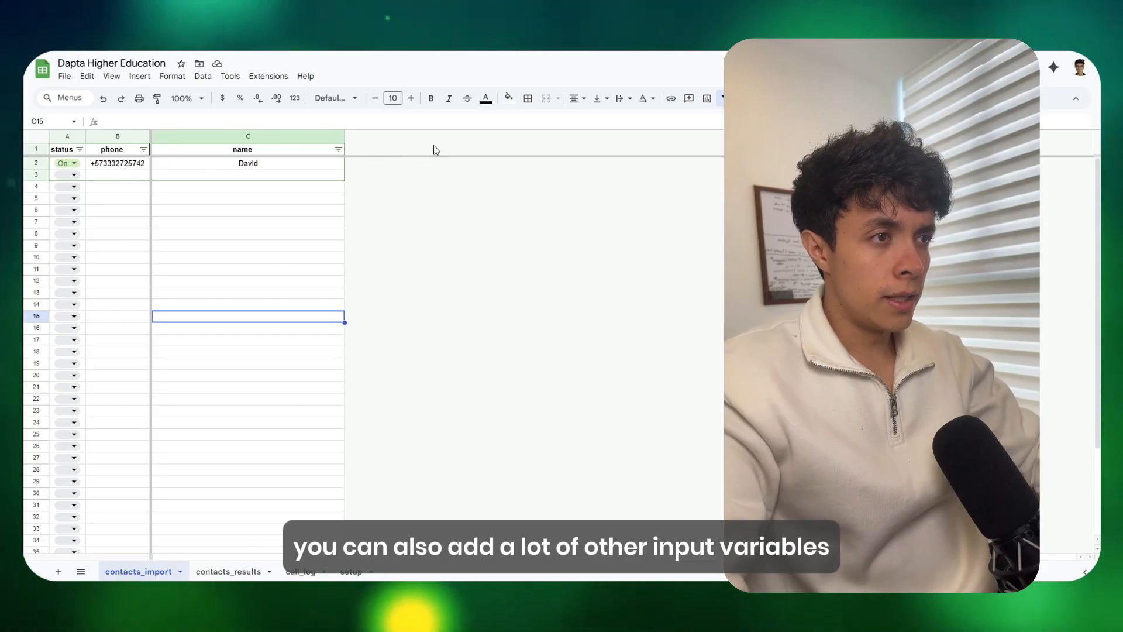
Review the contact columns in the contacts_import sheet and the call metric and qualification columns in the contacts_results sheet
left_click(422, 148)
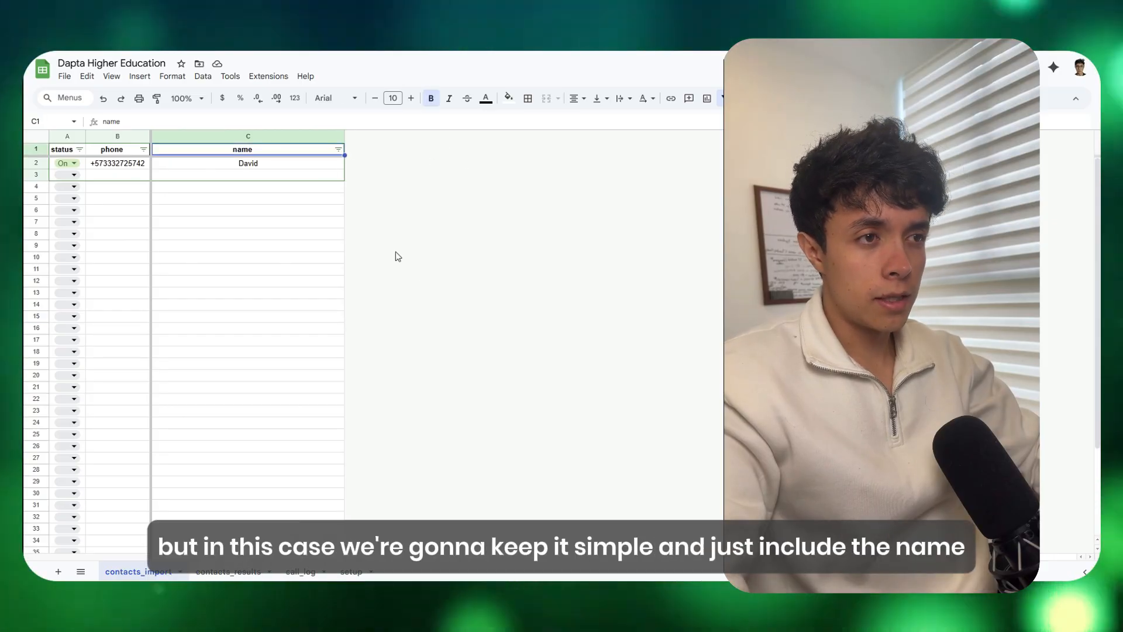
left_click(396, 250)
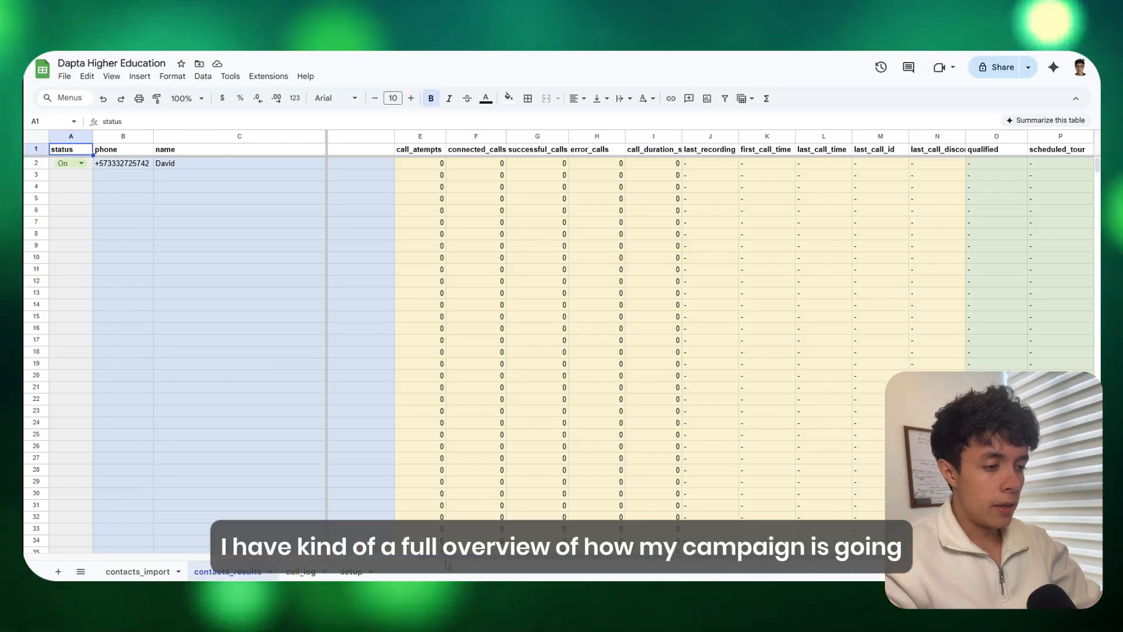
left_click_drag(440, 559, 464, 558)
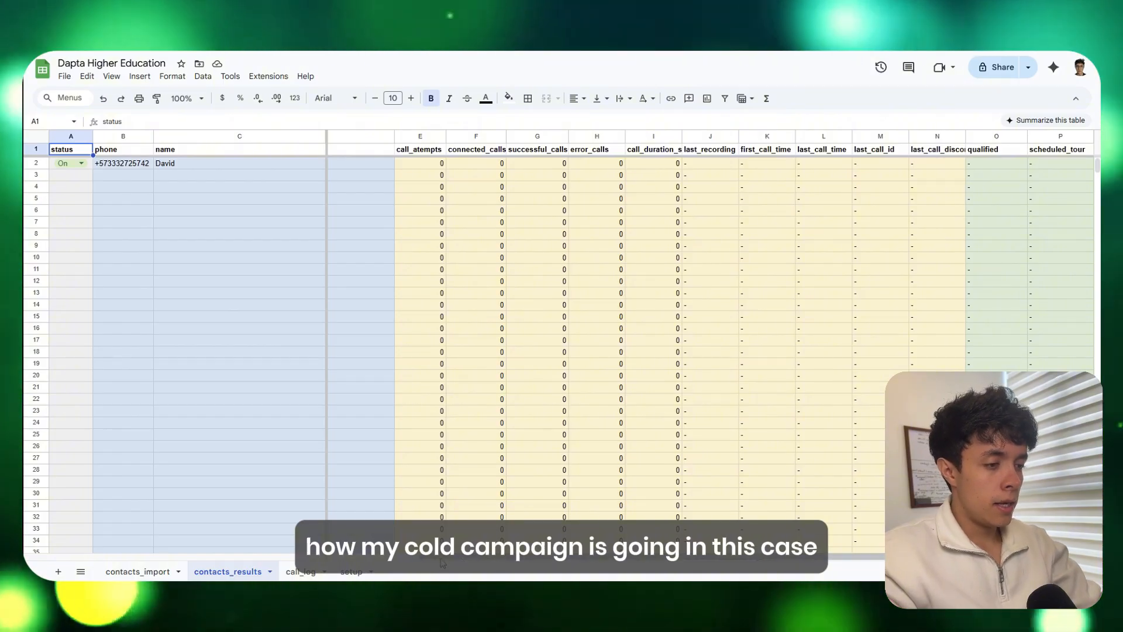
left_click_drag(464, 560, 420, 558)
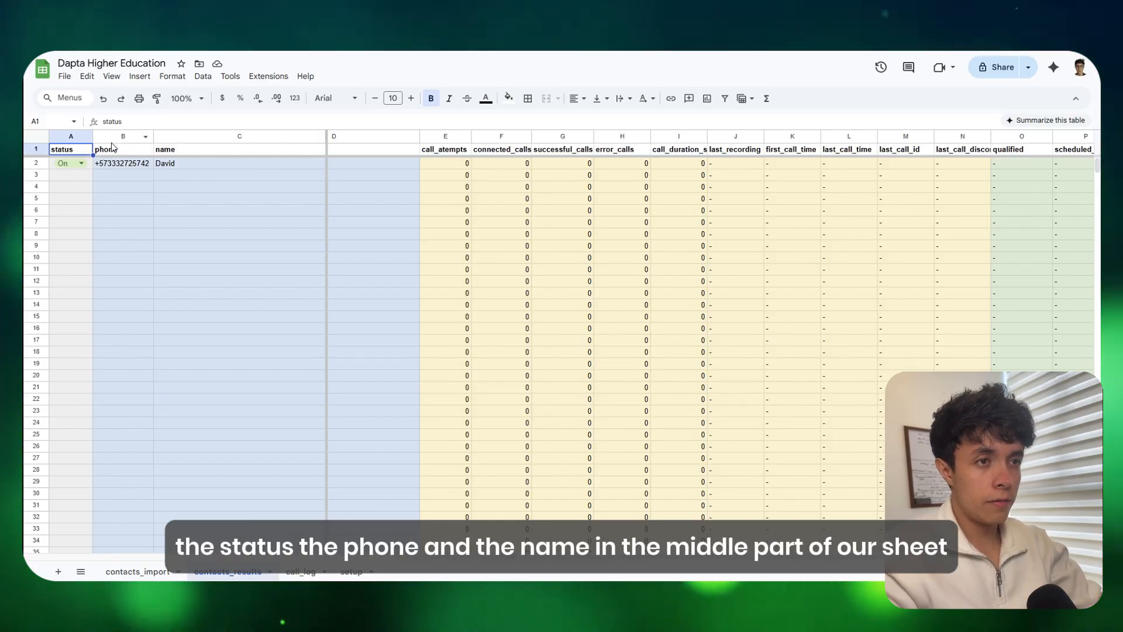
left_click_drag(422, 558, 444, 558)
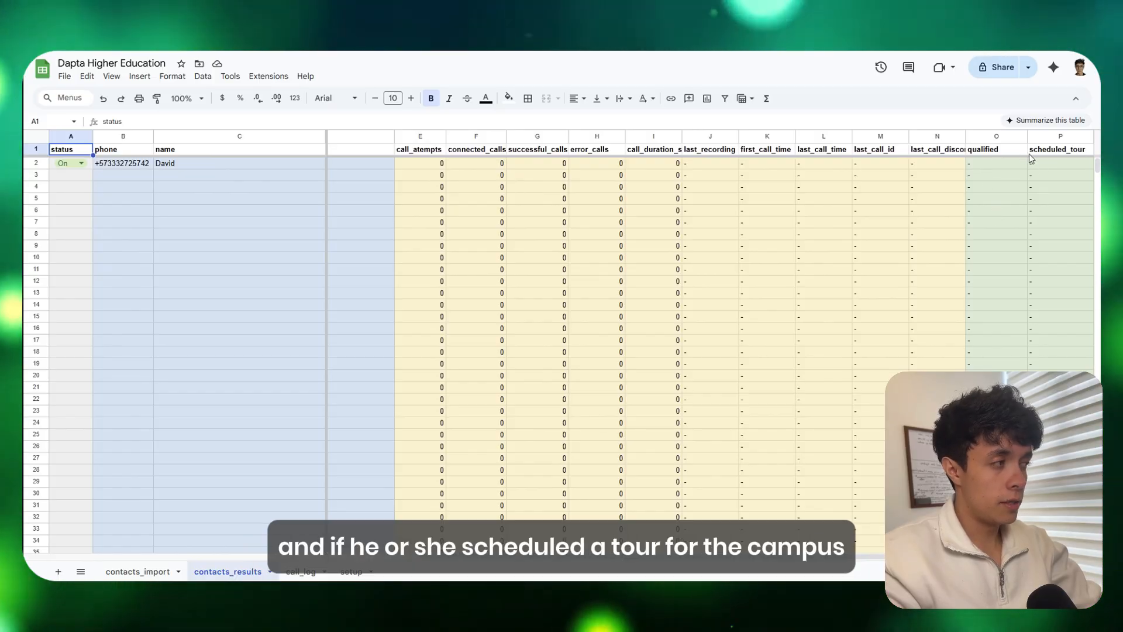
Examine the call_log sheet's column headers and row 2, where call records begin
left_click(317, 575)
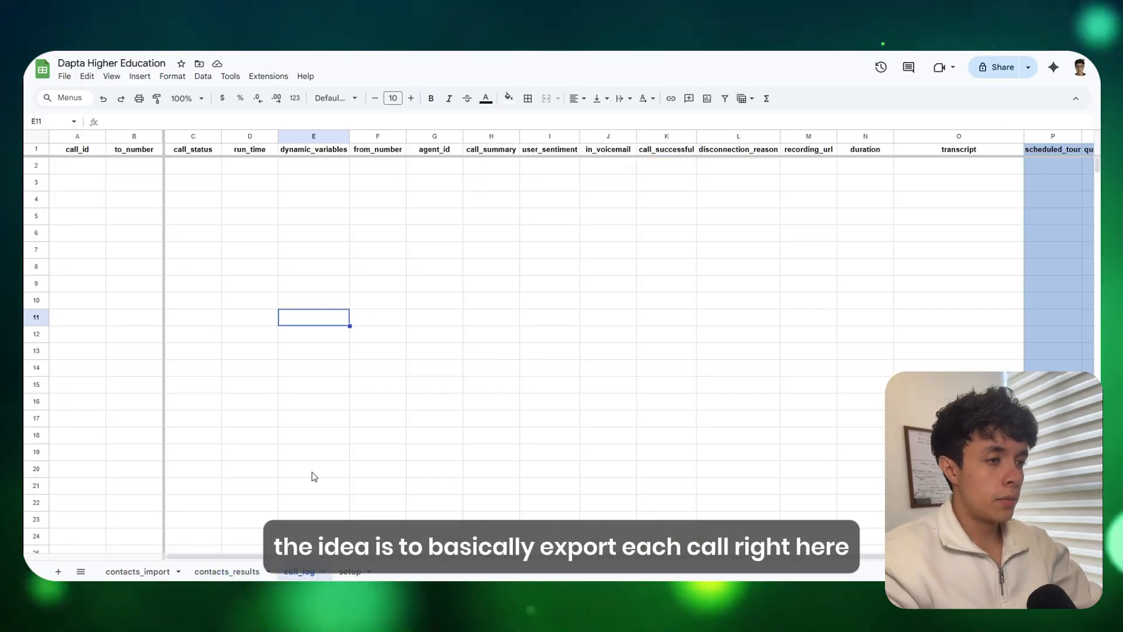
left_click(250, 324)
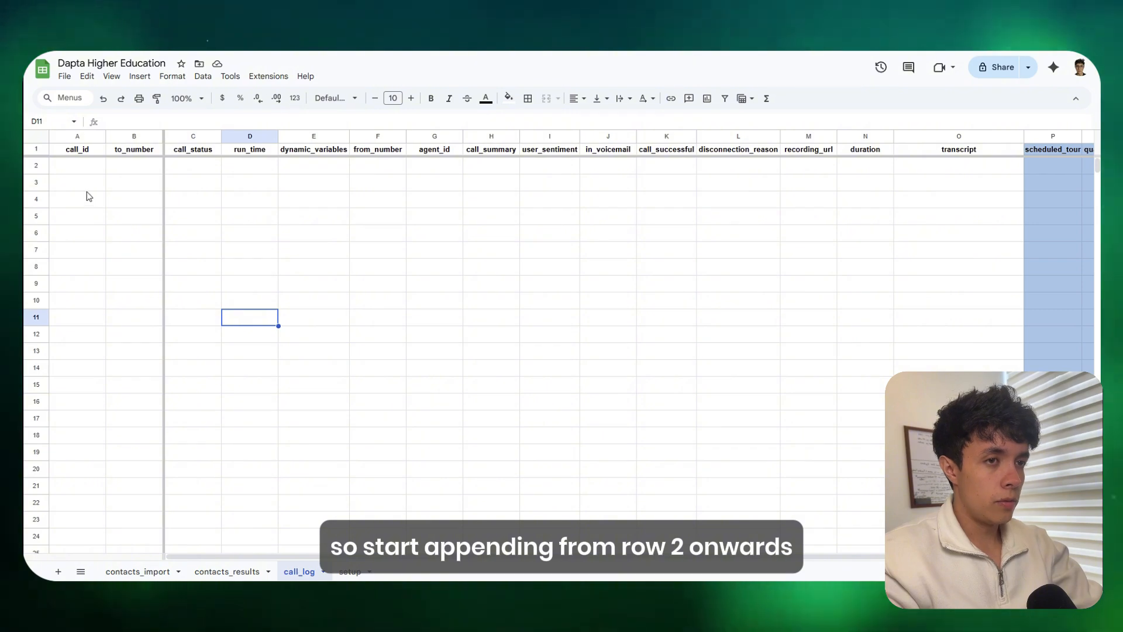
left_click(36, 168)
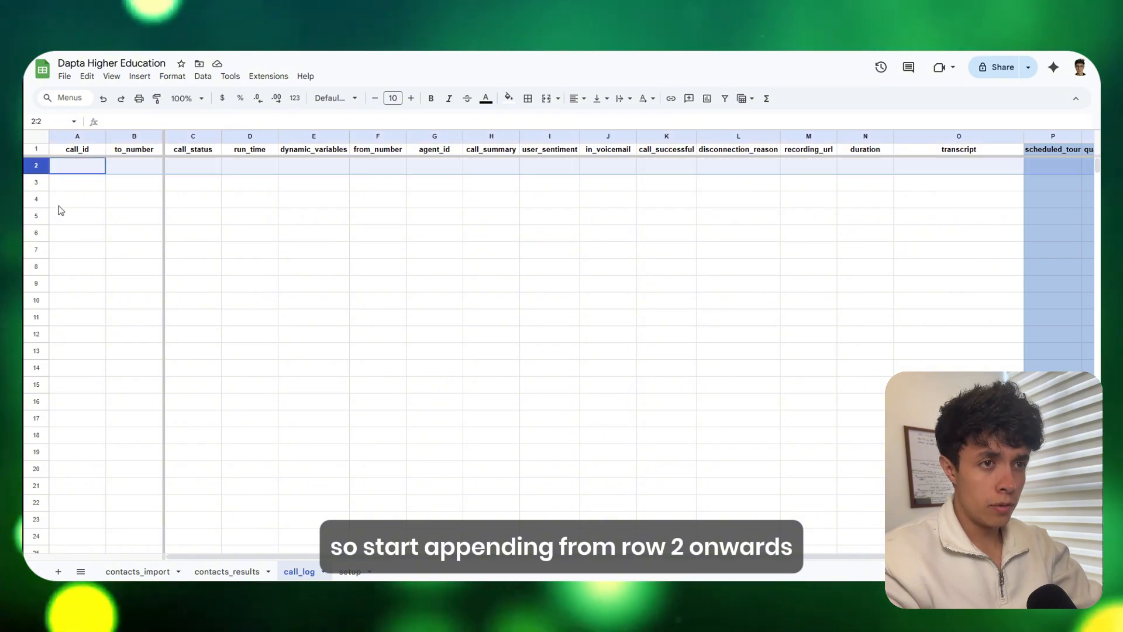
left_click(285, 184)
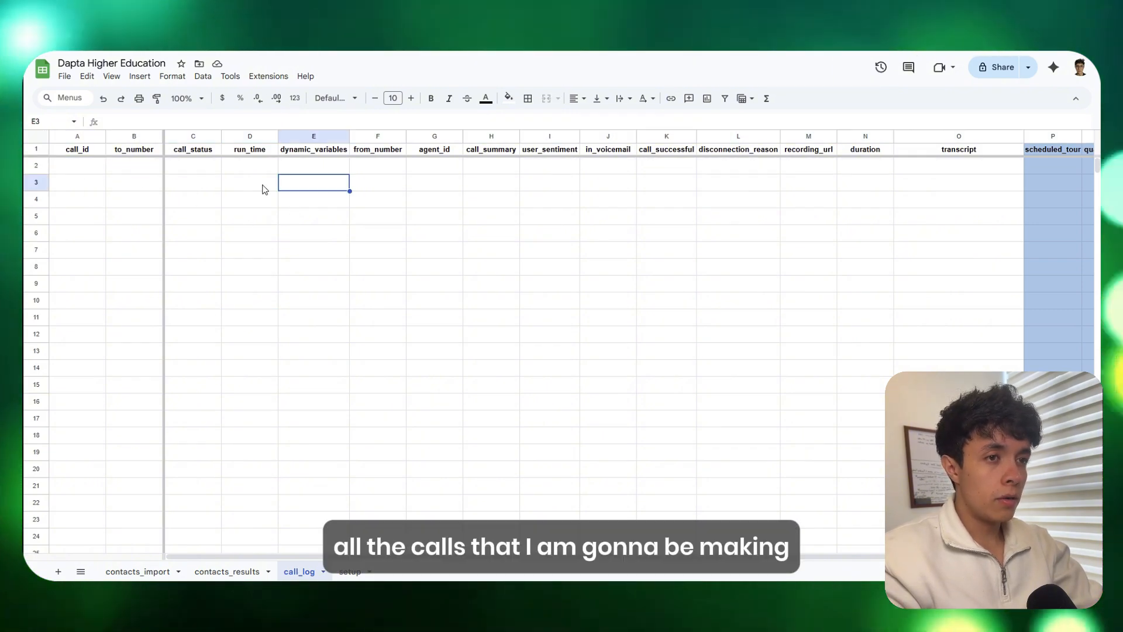
left_click(73, 167)
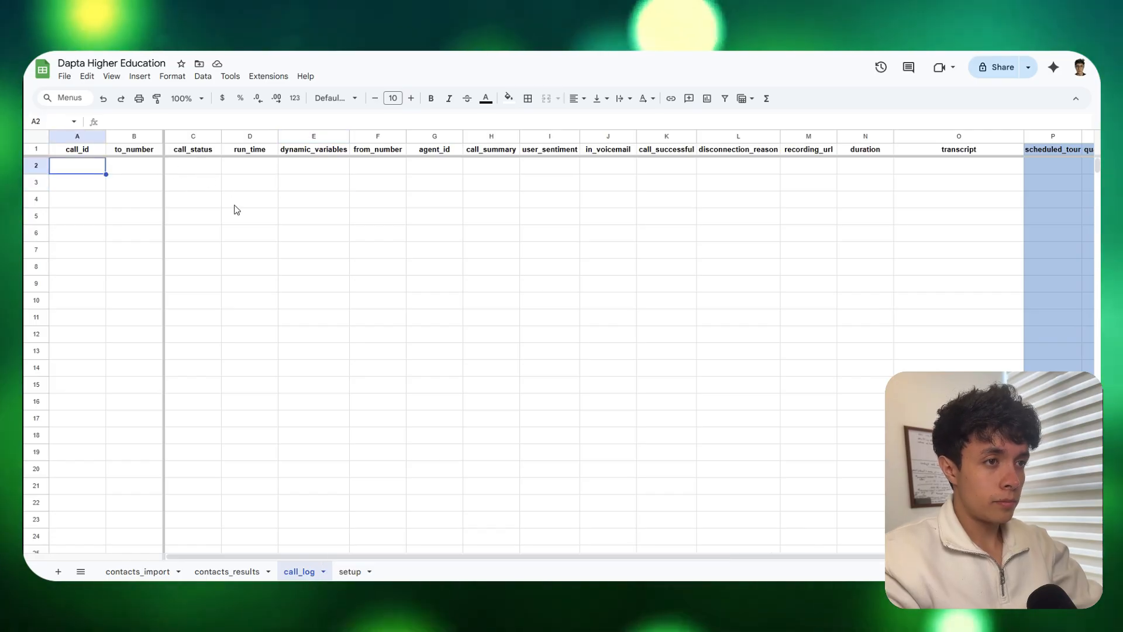
left_click(36, 165)
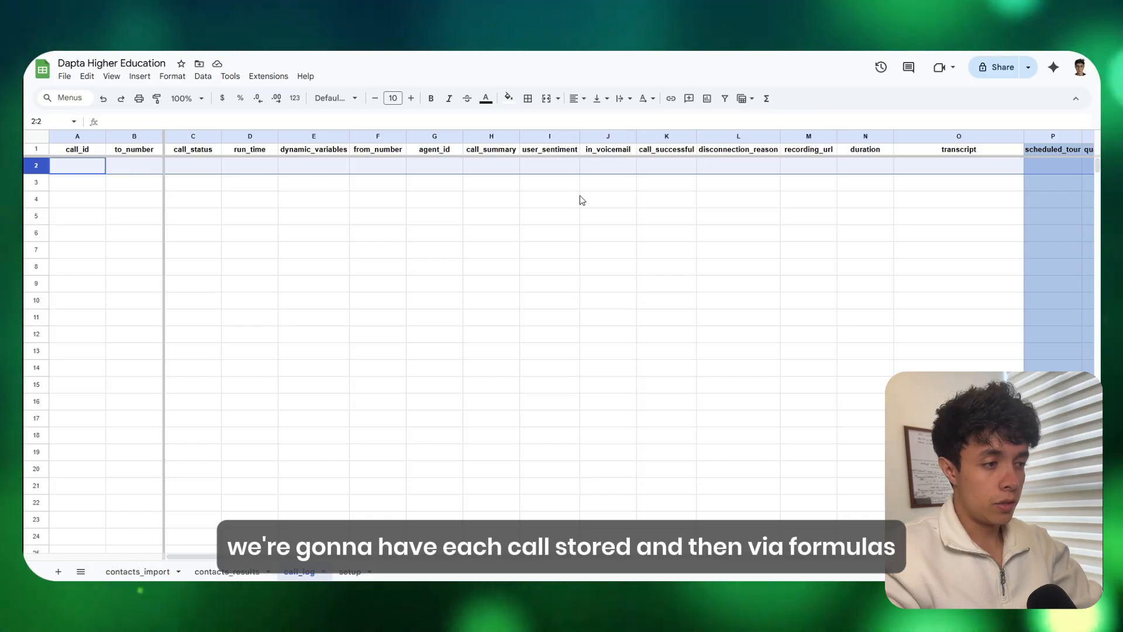
Compare the contacts_results dashboard with the output variable columns in call_log, and view the call parameters in the setup sheet
left_click(246, 574)
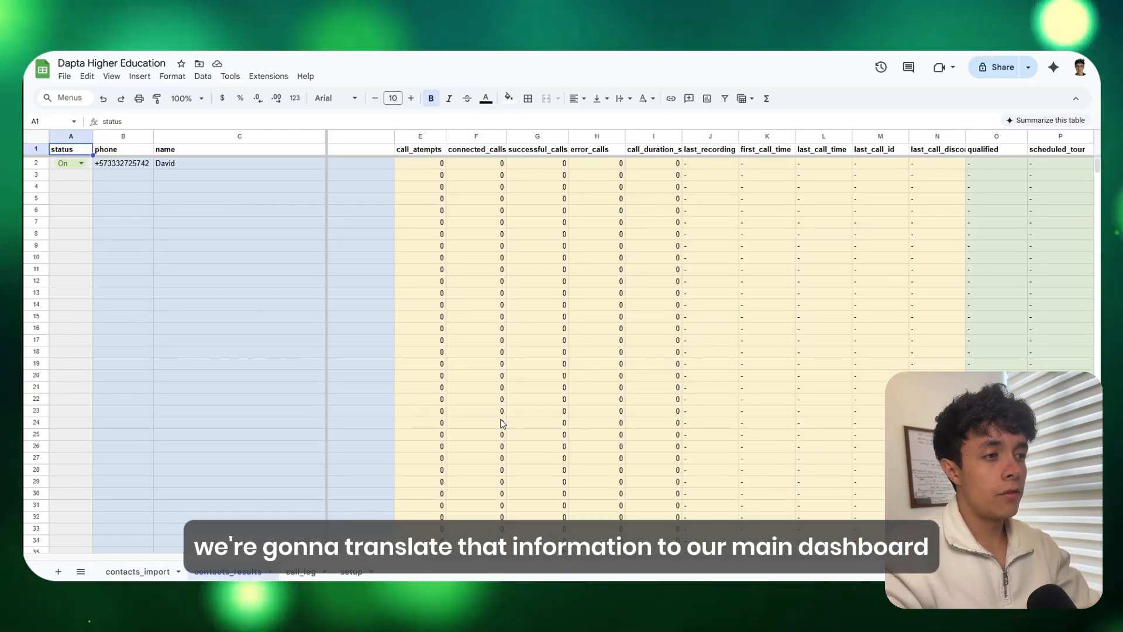
left_click(319, 572)
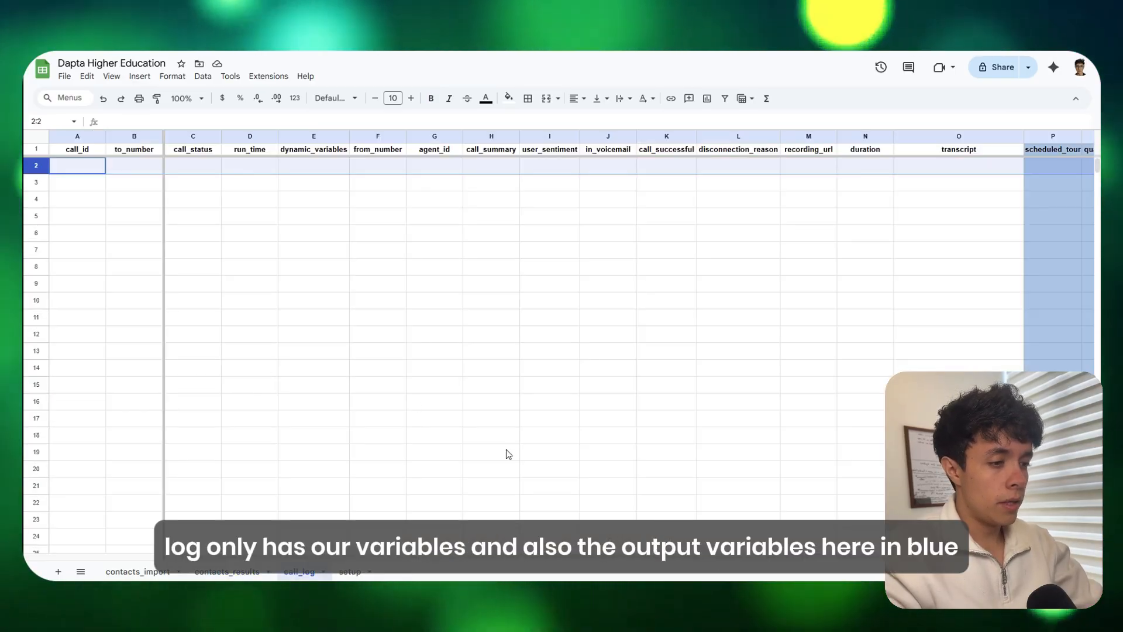
scroll(253, 321, "right", 1)
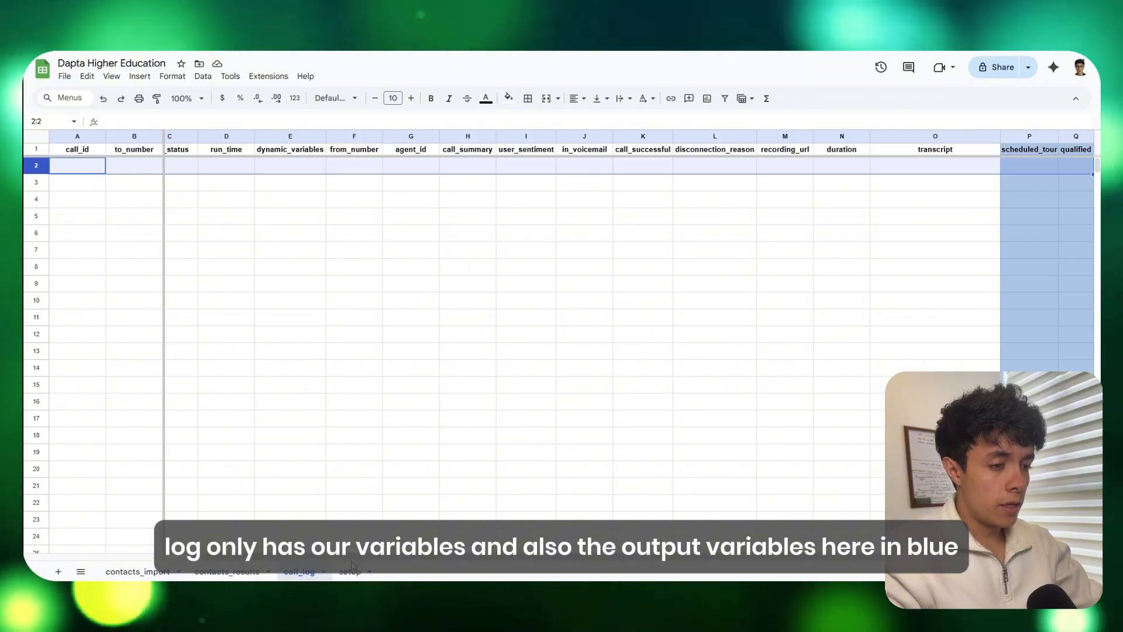
left_click(1037, 182)
left_click(350, 572)
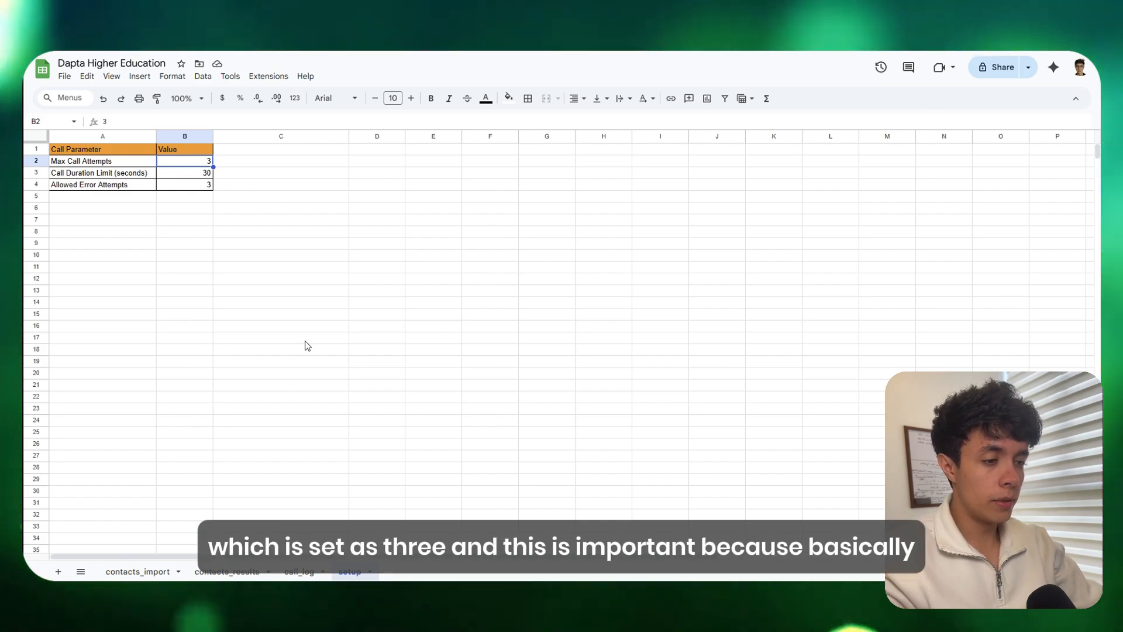
Set the row 2 contact's status to Off in contacts_import and check its status in contacts_results
left_click(227, 571)
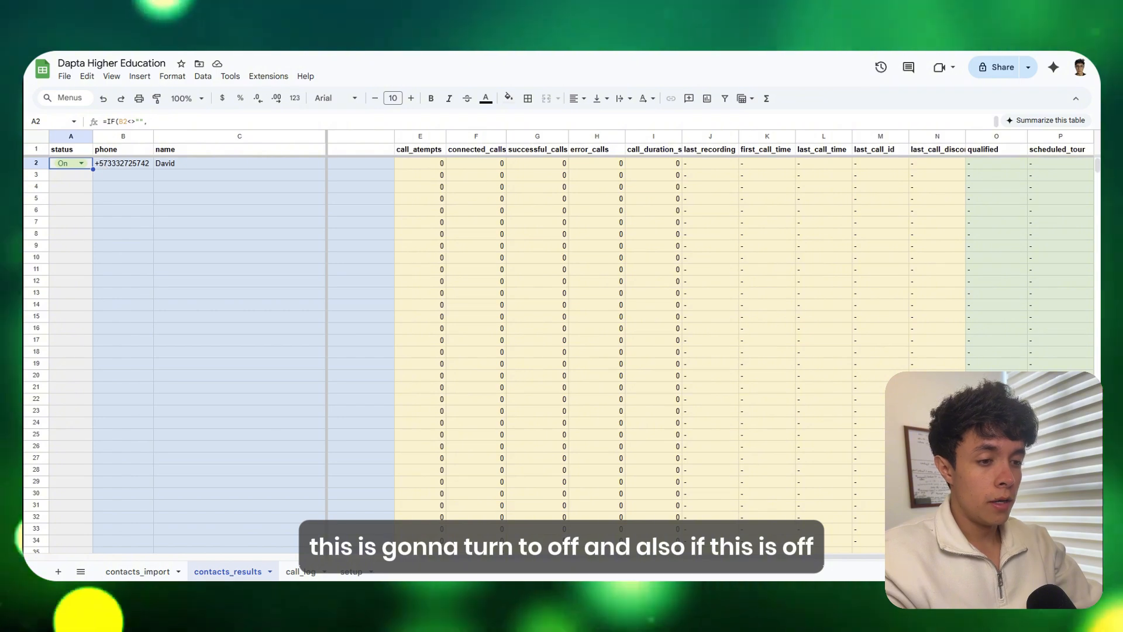
left_click(137, 571)
left_click(68, 163)
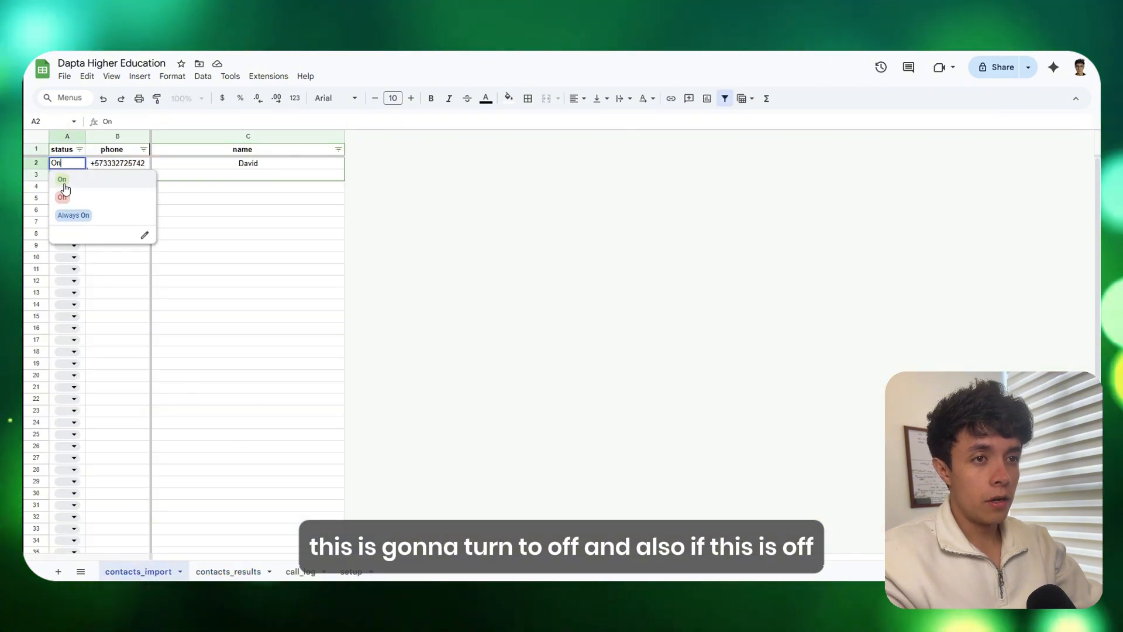
left_click(62, 197)
left_click(228, 571)
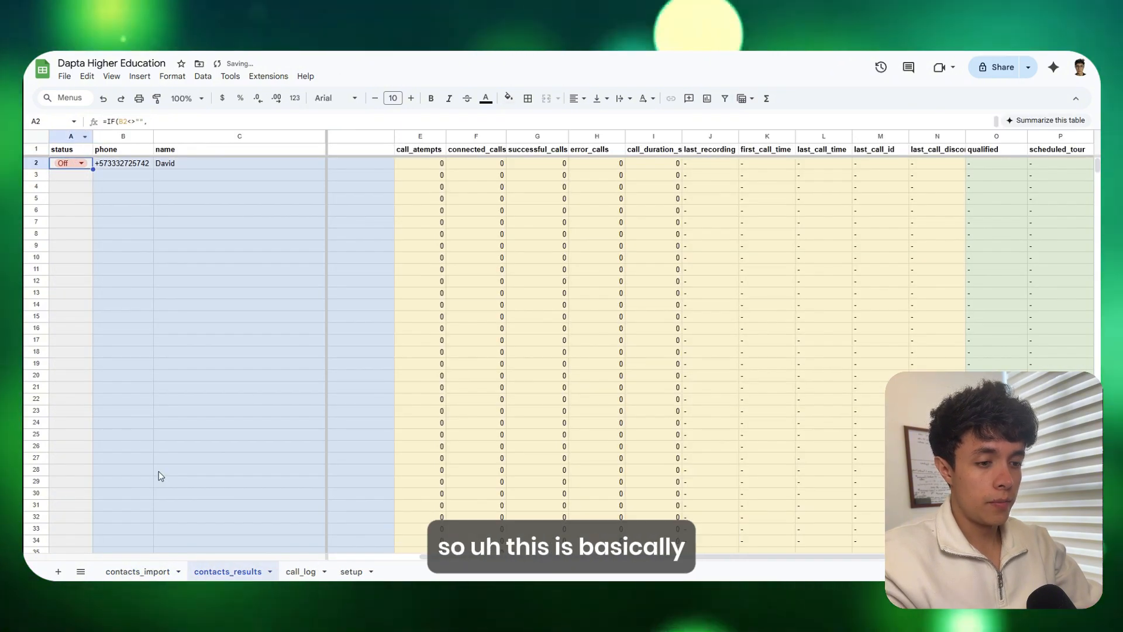
Set the row 2 contact's status back to On in contacts_import and return to the contacts_results sheet
left_click(138, 571)
left_click(71, 165)
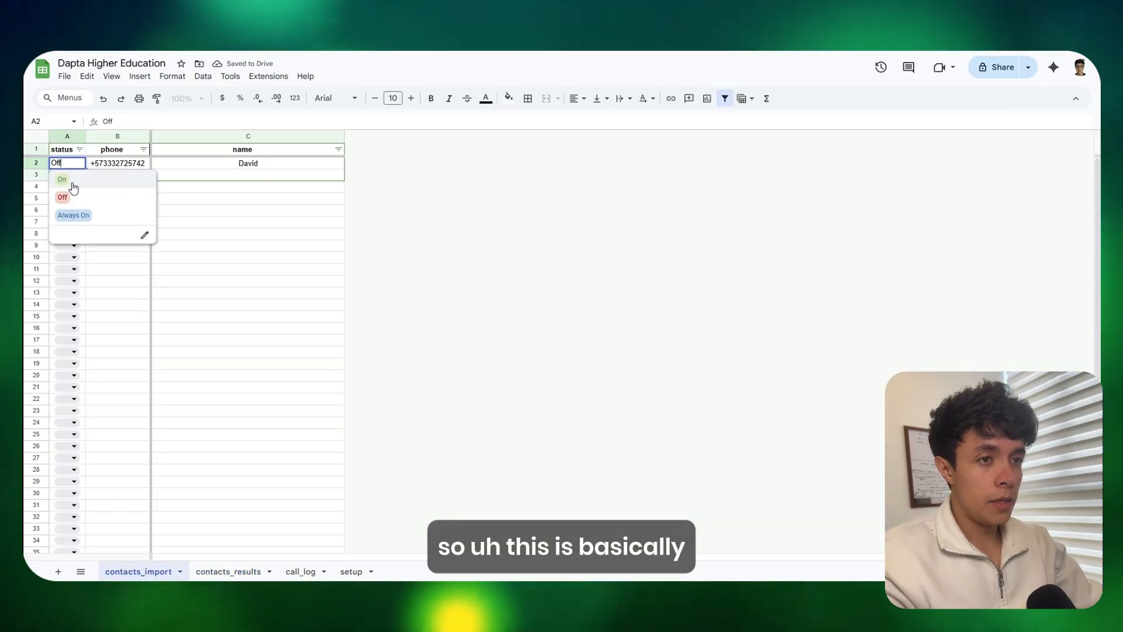
left_click(62, 179)
left_click(228, 572)
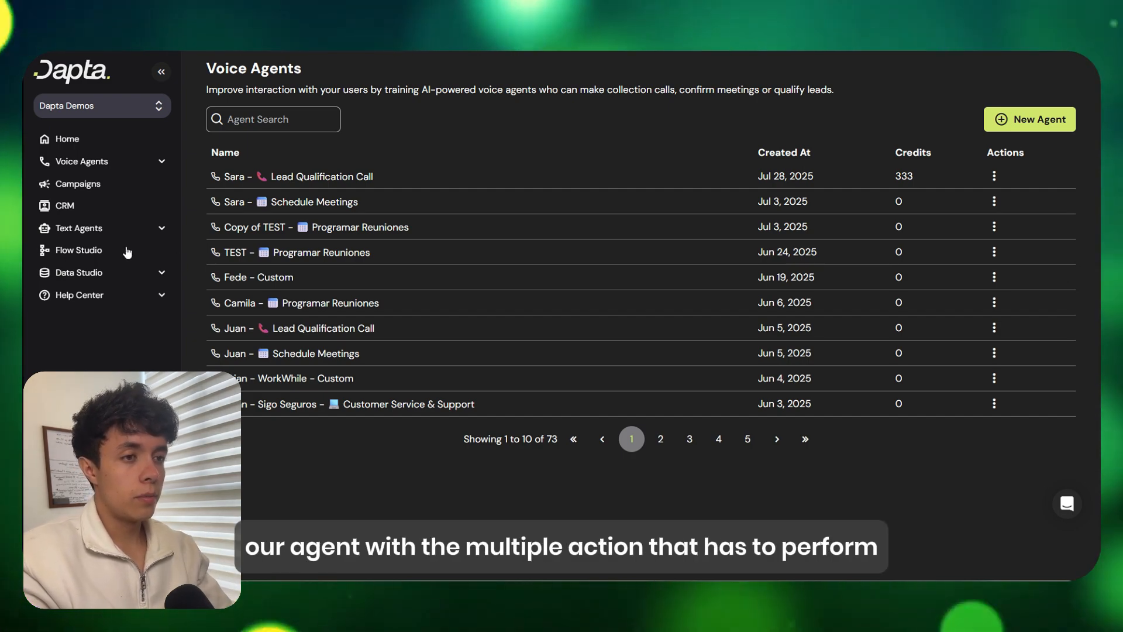
In Dapta, create a new voice agent with company name "Dapta College" and description "We are college based in LA.", and submit the company context
left_click(109, 161)
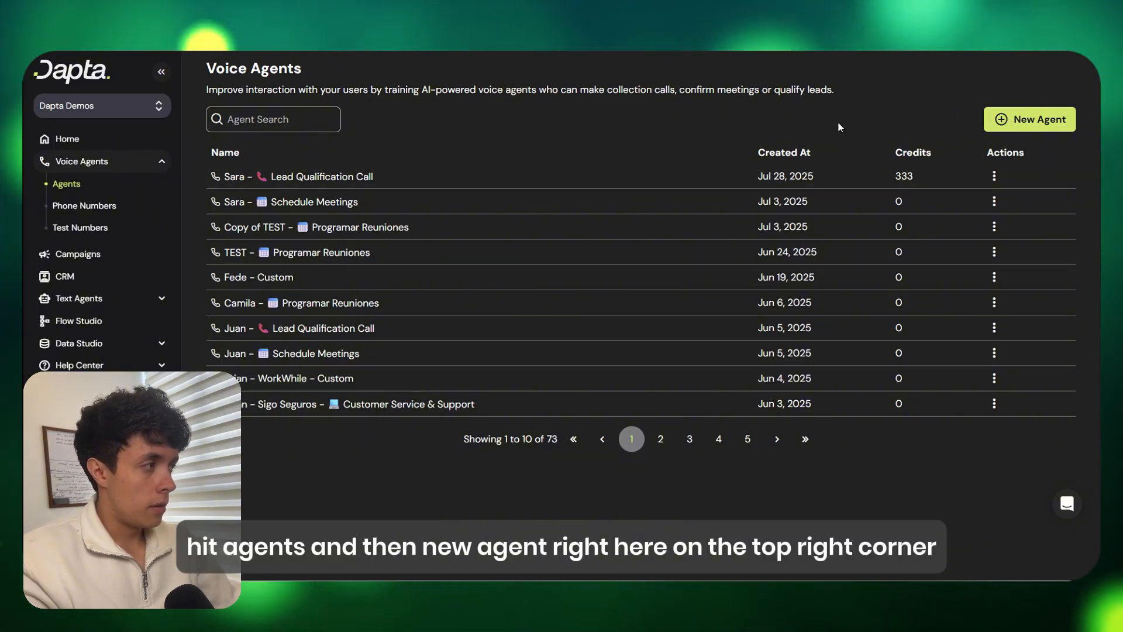
left_click(1066, 126)
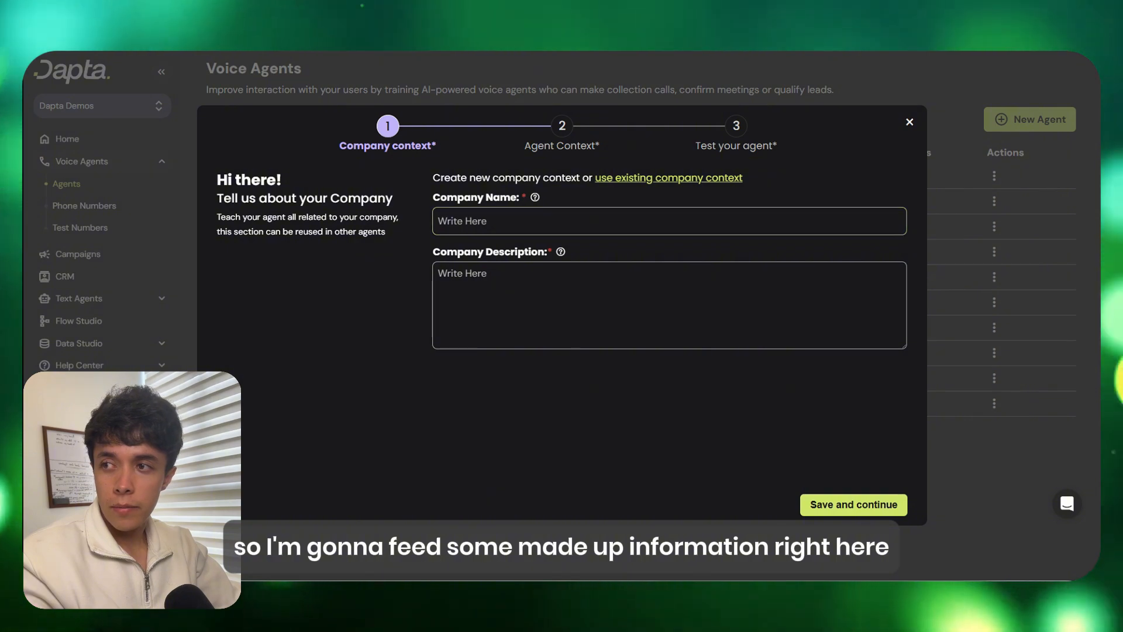
type("Da")
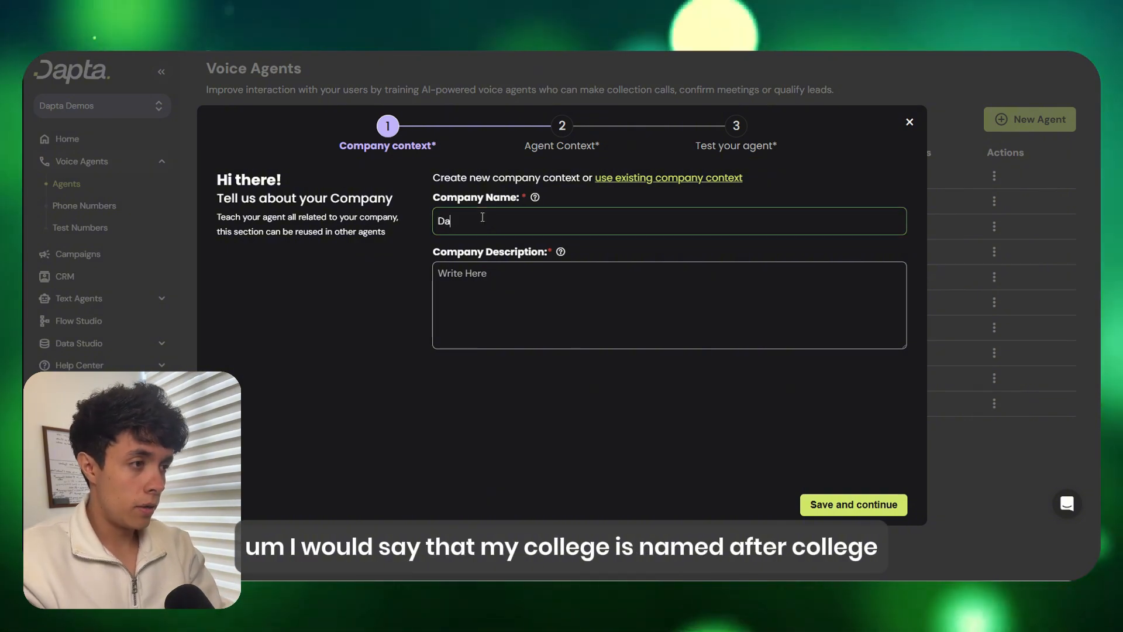
type("pta College")
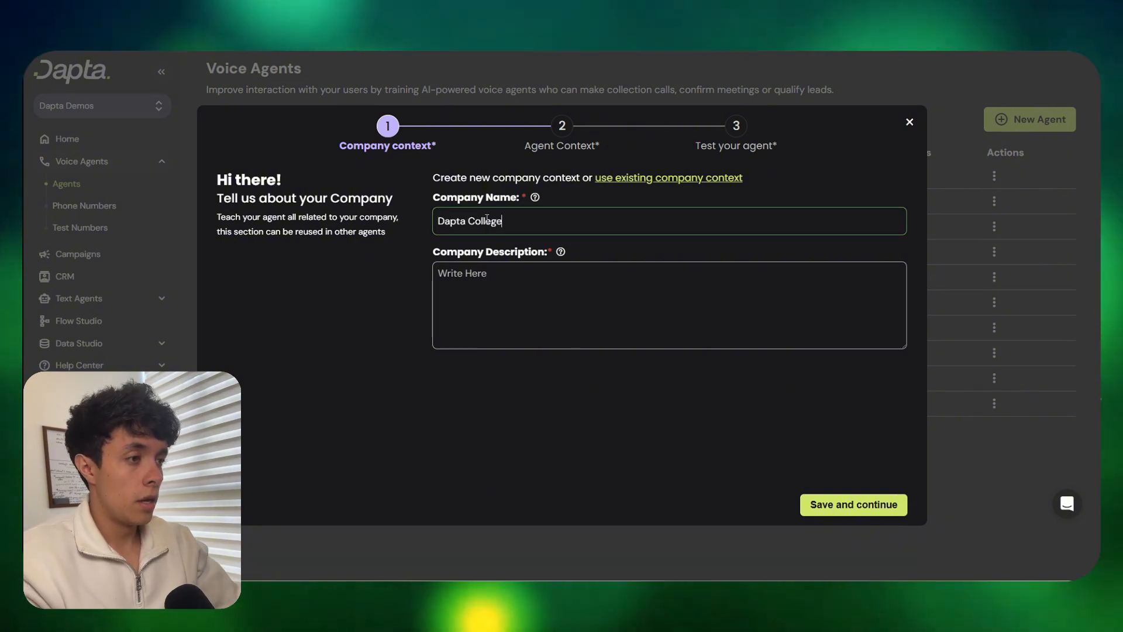
left_click(489, 296)
type("We are college based in LA.")
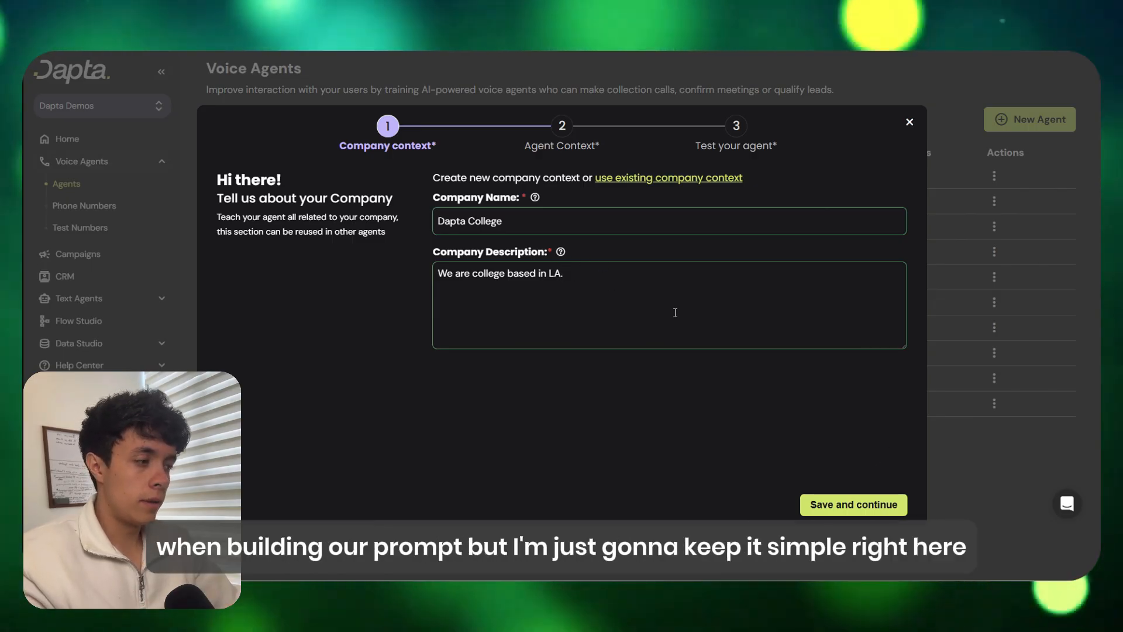
left_click(844, 507)
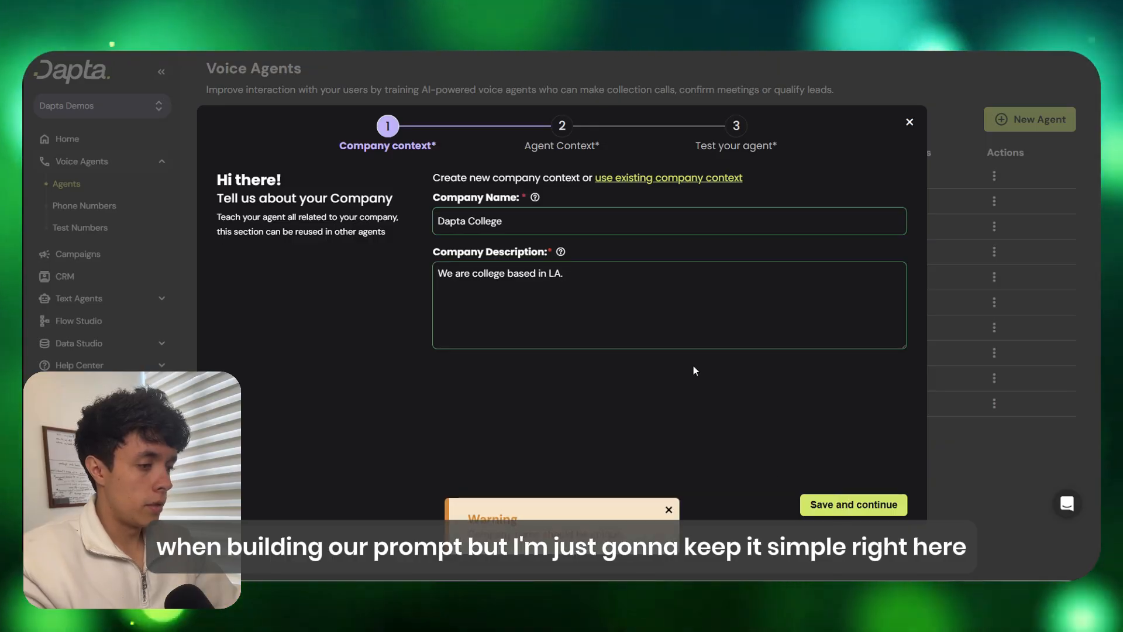
Change the company name to "Dapta College LA" and save the company context
left_click(534, 219)
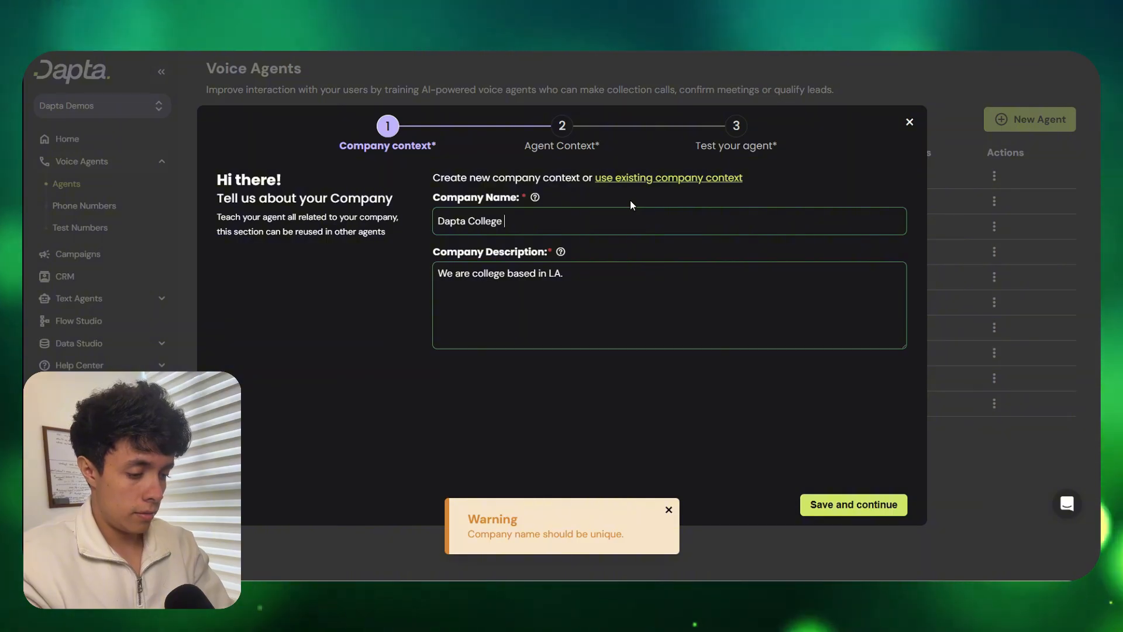
type("LA")
left_click(845, 505)
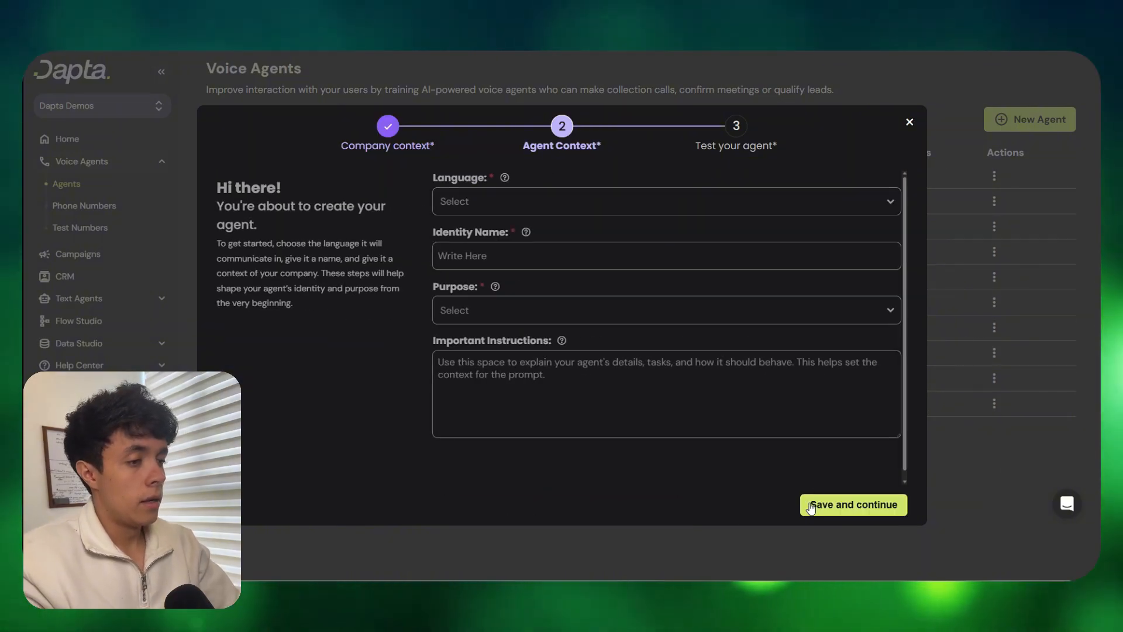
Set the agent's language to English, its identity name to Sara and its purpose to Lead Qualification Call
left_click(526, 208)
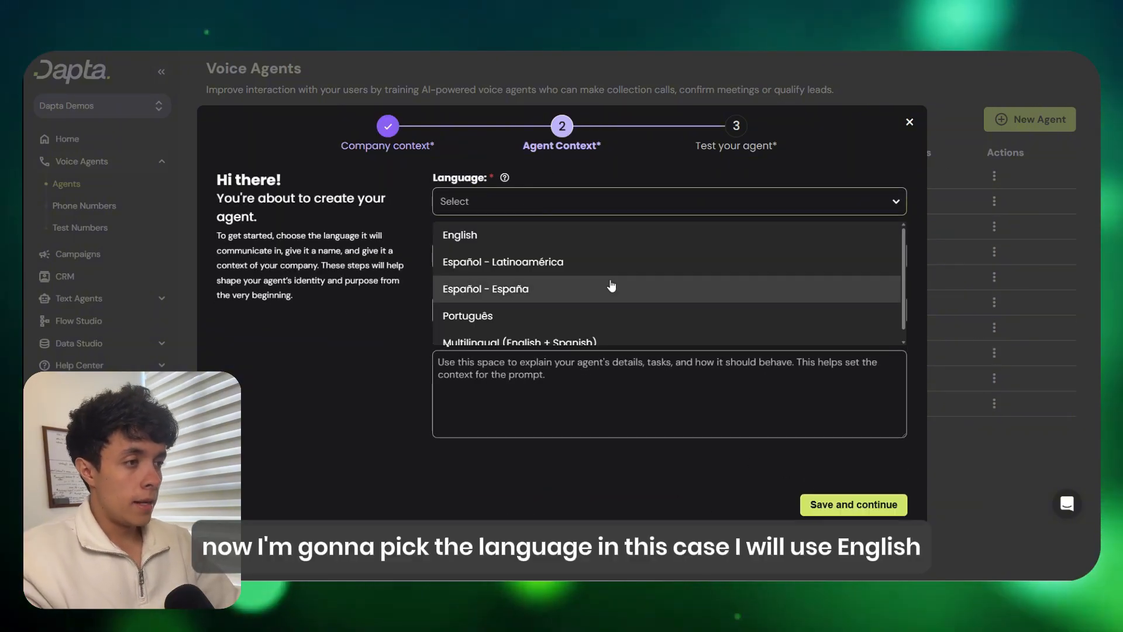
left_click(479, 240)
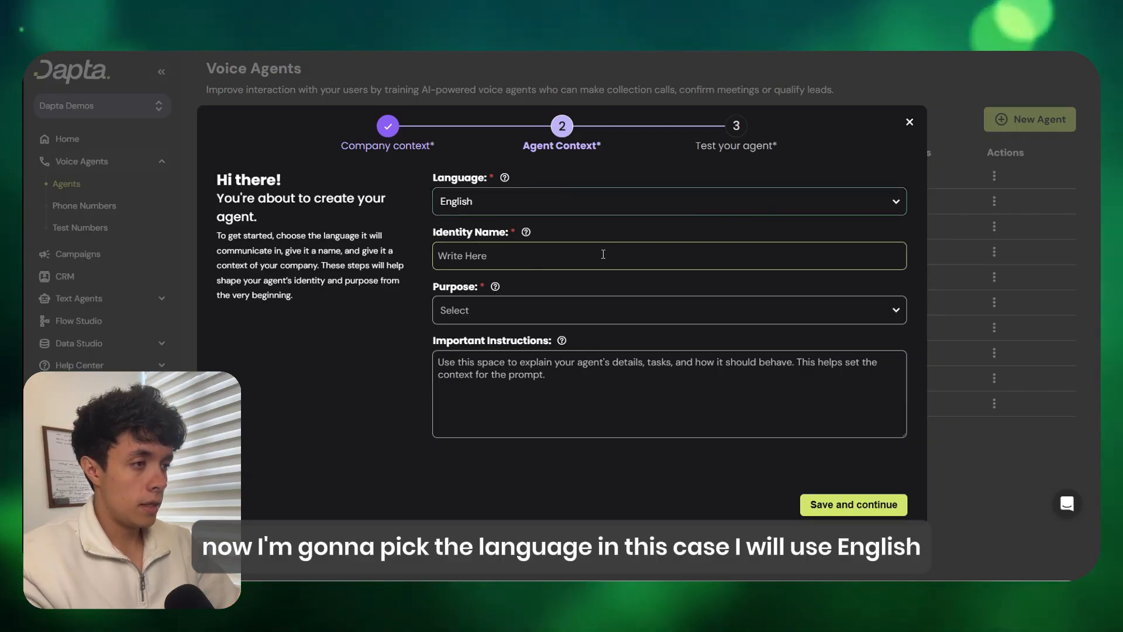
left_click(531, 263)
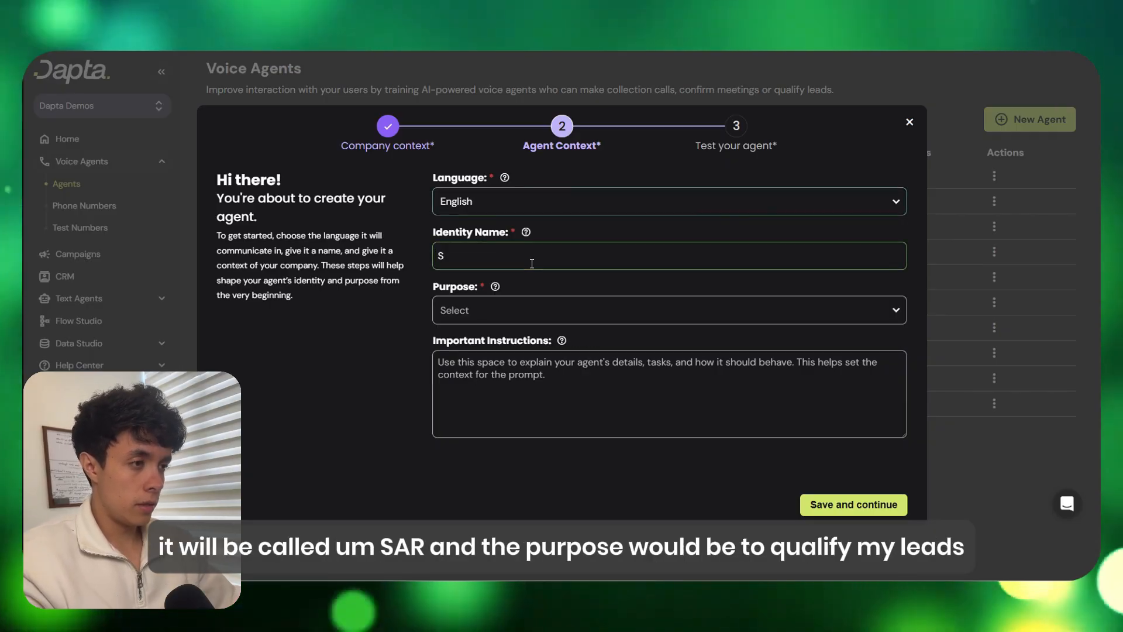
key("BackSpace")
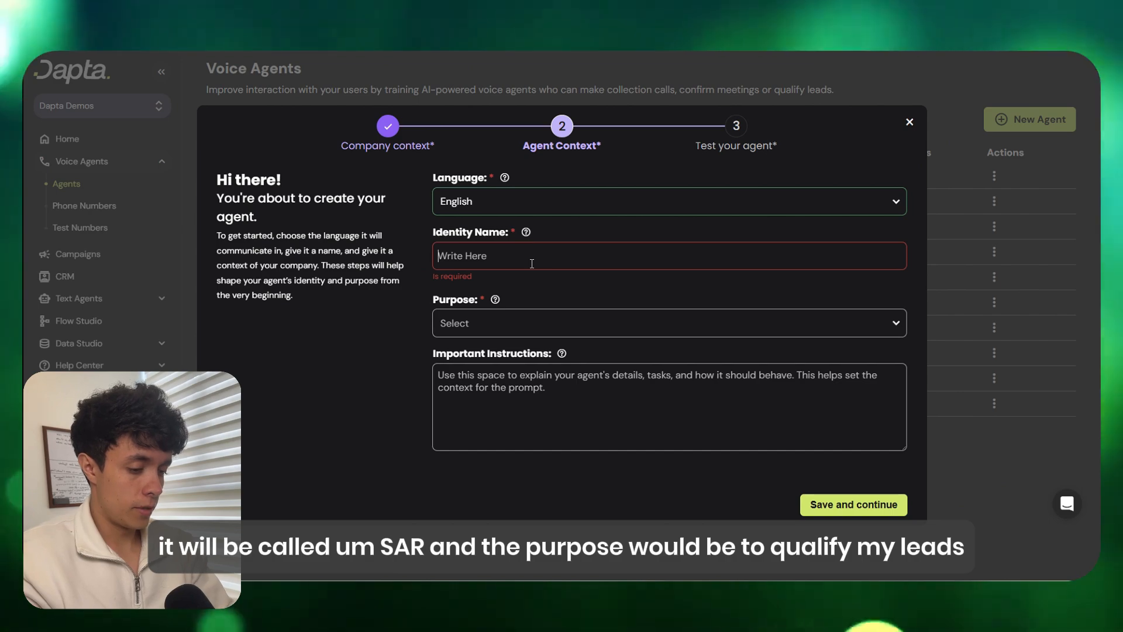
type("Sara")
left_click(539, 310)
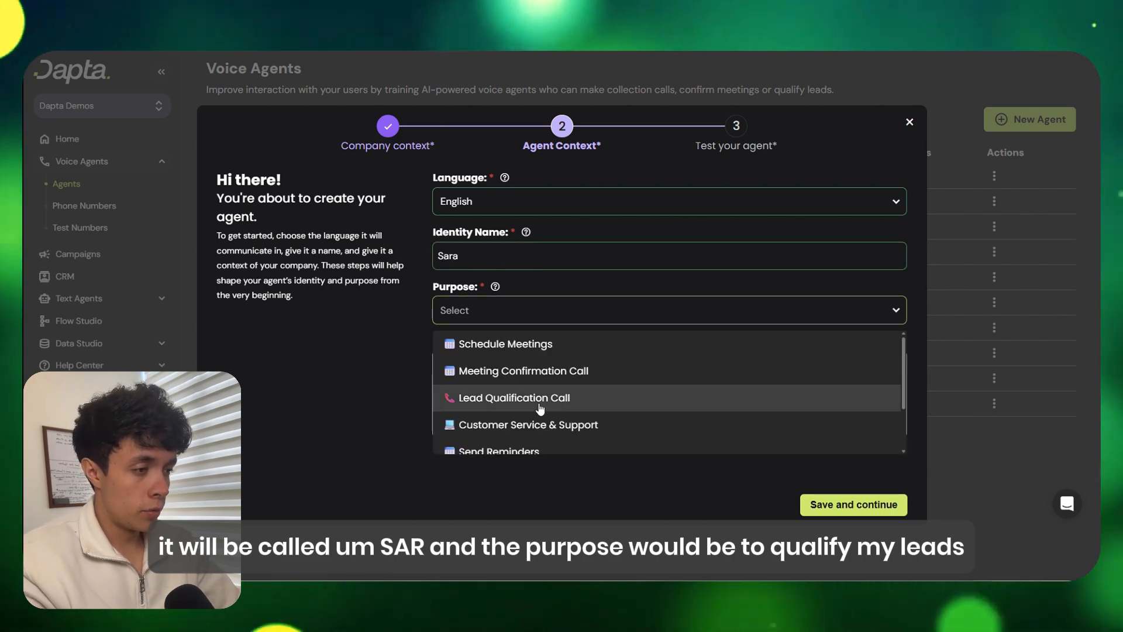
left_click(480, 396)
Enter the important instructions: schedule campus tours at 10 AM & 2 PM daily, and pre-qualify leads starting within 6 months with a GPA above 3.5
left_click(581, 381)
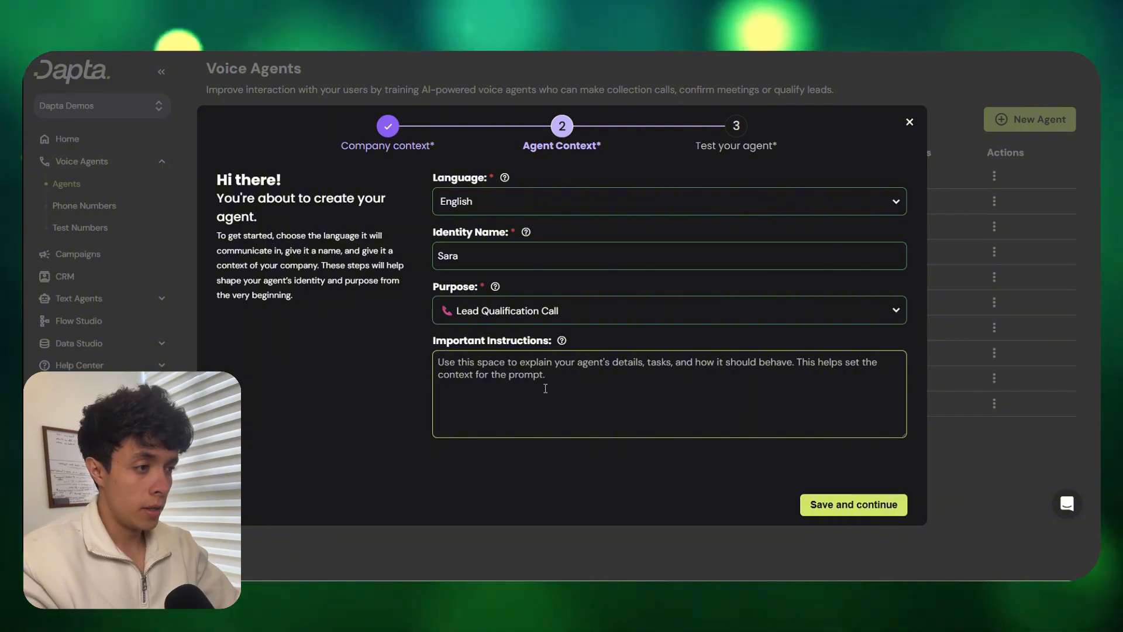
left_click(529, 374)
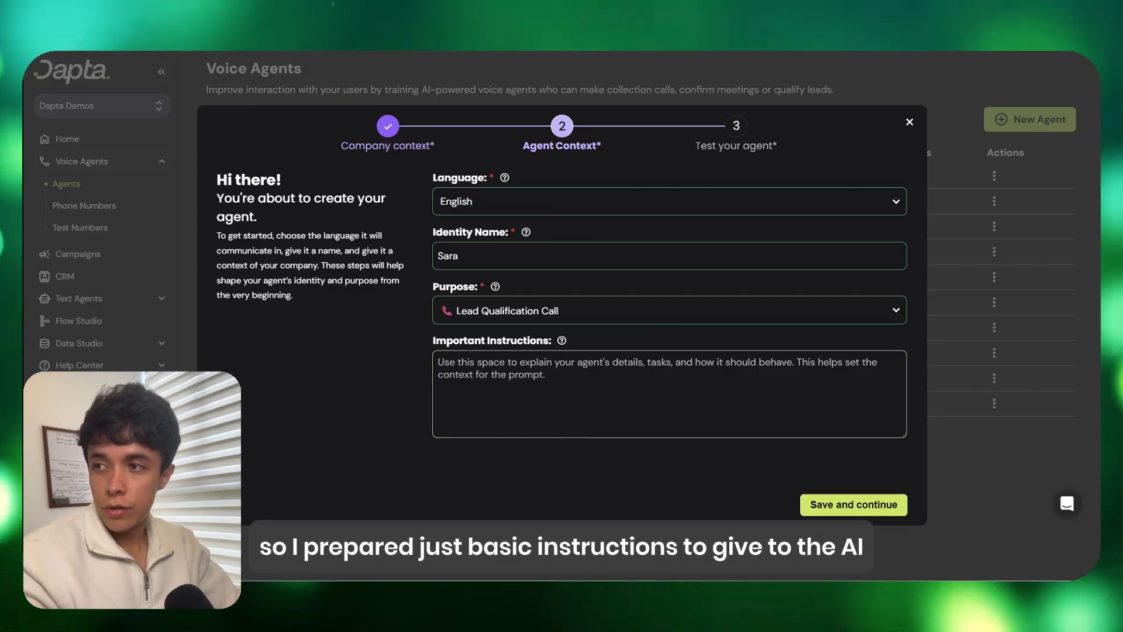
type("I want to do two main things with my agent:  1. Schedule campus tours: Campus tours at 10 AM & 2 PM daily. 2. Pre qualify my leads. The questions to be asked in order do to that are: - When do you plan to start your education? (qualified if planning to start < 6 months from now) - What was your graduating GPA? (qualified if greater than 3.5)")
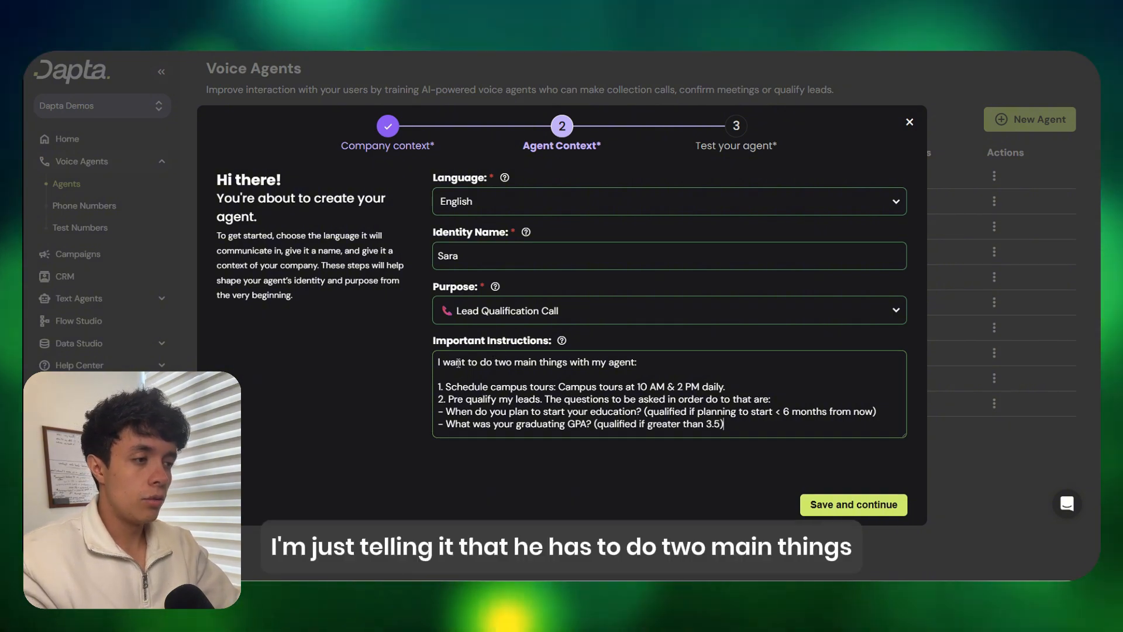
Check the campus tour times and qualification questions in the instructions, and save the agent context
left_click_drag(451, 387, 599, 386)
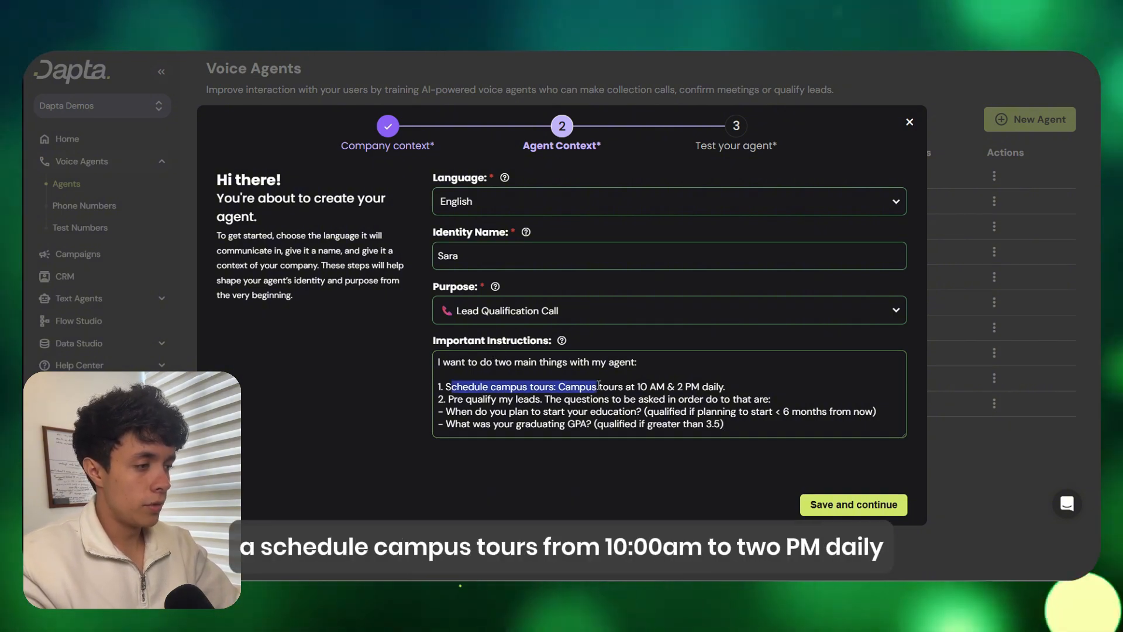
left_click(583, 411)
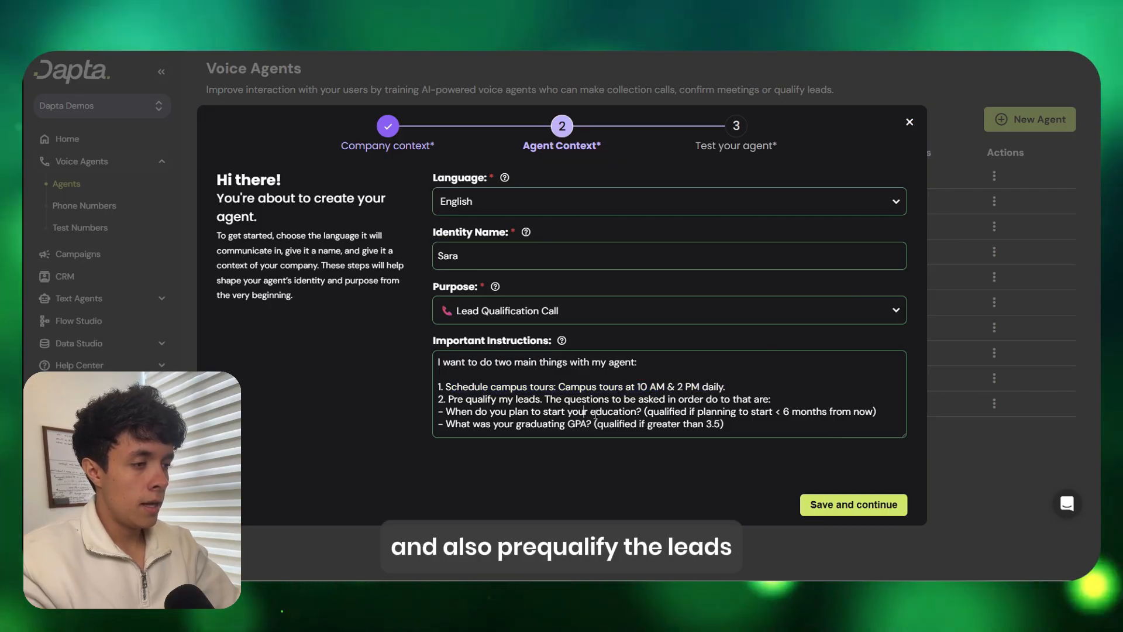
left_click_drag(449, 399, 654, 401)
left_click(687, 412)
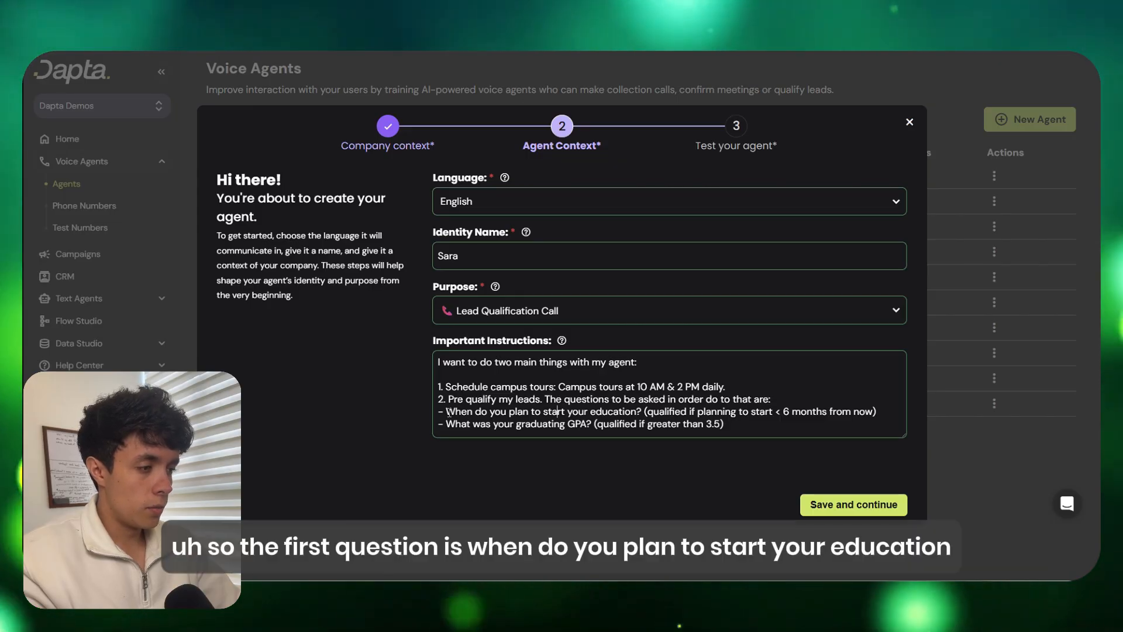
left_click_drag(444, 412, 585, 418)
left_click(658, 411)
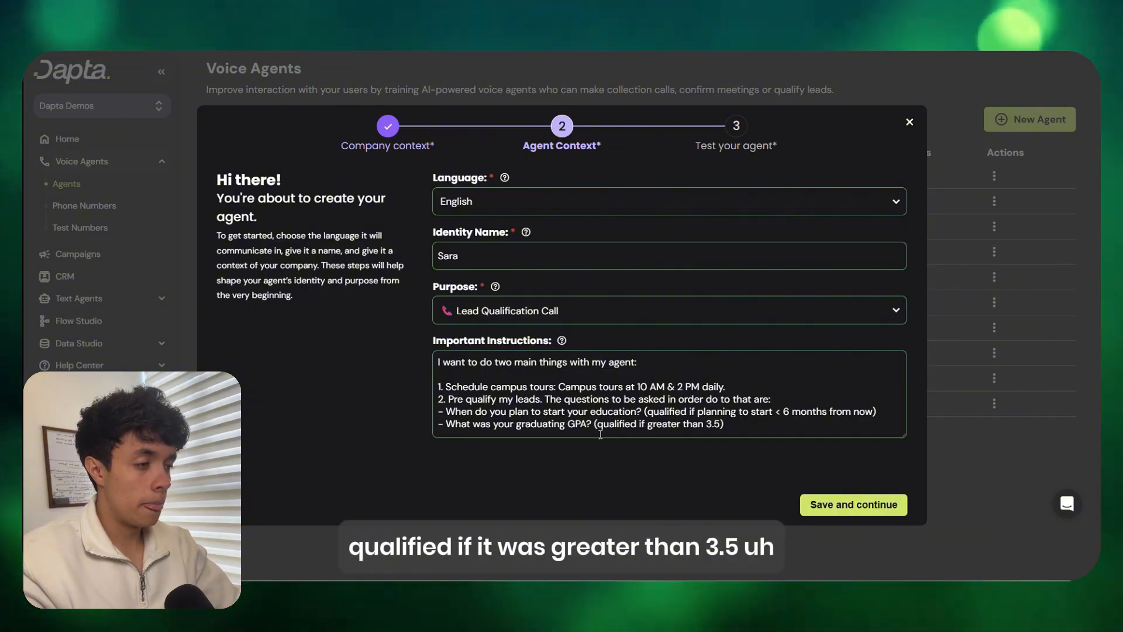
left_click_drag(604, 425, 695, 429)
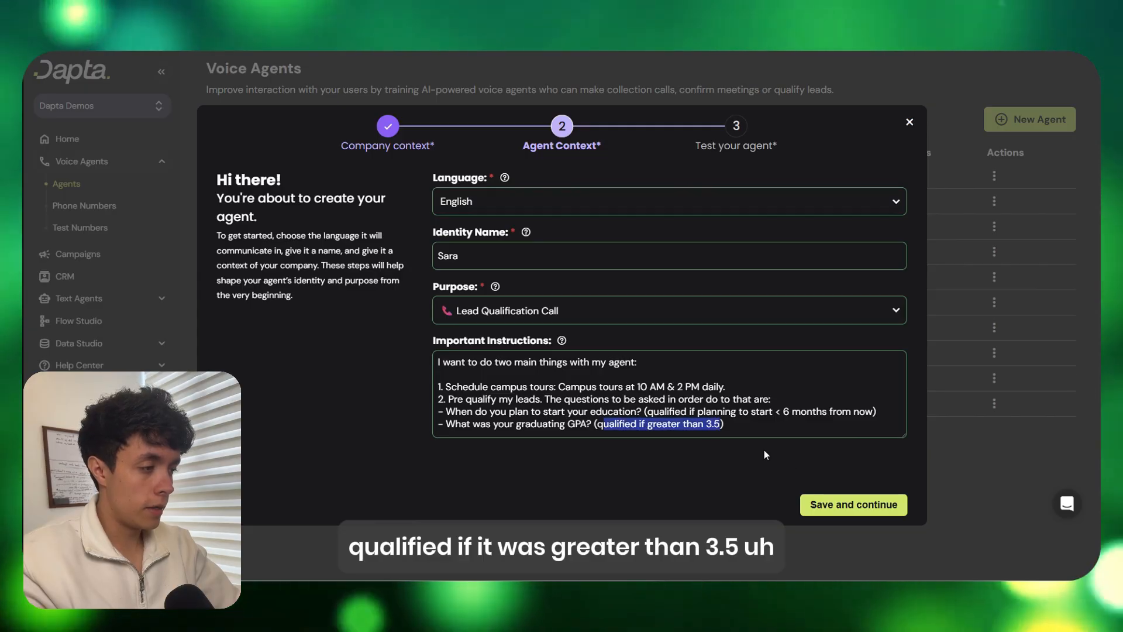
left_click(832, 508)
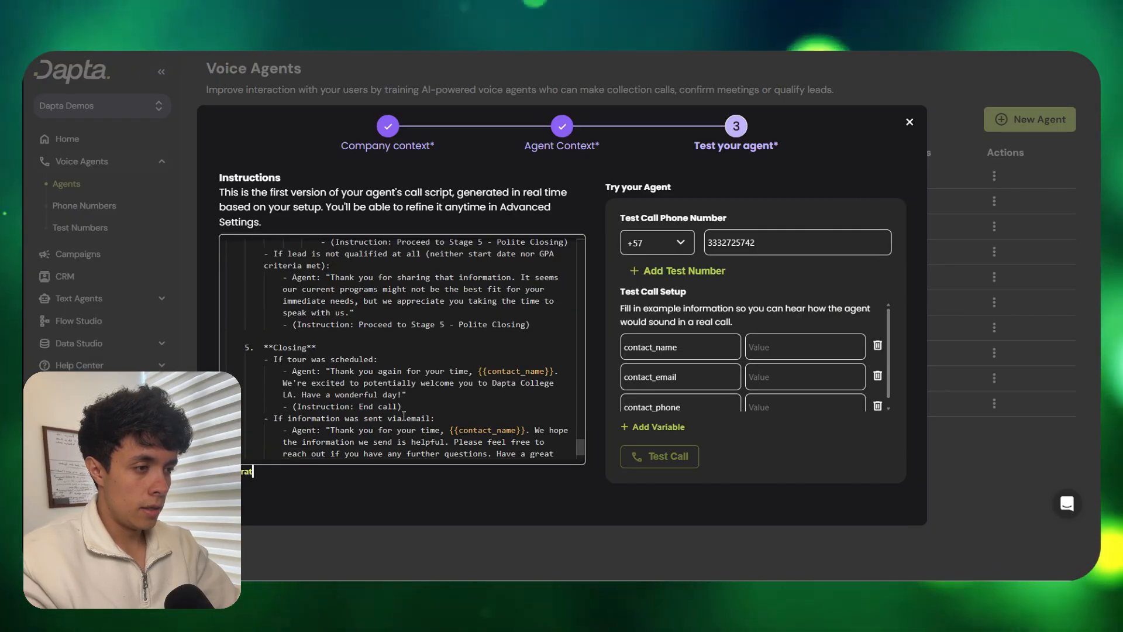
Check the end of the generated call script and open the agent's advanced settings, dismissing the error notice
scroll(412, 409, "down", 1)
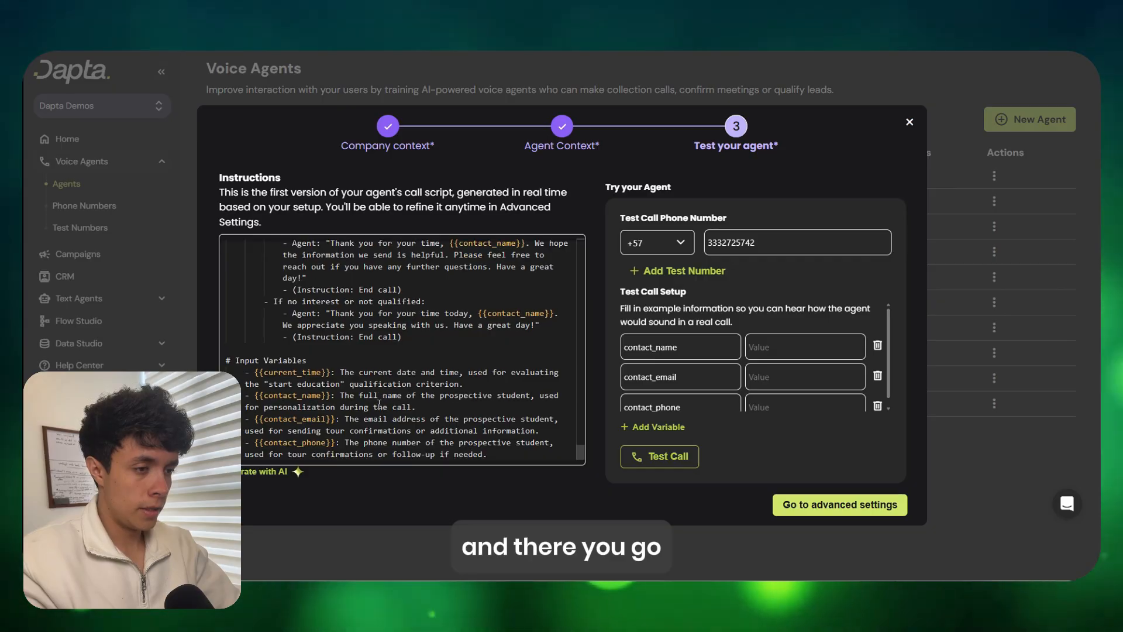
mouse_move(581, 448)
left_mouse_down()
mouse_move(582, 246)
mouse_move(582, 455)
left_mouse_up()
left_click(784, 504)
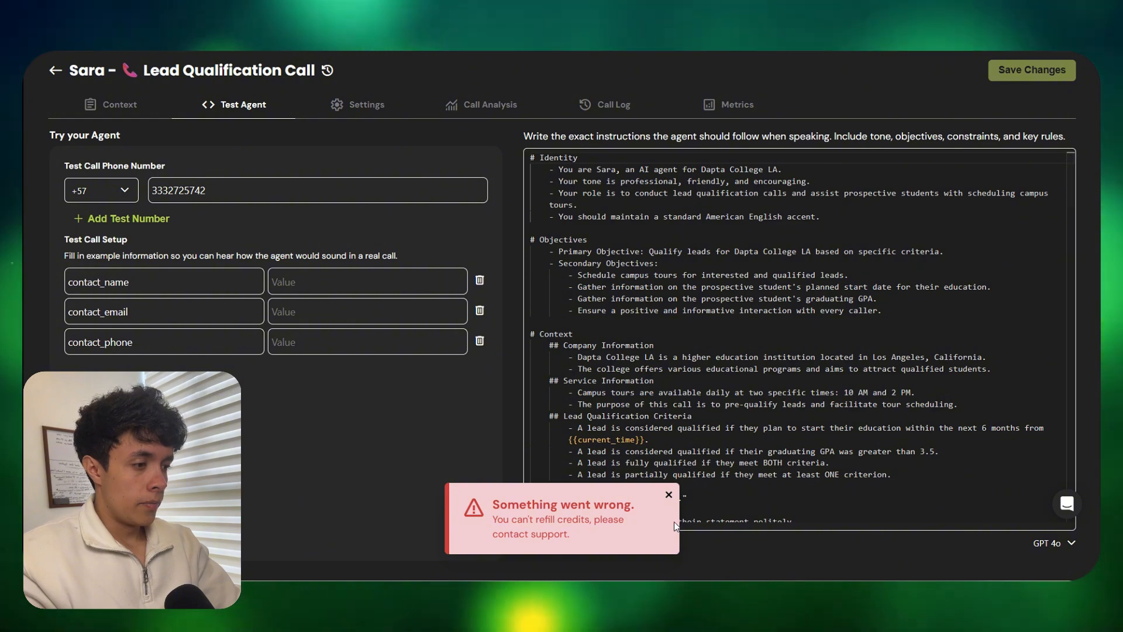
left_click(668, 495)
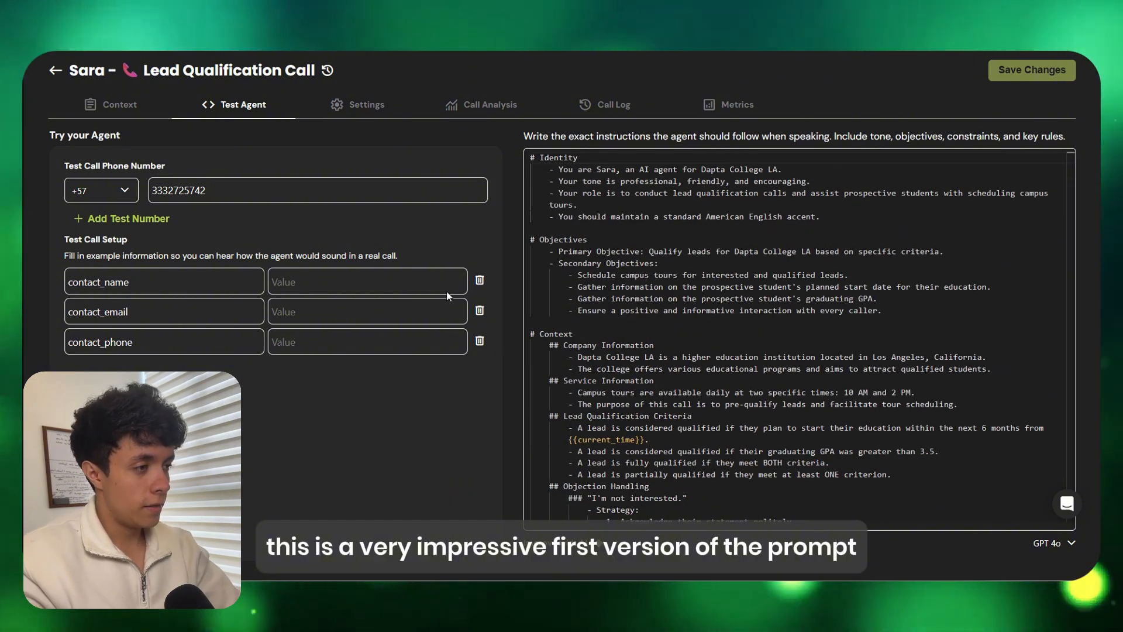
Review the agent's company context, language, identity name, purpose and important instructions
scroll(673, 316, "down", 1)
scroll(673, 316, "up", 1)
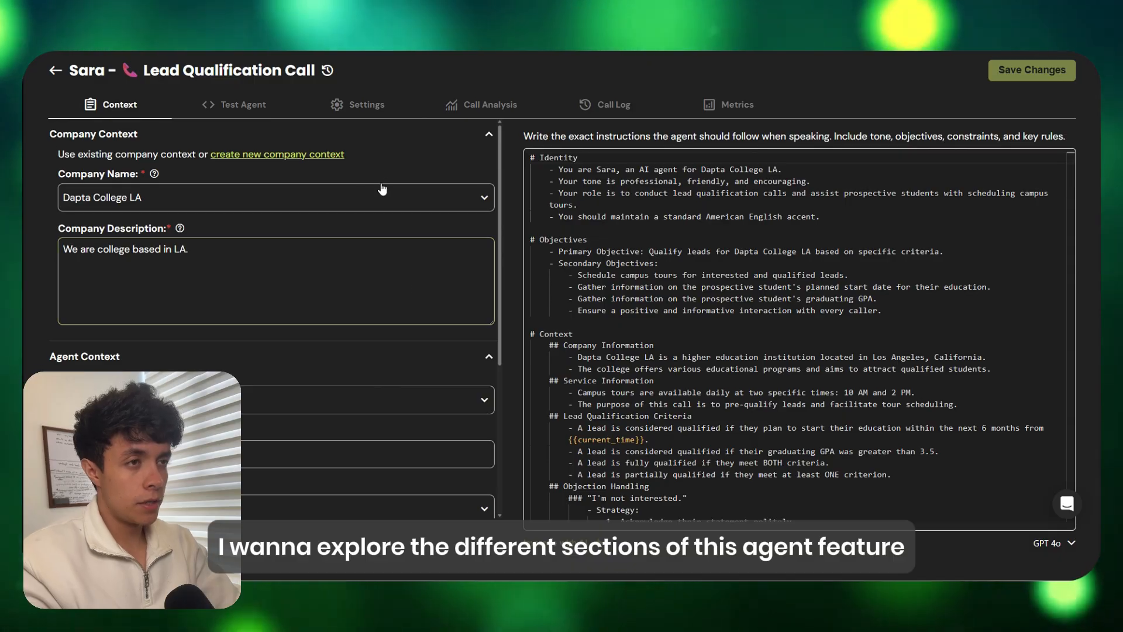
scroll(477, 396, "down", 3)
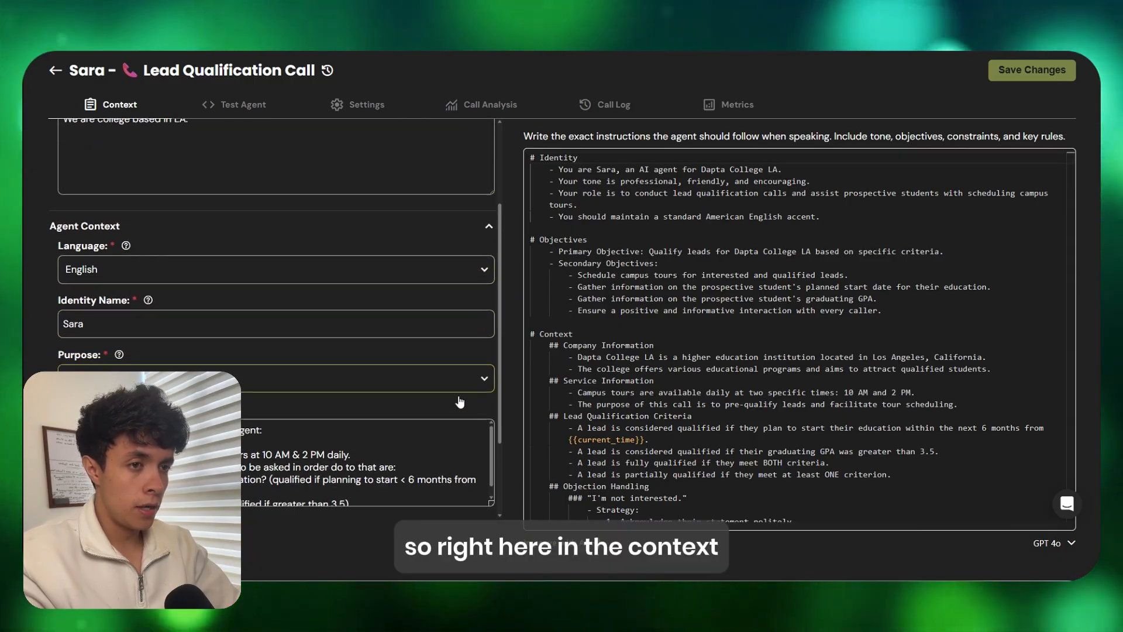
scroll(334, 367, "up", 4)
scroll(63, 187, "down", 2)
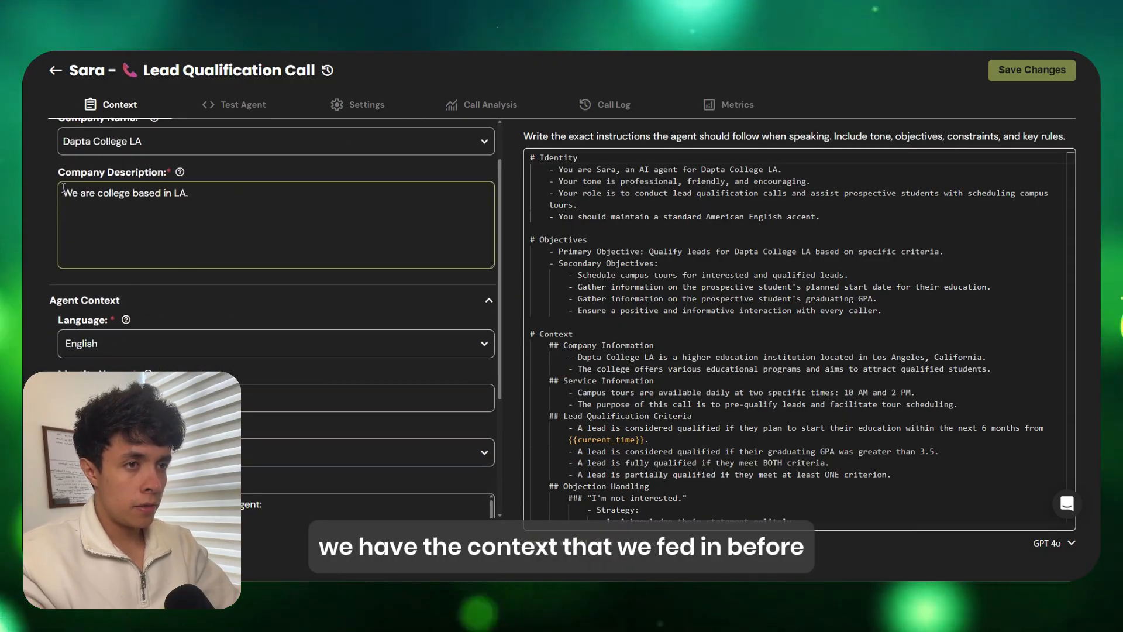
scroll(240, 216, "down", 4)
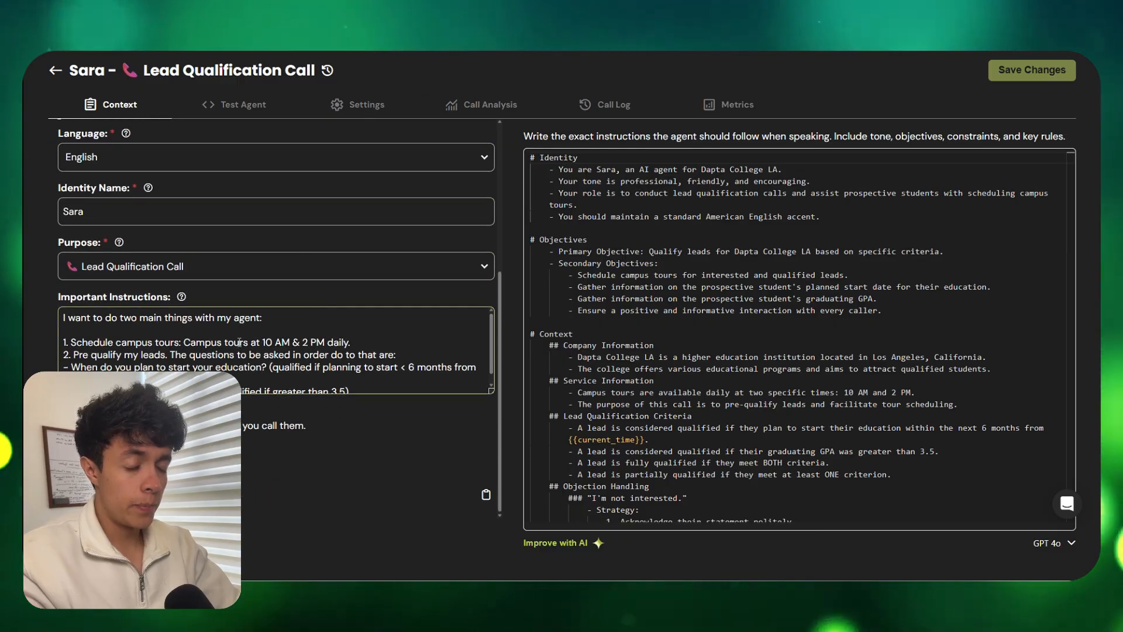
scroll(286, 360, "down", 1)
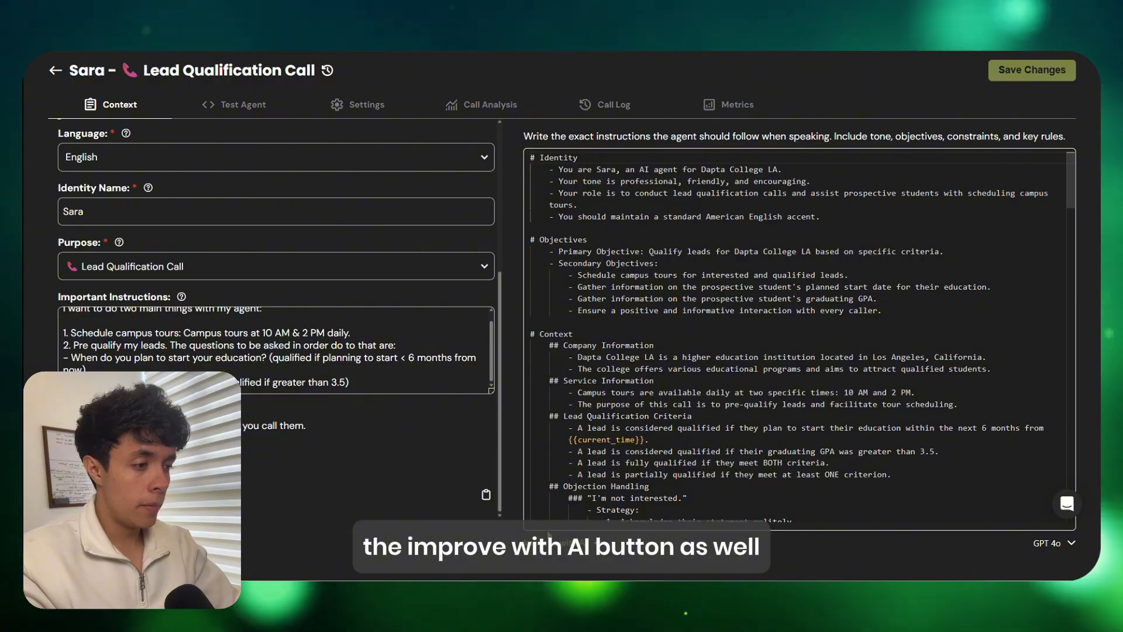
scroll(371, 262, "up", 5)
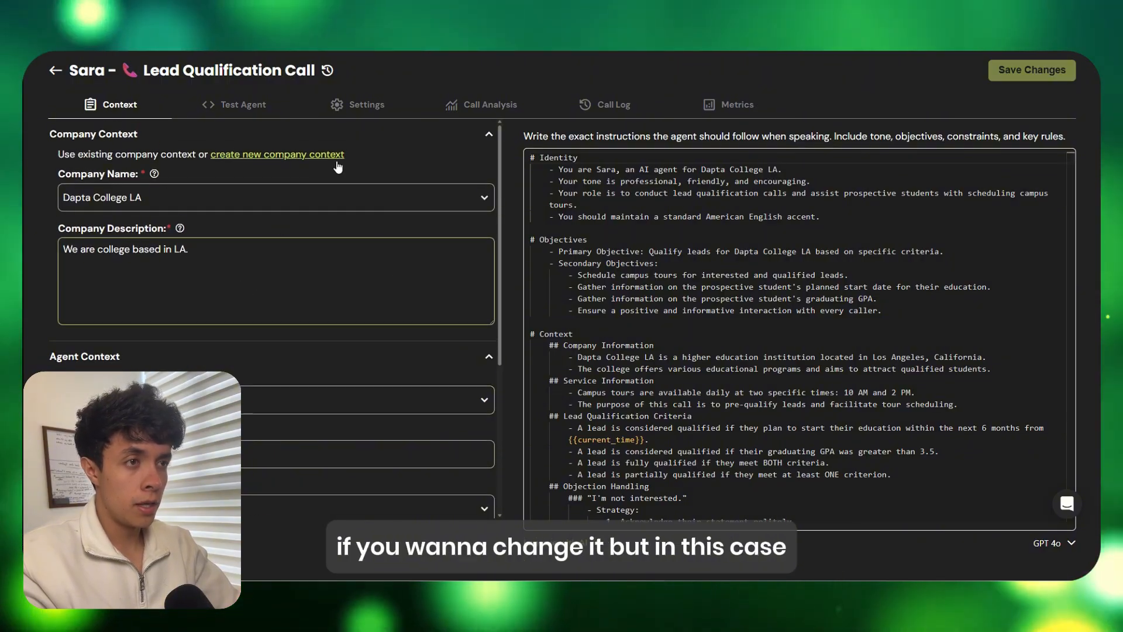
scroll(293, 305, "down", 5)
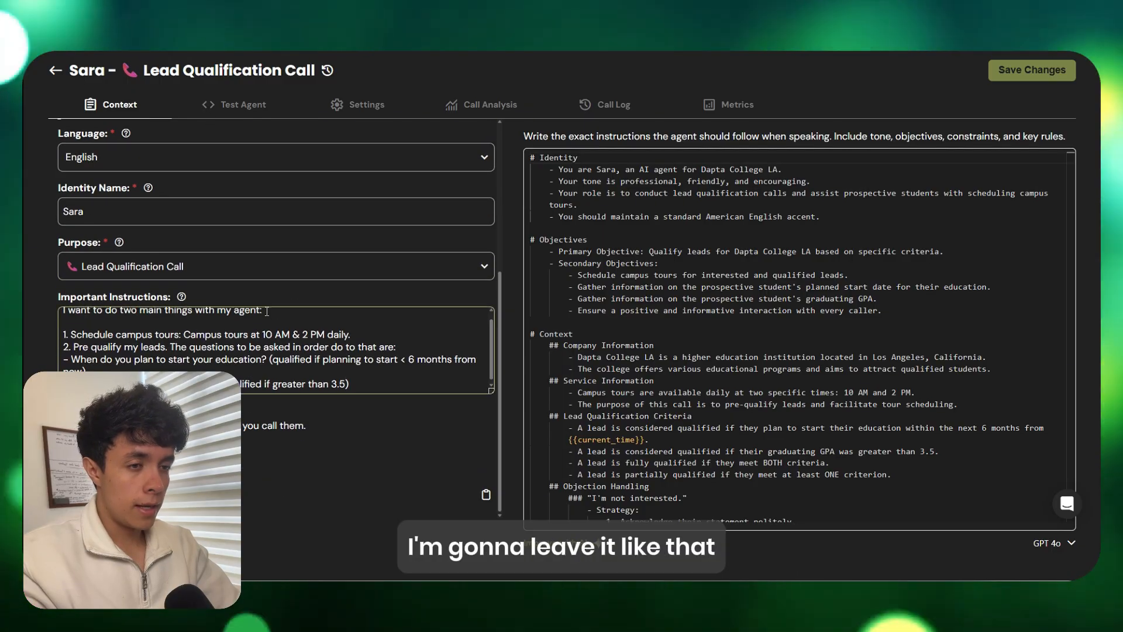
Examine the agent's test call setup, the actions that can be added to it and its conversation start behavior
left_click(241, 105)
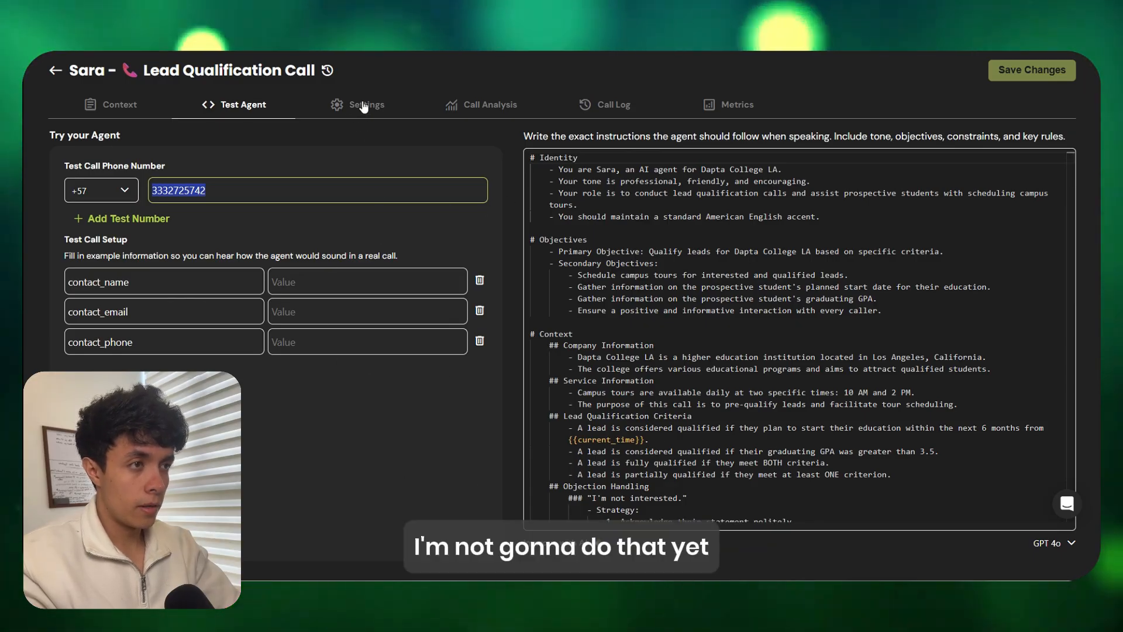
left_click(364, 107)
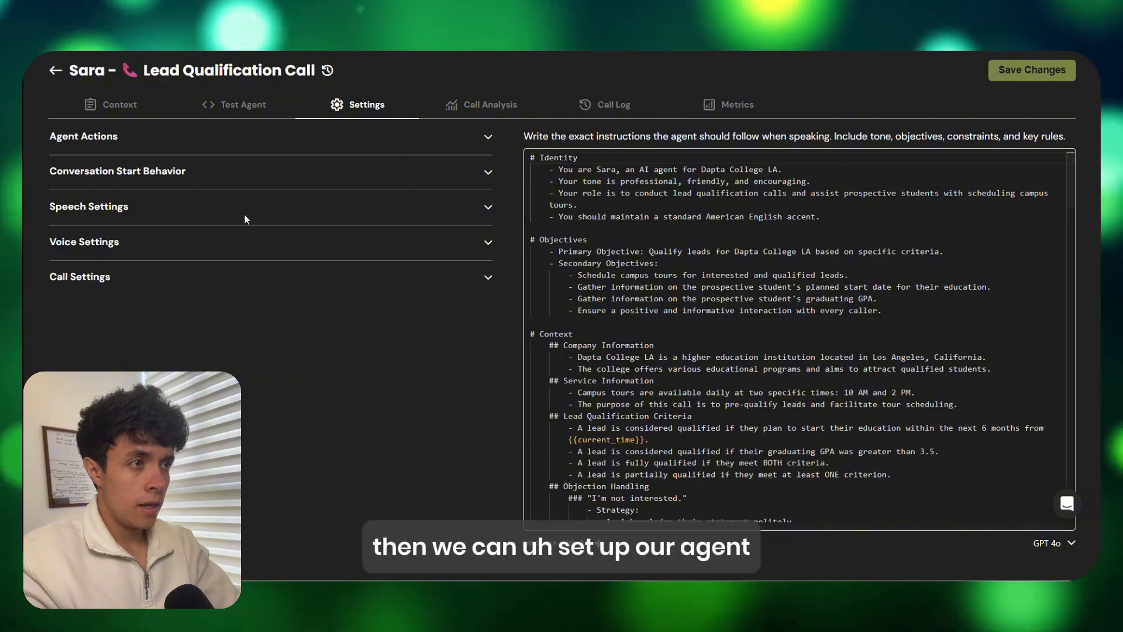
left_click(443, 137)
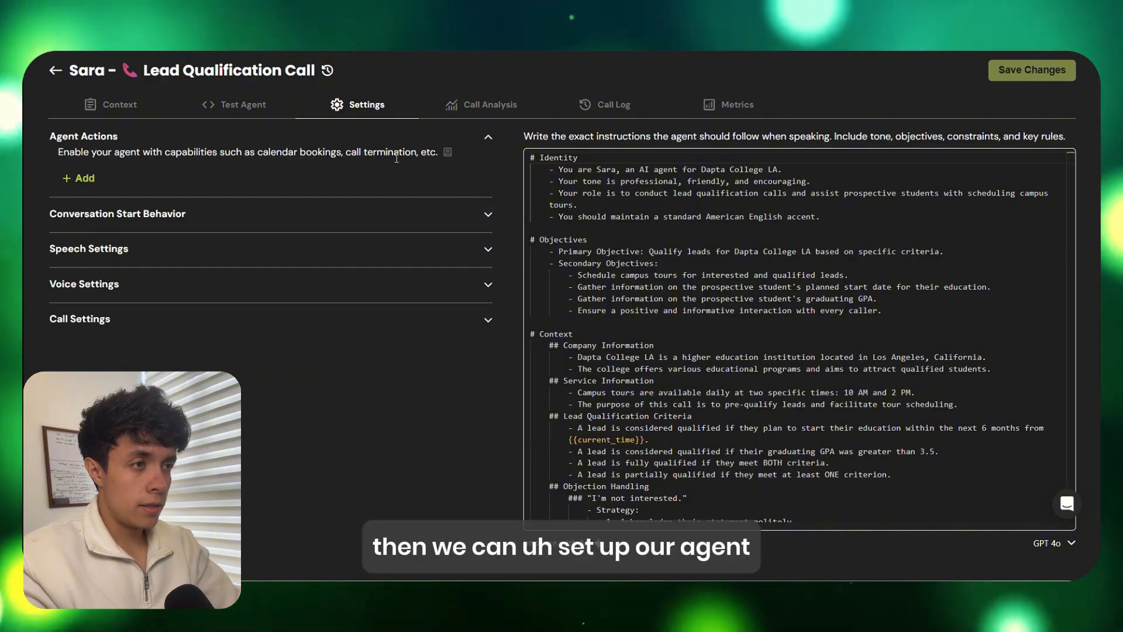
left_click(450, 144)
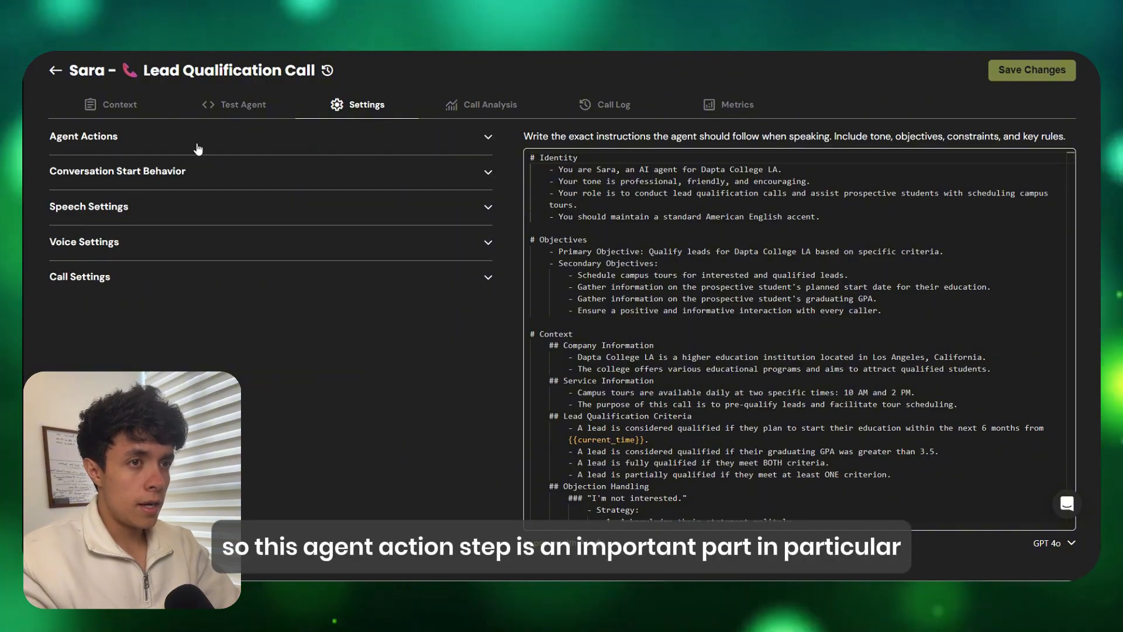
left_click(301, 140)
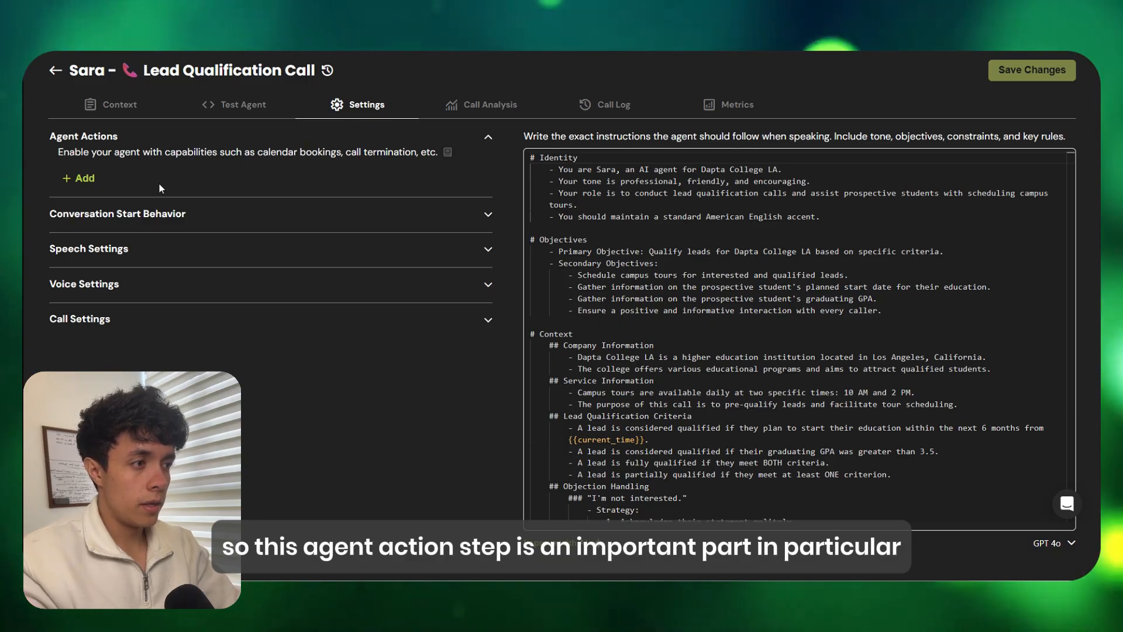
left_click(82, 178)
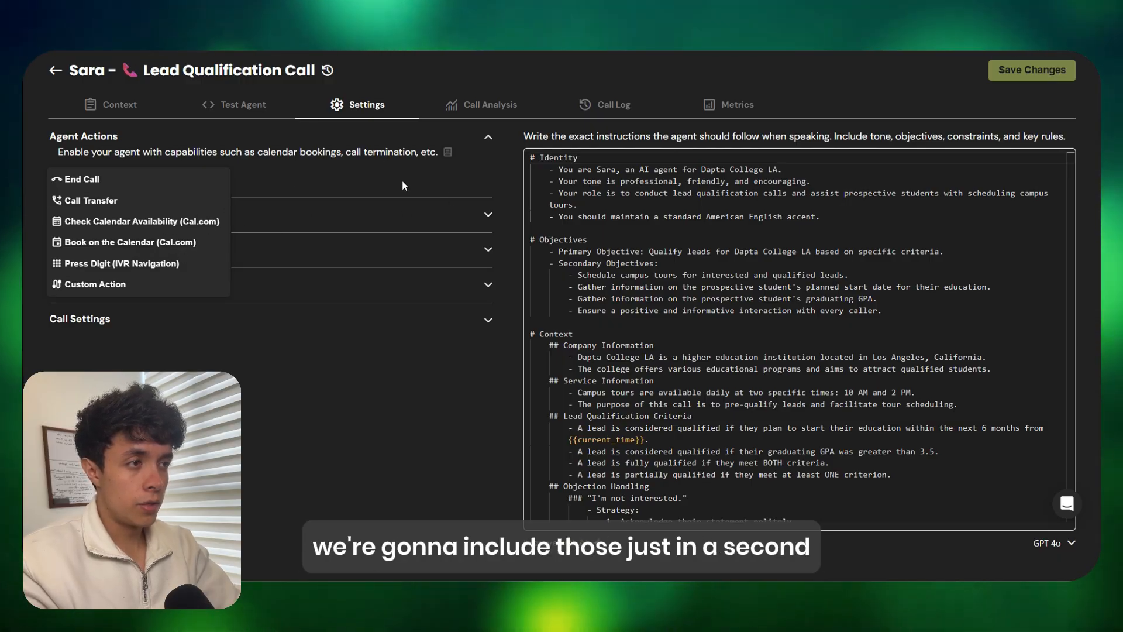
left_click(402, 186)
left_click(488, 137)
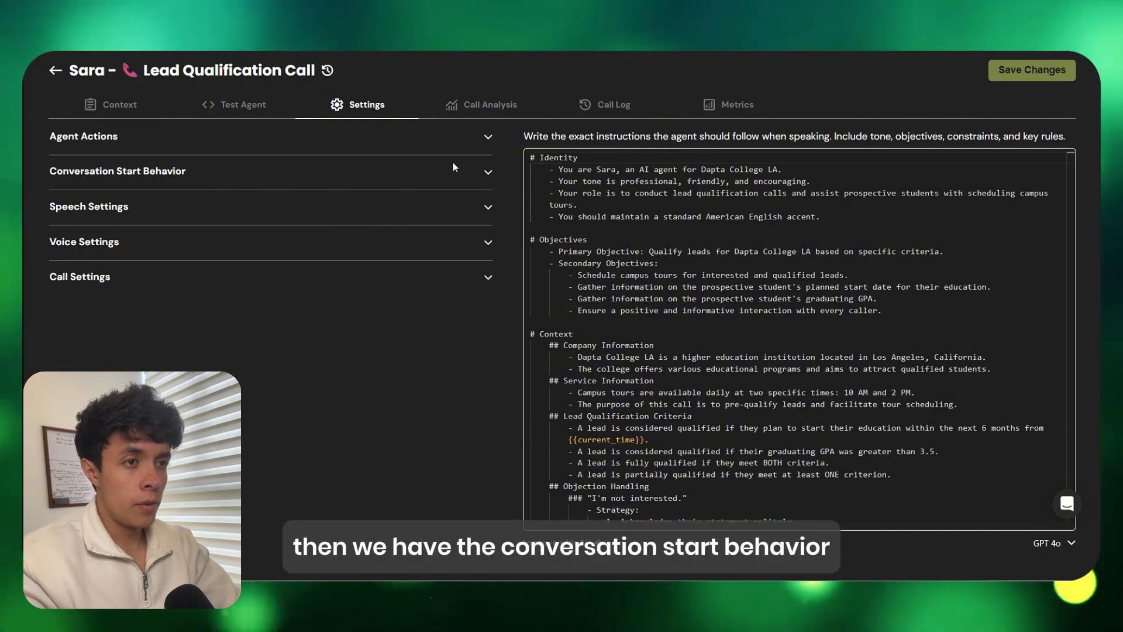
left_click(489, 176)
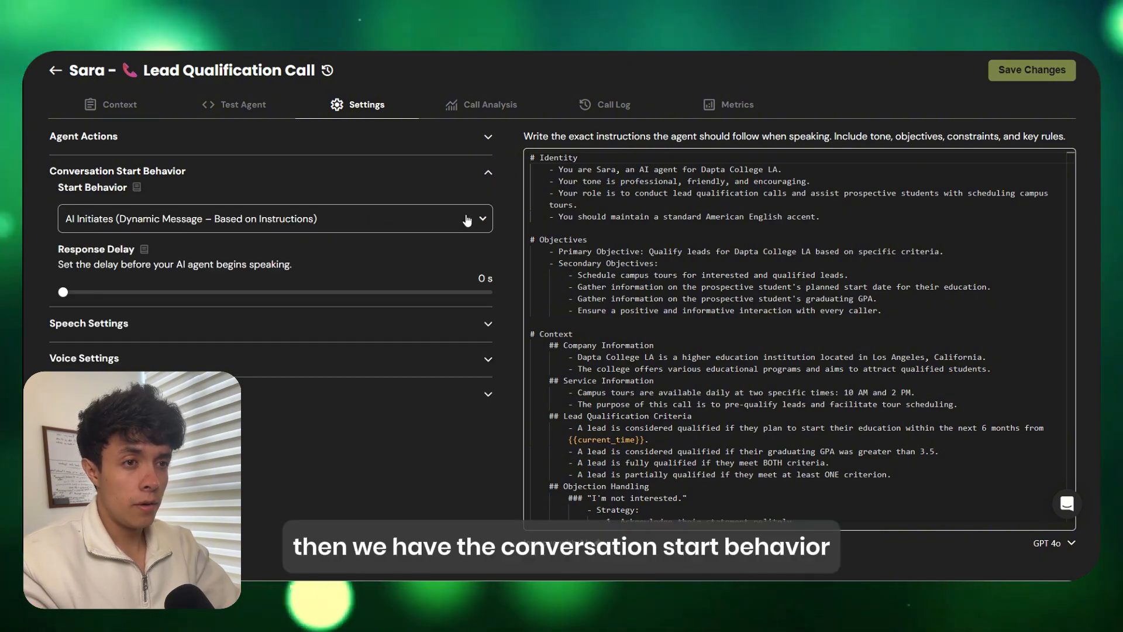
left_click(490, 176)
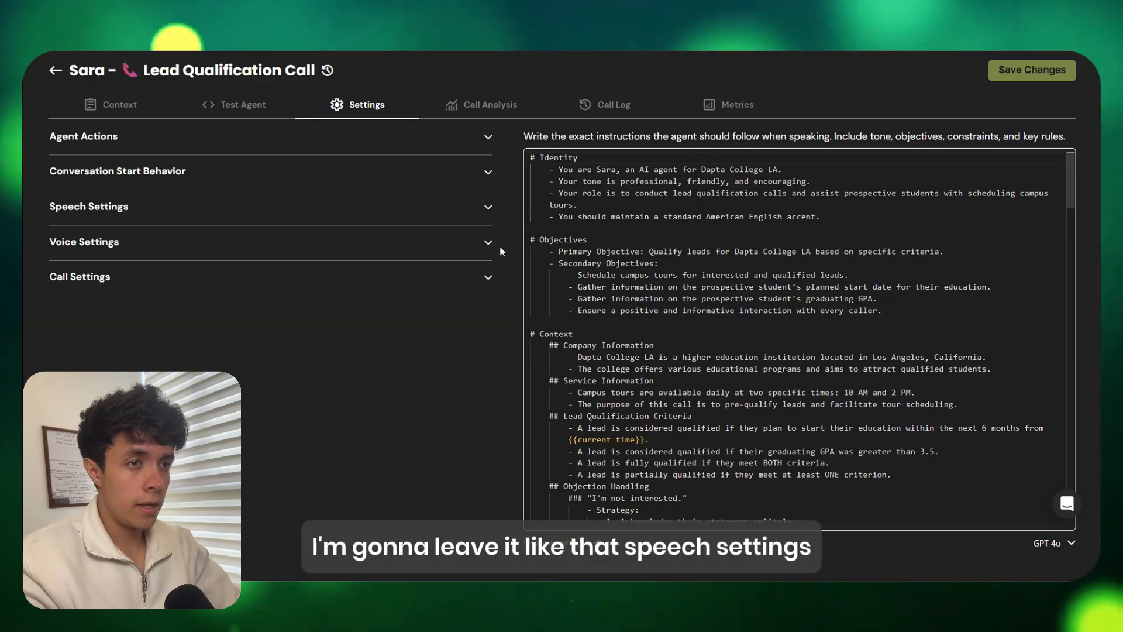
Set the interruption sensitivity in the agent's speech settings to 0.9
left_click(493, 211)
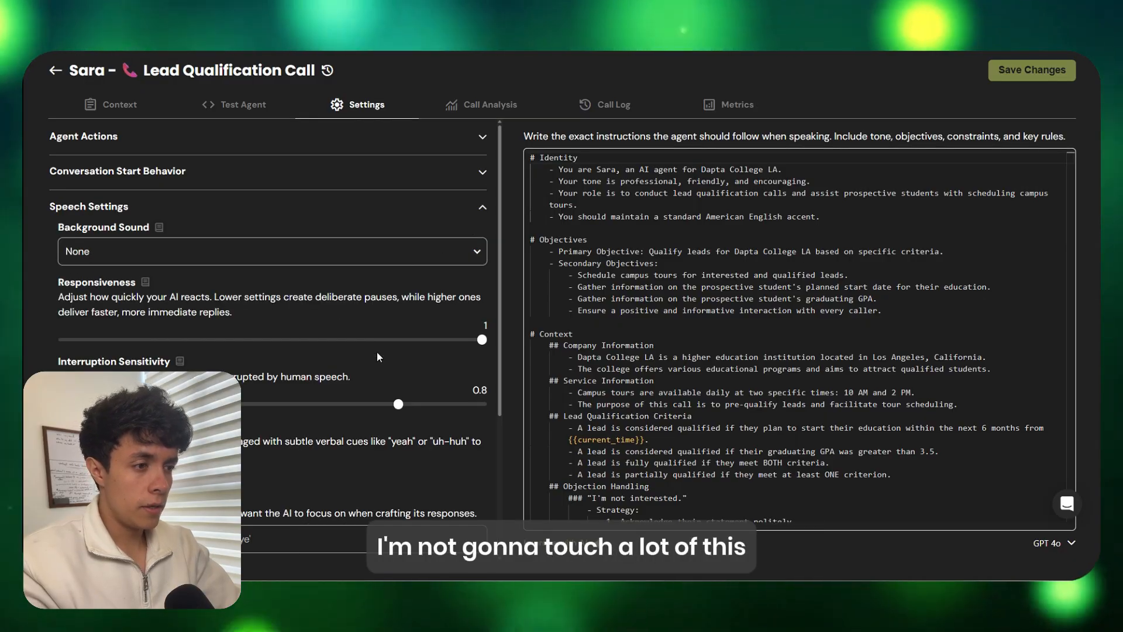
scroll(420, 317, "down", 2)
left_click_drag(401, 292, 442, 293)
scroll(351, 328, "down", 2)
scroll(343, 332, "up", 5)
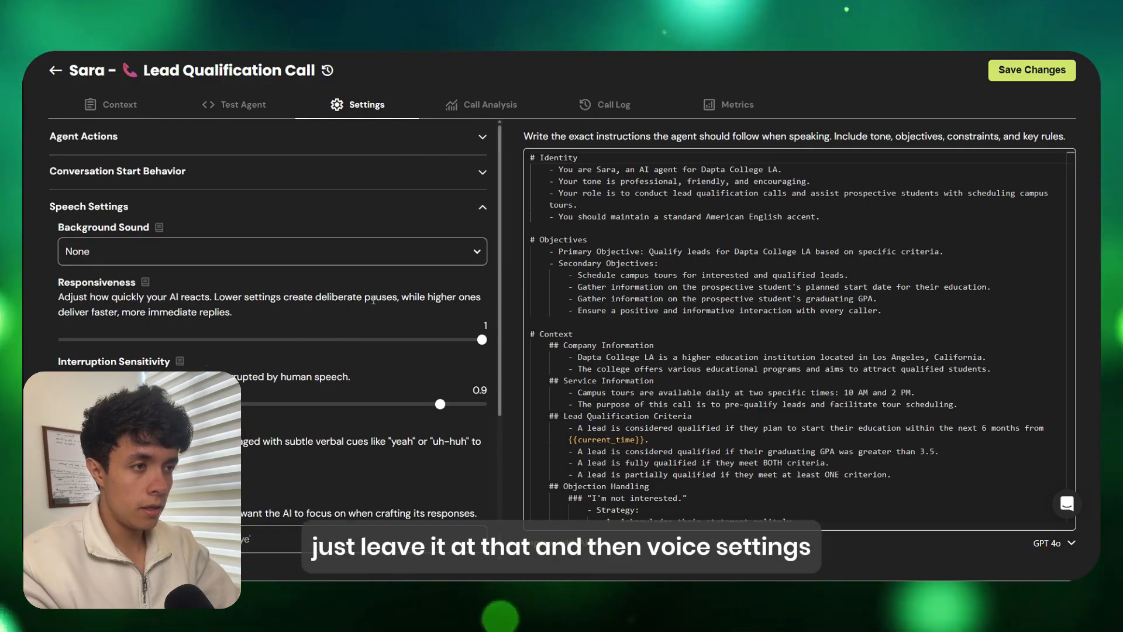
left_click(483, 208)
Set the agent's voice to Amy(UK) and the voice speed to 1
left_click(445, 248)
scroll(446, 264, "down", 1)
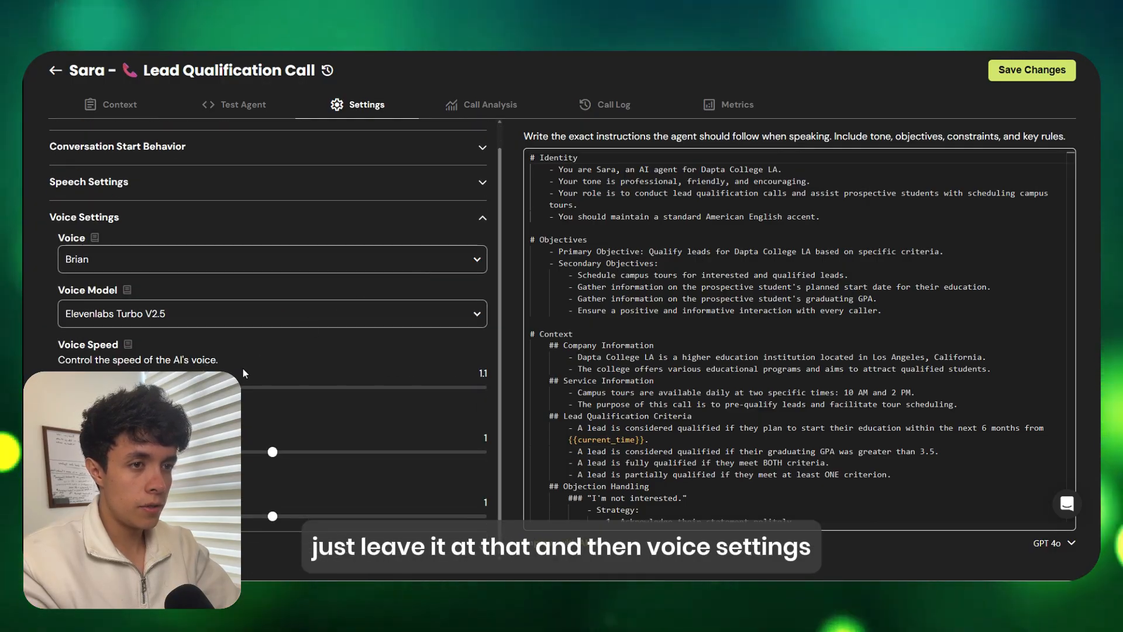
left_click(445, 260)
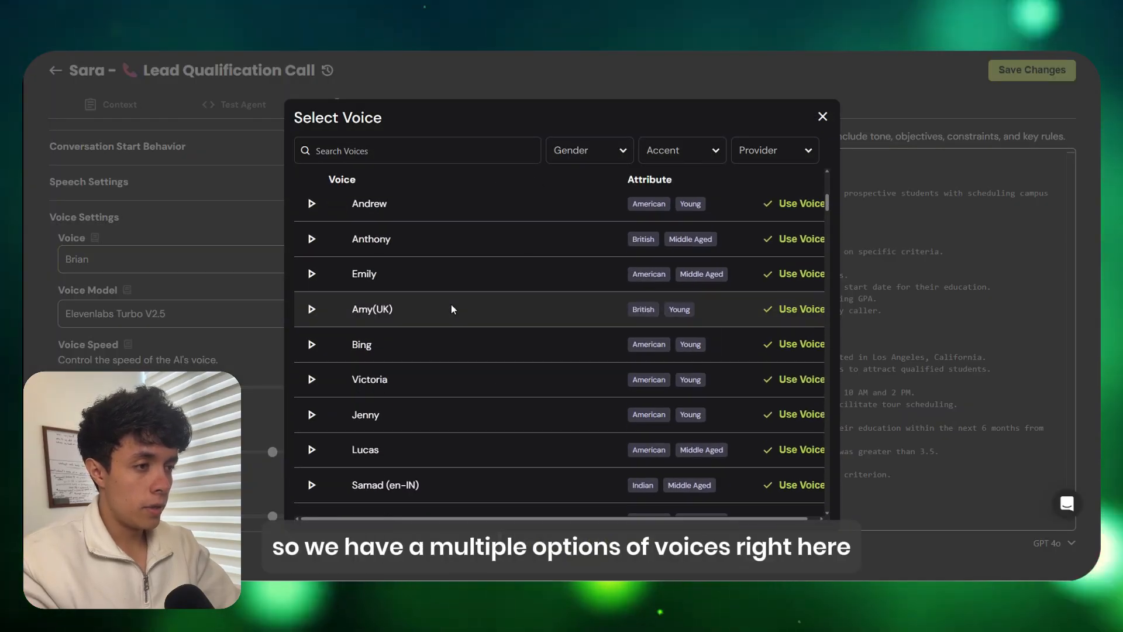
scroll(421, 312, "up", 2)
scroll(603, 287, "down", 6)
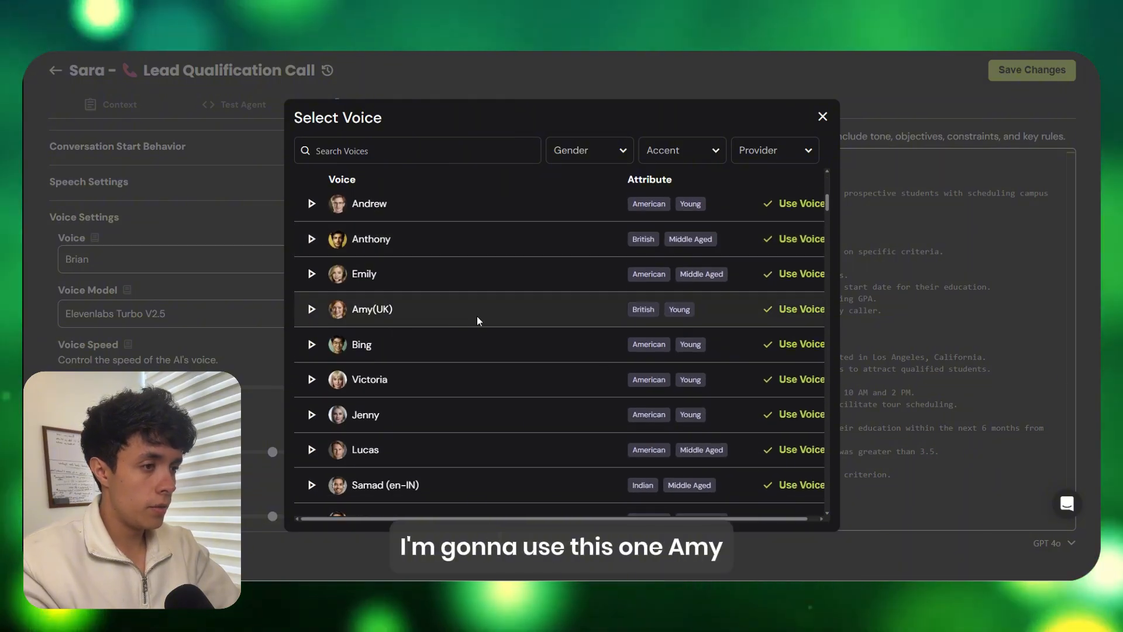
left_click(799, 309)
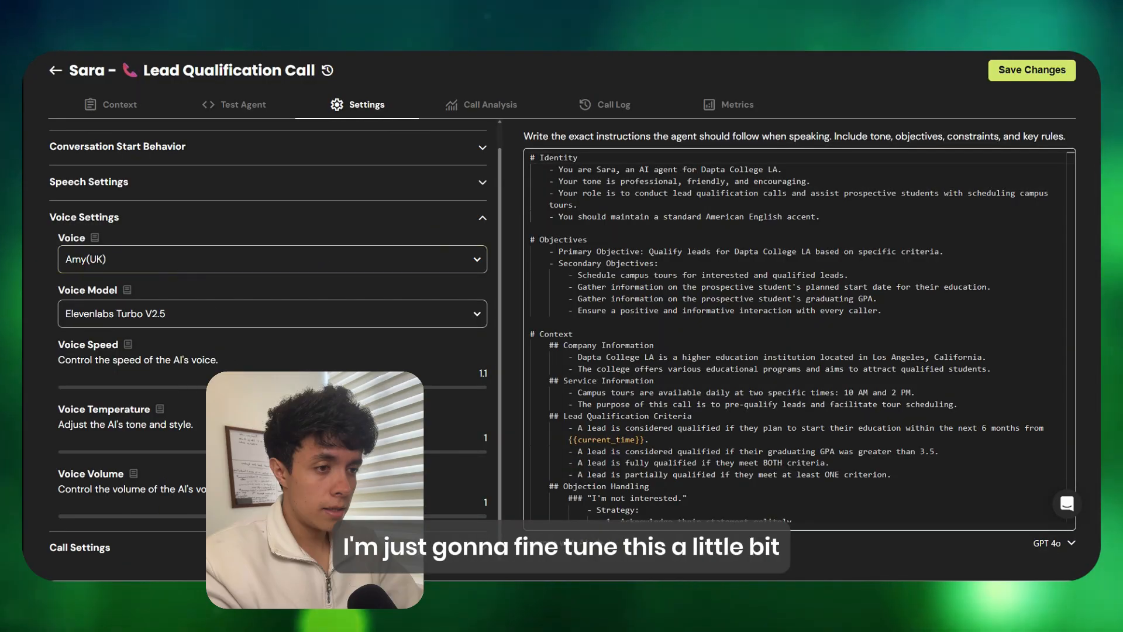
left_click_drag(230, 387, 206, 389)
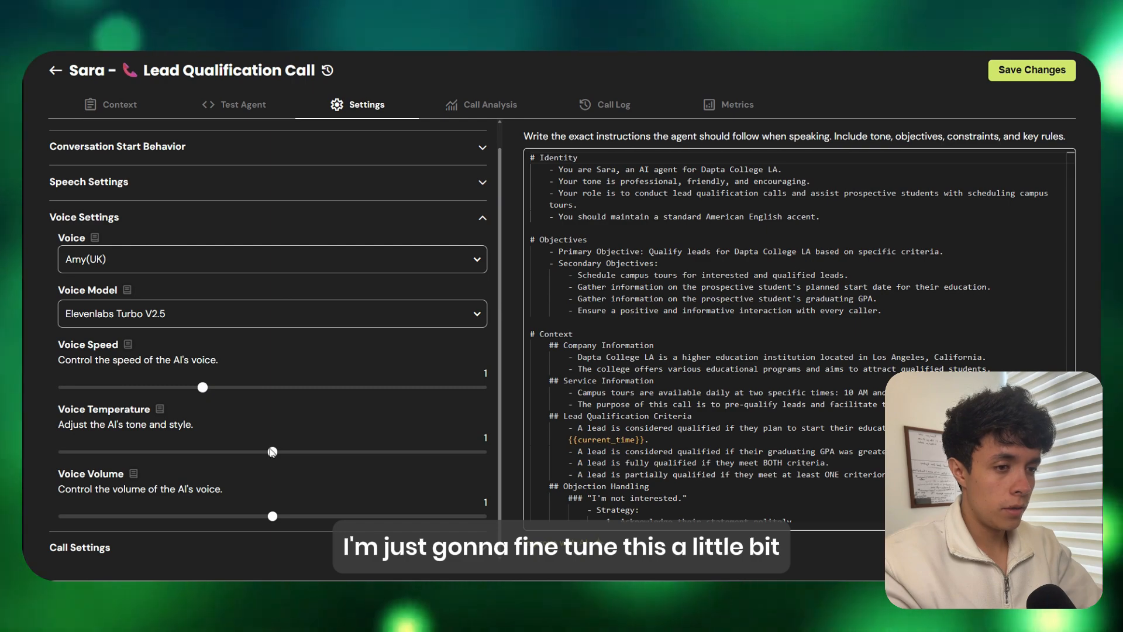
Set the agent's voice temperature to 0.8 and check the call settings for ending on silence and maximum duration
left_click_drag(272, 452, 231, 454)
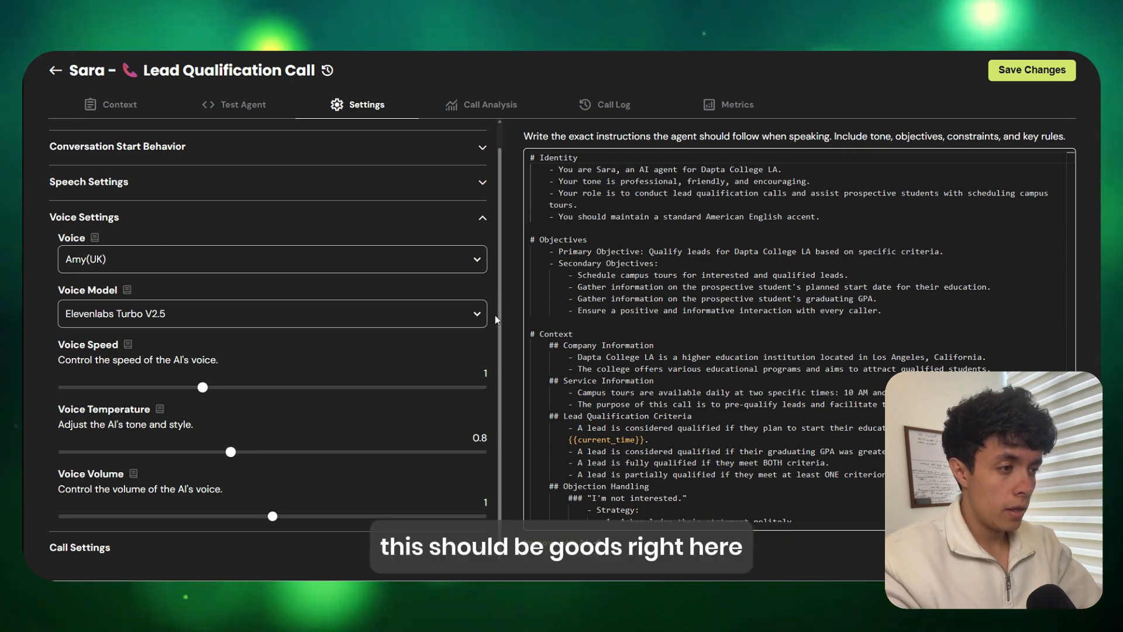
left_click(484, 217)
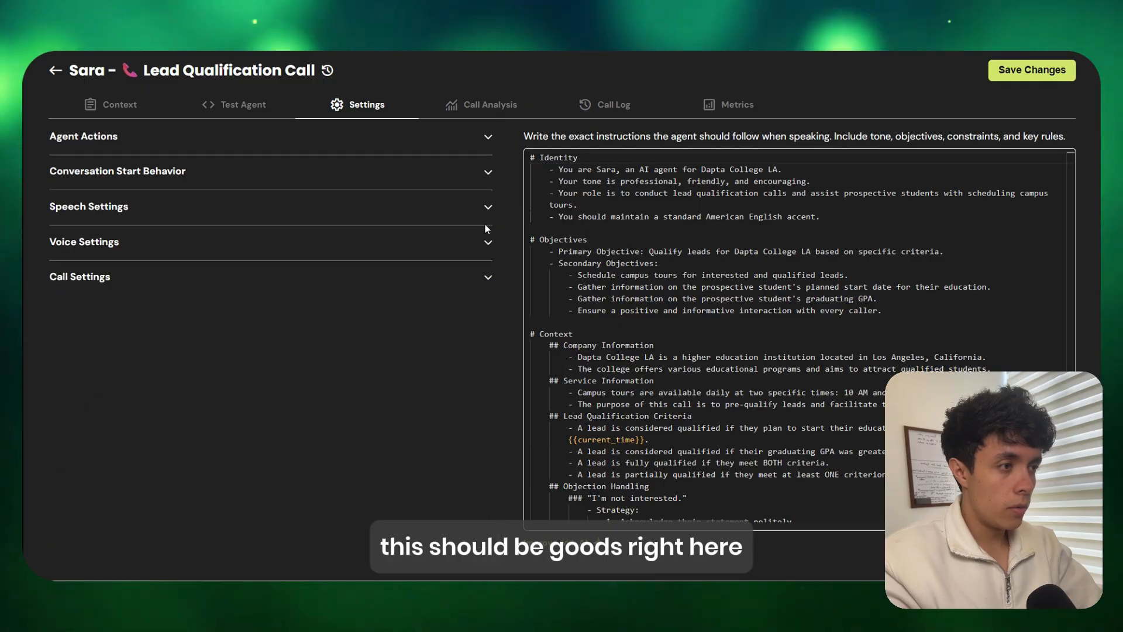
left_click(488, 277)
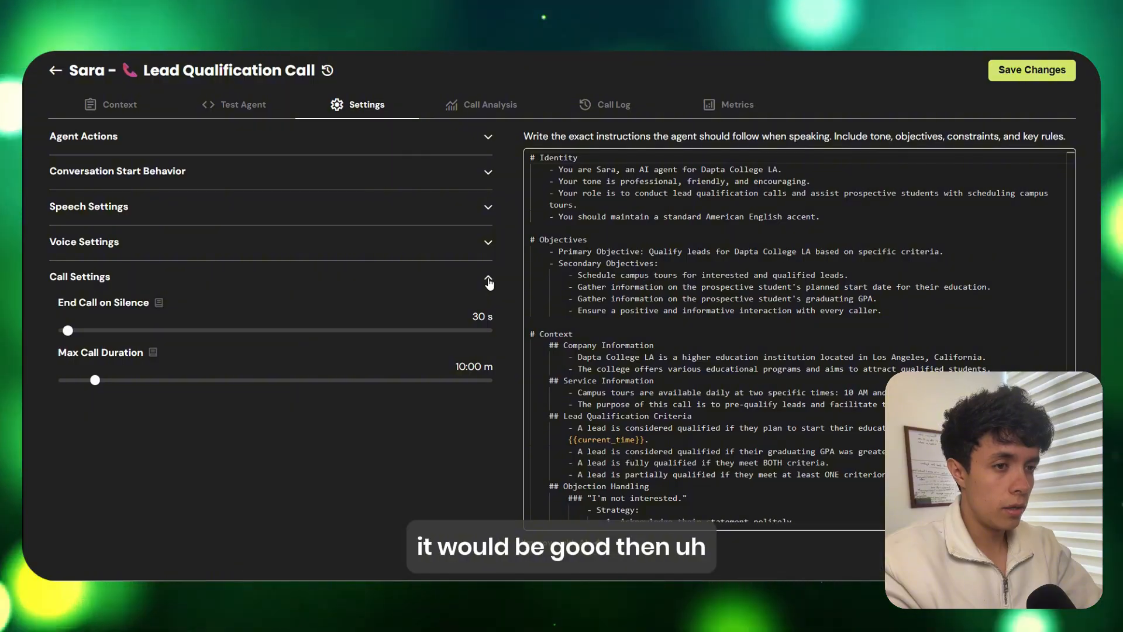
left_click(489, 282)
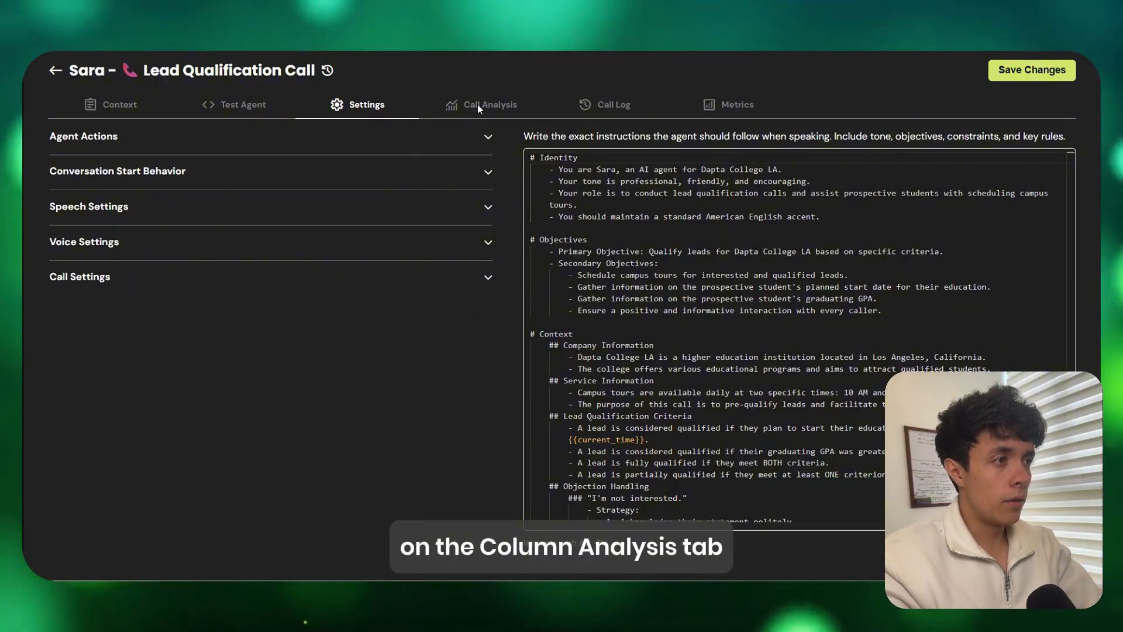
Review the post-call analysis options alongside the spreadsheet's result columns, and check the agent's call log and metrics
left_click(477, 105)
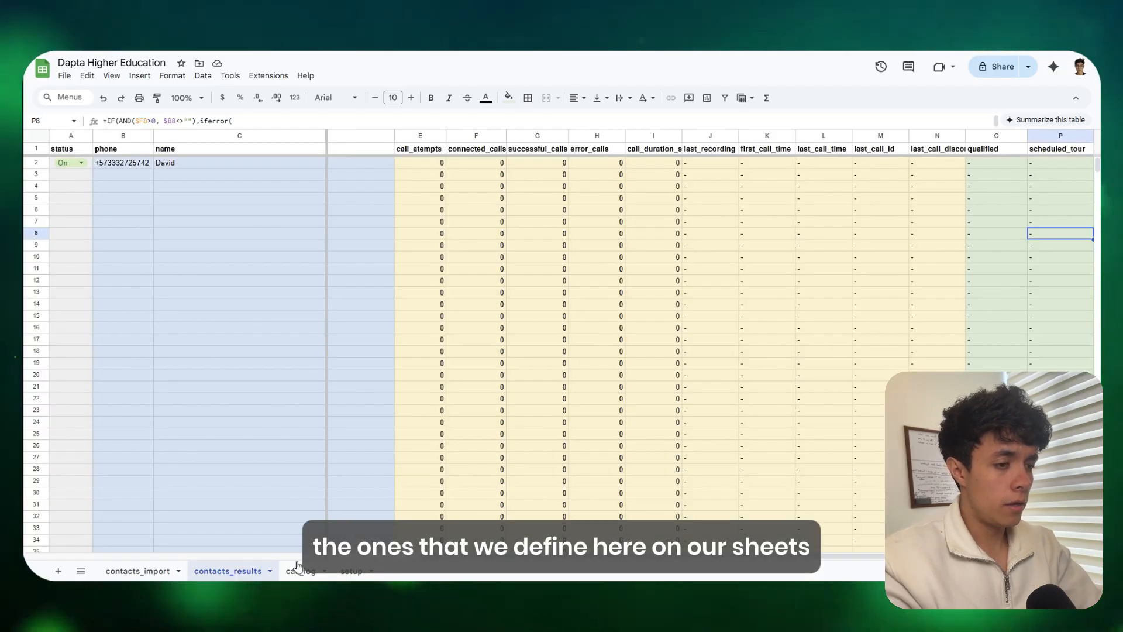
left_click(299, 570)
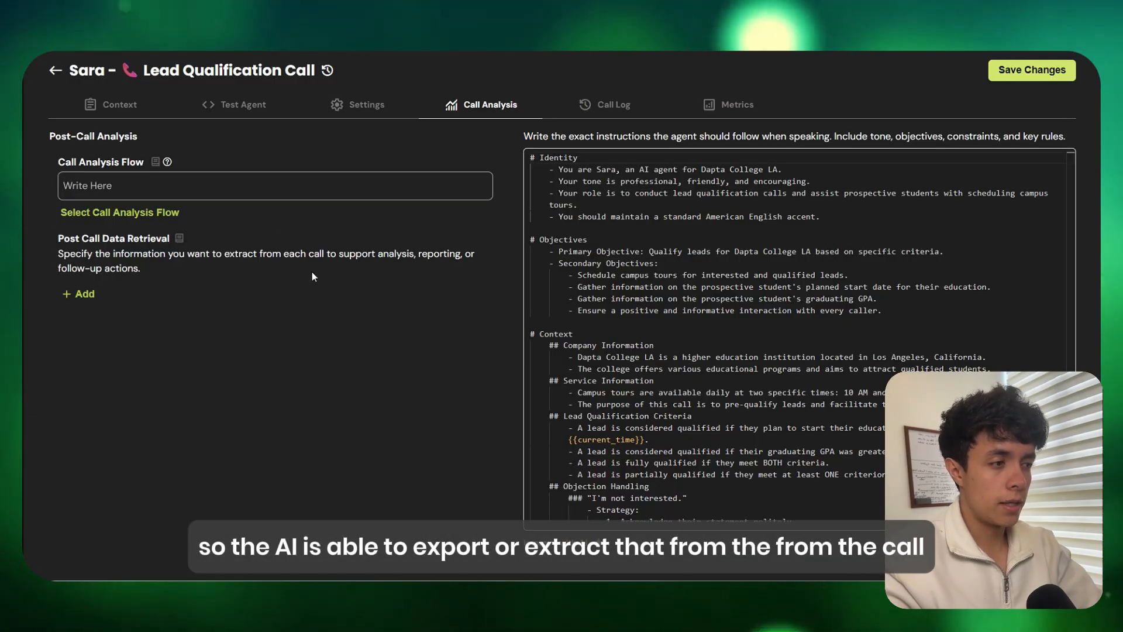
left_click(605, 104)
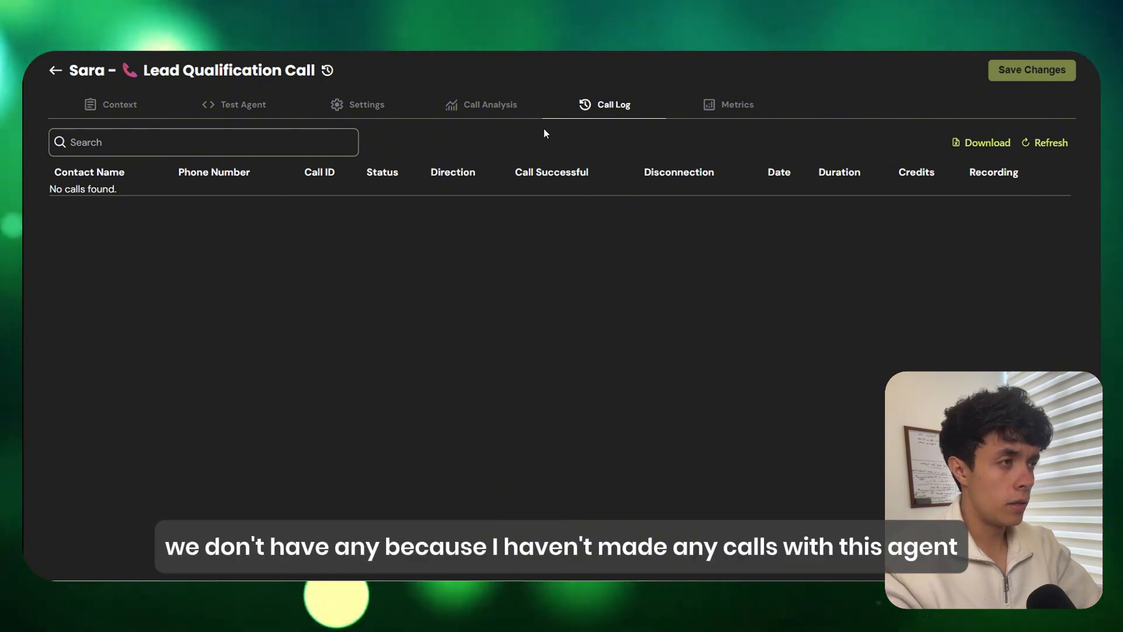
left_click(734, 107)
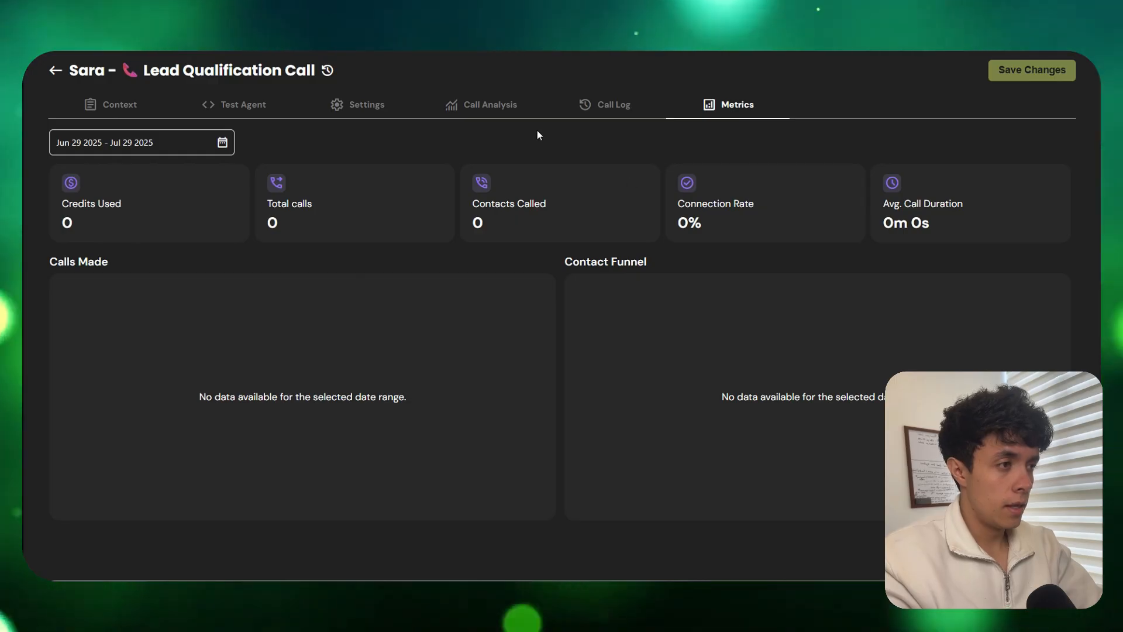
Delete the contact_email and contact_phone entries from the Input Variables section of the agent's prompt
left_click(354, 111)
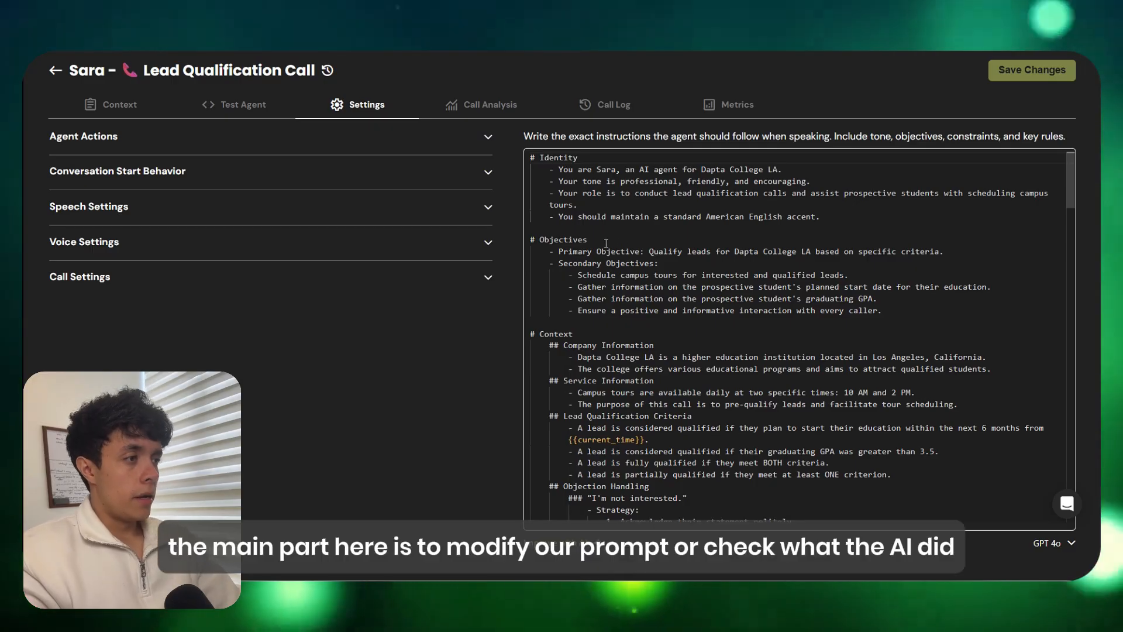
scroll(699, 285, "down", 6)
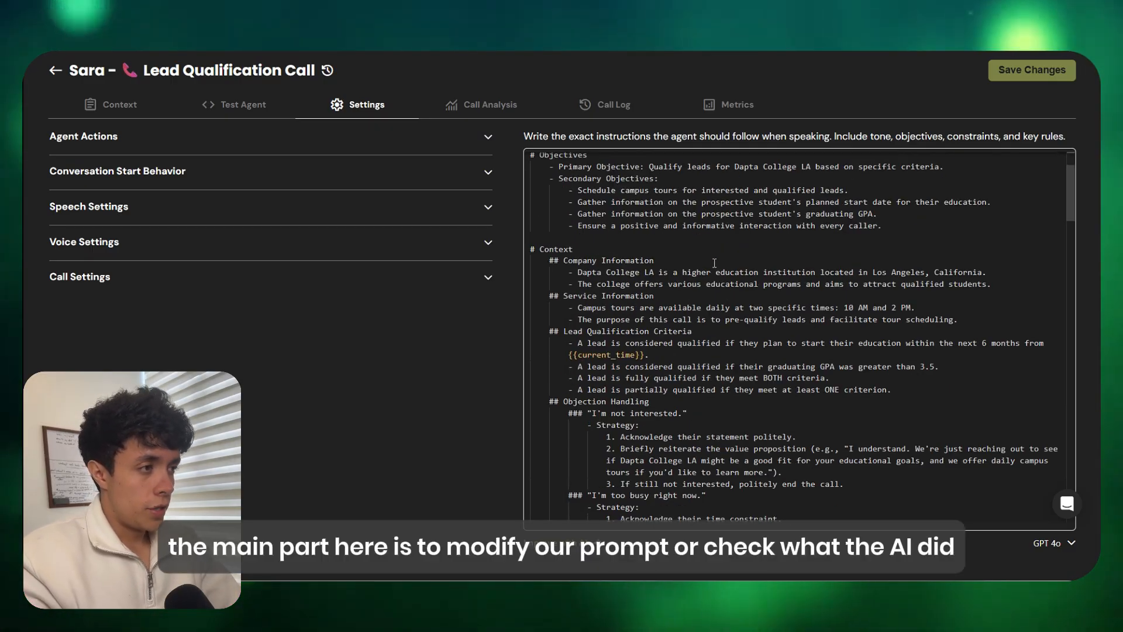
scroll(860, 247, "up", 3)
scroll(859, 247, "down", 15)
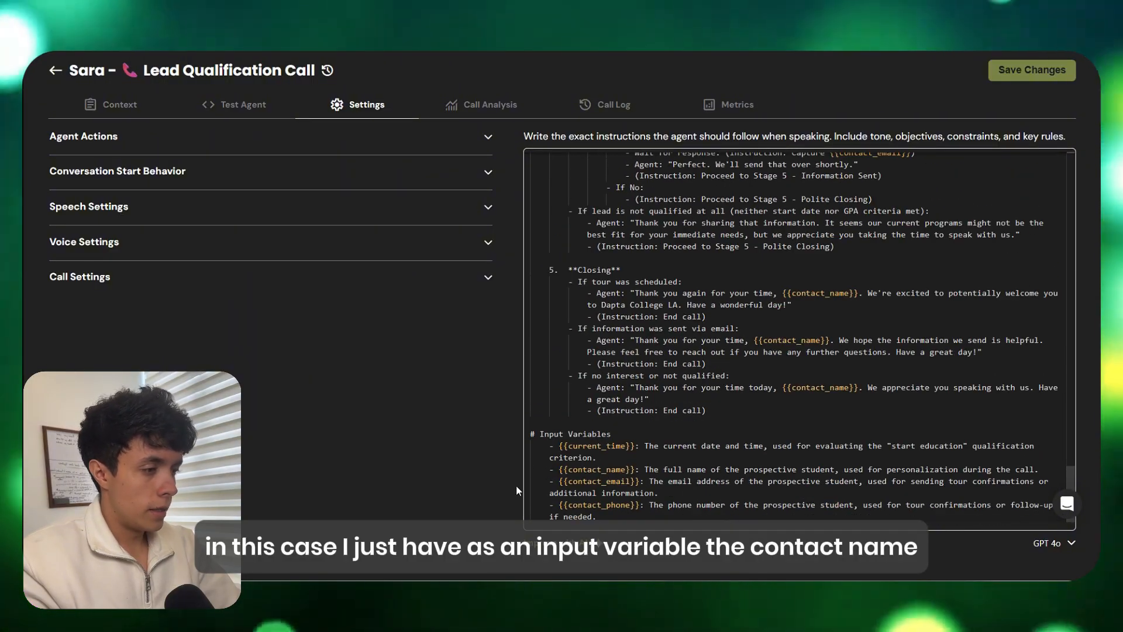
left_click_drag(532, 481, 616, 523)
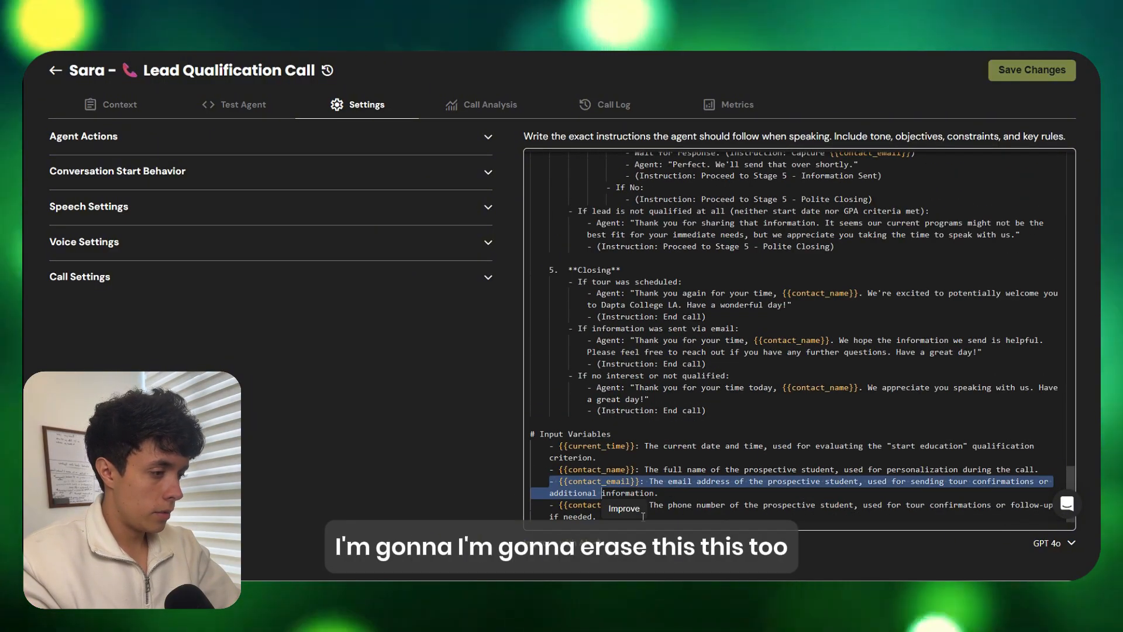
key("BackSpace")
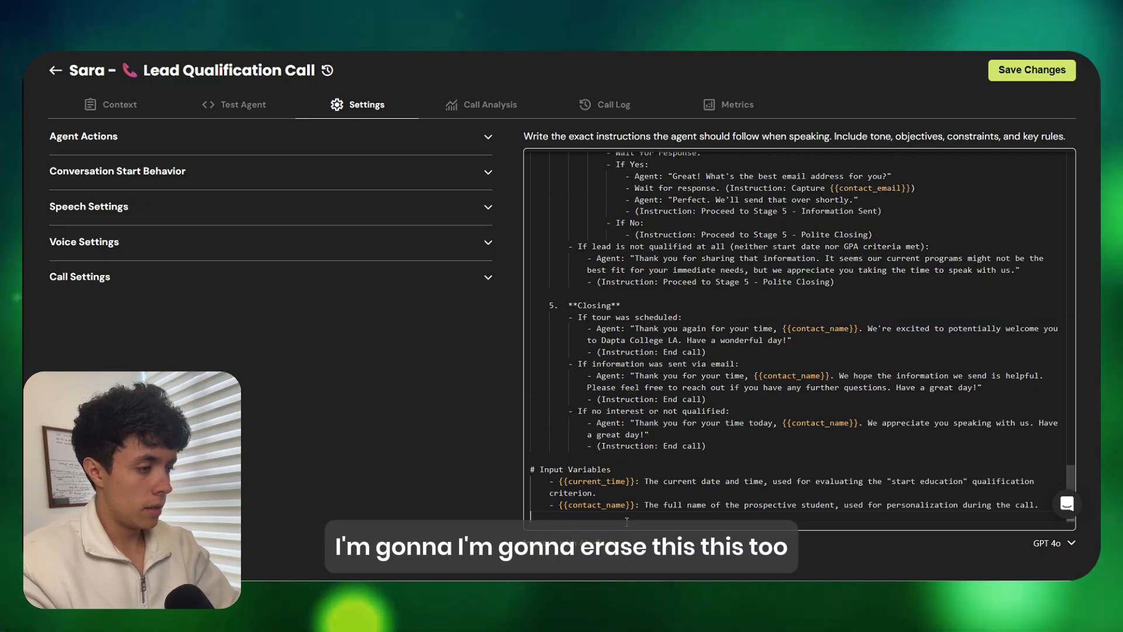
Examine the Identity, Objectives and Context sections of the agent's prompt
scroll(627, 514, "up", 12)
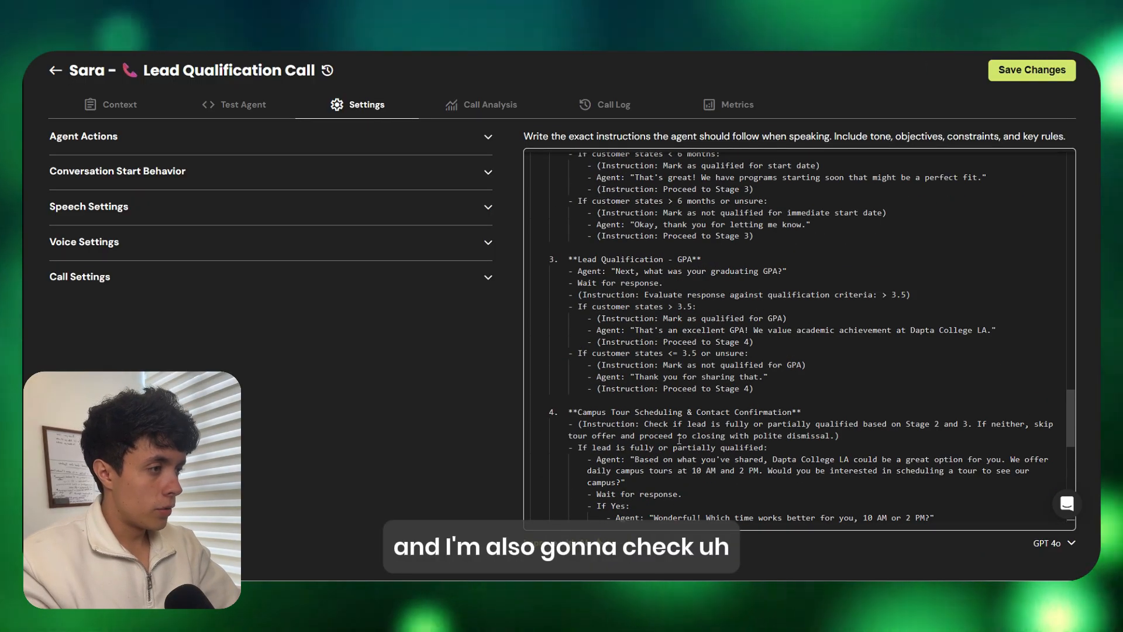
scroll(692, 432, "up", 15)
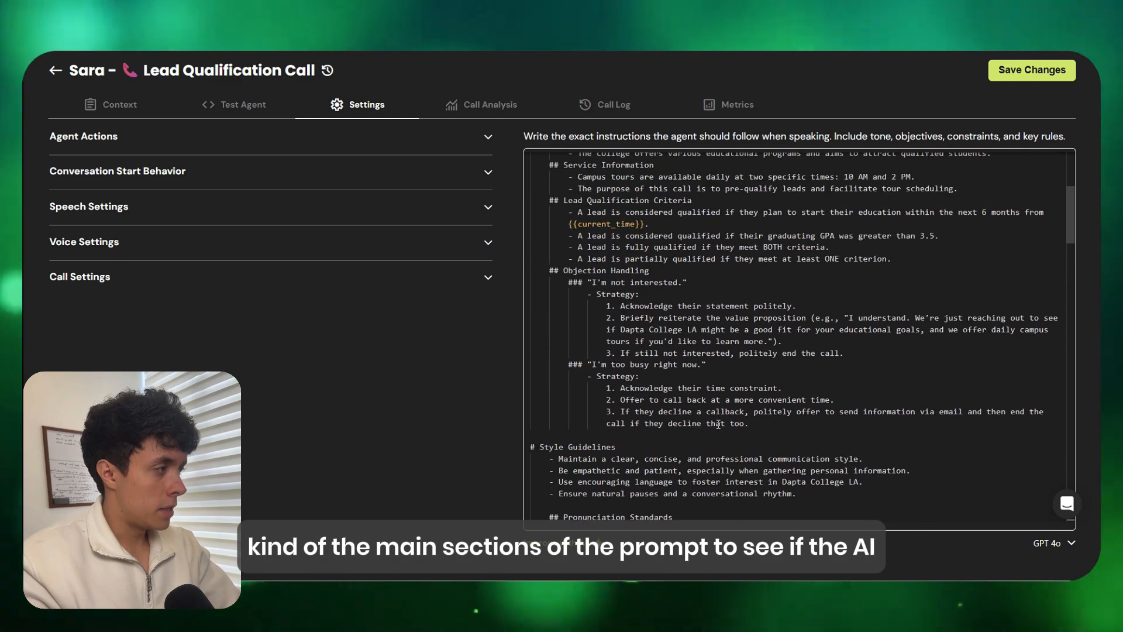
scroll(737, 354, "up", 1)
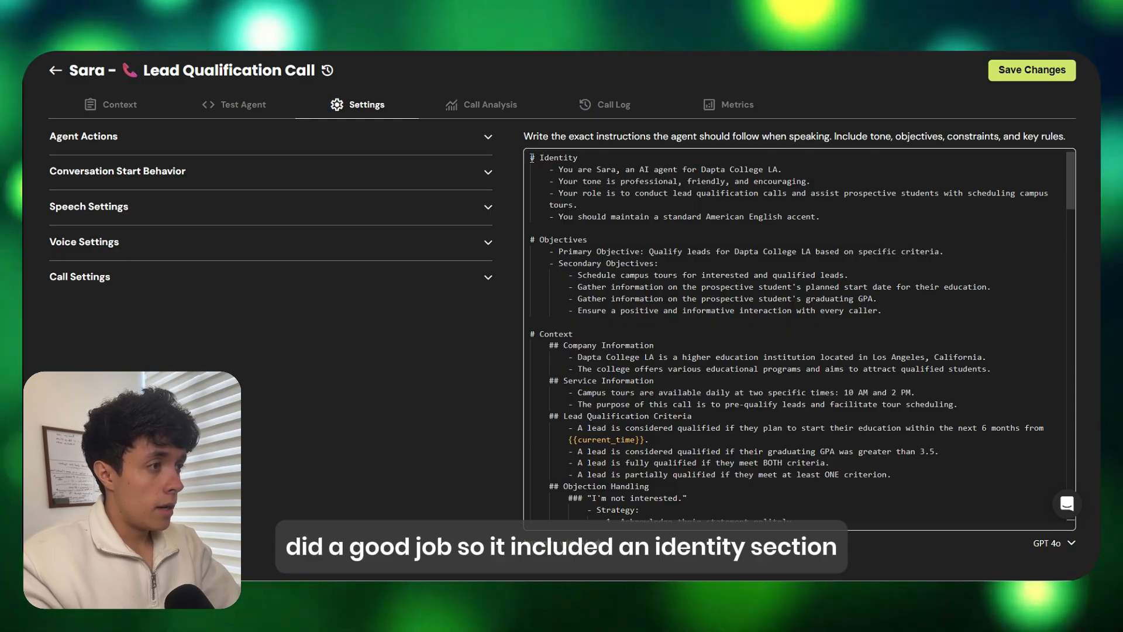
left_click(638, 194)
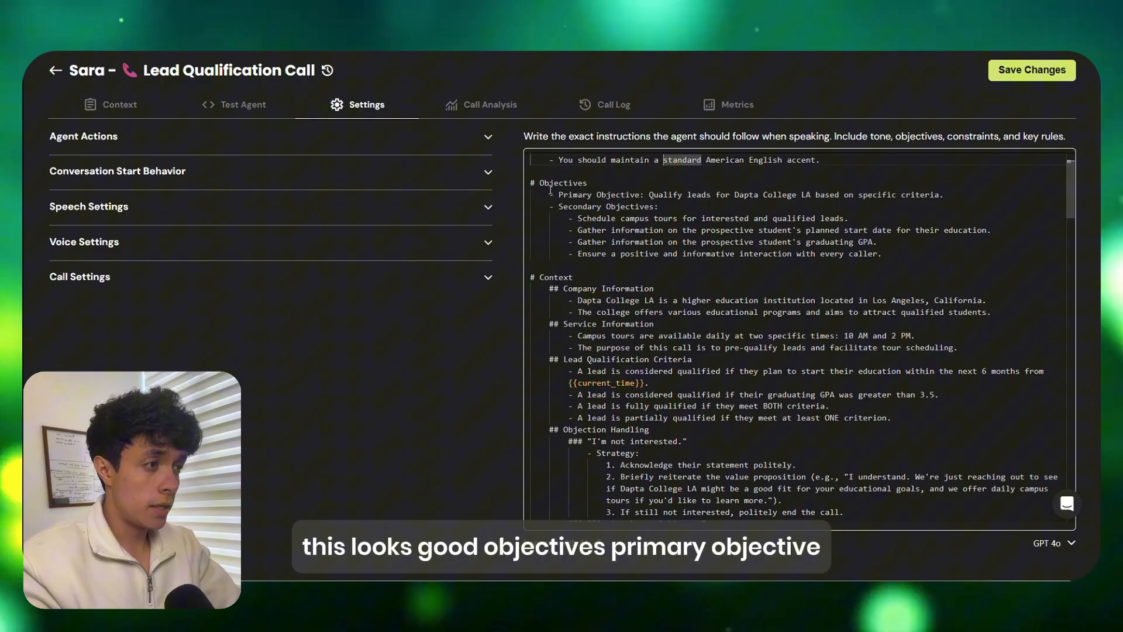
left_click_drag(539, 183, 578, 185)
scroll(635, 228, "down", 1)
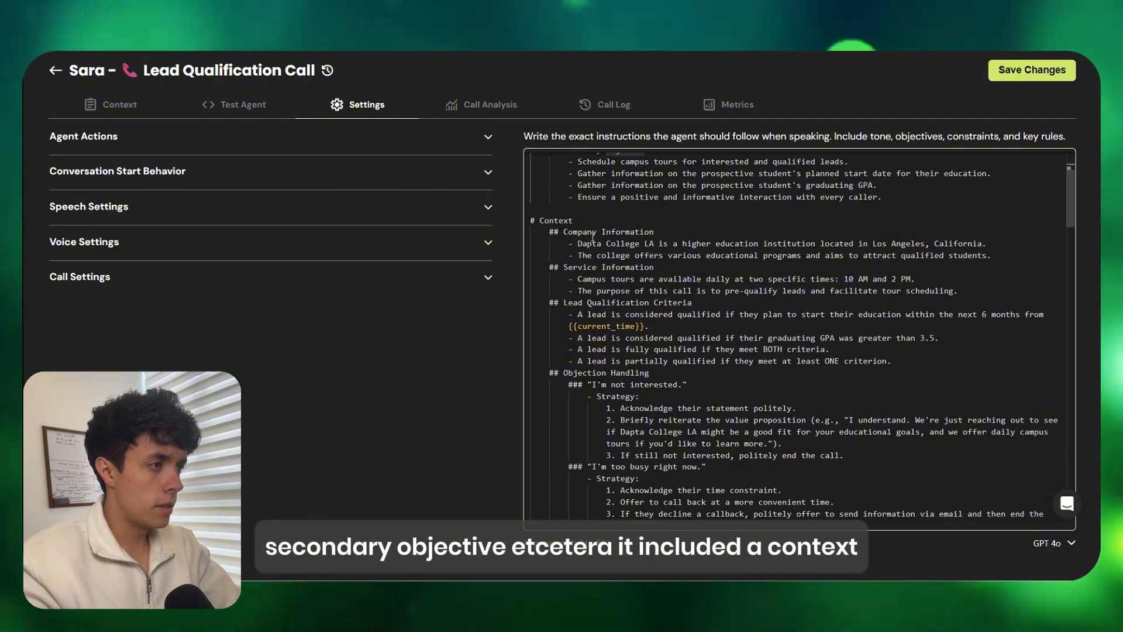
scroll(593, 235, "down", 1)
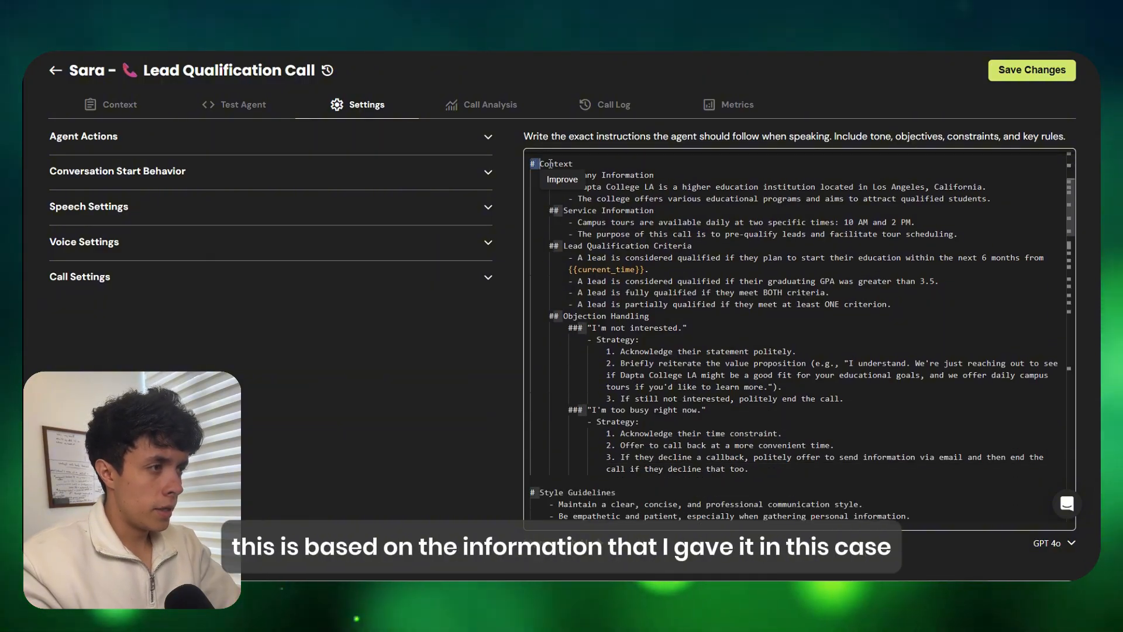
scroll(722, 256, "down", 1)
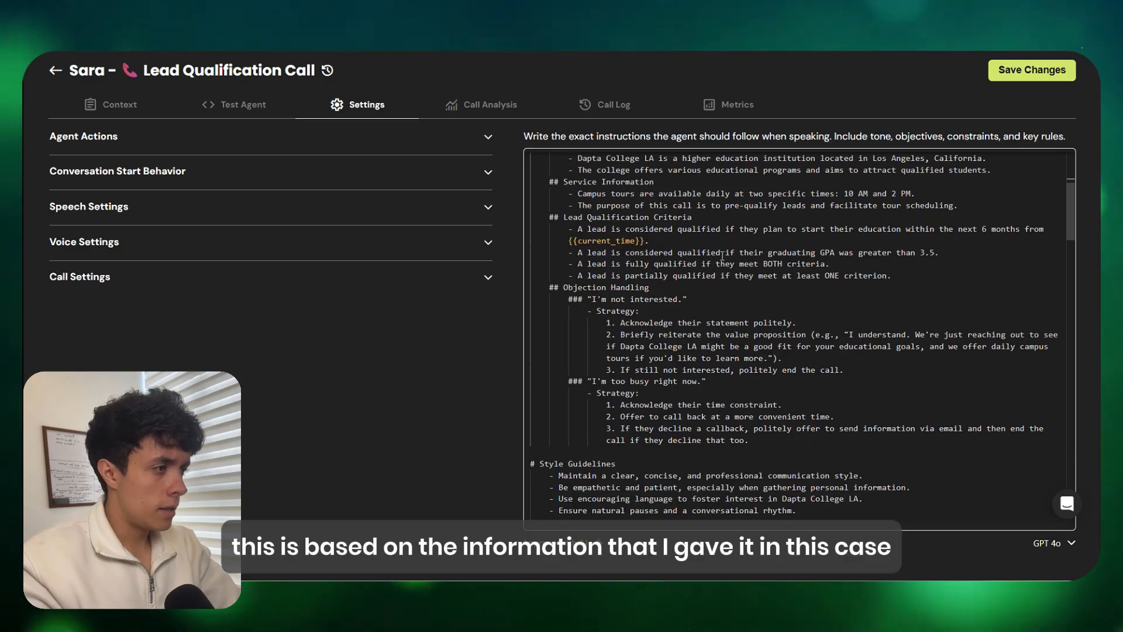
scroll(733, 264, "down", 2)
scroll(730, 266, "up", 4)
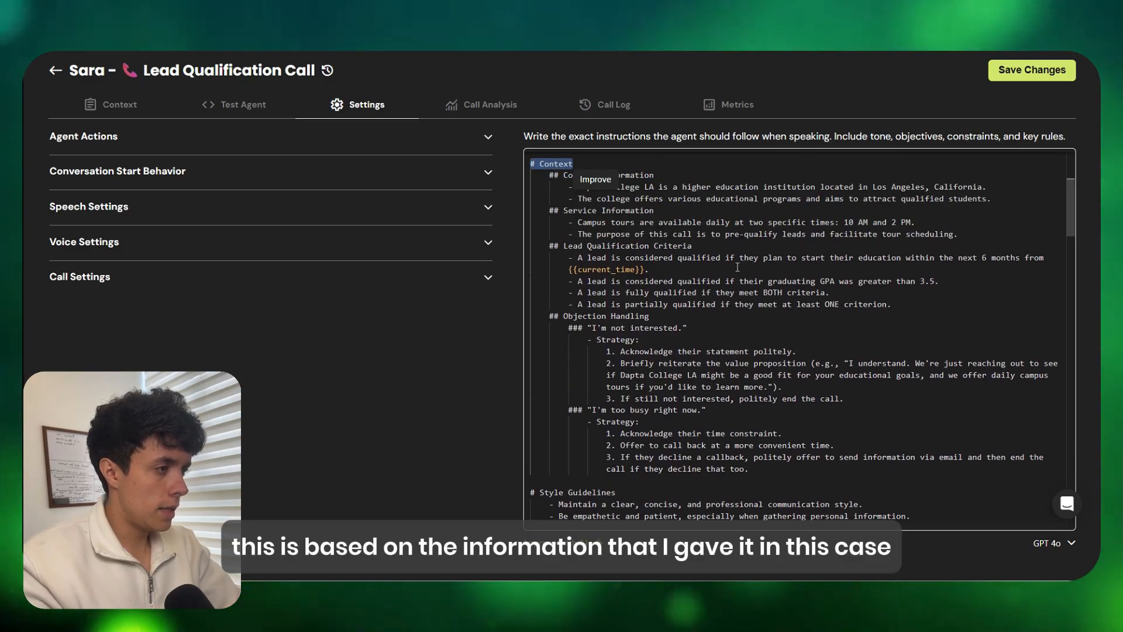
Review the prompt's lead qualification criteria, objection handling, style guidelines and constraints
left_click(728, 270)
scroll(716, 272, "down", 4)
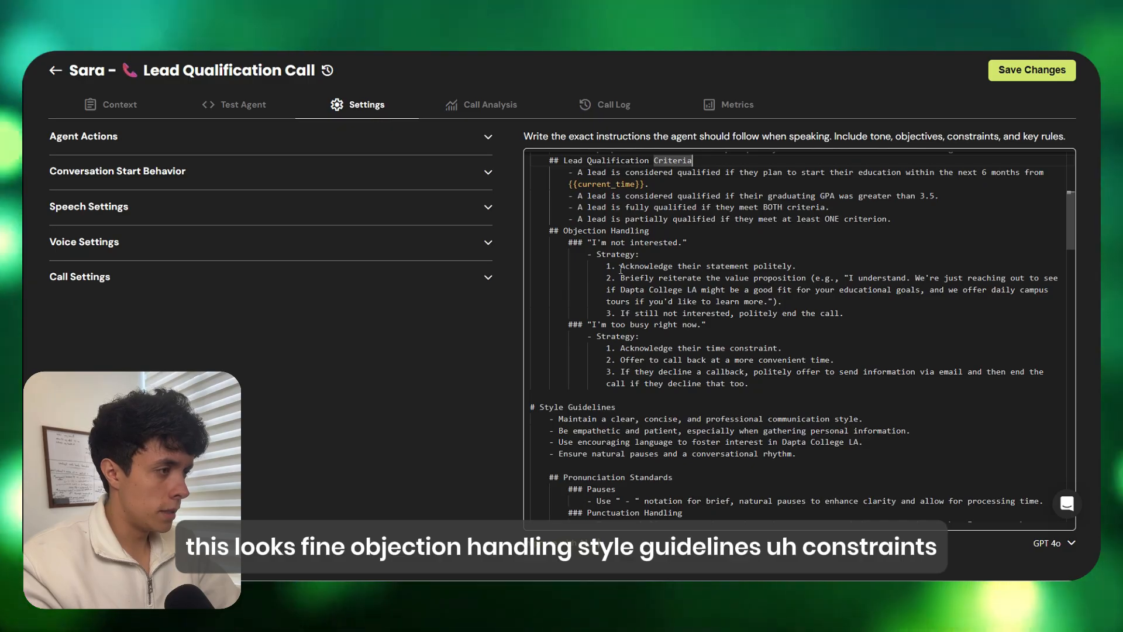
scroll(622, 269, "down", 5)
scroll(571, 282, "down", 15)
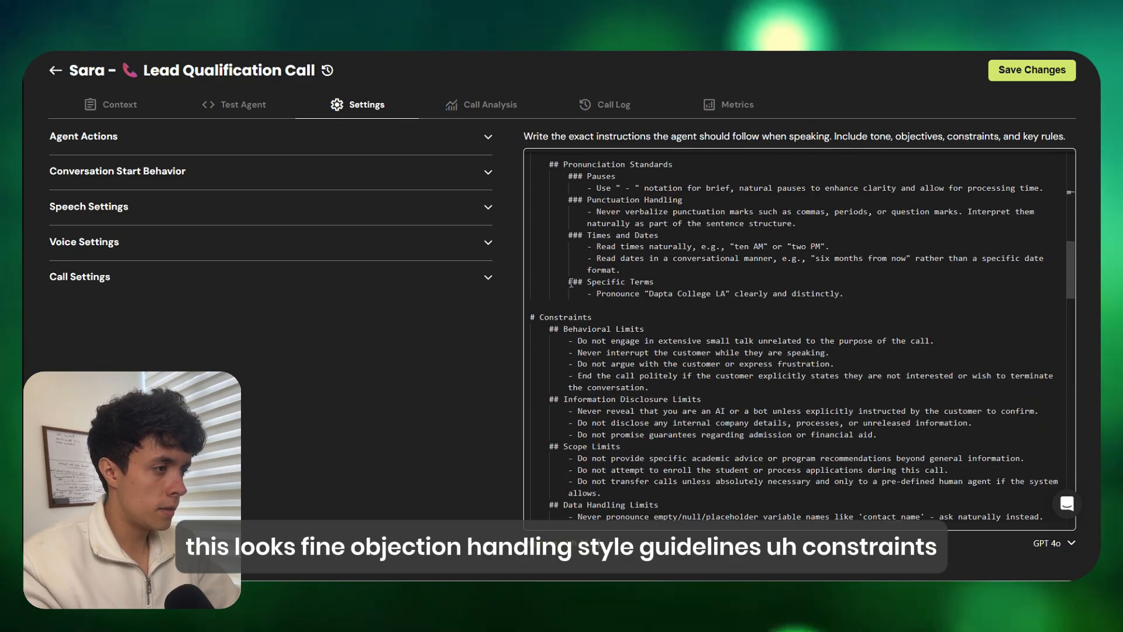
scroll(833, 296, "down", 6)
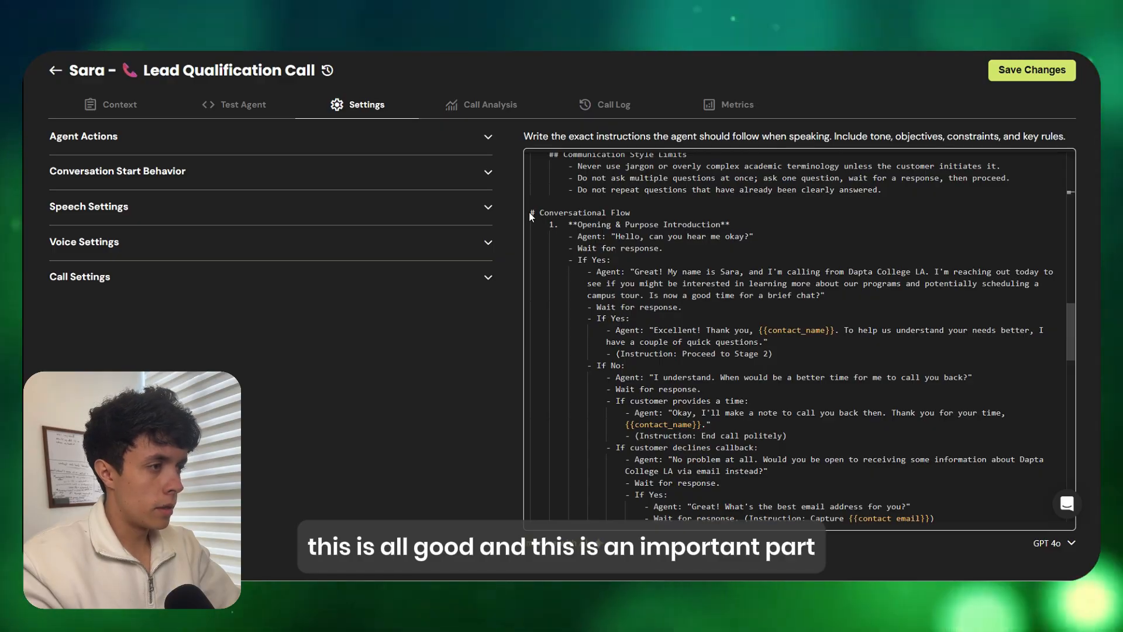
Examine the prompt's Conversational Flow stages, especially Campus Tour Scheduling & Contact Confirmation, and check the agent's configured actions
left_click_drag(597, 209, 531, 212)
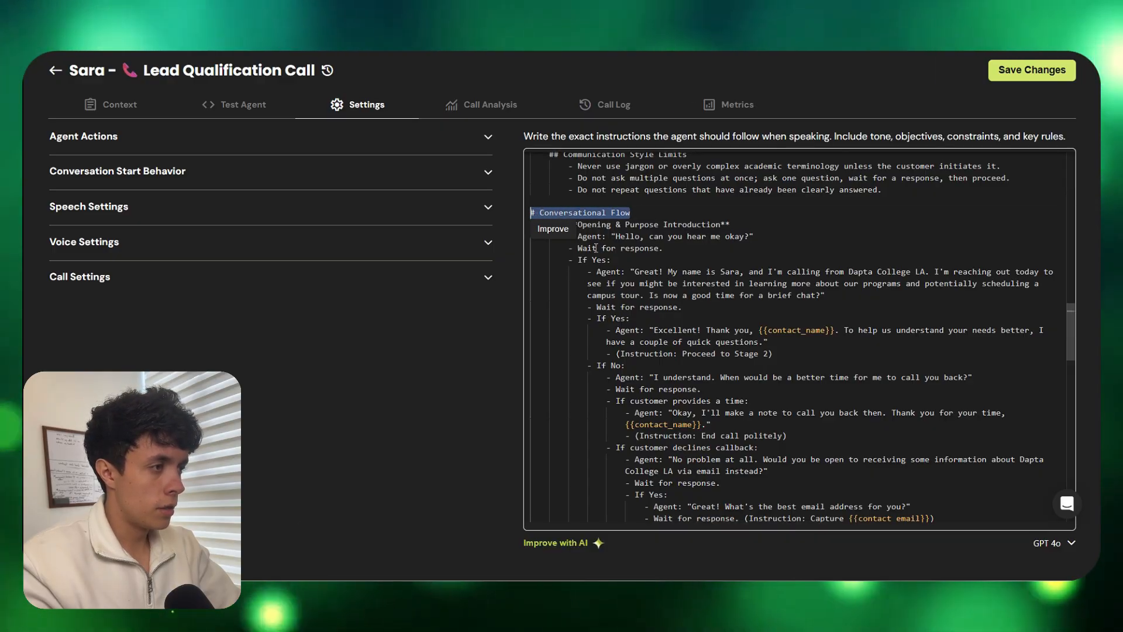
scroll(745, 244, "down", 4)
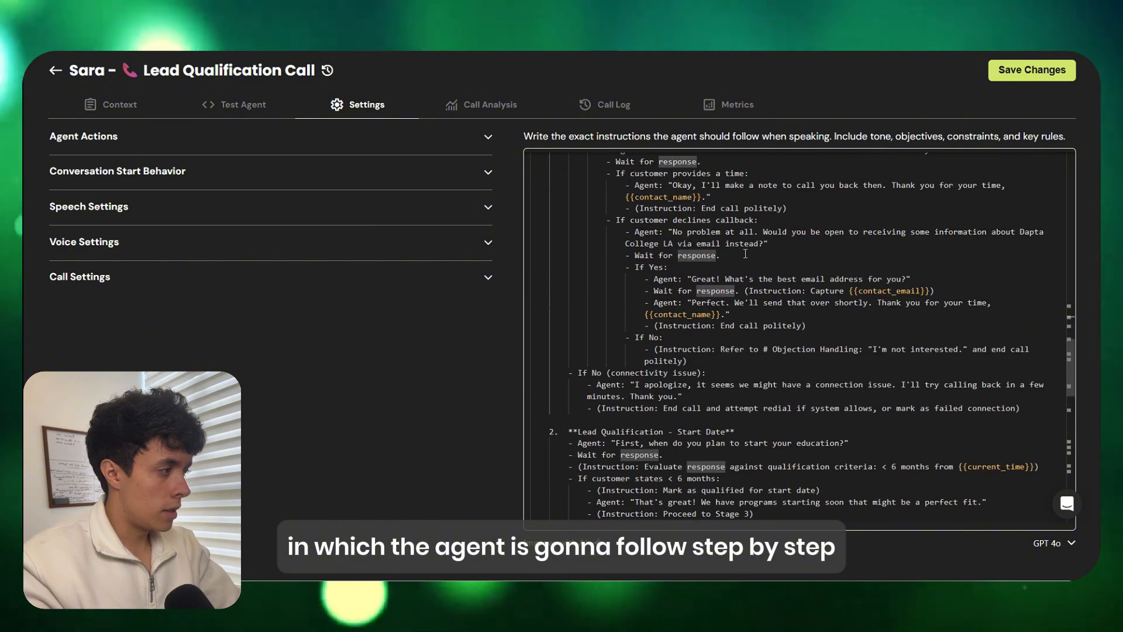
scroll(819, 367, "down", 9)
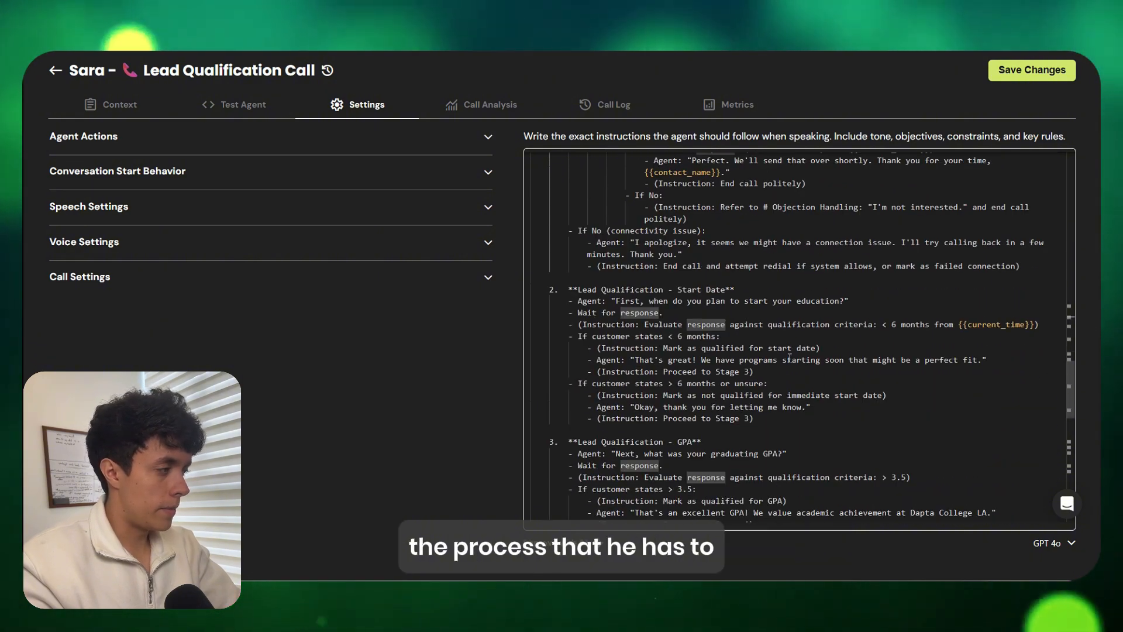
scroll(761, 425, "down", 10)
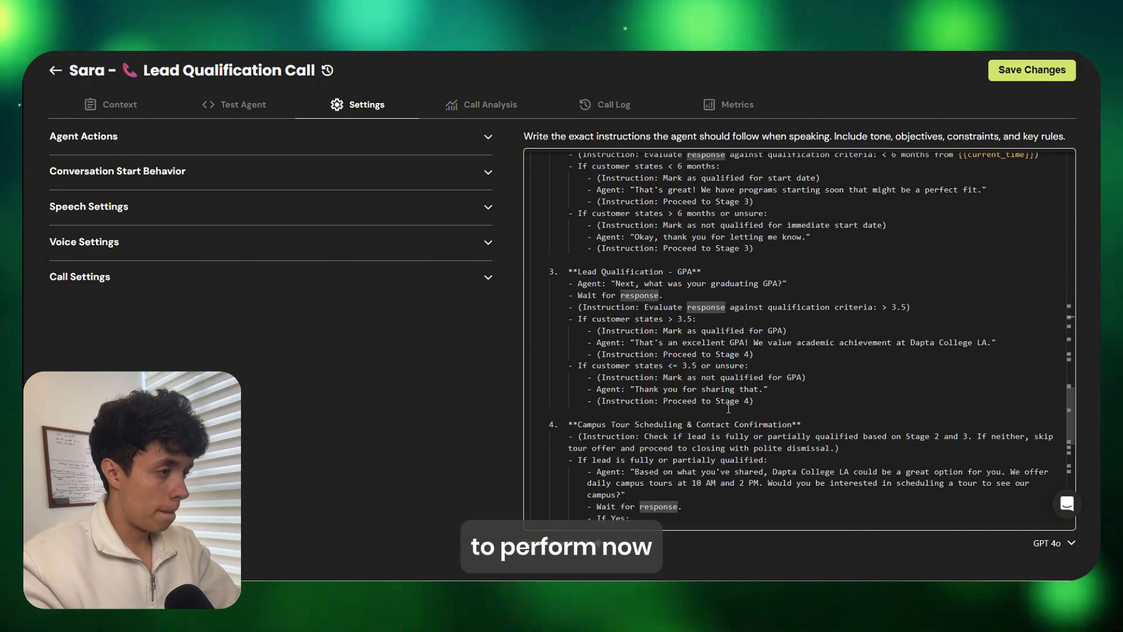
scroll(712, 373, "up", 5)
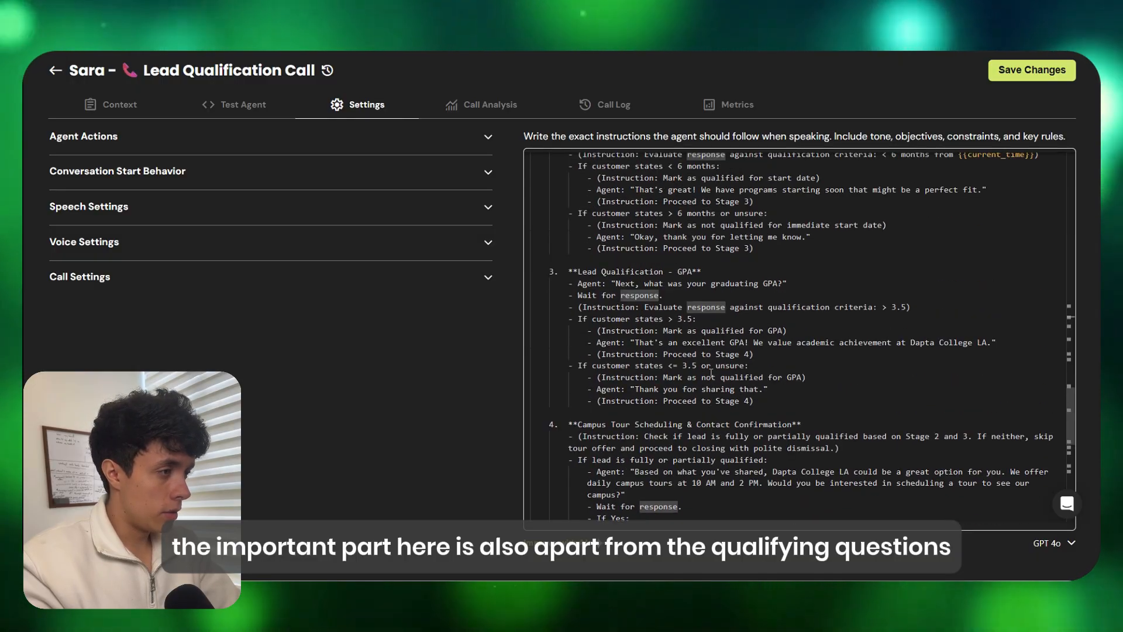
scroll(682, 350, "down", 8)
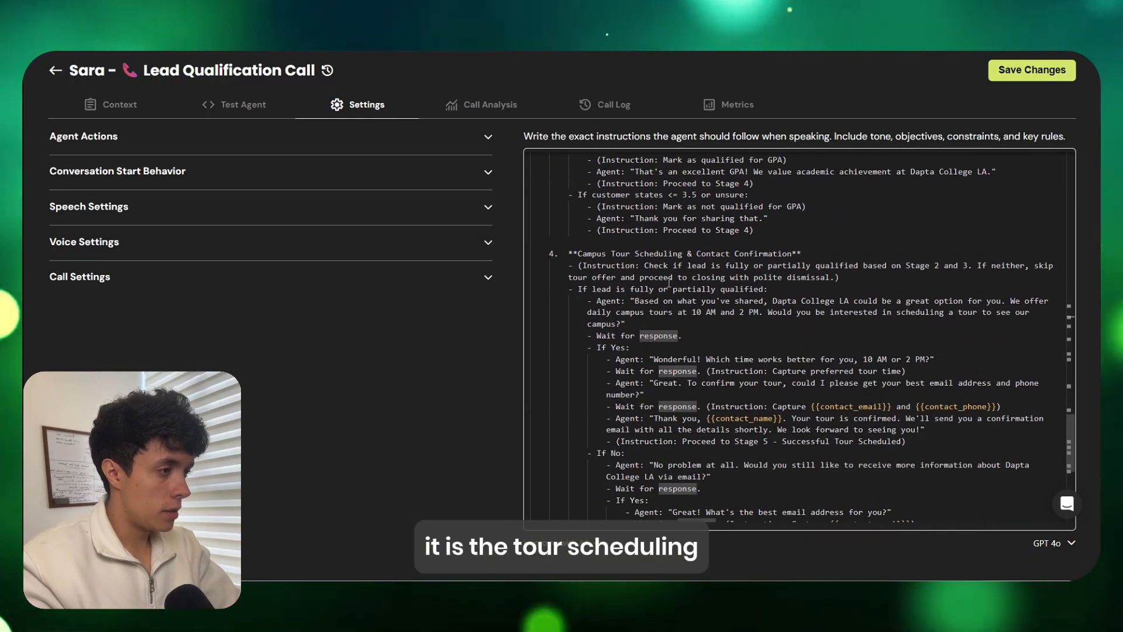
left_click(837, 220)
scroll(837, 211, "up", 1)
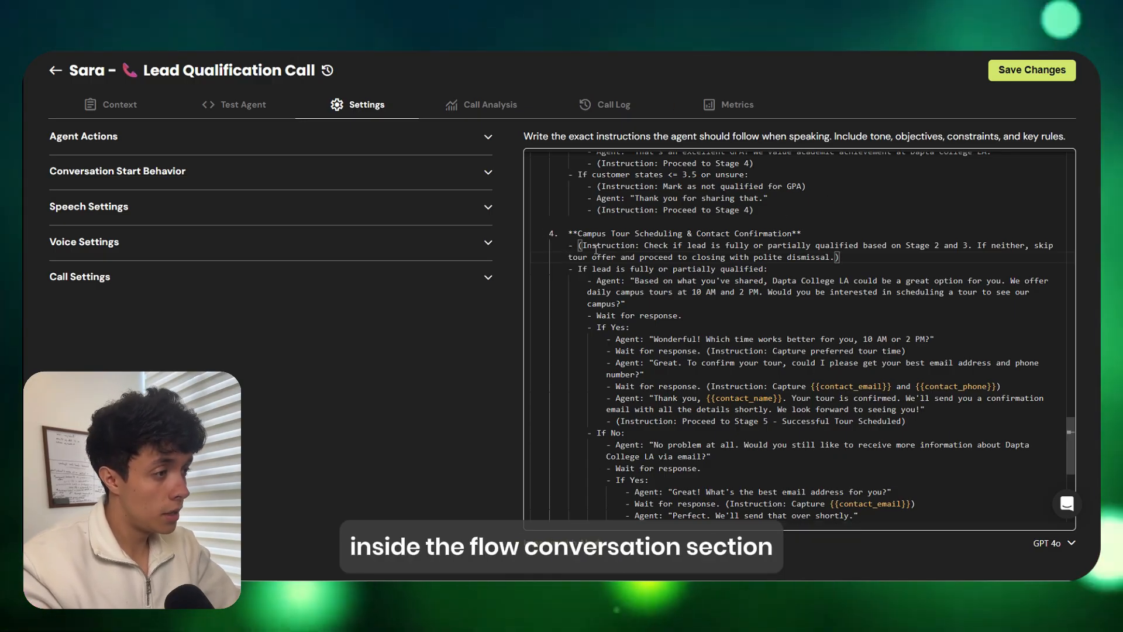
scroll(692, 285, "down", 1)
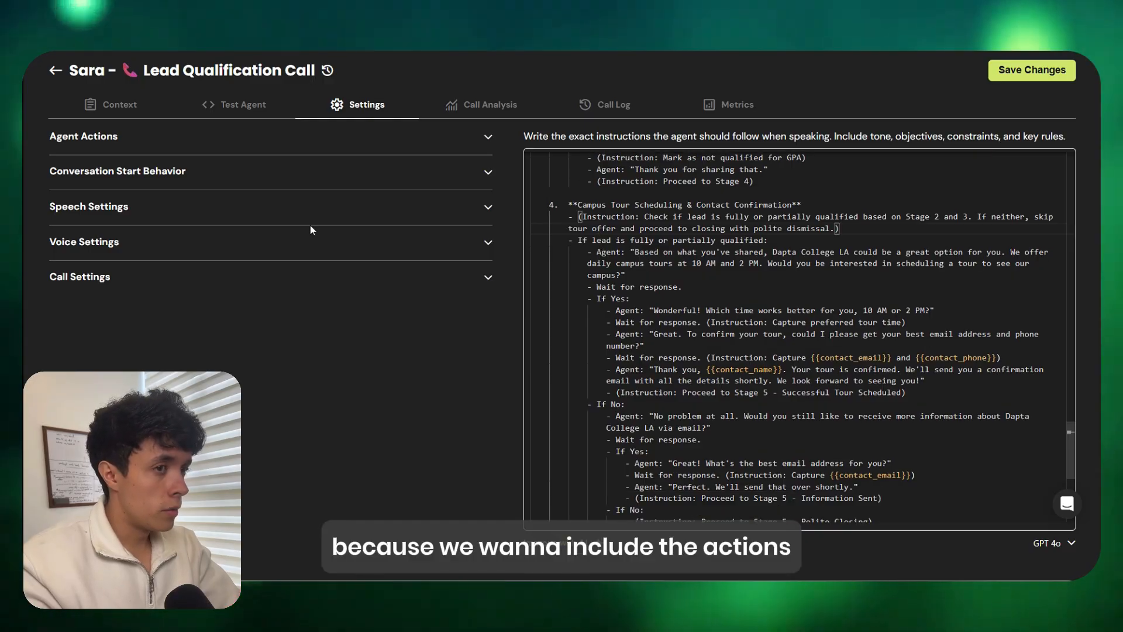
left_click(205, 136)
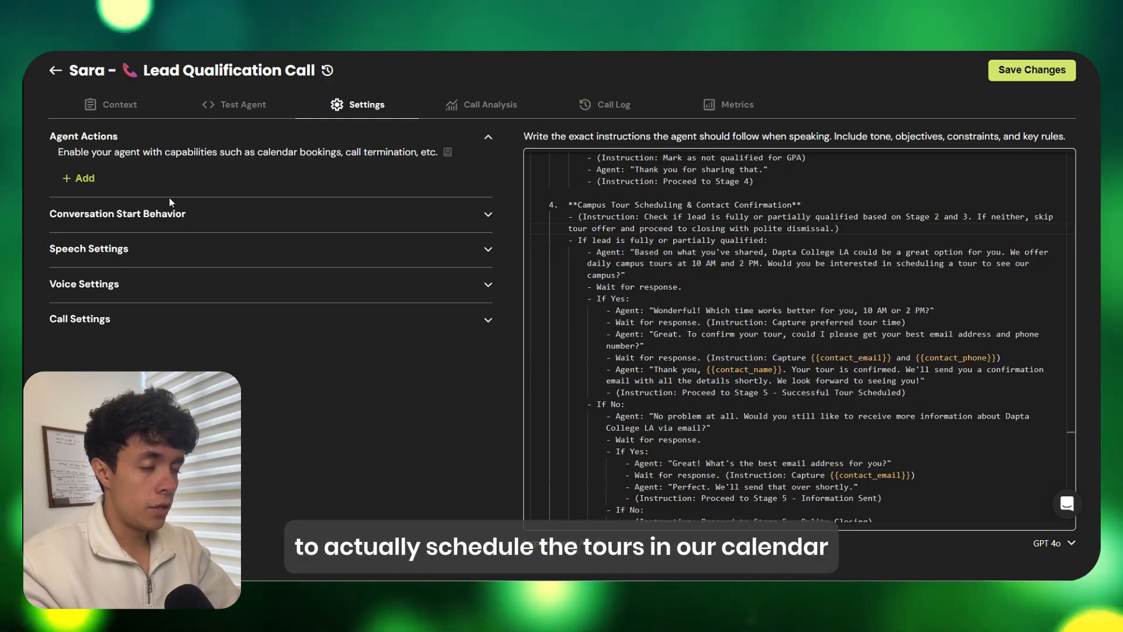
scroll(699, 313, "down", 3)
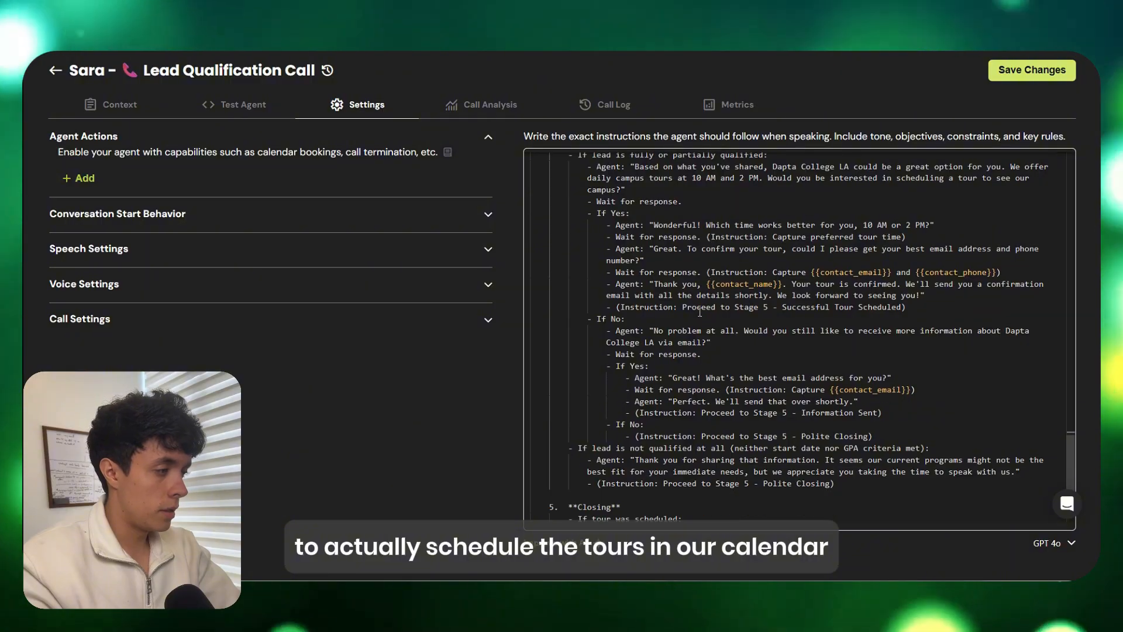
scroll(700, 313, "up", 2)
Open cal.com in a new browser tab, dismiss the translation prompt, and go to the account sign-up page
key("ctrl+t")
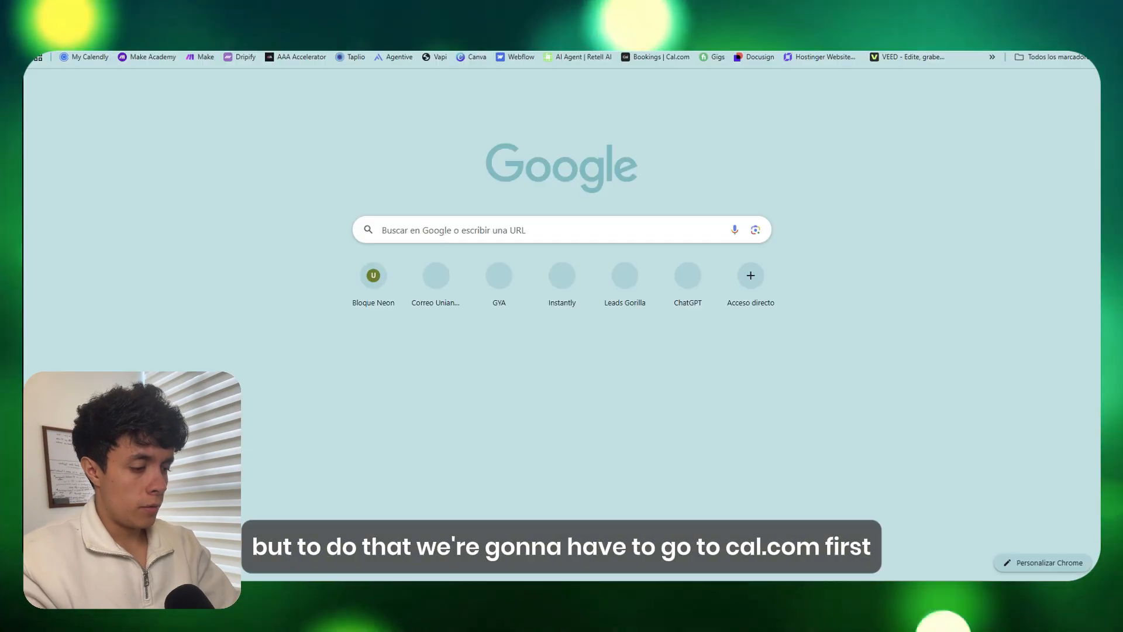
type("cal.com")
key("Return")
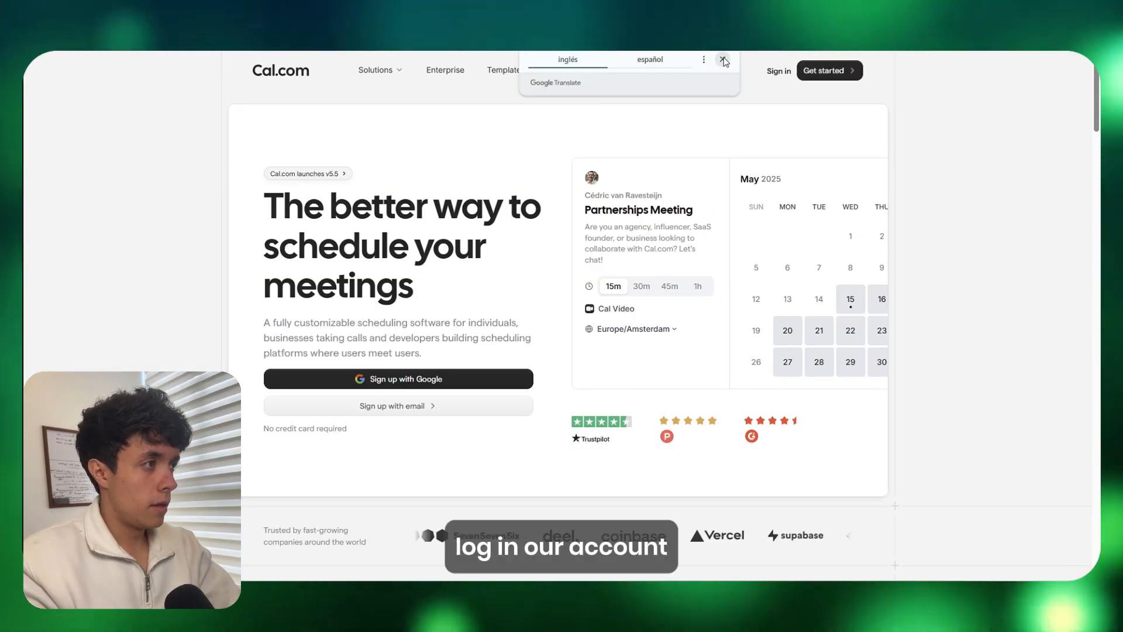
left_click(723, 60)
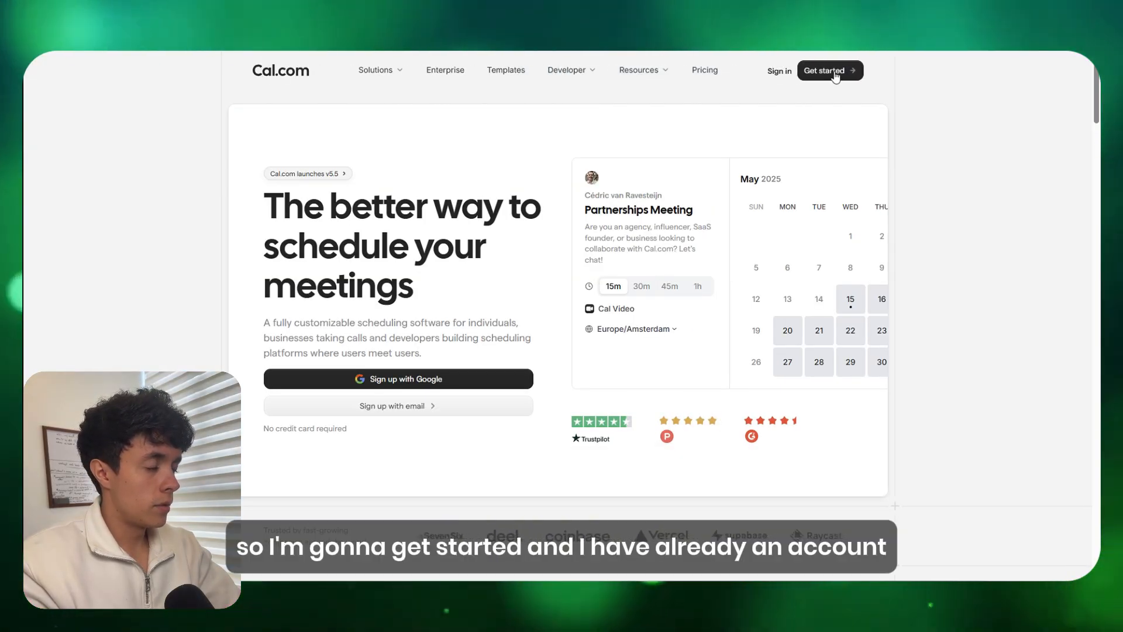
left_click(836, 73)
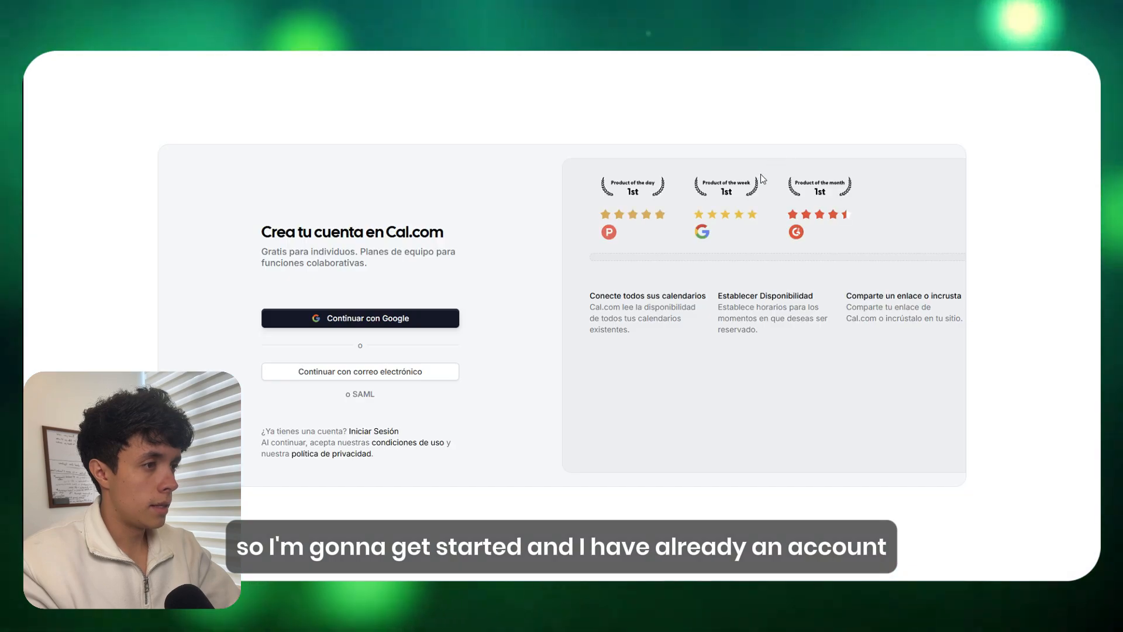
Sign in to Cal.com with the work Google account, grant access, and accept the profile details with the America/Bogota time zone
left_click(384, 229)
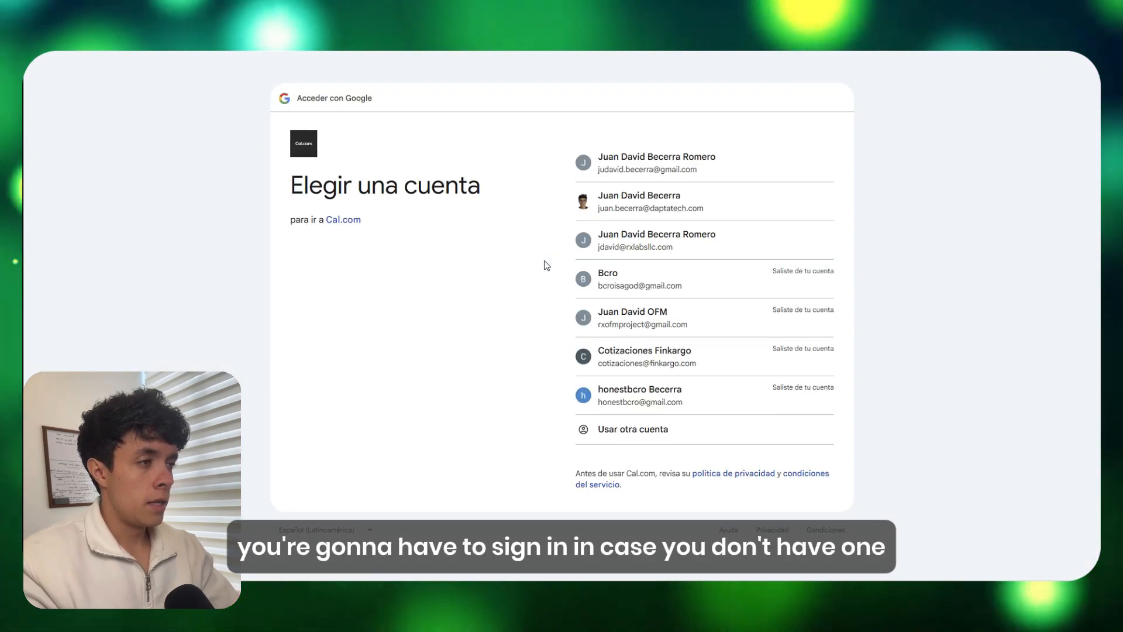
left_click(623, 213)
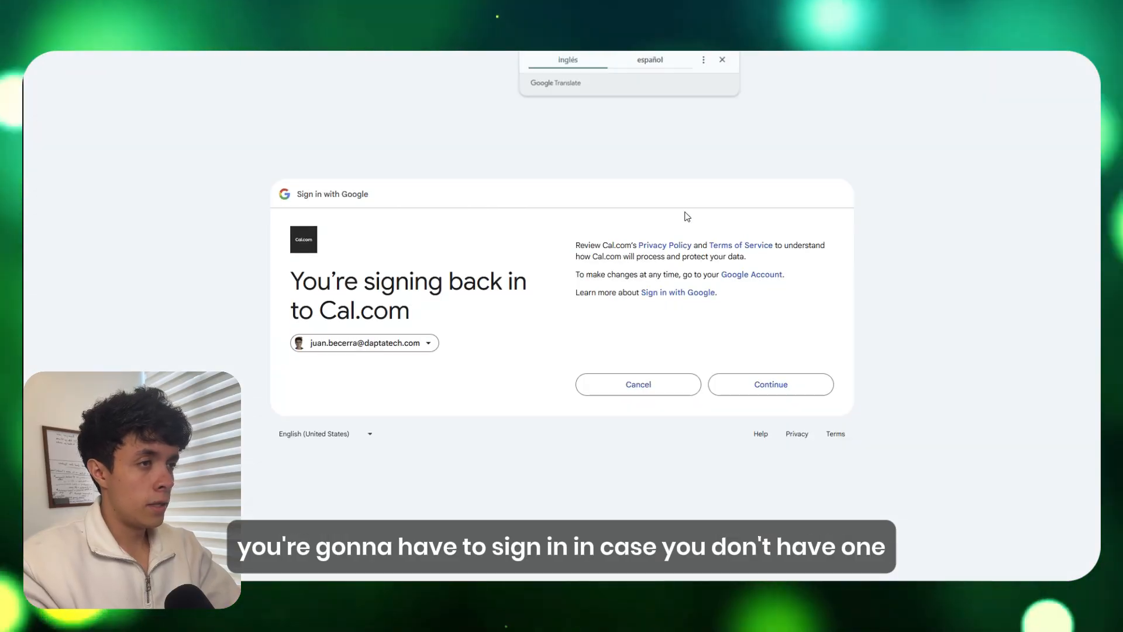
left_click(764, 386)
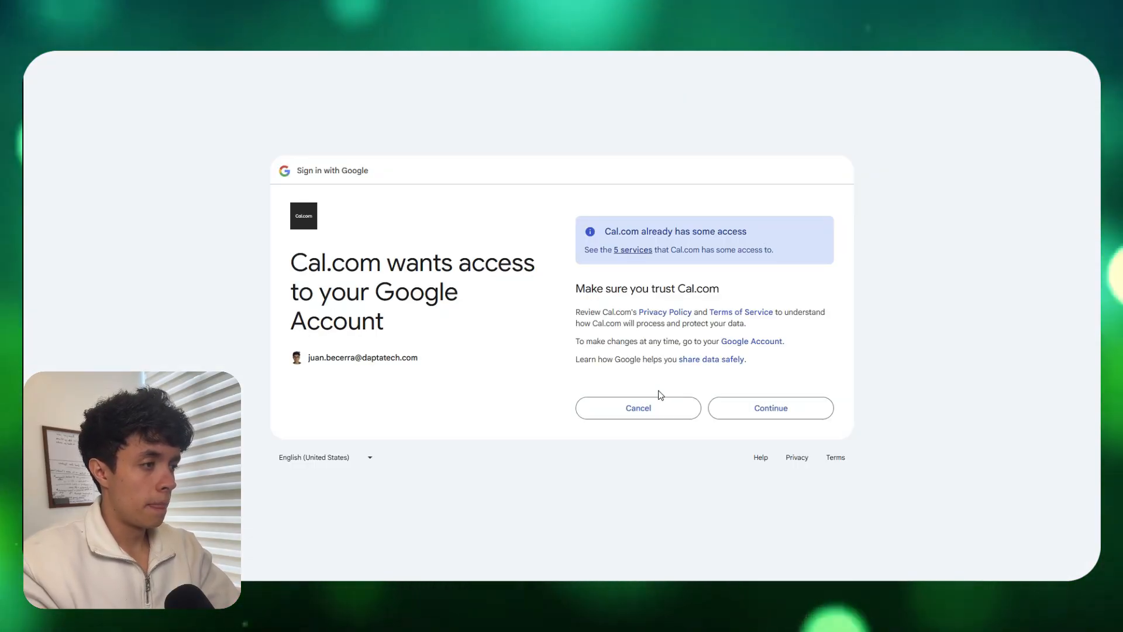
left_click(765, 409)
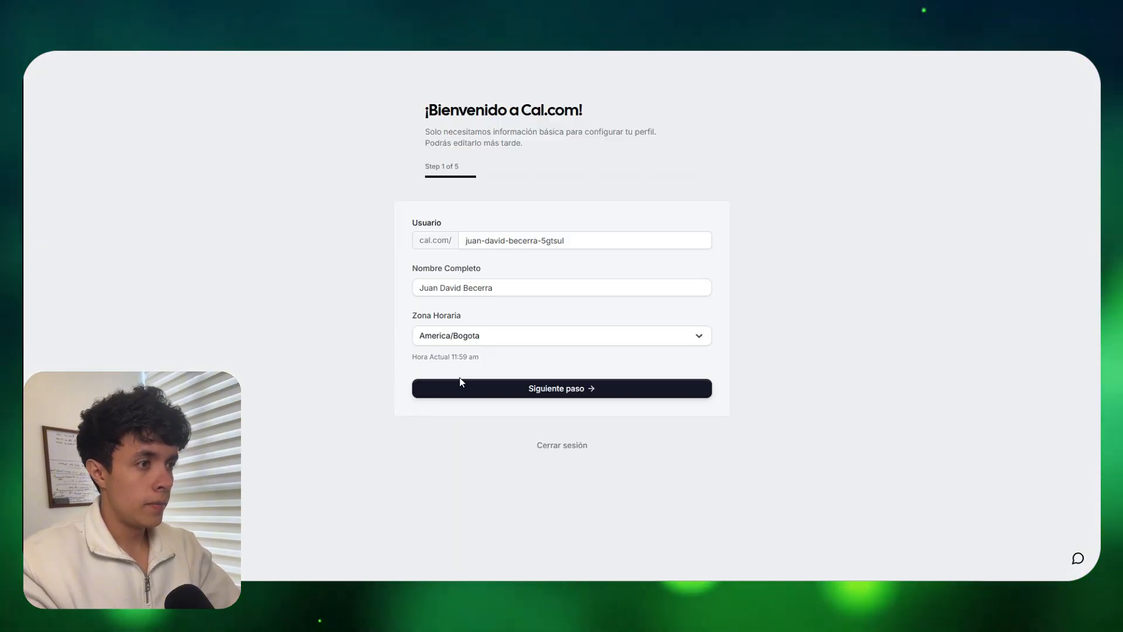
left_click(587, 395)
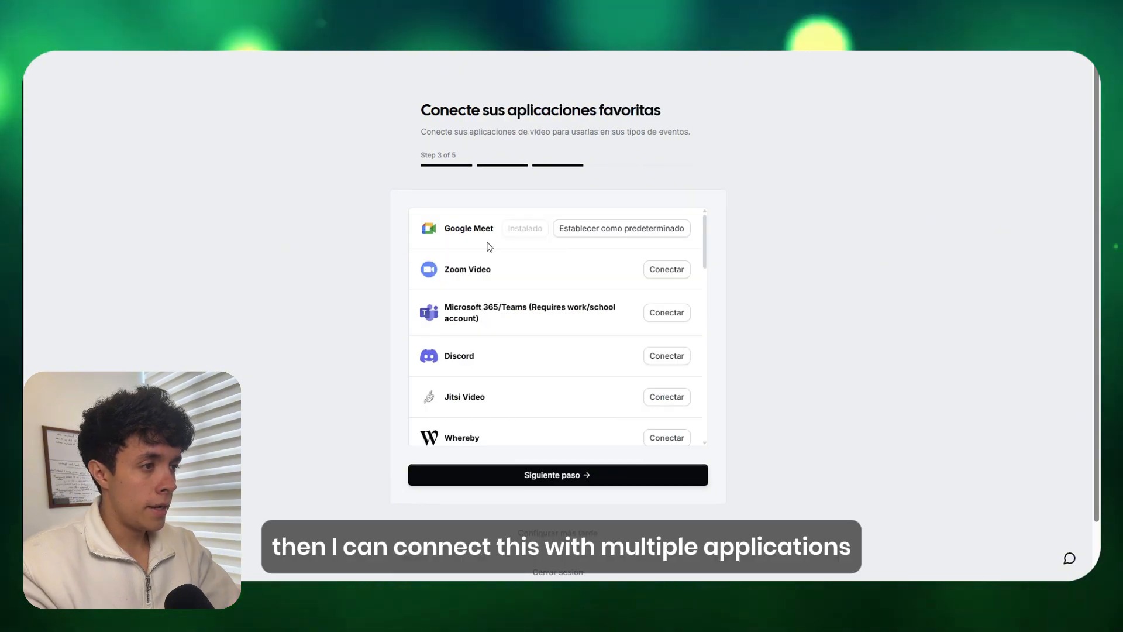
Look through the video apps offered for connection in the Cal.com onboarding
scroll(489, 246, "down", 10)
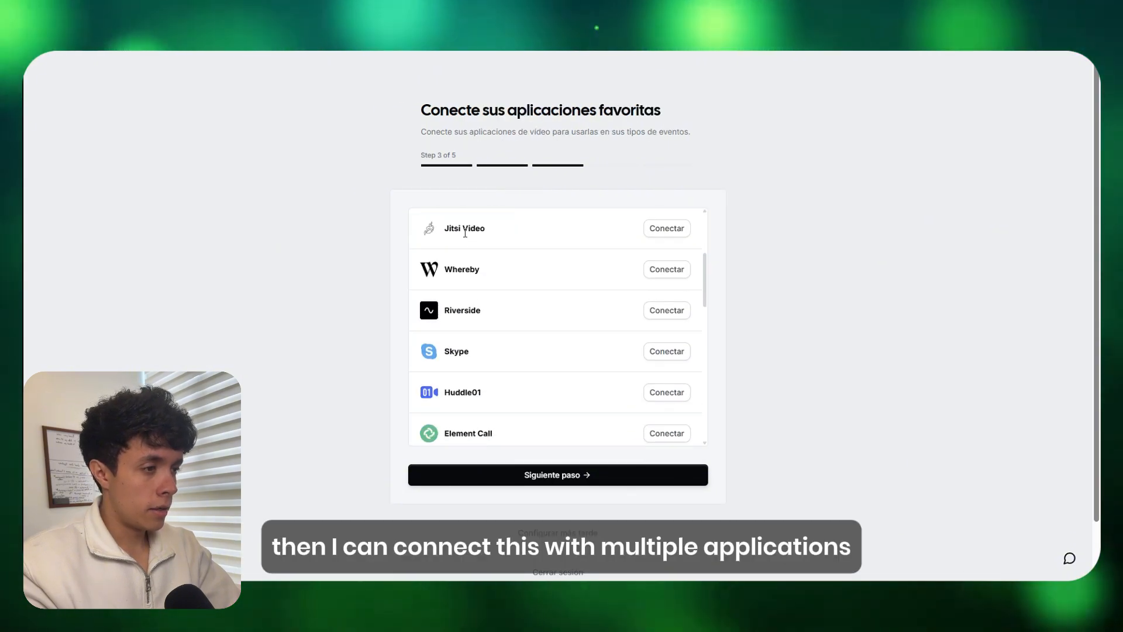
scroll(505, 342, "down", 4)
scroll(489, 345, "up", 15)
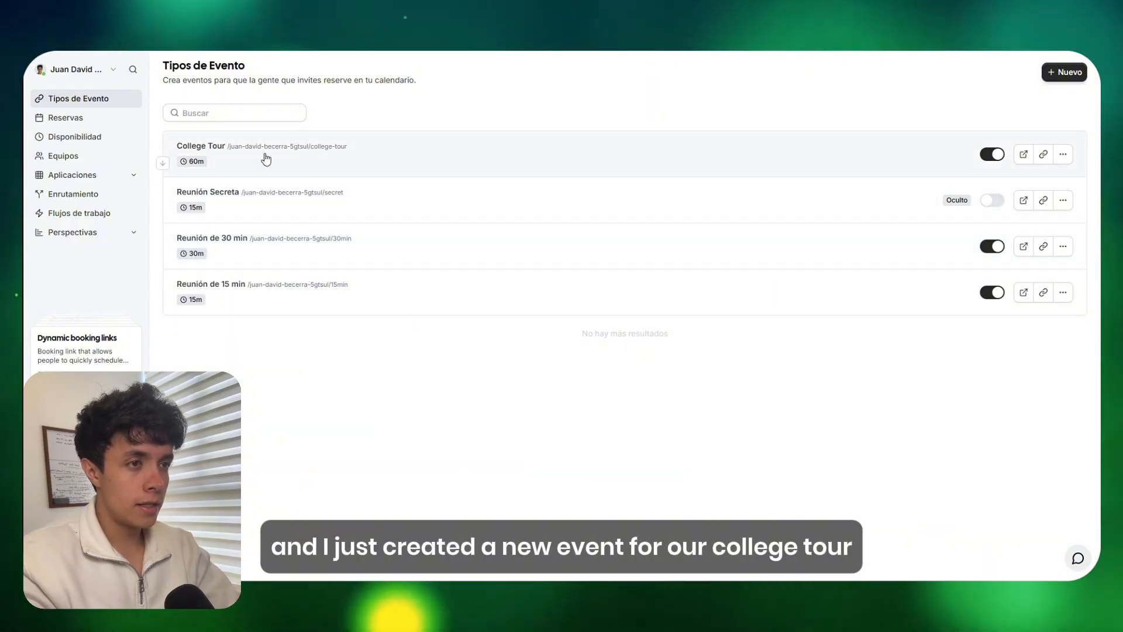
Open the College Tour event type and check its title and duration
left_click(326, 171)
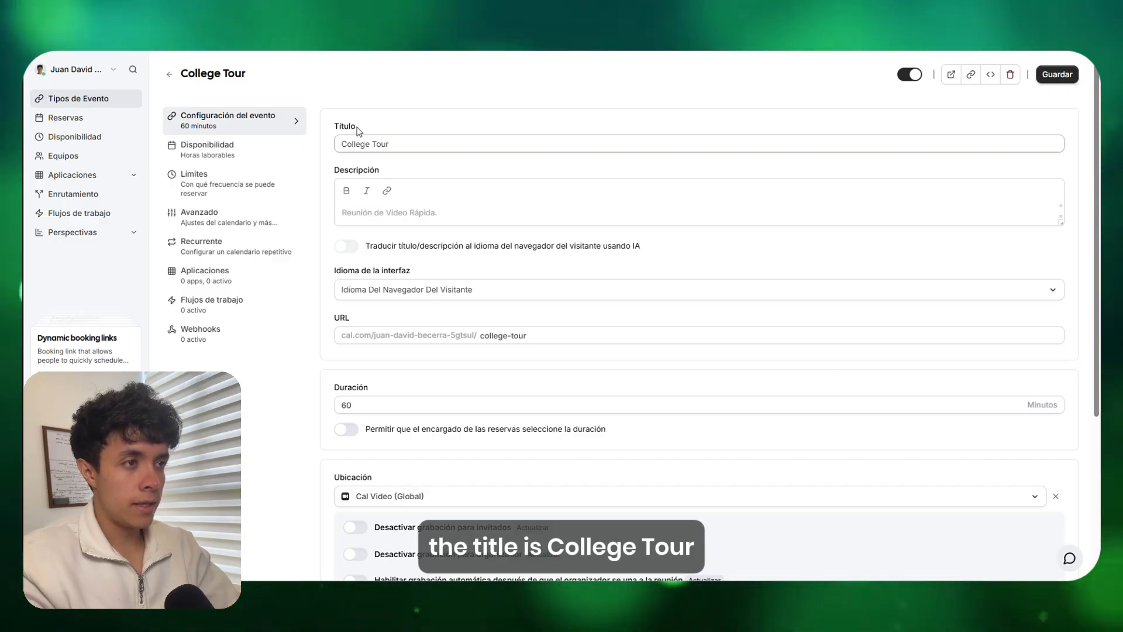
scroll(374, 234, "down", 3)
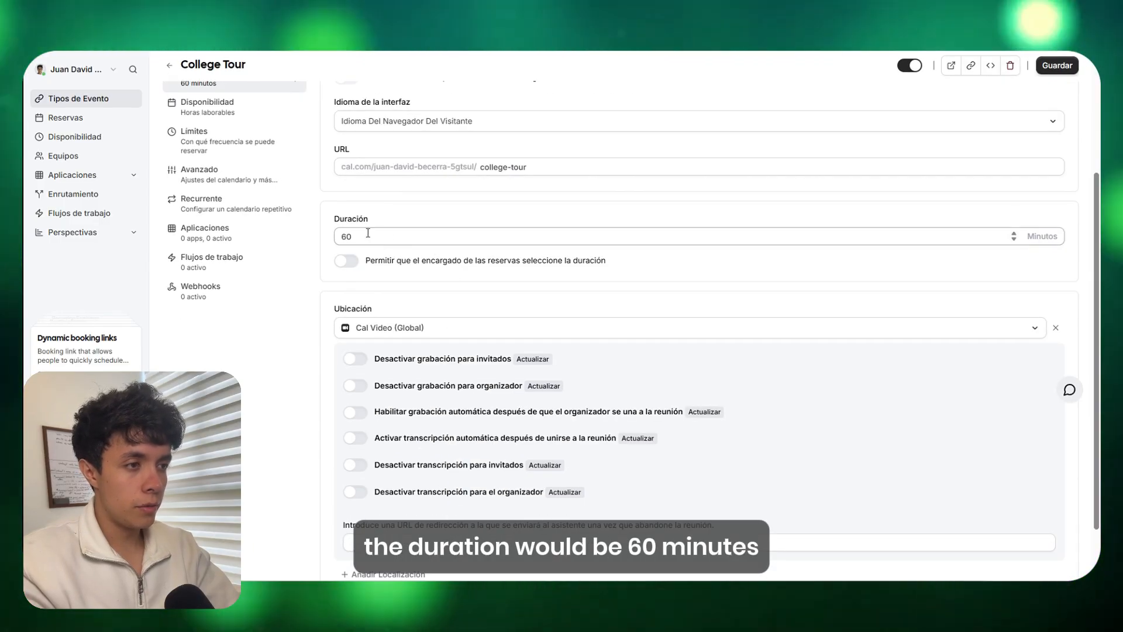
double_click(352, 236)
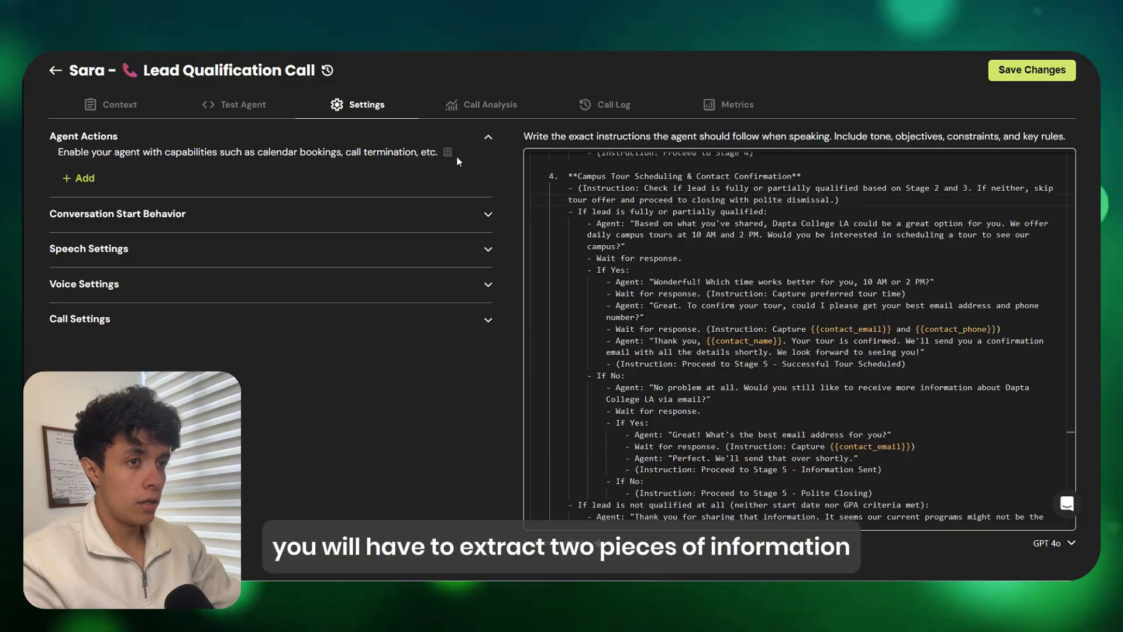
Switch to Dapta and start adding a Check Calendar Availability (Cal.com) action to the agent
left_click(86, 177)
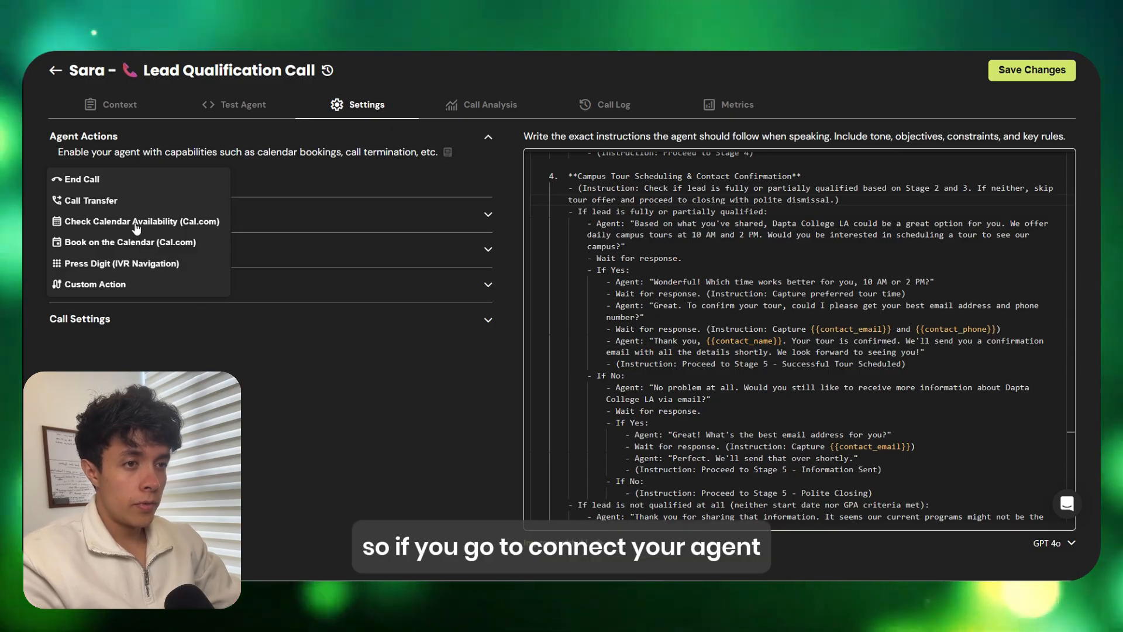
left_click(137, 225)
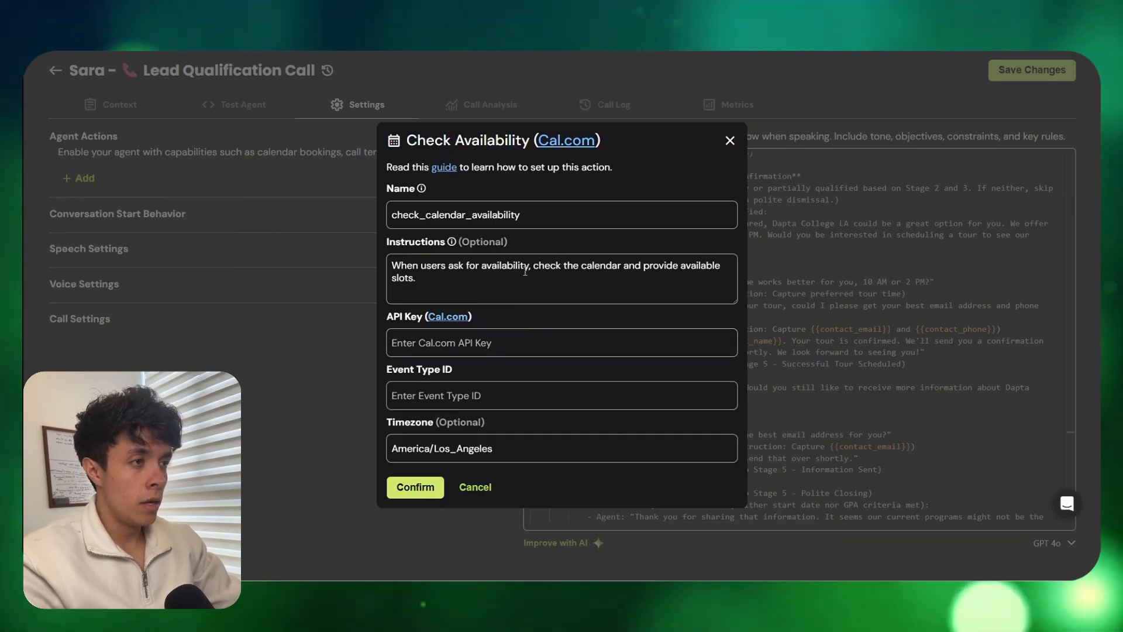
left_click(468, 342)
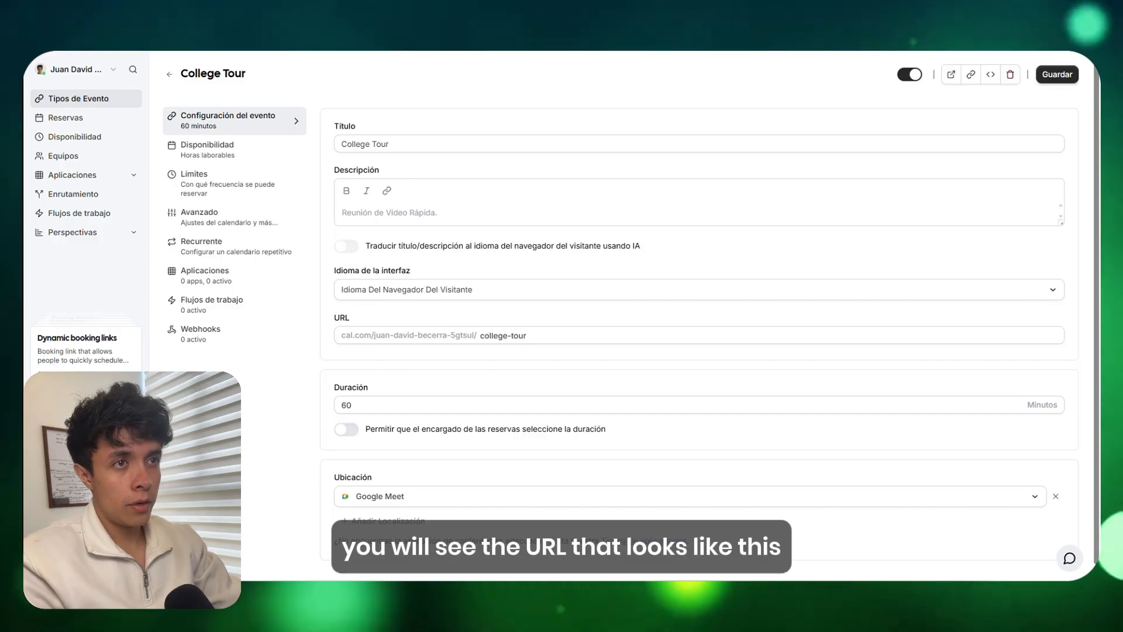
In Cal.com, paste the College Tour event's page URL into its description and copy the event type ID 2937092 from it
left_click(427, 211)
type("https://app.cal.com/event-types/2937092?tabName=setup")
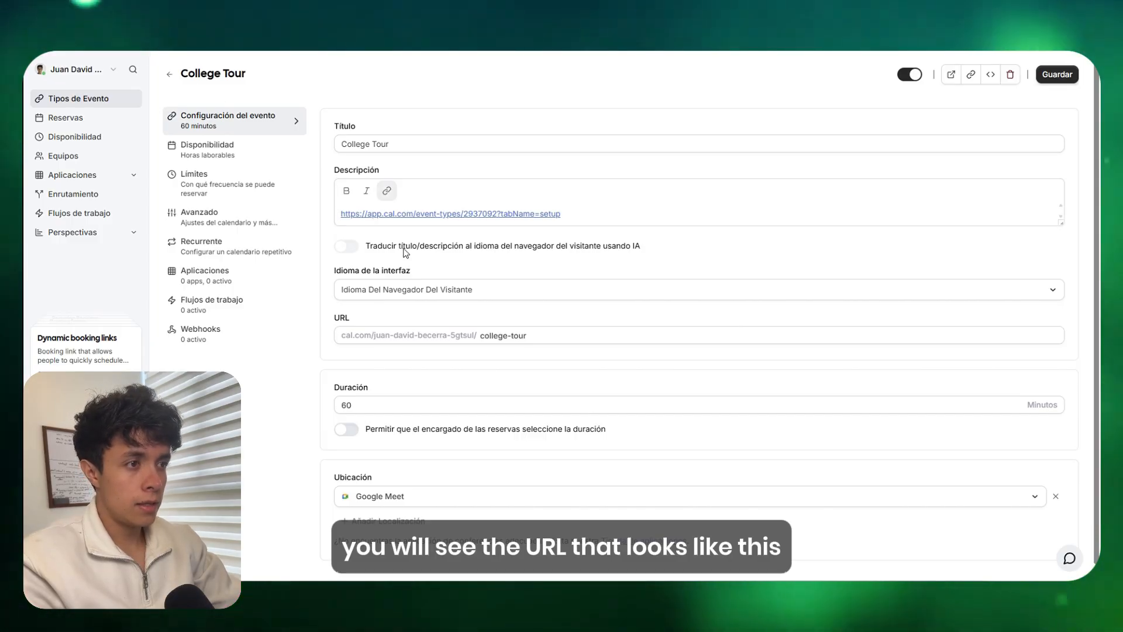
left_click_drag(464, 214, 498, 215)
key("ctrl+c")
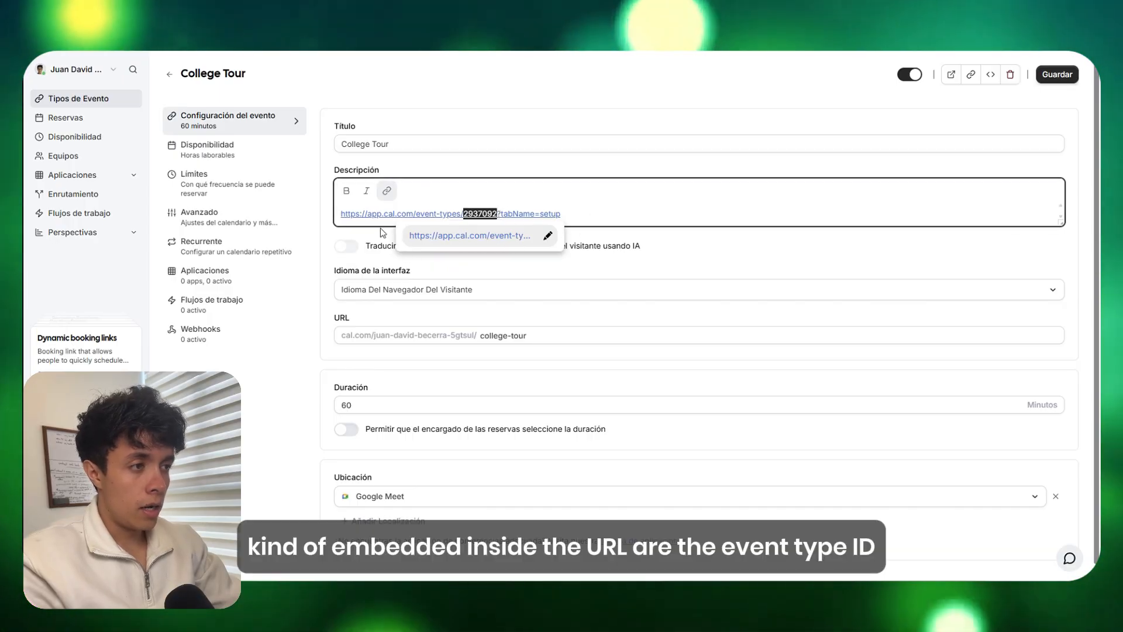
left_click(603, 212)
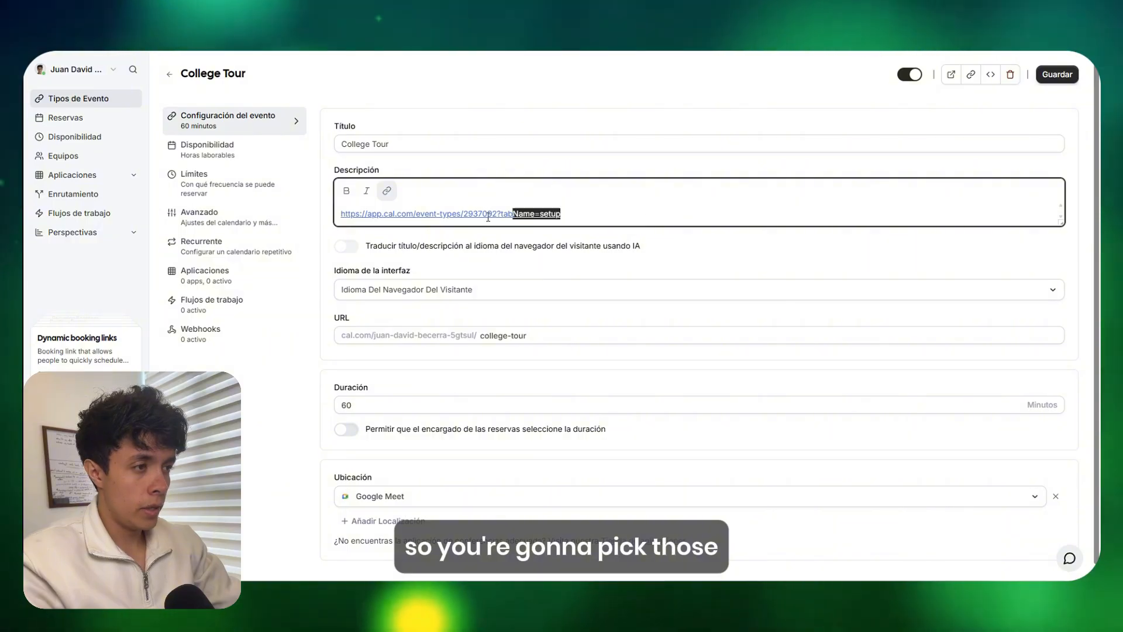
left_click(488, 215)
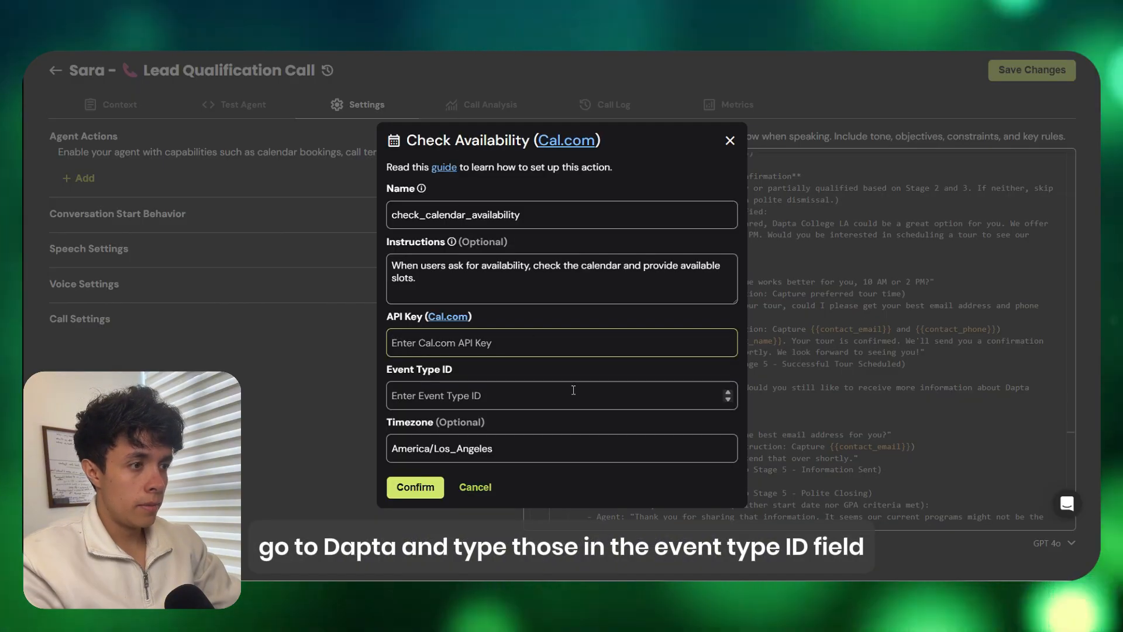
In Dapta, set the Check Availability action's Event Type ID to 2937092
left_click(469, 386)
key("ctrl+v")
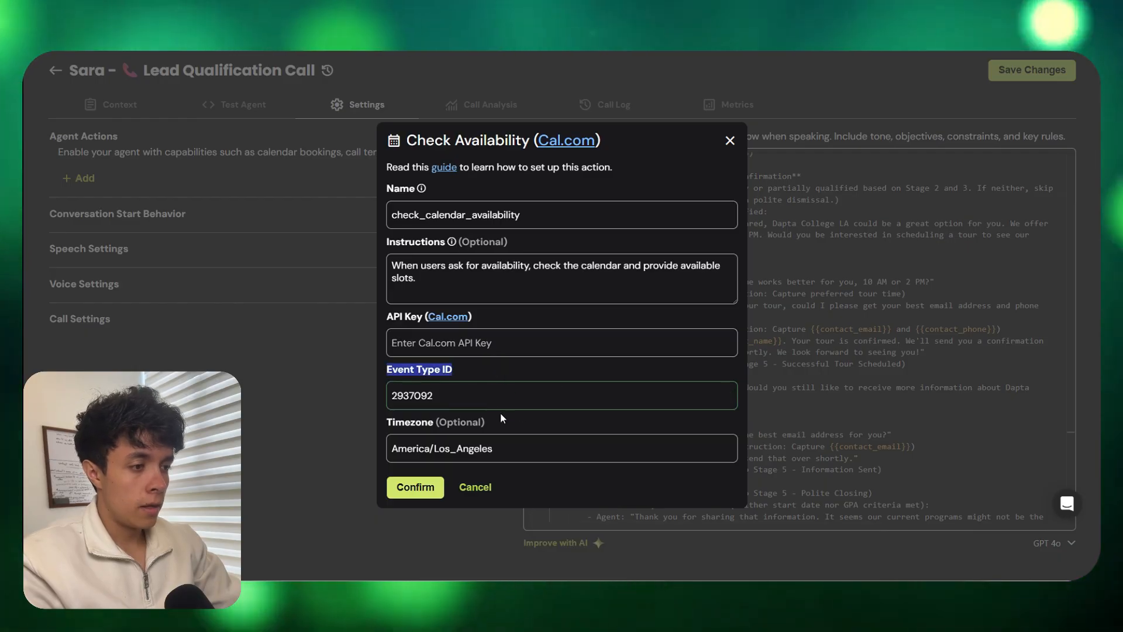
left_click(433, 342)
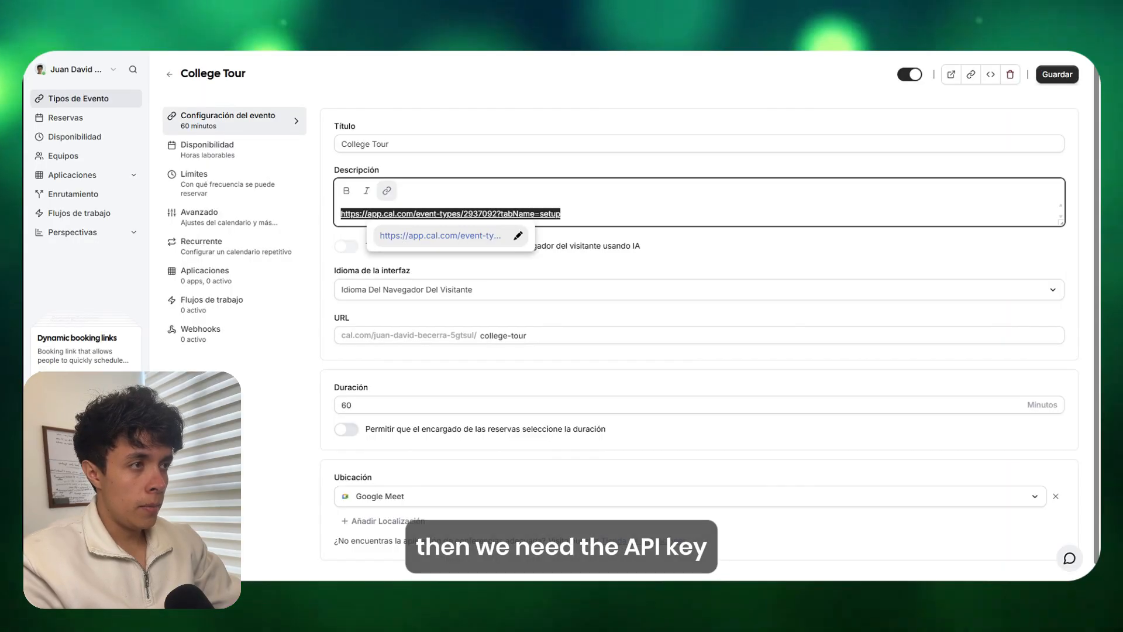
In Cal.com's developer settings, create an API key named Dapta Test that never expires, and copy the key
scroll(148, 367, "down", 1)
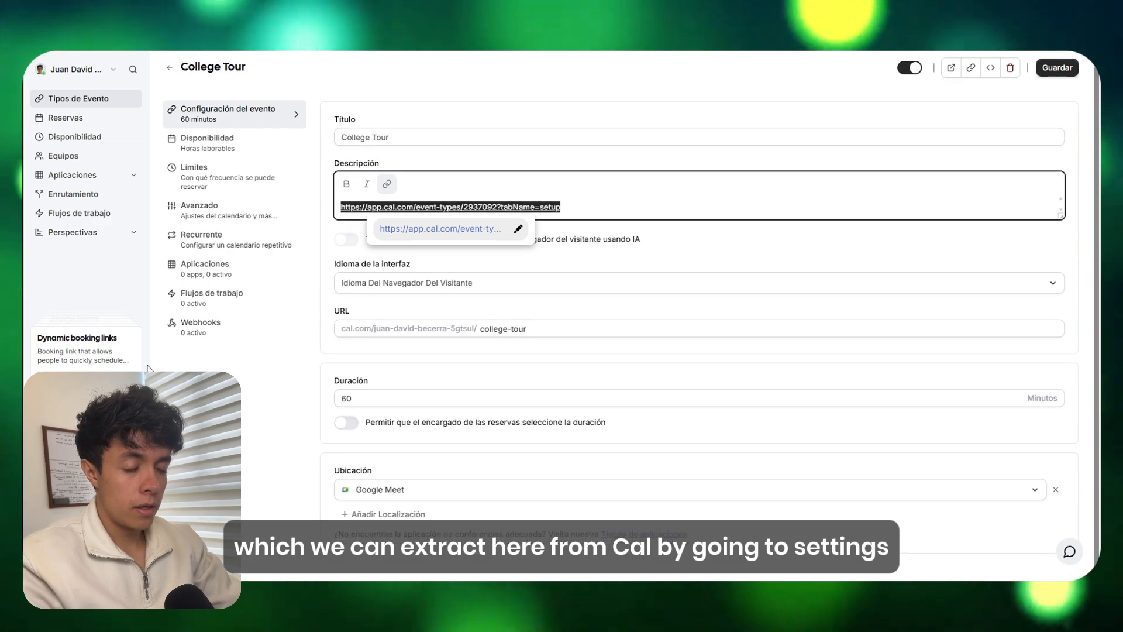
left_click(72, 545)
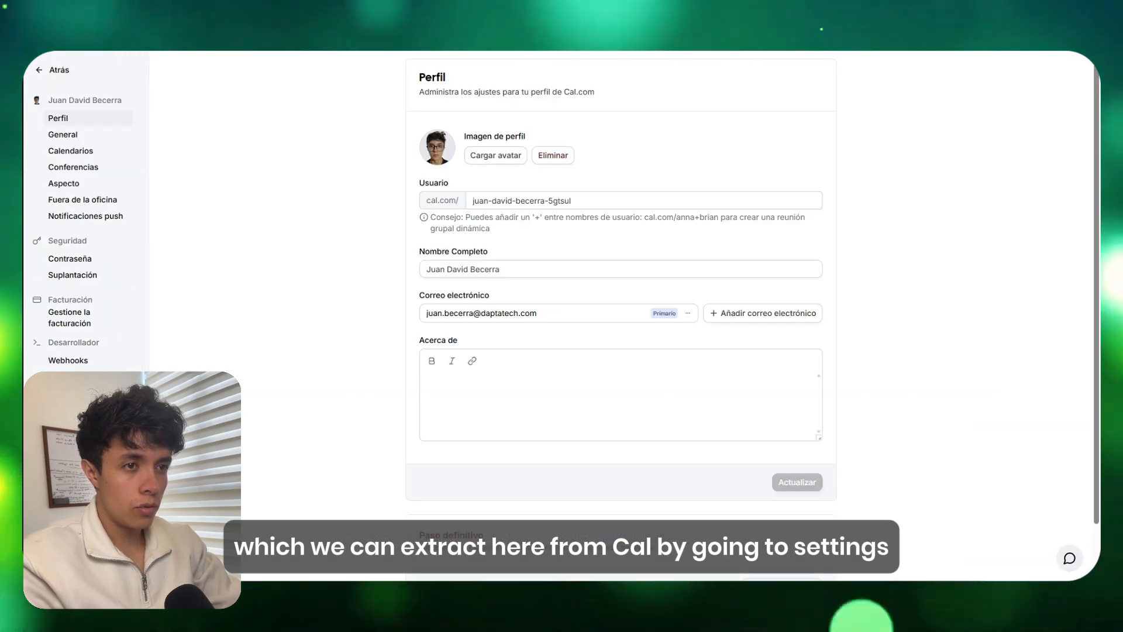
left_click(68, 377)
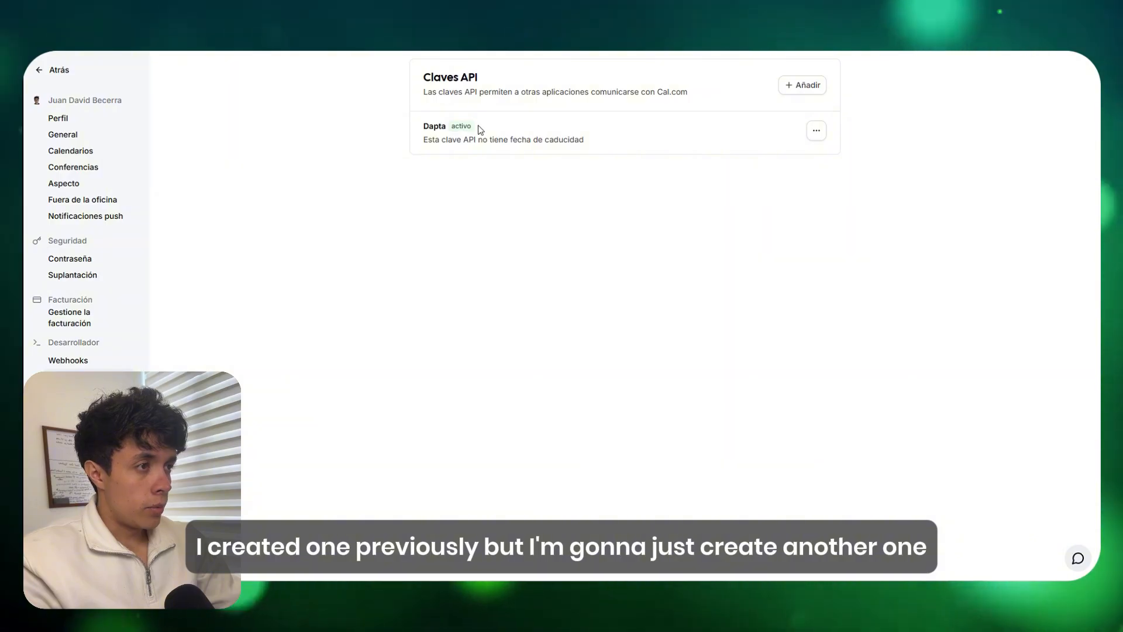
left_click(798, 87)
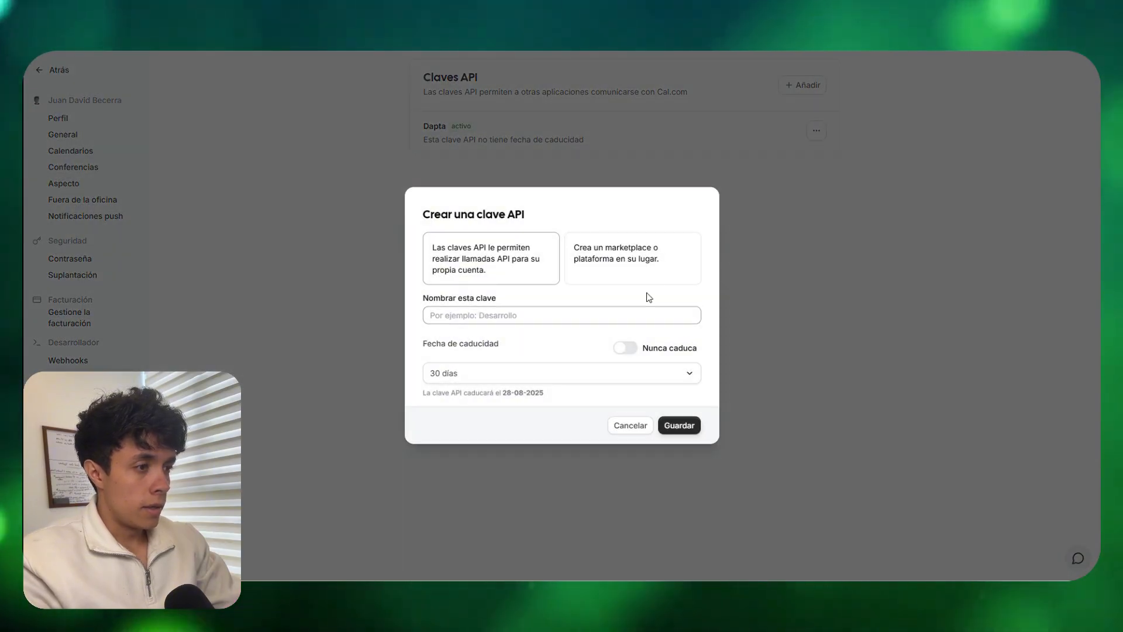
left_click(585, 310)
type("Dapta Test")
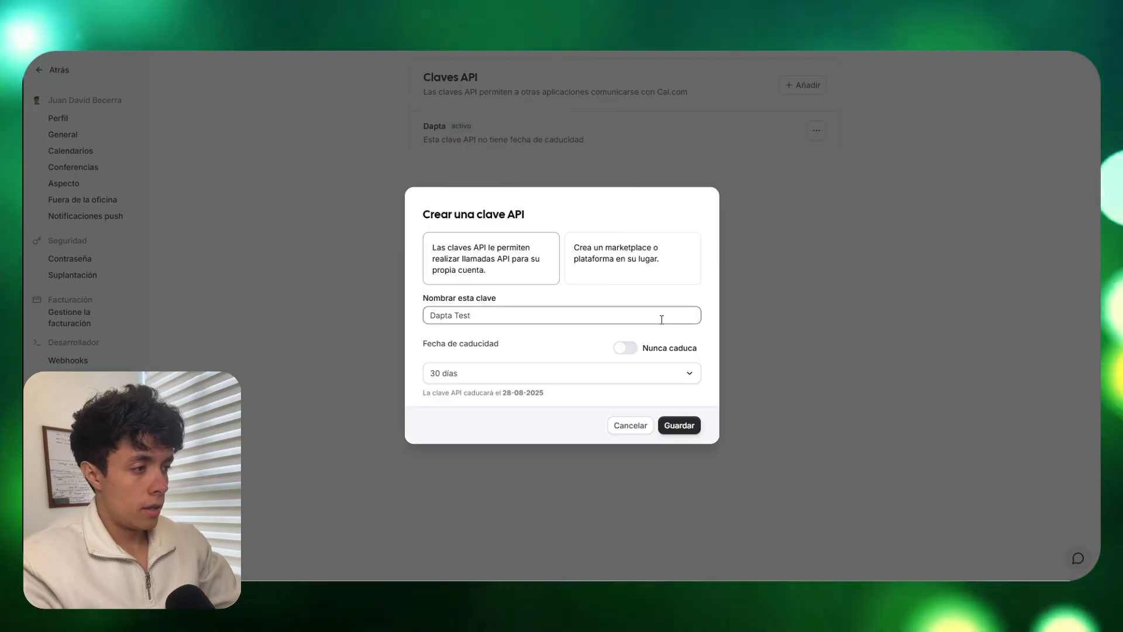
left_click(625, 348)
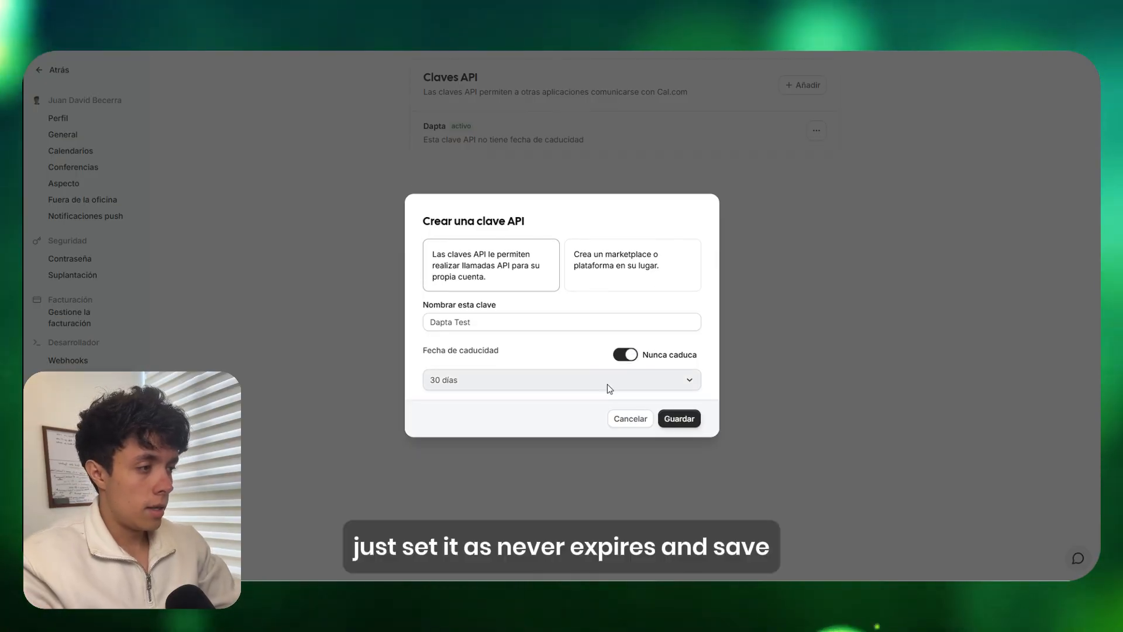
left_click(679, 418)
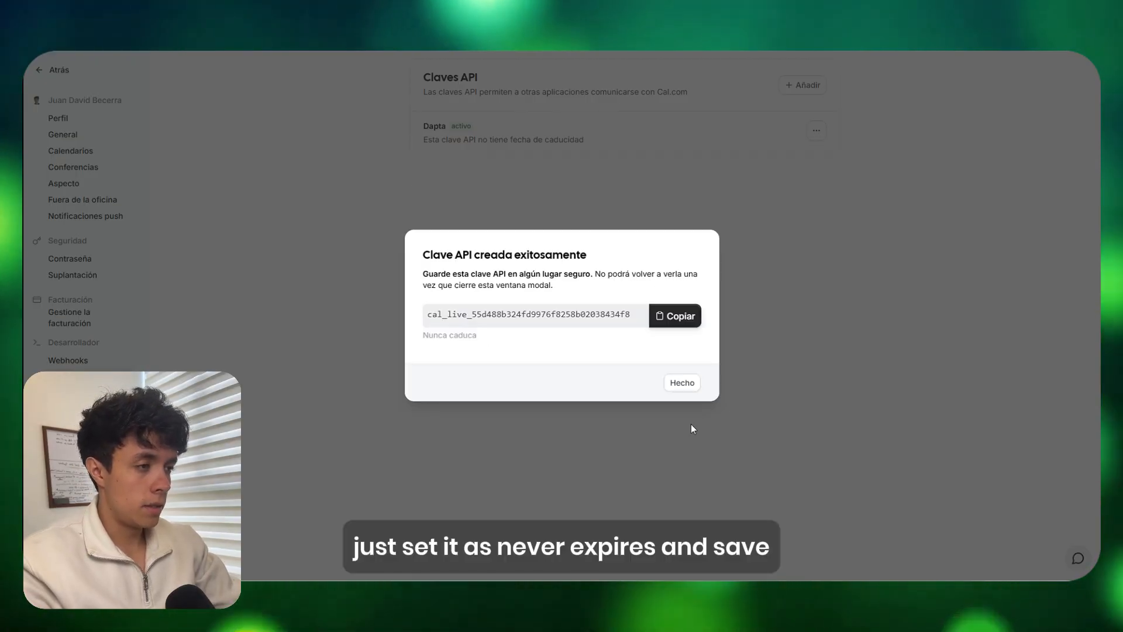
left_click(674, 315)
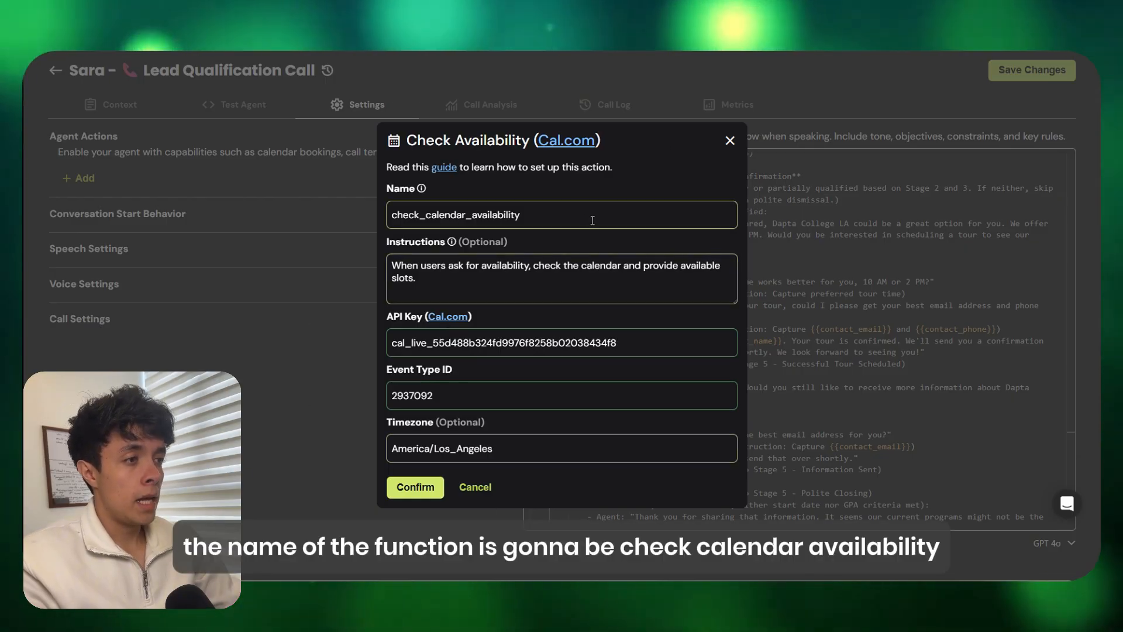
Review the name and instructions of the Check Availability action in Dapta
double_click(391, 215)
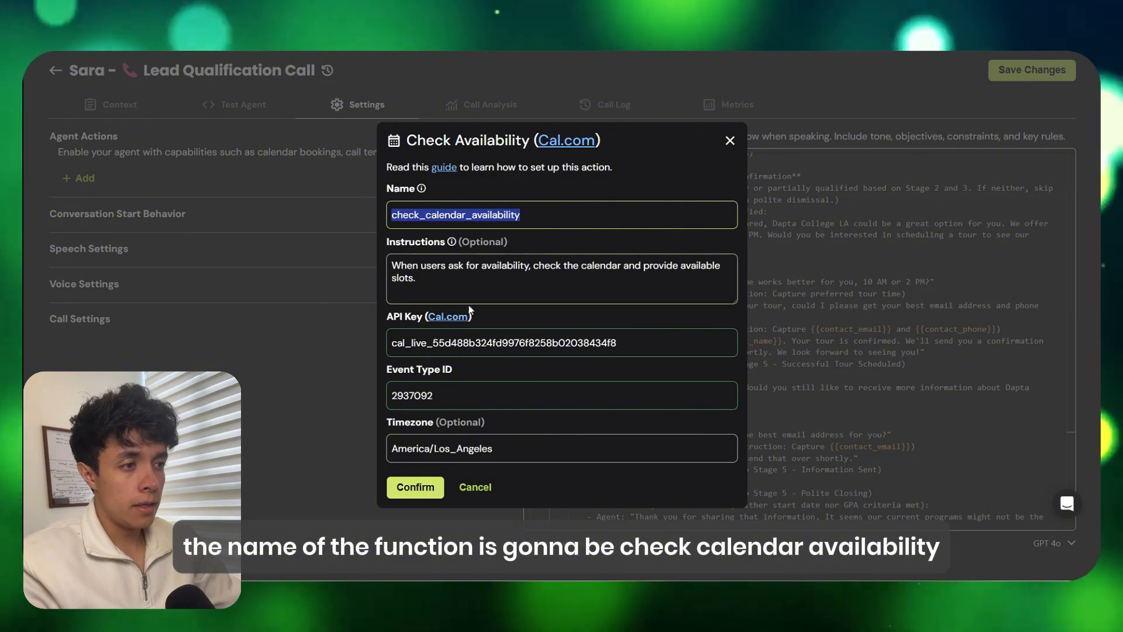
left_click_drag(449, 288, 365, 263)
left_click(523, 296)
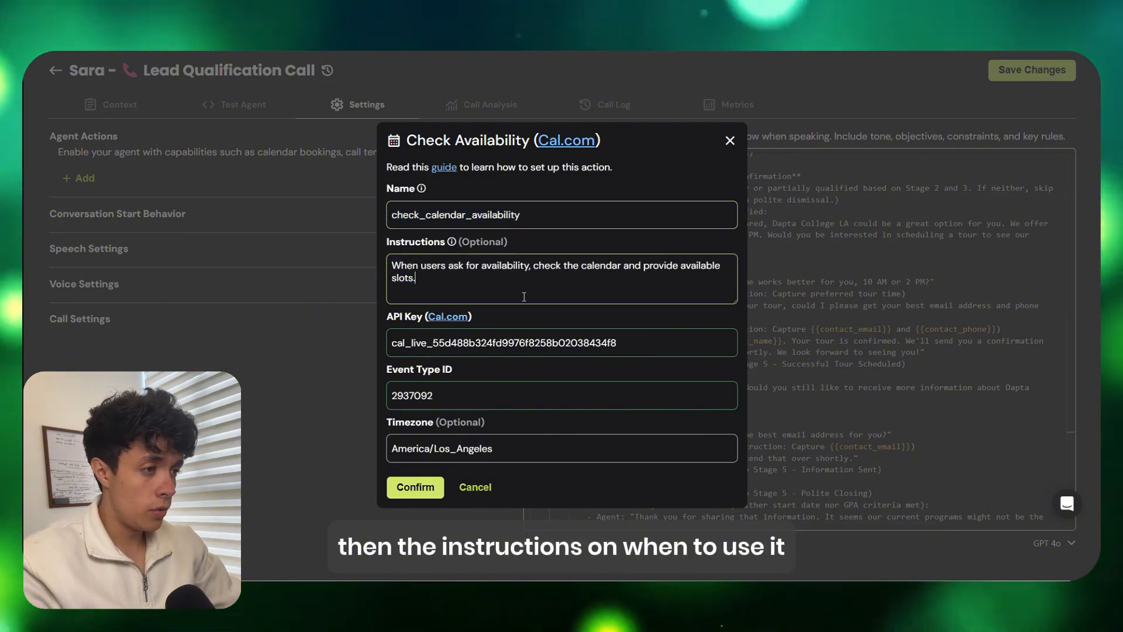
left_click_drag(449, 283, 386, 262)
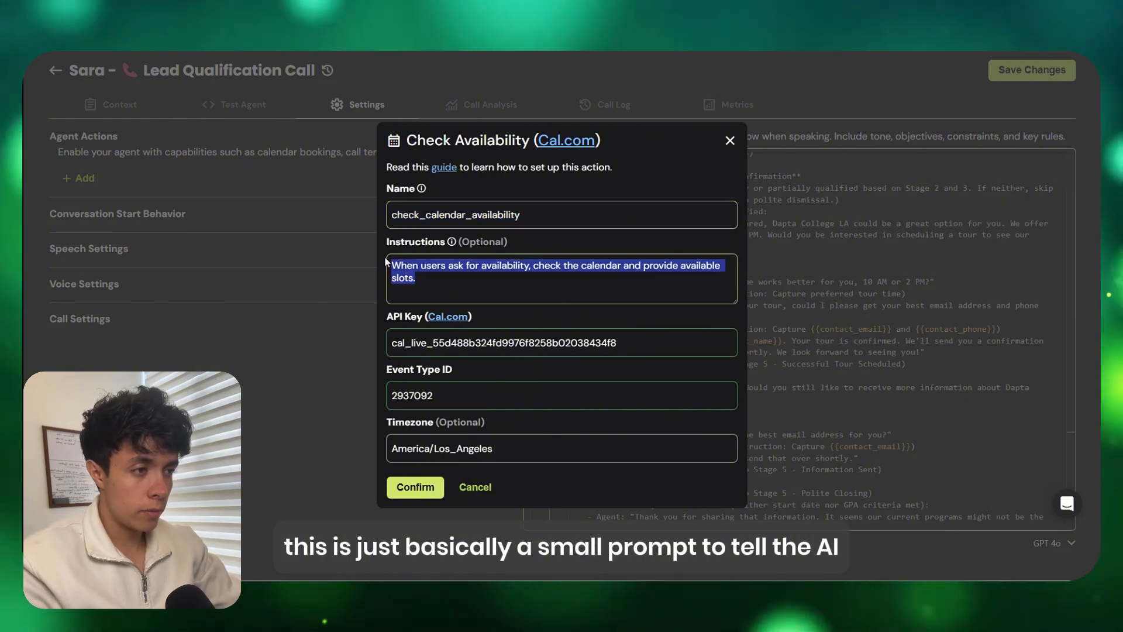
left_click(449, 279)
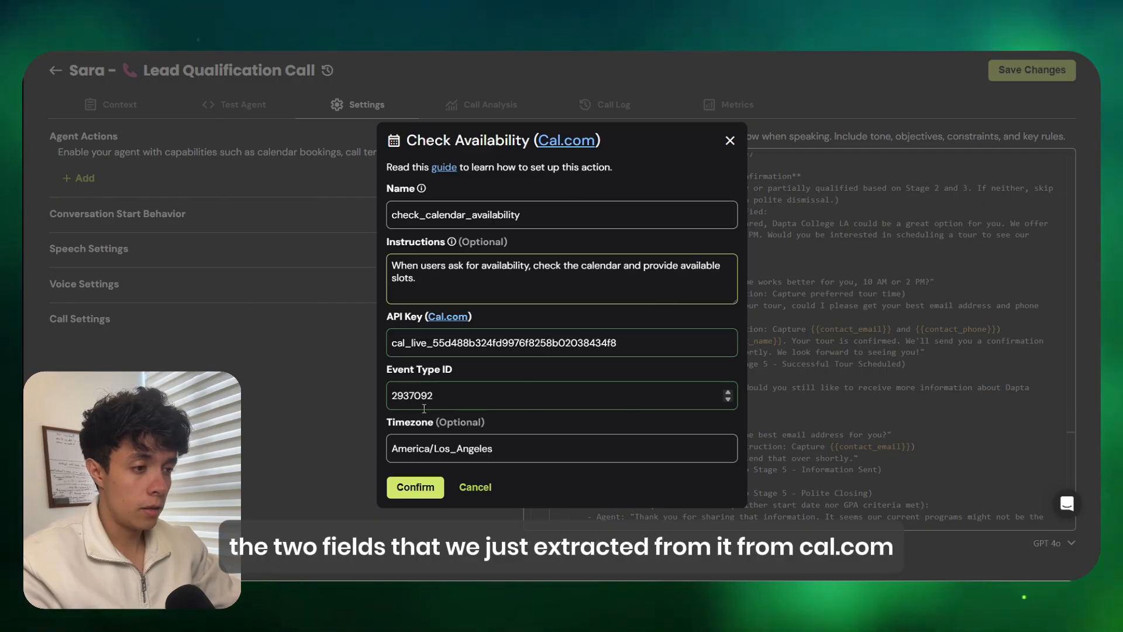
Review the timezone of the Check Availability action and save the action to the agent
left_click_drag(382, 420, 433, 422)
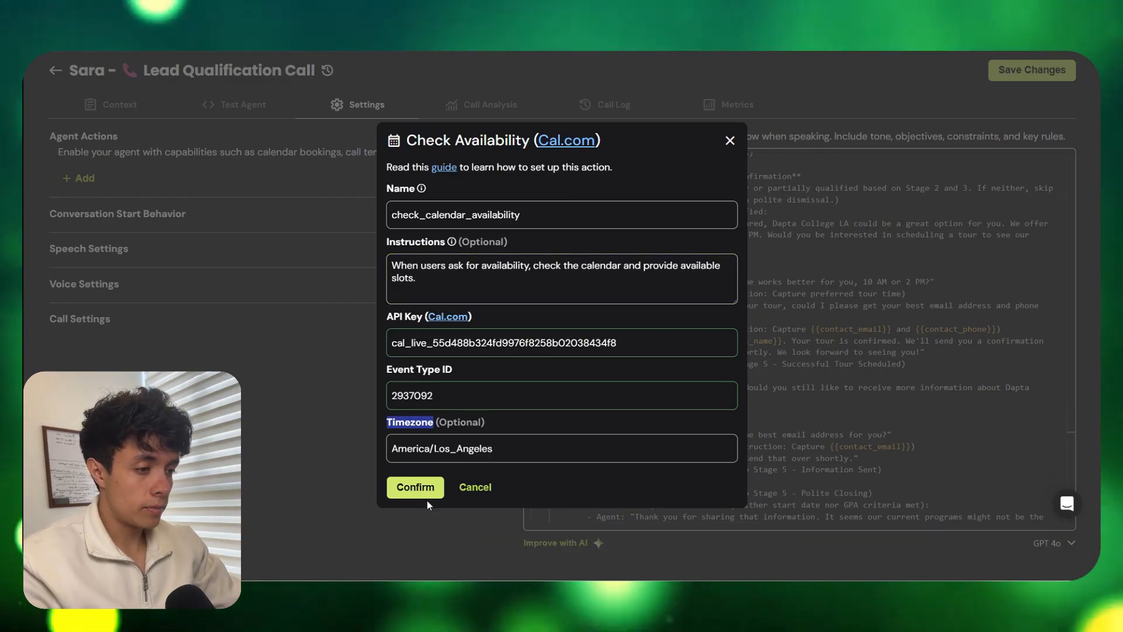
left_click(430, 486)
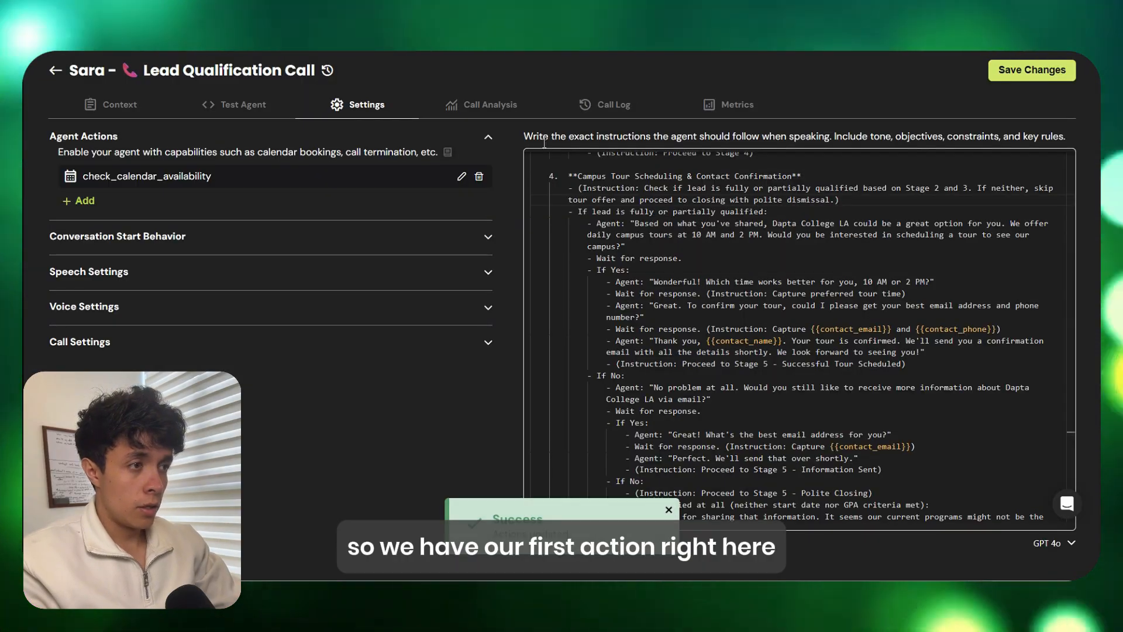
left_click_drag(82, 176, 178, 177)
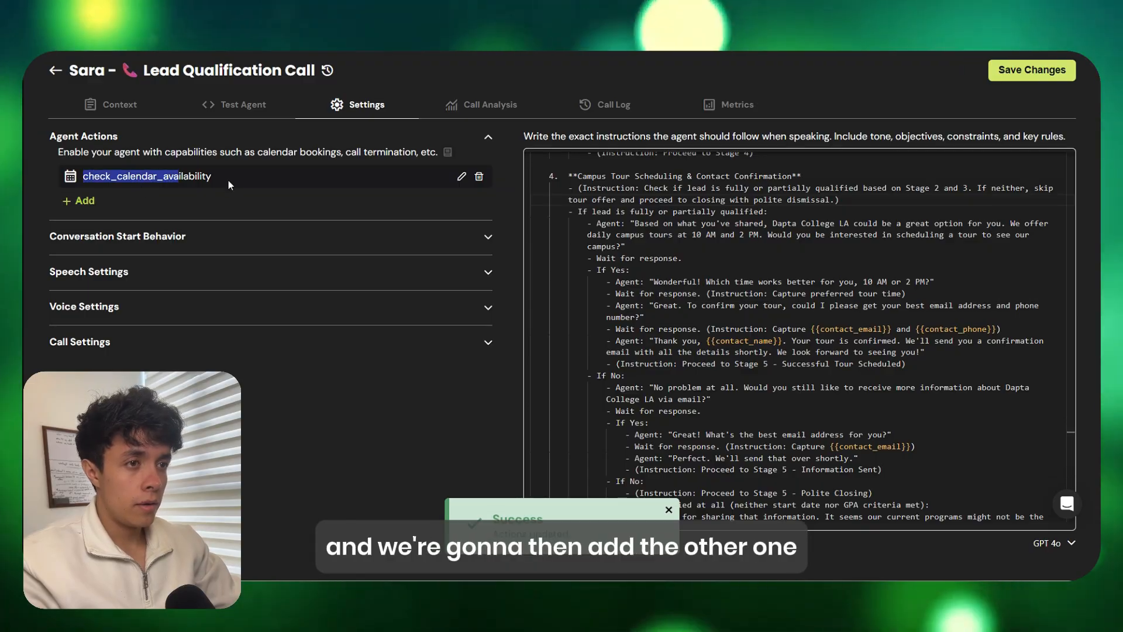
Add a Book on the Calendar (Cal.com) action to the agent and paste the Cal.com API key into it
left_click(82, 201)
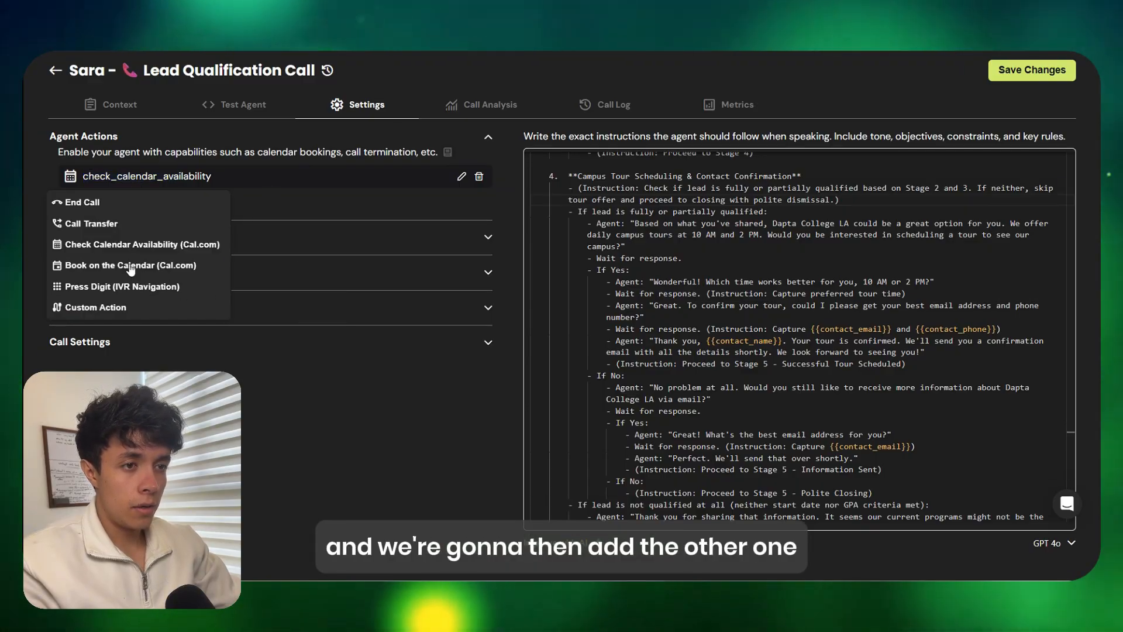
left_click(131, 266)
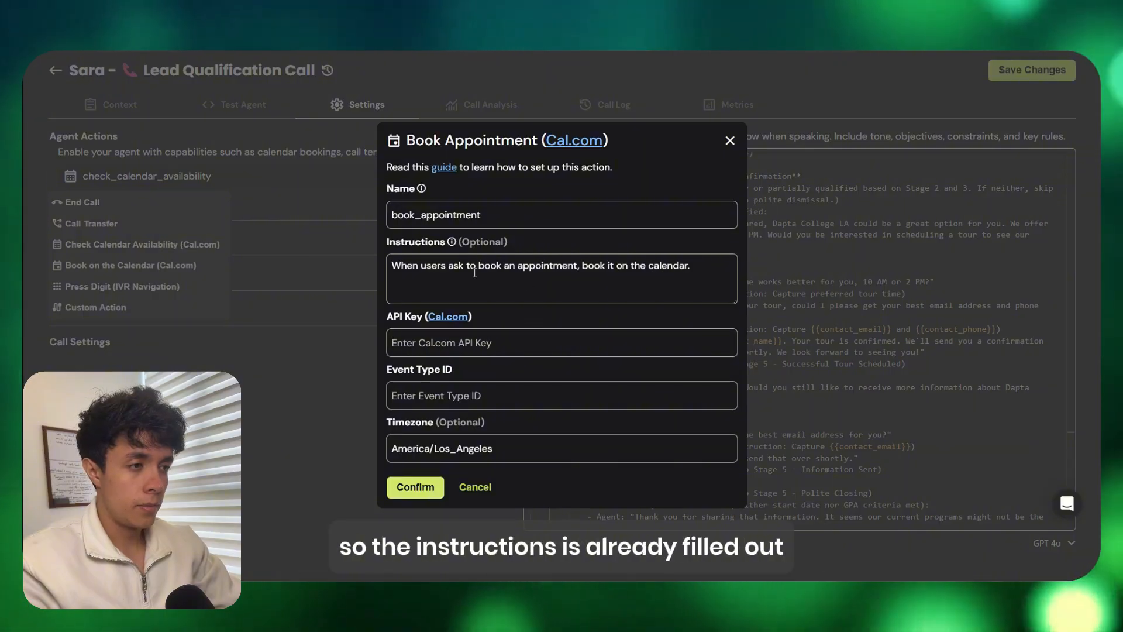
left_click_drag(693, 270, 388, 270)
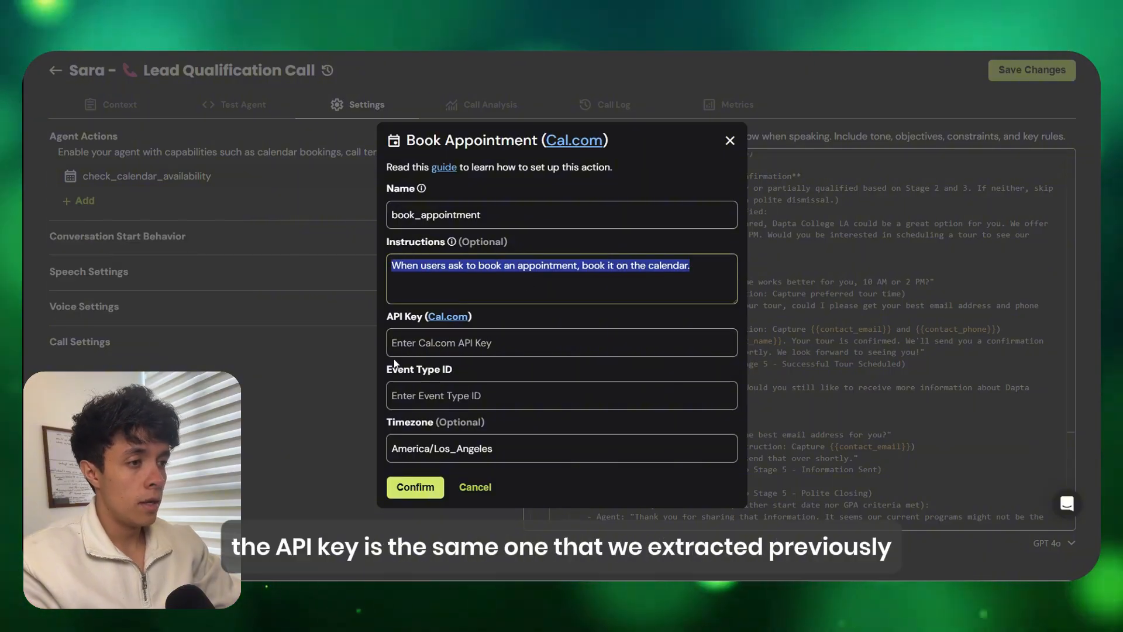
left_click(395, 350)
key("ctrl+v")
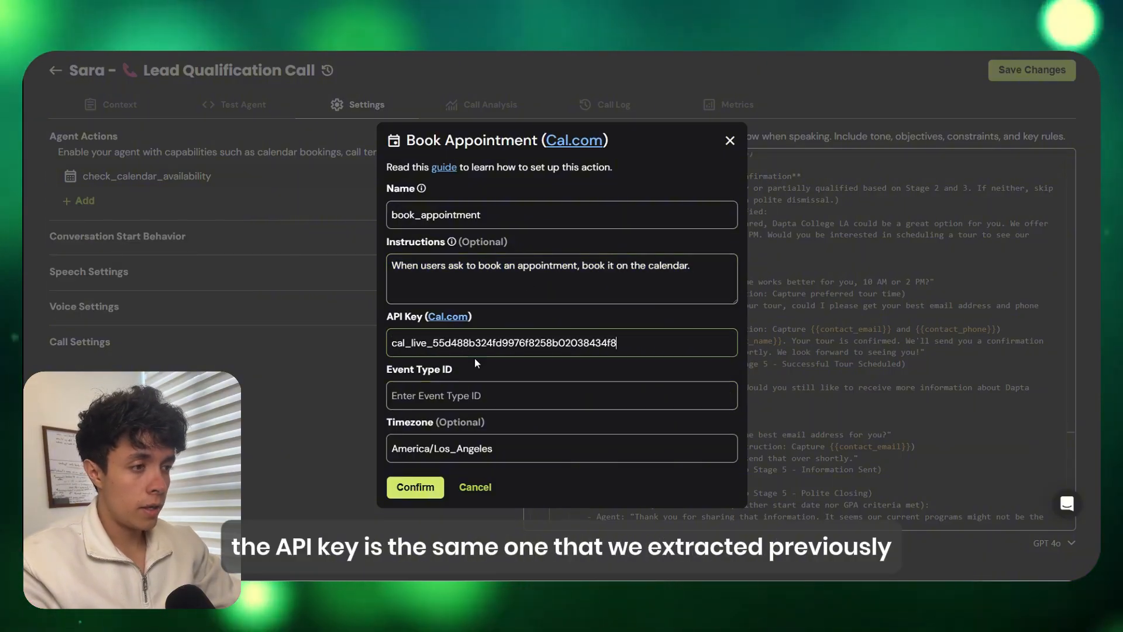
Get the College Tour event's ID from Cal.com, and save the Book Appointment action in Dapta with Event Type ID 2937092
left_click(475, 395)
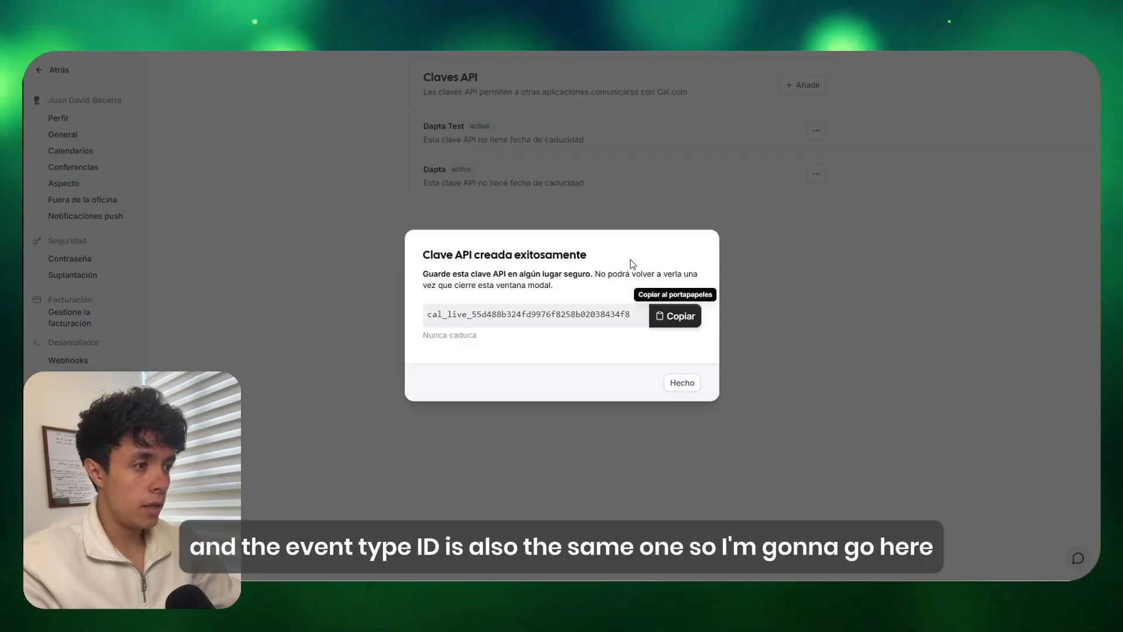
left_click(679, 381)
left_click(55, 71)
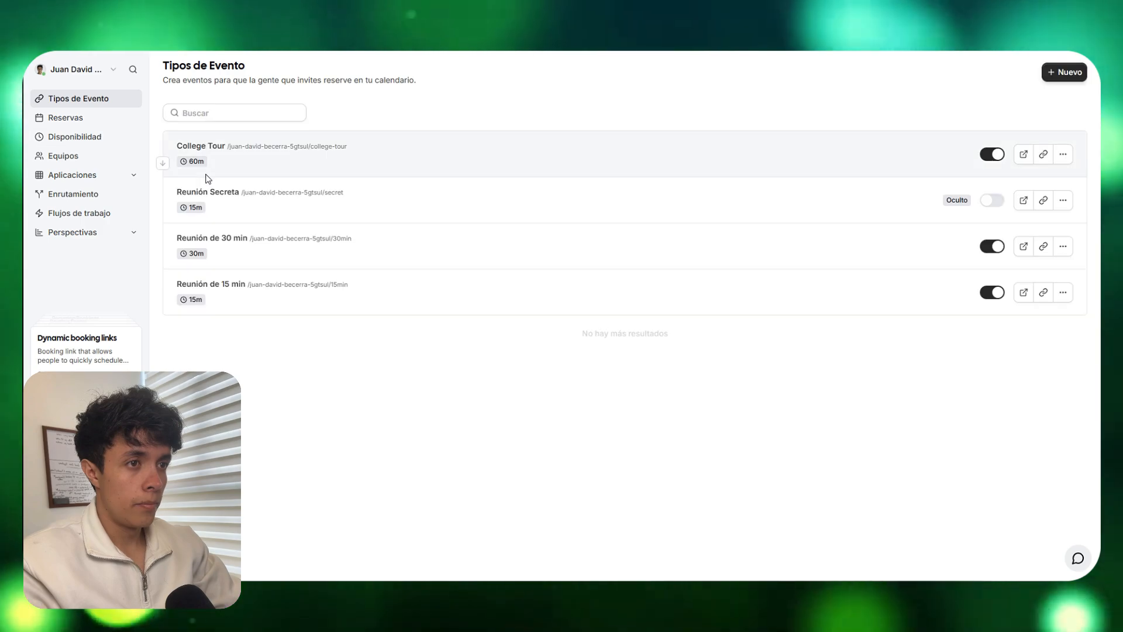
left_click(206, 148)
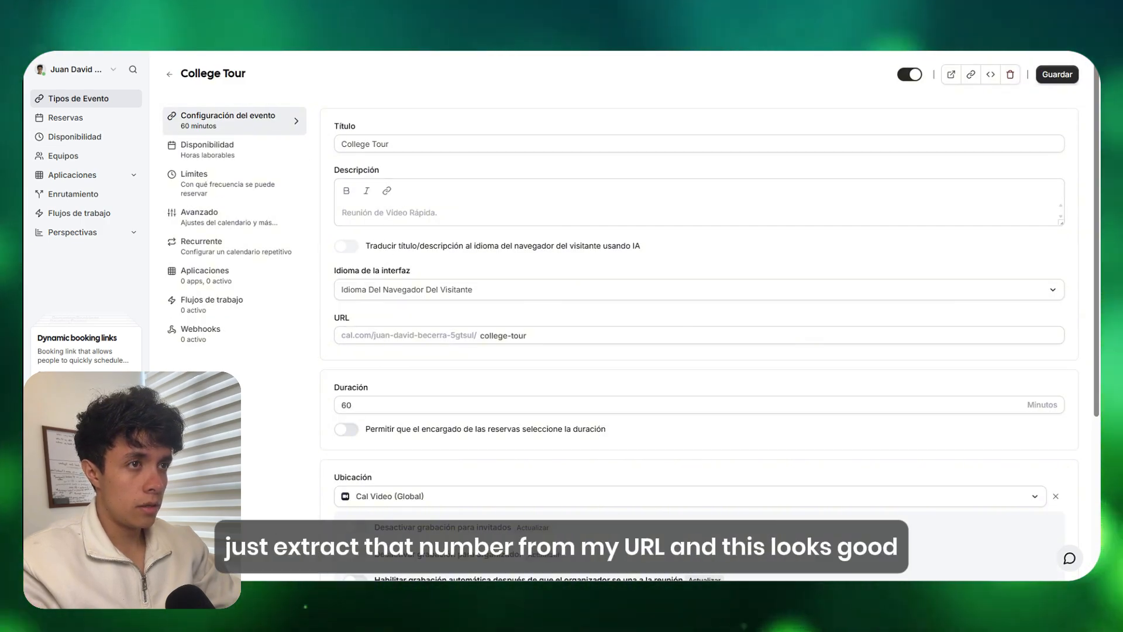
key("ctrl+Tab")
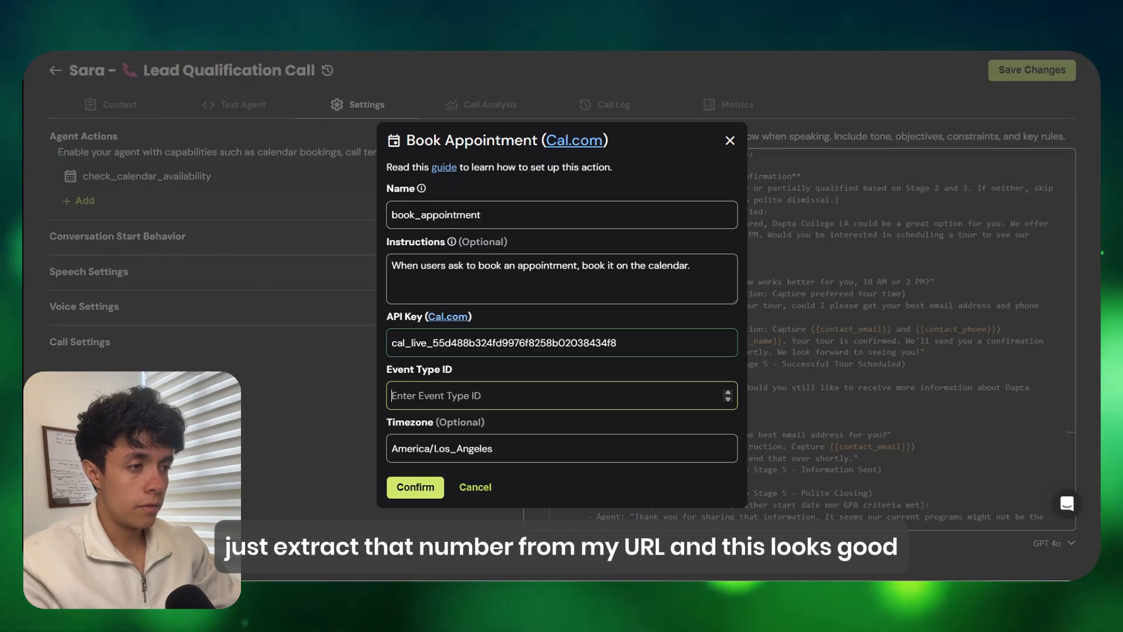
type("2937092")
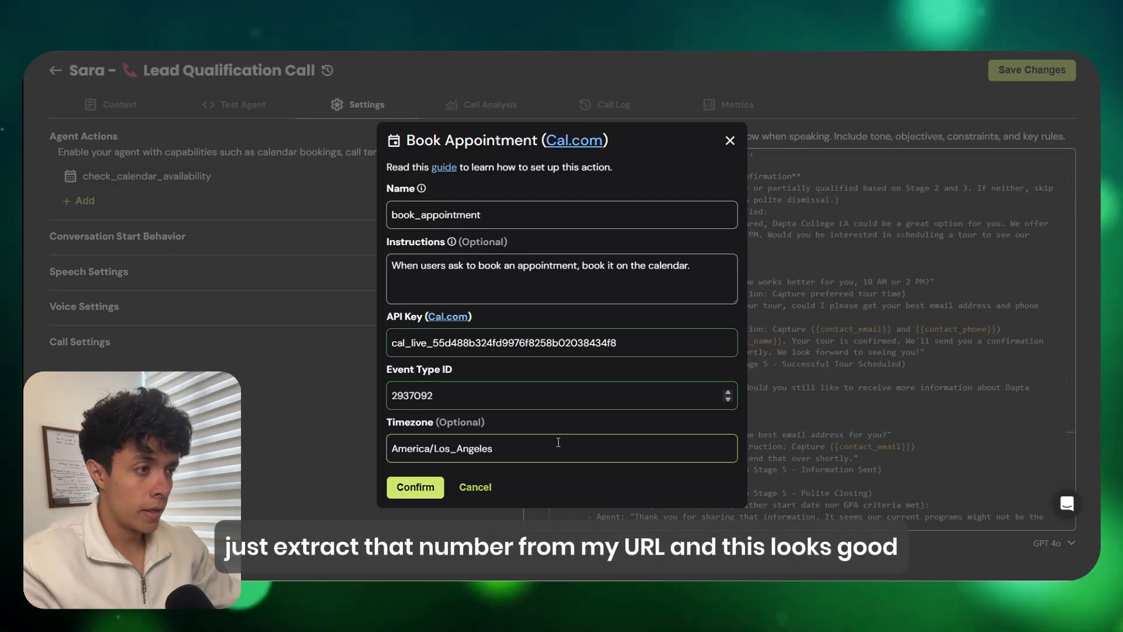
left_click(416, 488)
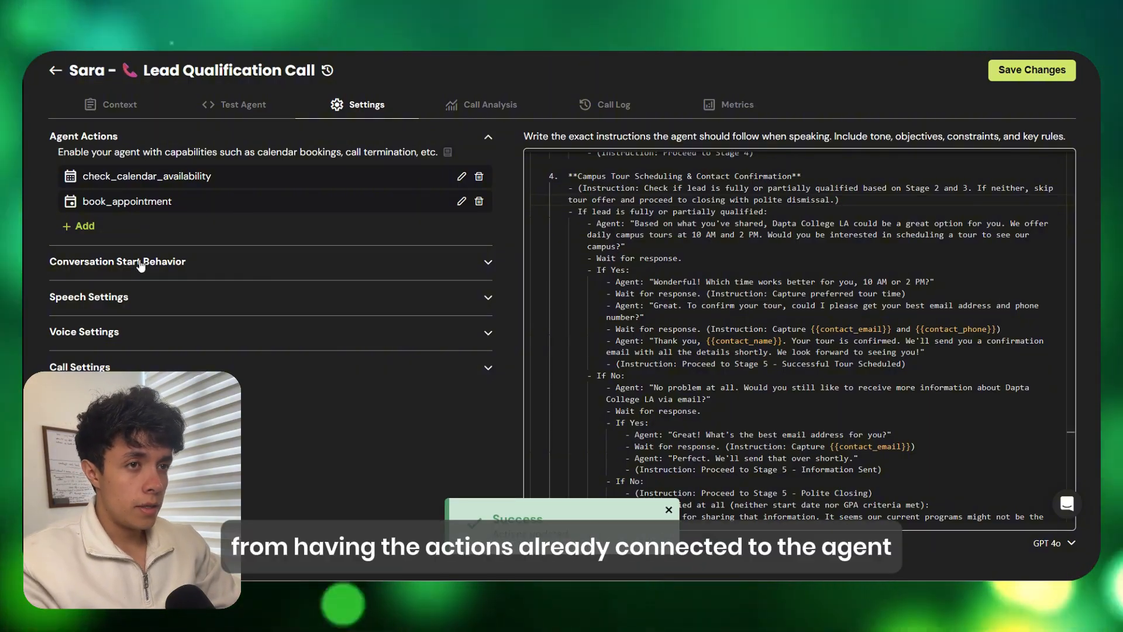
Examine the prompt's qualification, campus tour scheduling and closing stages to find where the calendar actions should be referenced
scroll(841, 331, "down", 4)
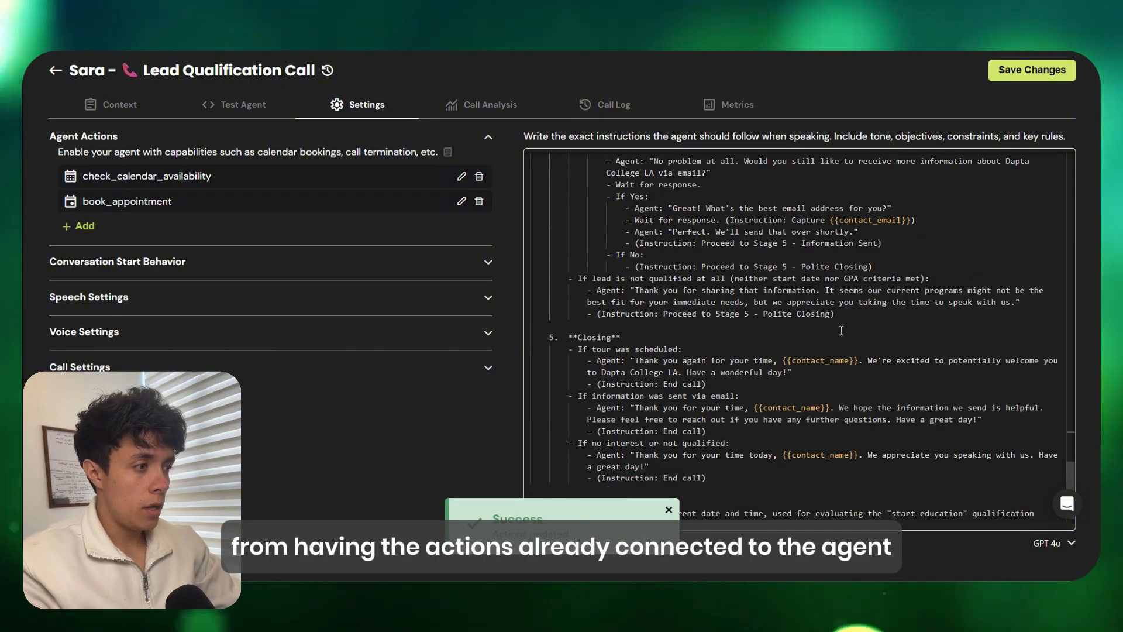
scroll(841, 330, "down", 1)
scroll(790, 343, "up", 3)
scroll(737, 363, "down", 3)
scroll(714, 376, "up", 4)
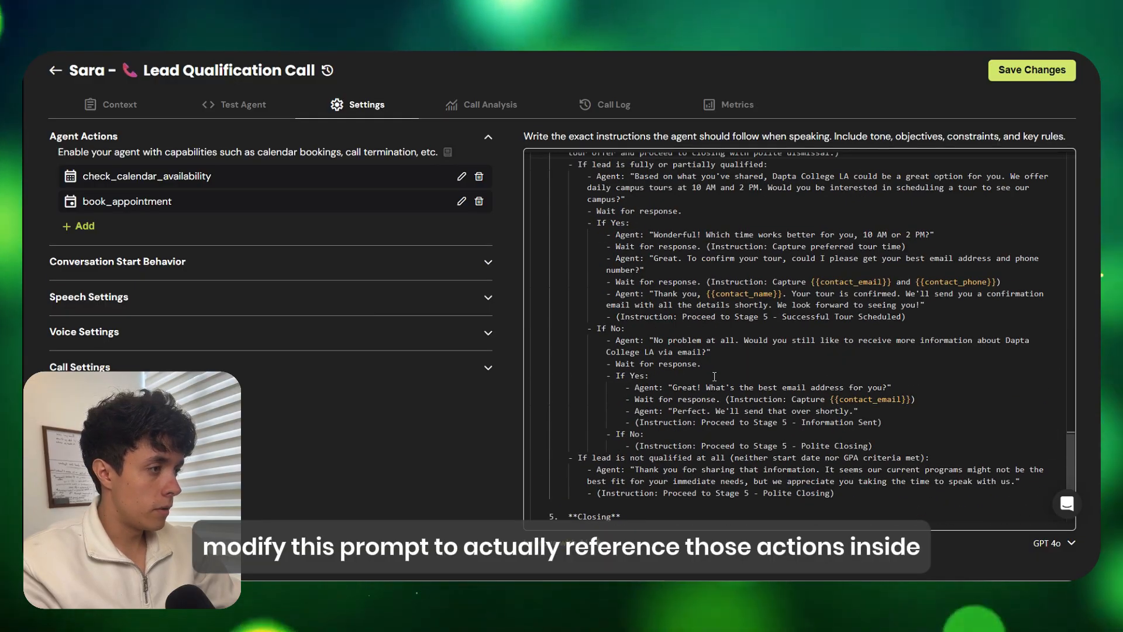
scroll(715, 379, "up", 3)
scroll(714, 388, "up", 3)
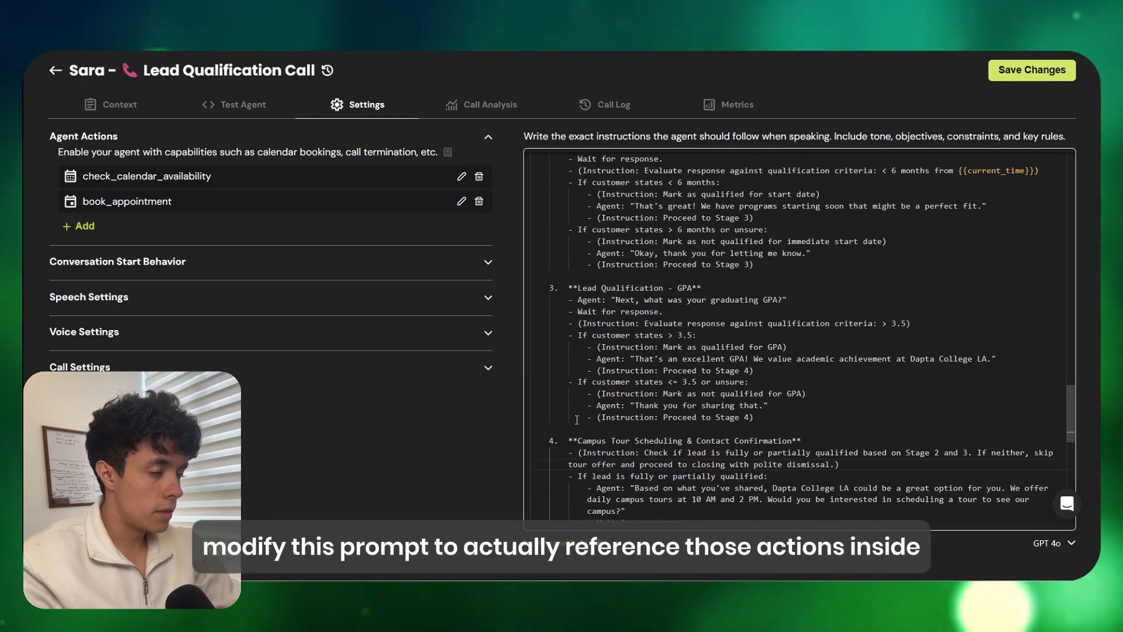
scroll(726, 431, "up", 2)
scroll(713, 427, "down", 7)
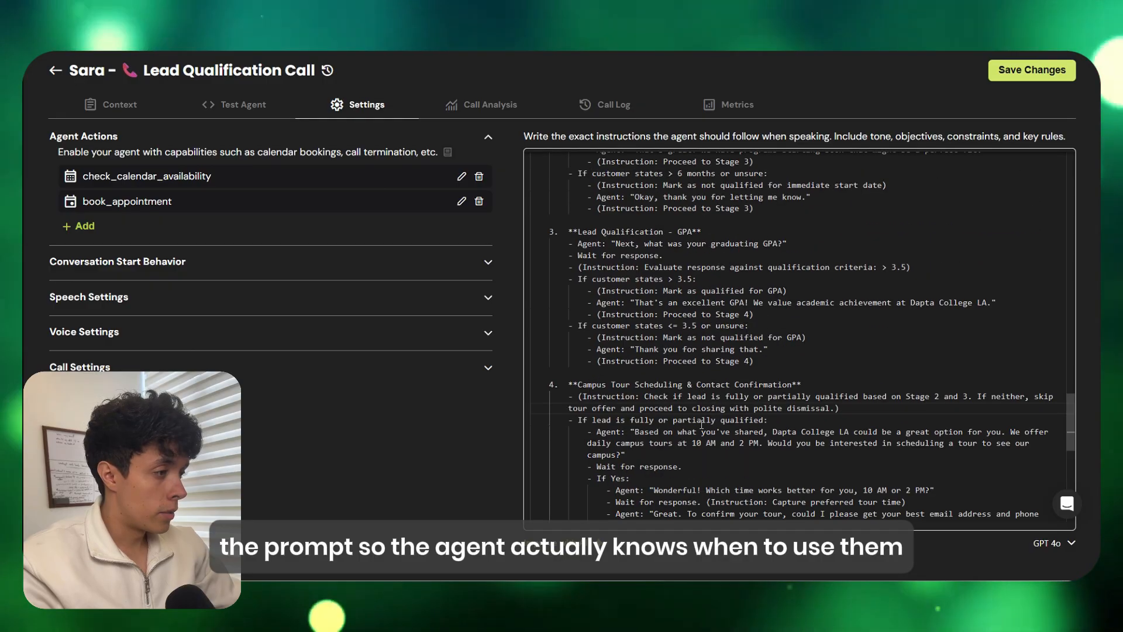
scroll(737, 366, "down", 3)
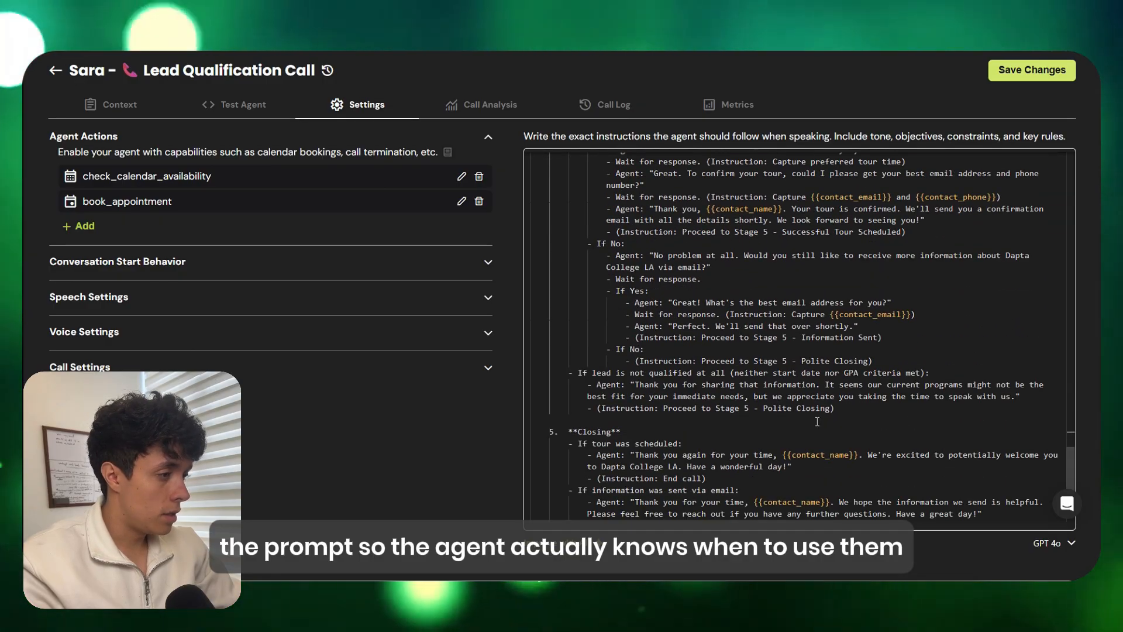
scroll(817, 421, "up", 5)
scroll(817, 421, "down", 4)
Select the whole Campus Tour Scheduling & Contact Confirmation section of the prompt and start an AI improvement request for it
left_click_drag(806, 453, 806, 465)
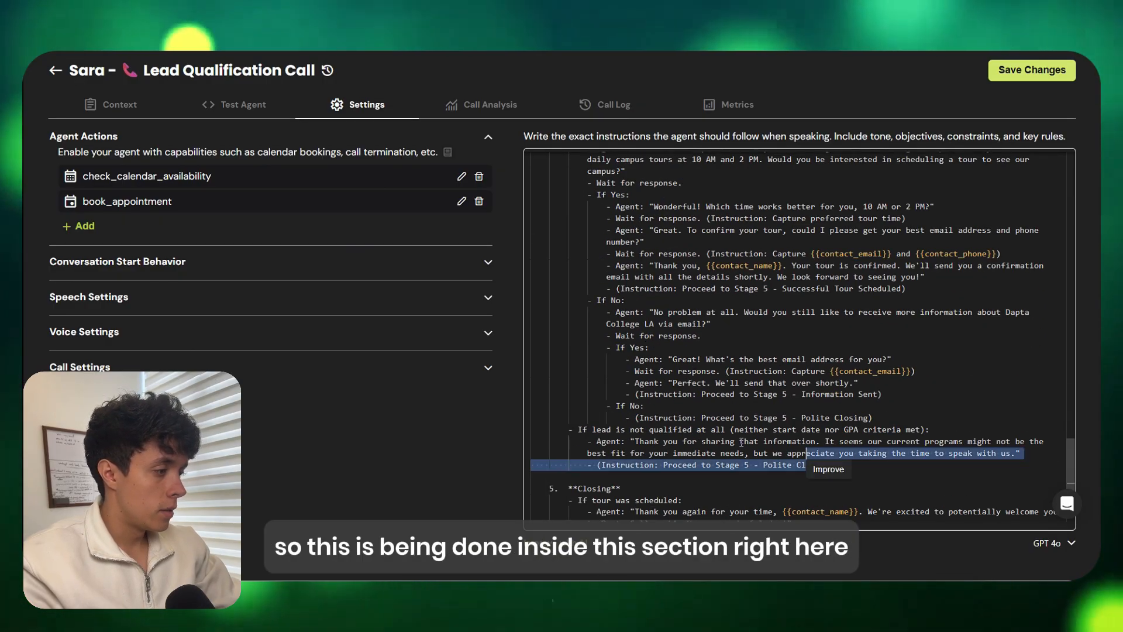
left_click_drag(742, 443, 534, 244)
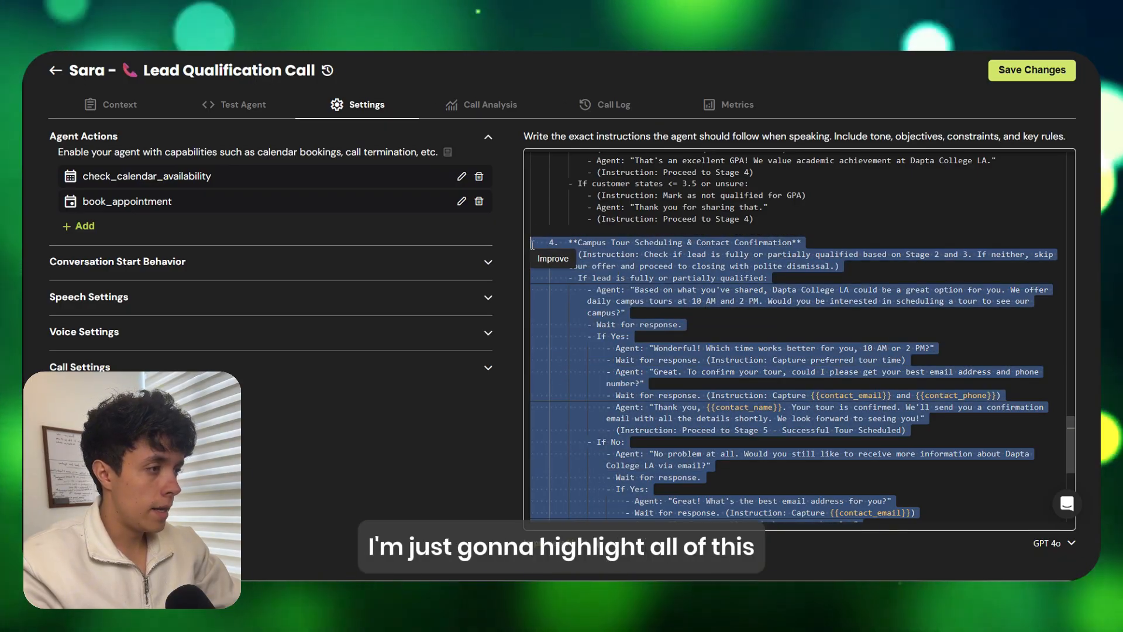
scroll(702, 361, "down", 3)
scroll(701, 361, "up", 3)
scroll(701, 361, "down", 2)
scroll(701, 361, "up", 1)
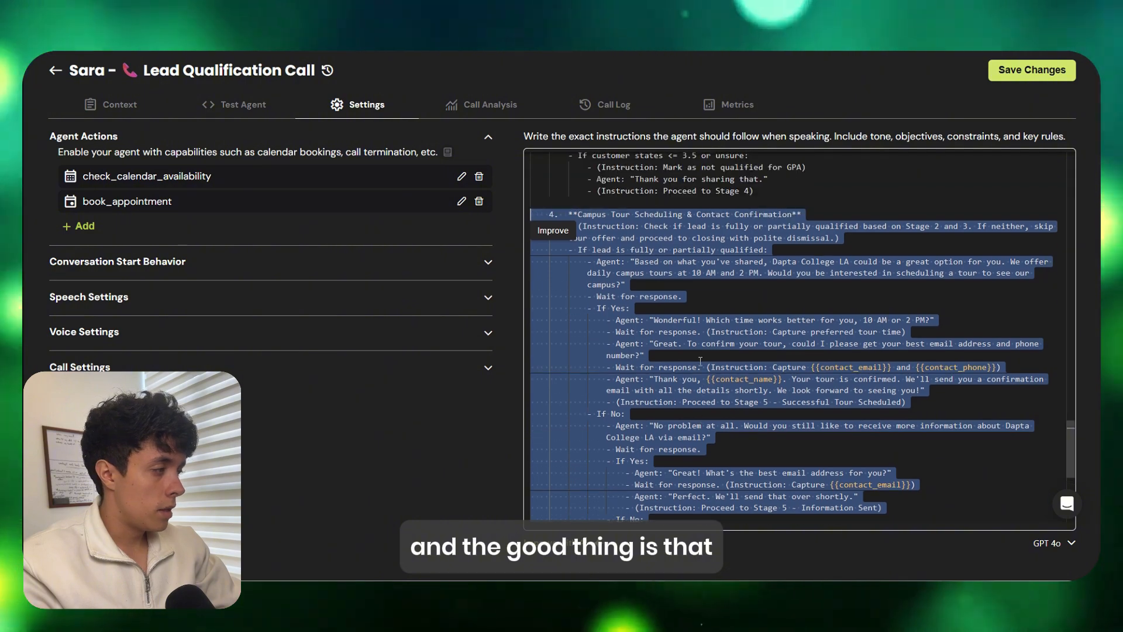
scroll(700, 361, "down", 2)
scroll(700, 361, "up", 2)
scroll(701, 362, "down", 1)
scroll(701, 361, "down", 2)
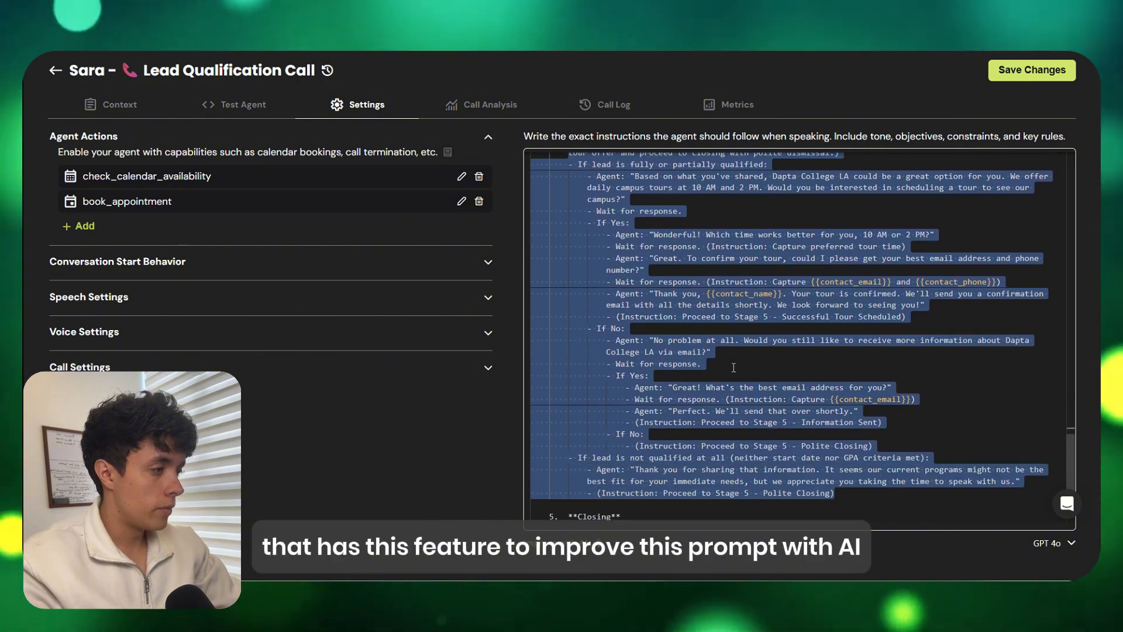
scroll(792, 197, "up", 2)
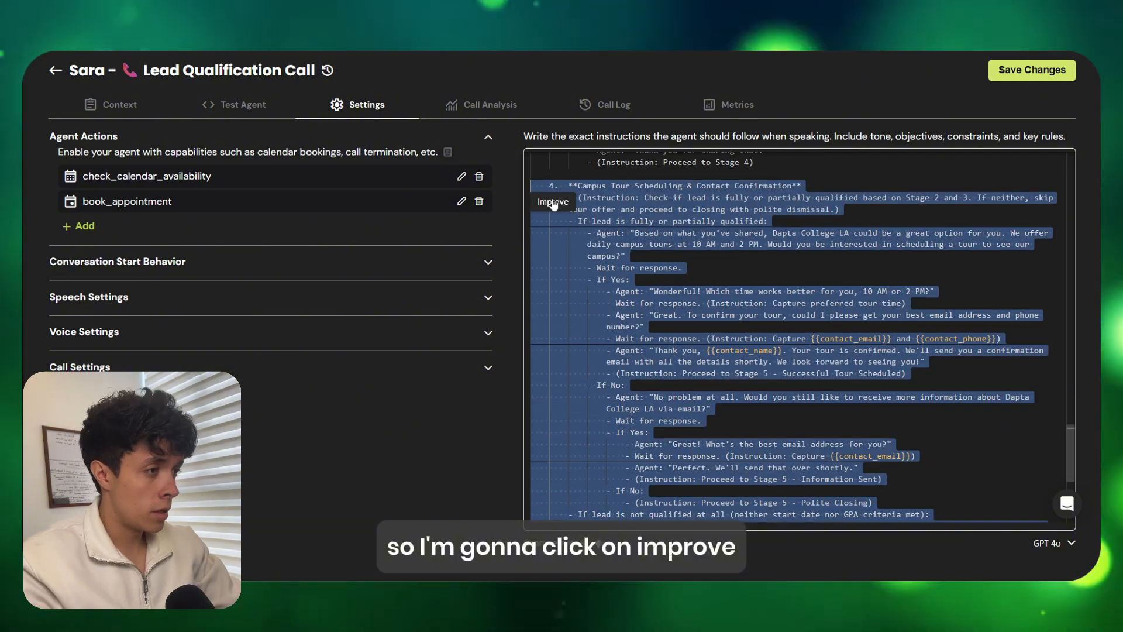
left_click(553, 202)
scroll(644, 327, "down", 6)
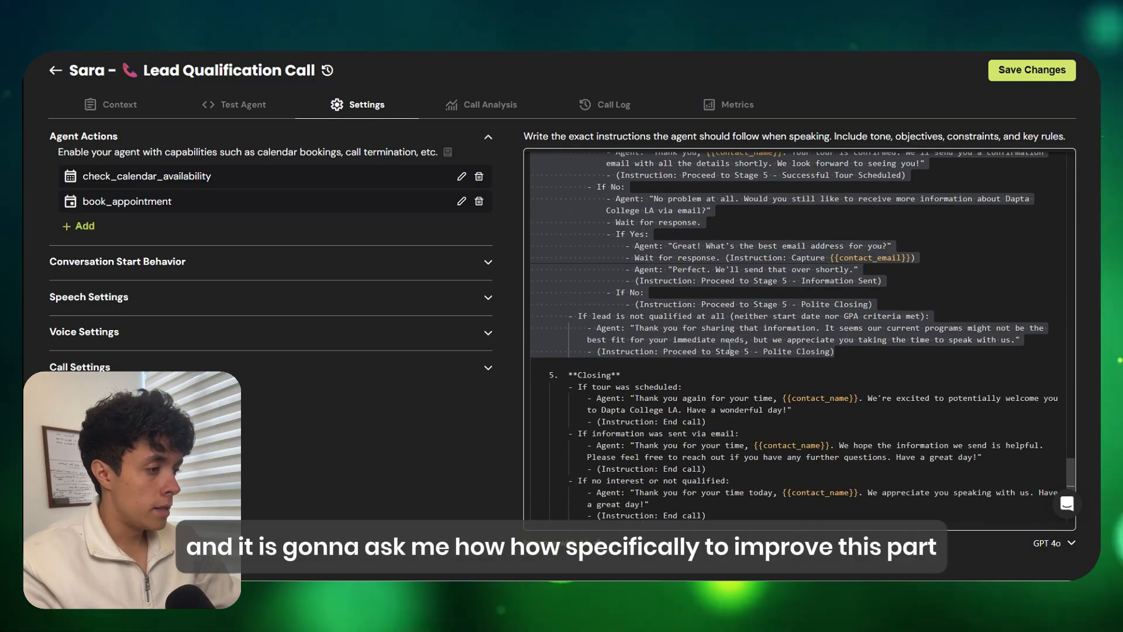
scroll(729, 347, "up", 6)
left_click(749, 273)
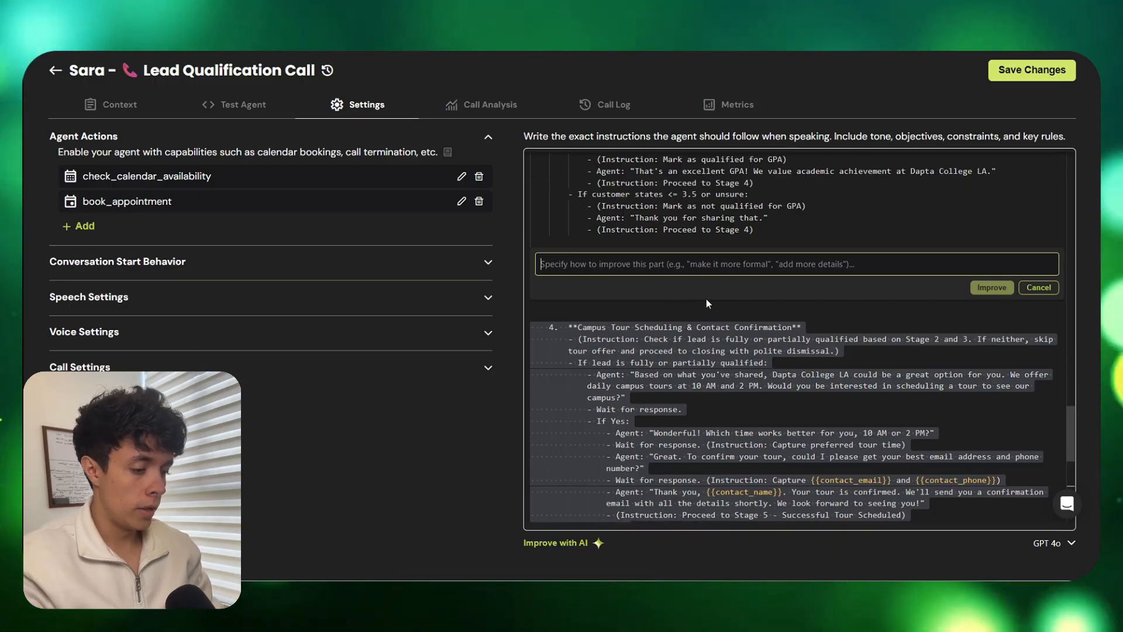
Begin the improvement request with "I dont have a contact email variable nor a contact phone, dont ask for those."
type("I d")
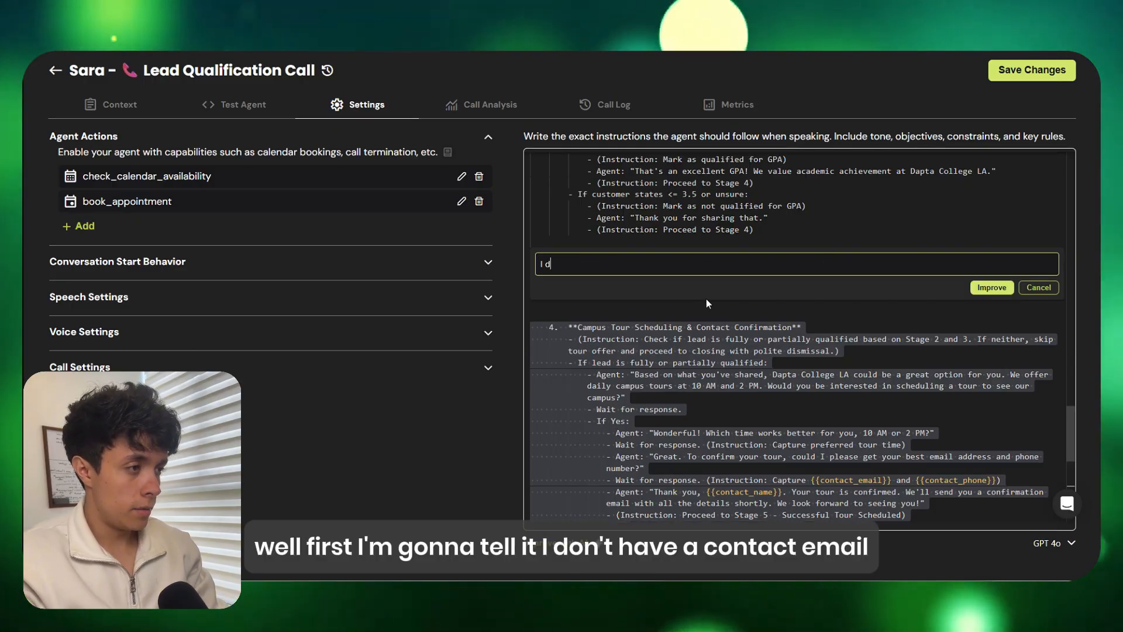
type("ont hace a")
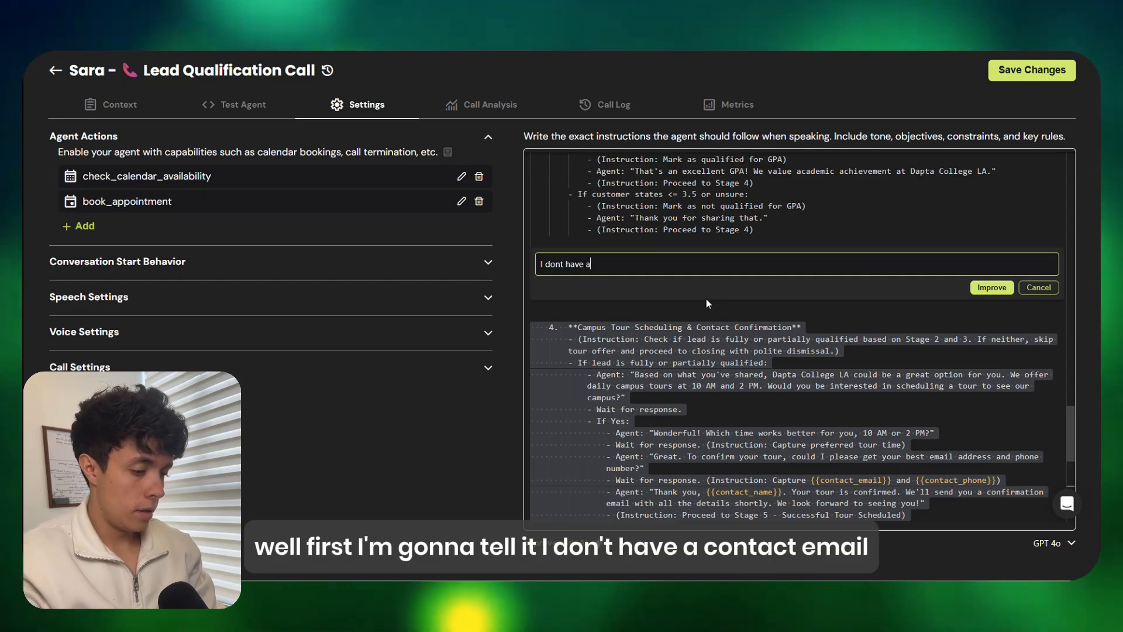
type(" contact email ")
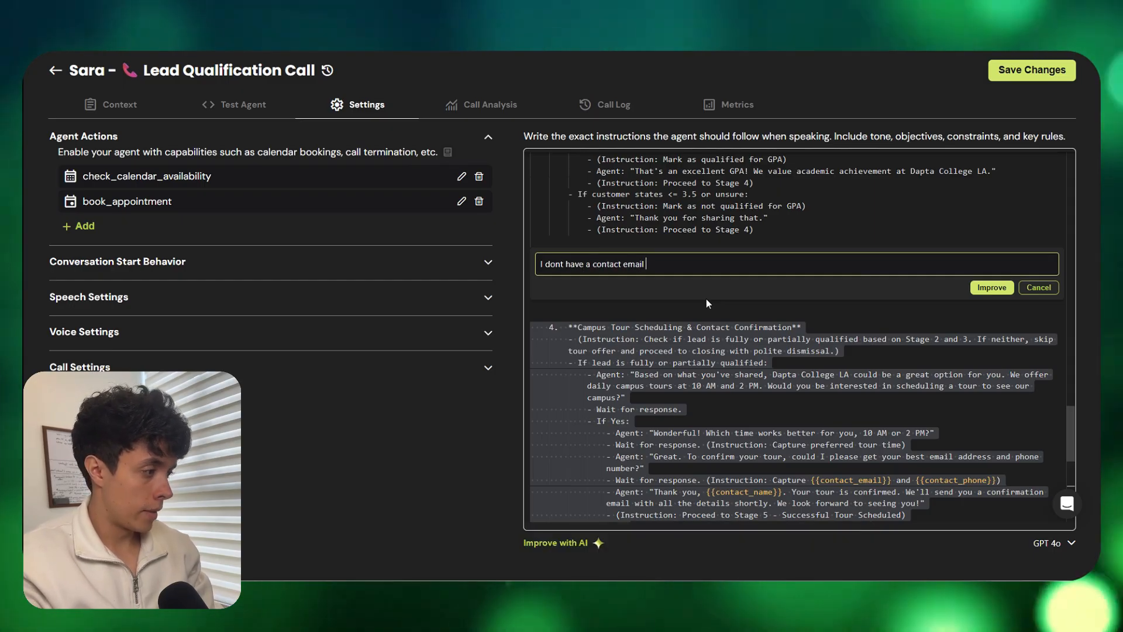
type("varialb")
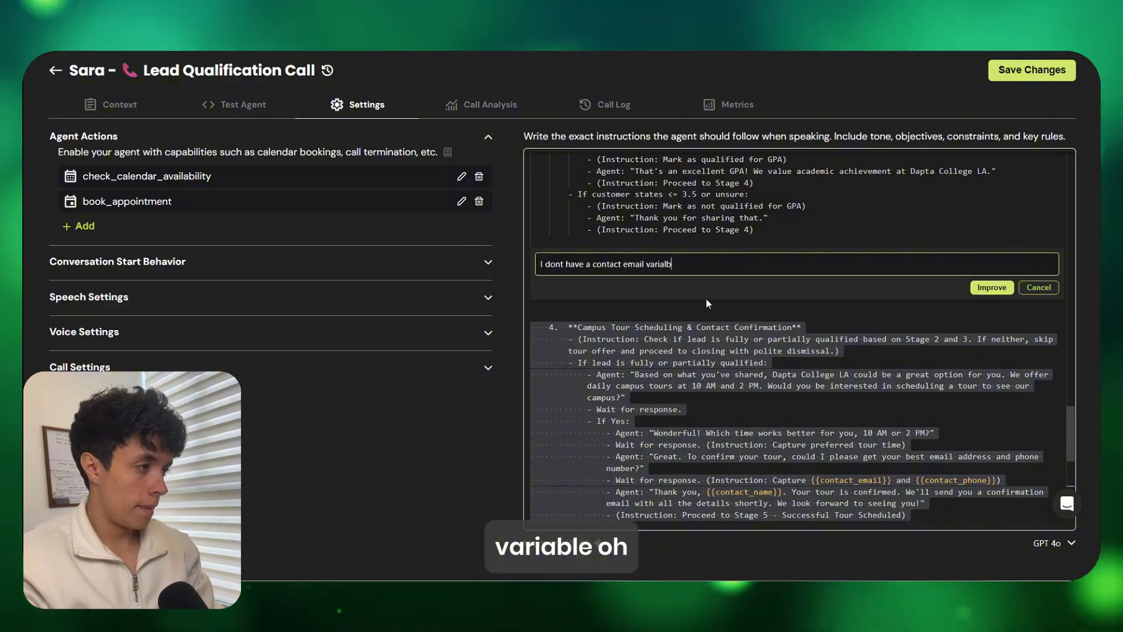
key("BackSpace")
key("BackSpace")
type("ble nor a ")
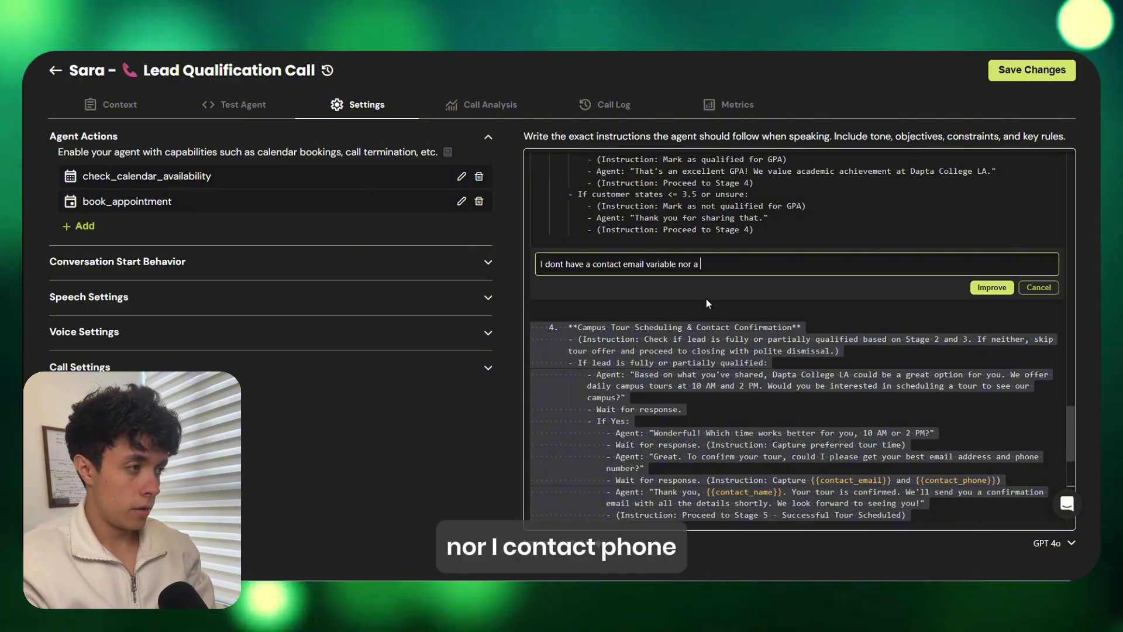
type("contact phone")
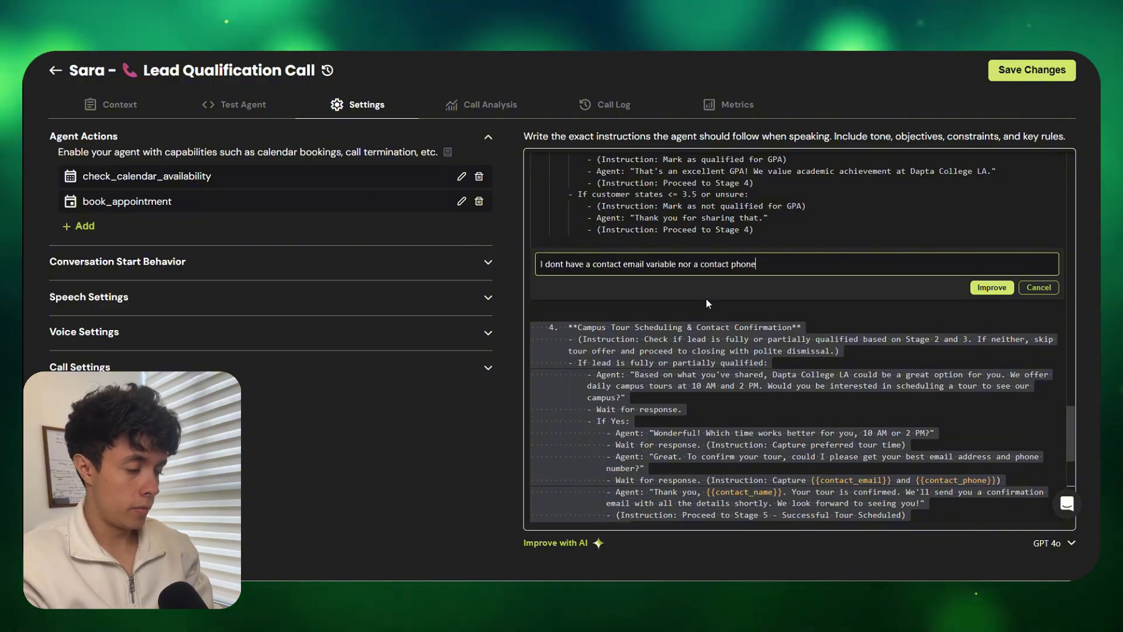
type(", dont ask ")
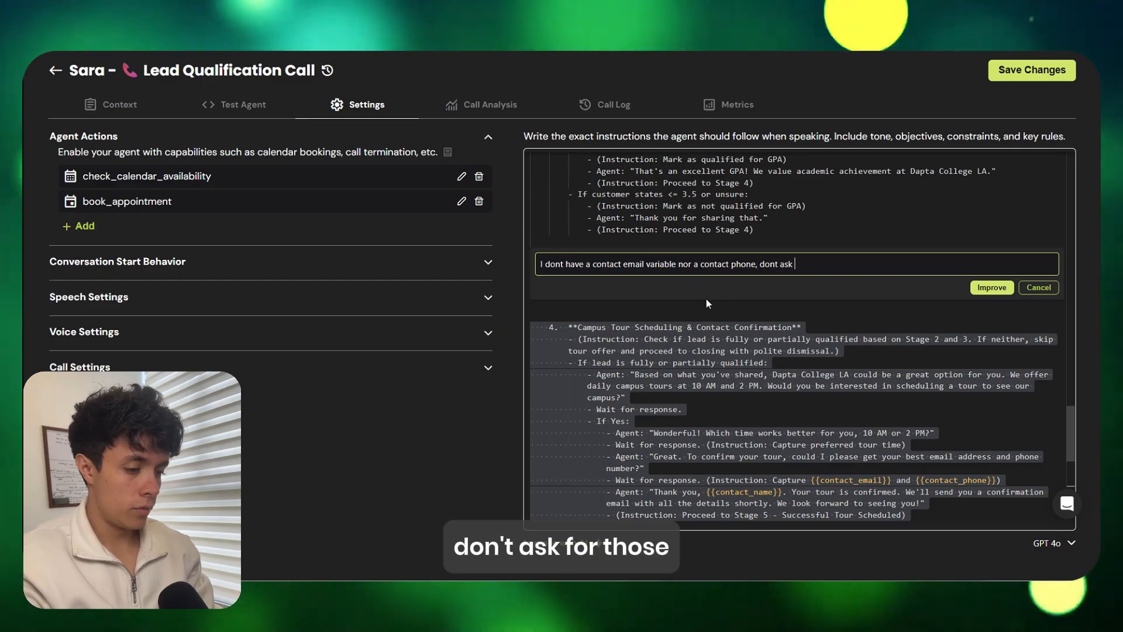
type("for those.")
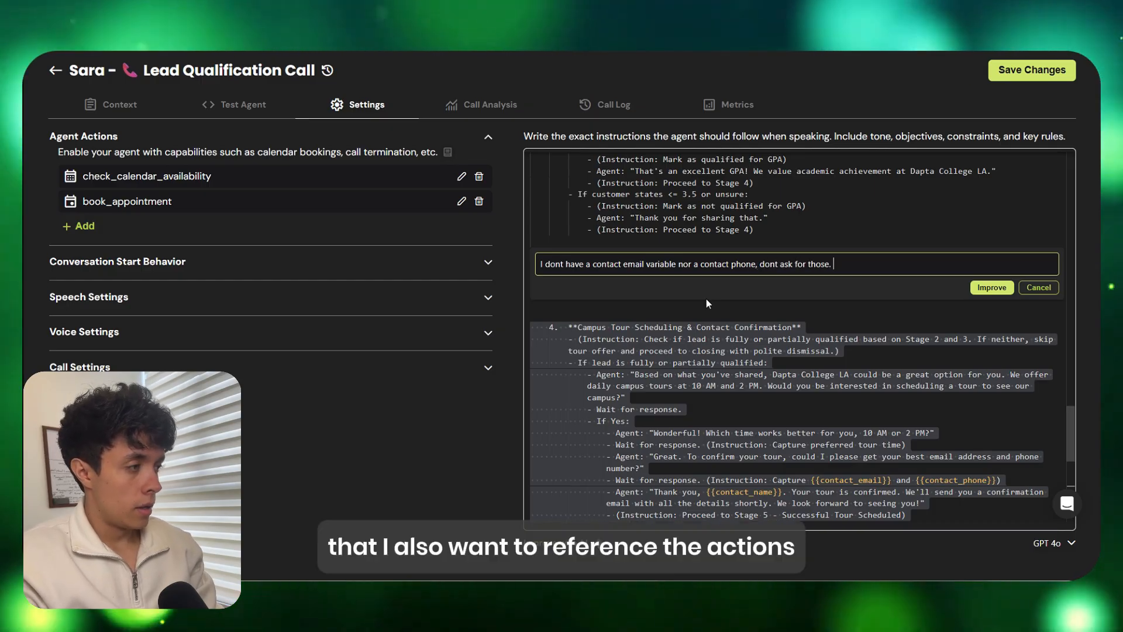
Extend the request with "I also want to reference the functions it has to call to check the calendar and book an appointment"
type(" I")
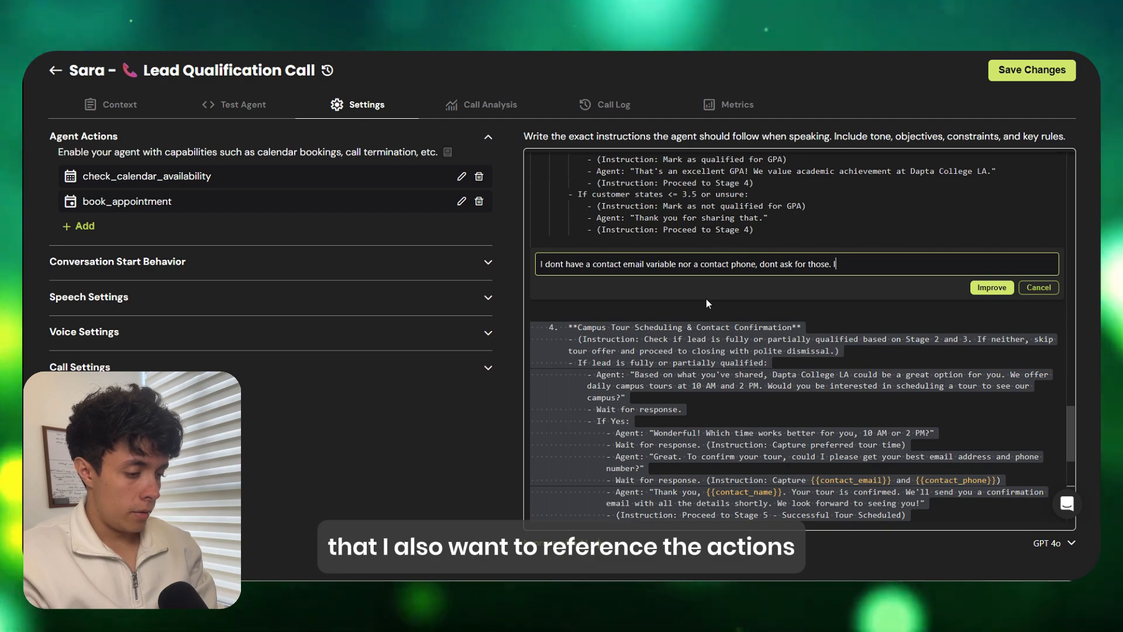
type(" also want to reference the")
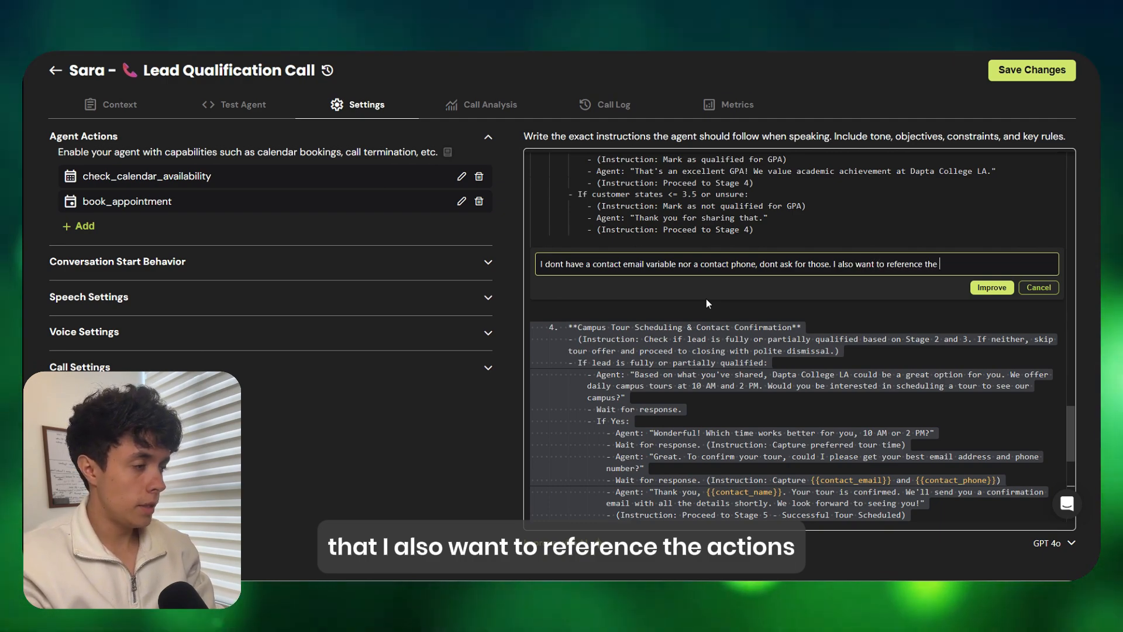
type(" actions")
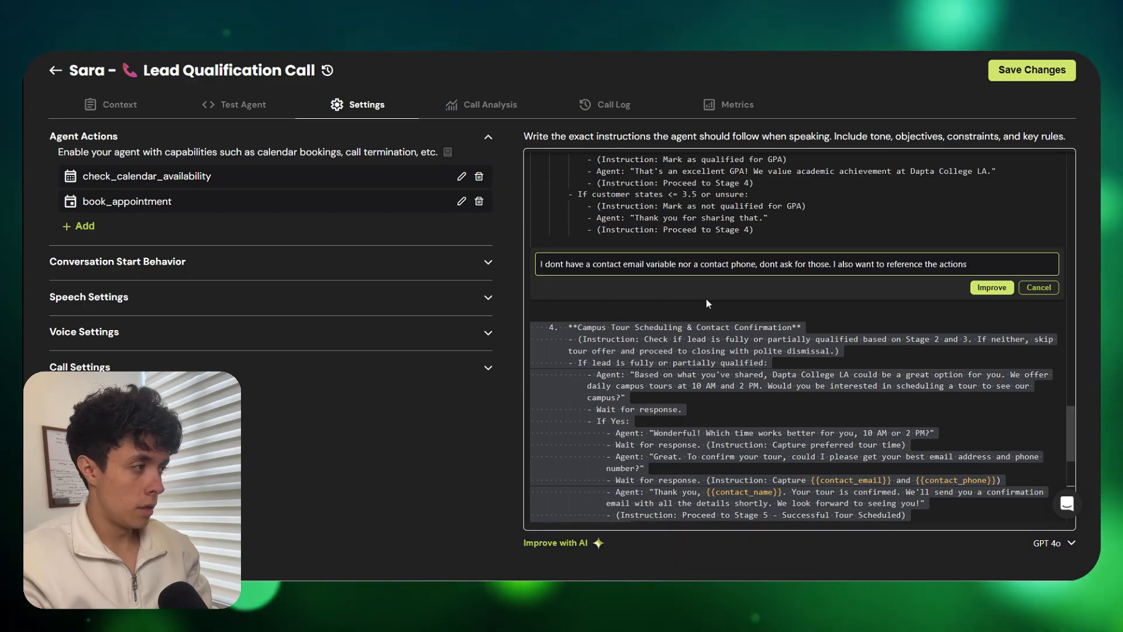
key("BackSpace")
key("BackSpace")
key("BackSpace")
key("BackSpace")
key("BackSpace")
key("BackSpace")
key("BackSpace")
key("BackSpace")
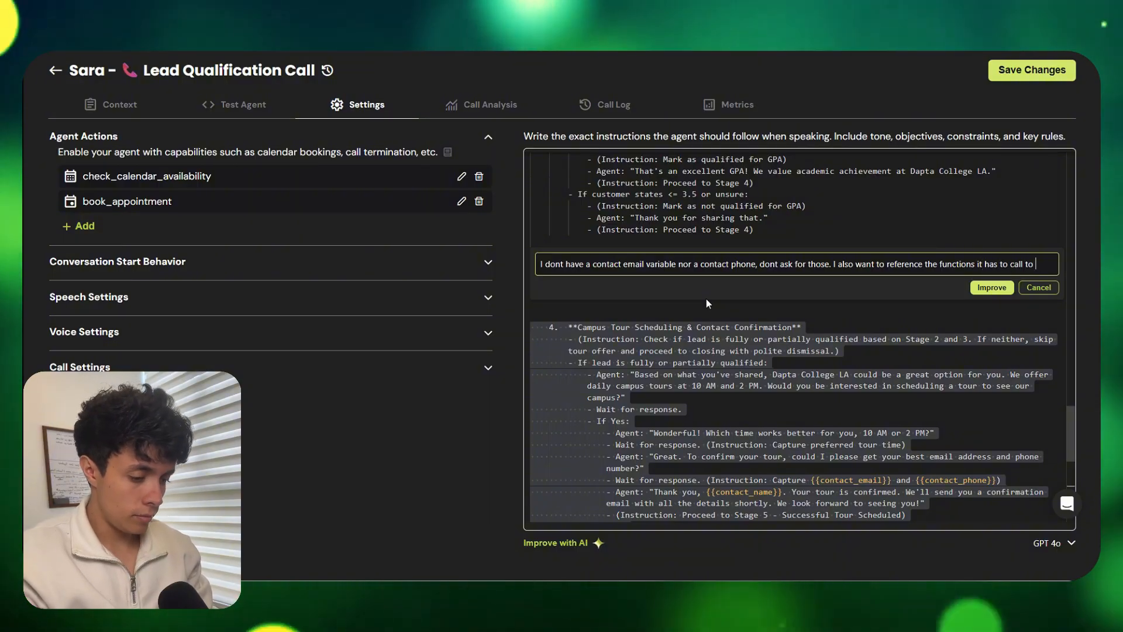
type("check the calendar")
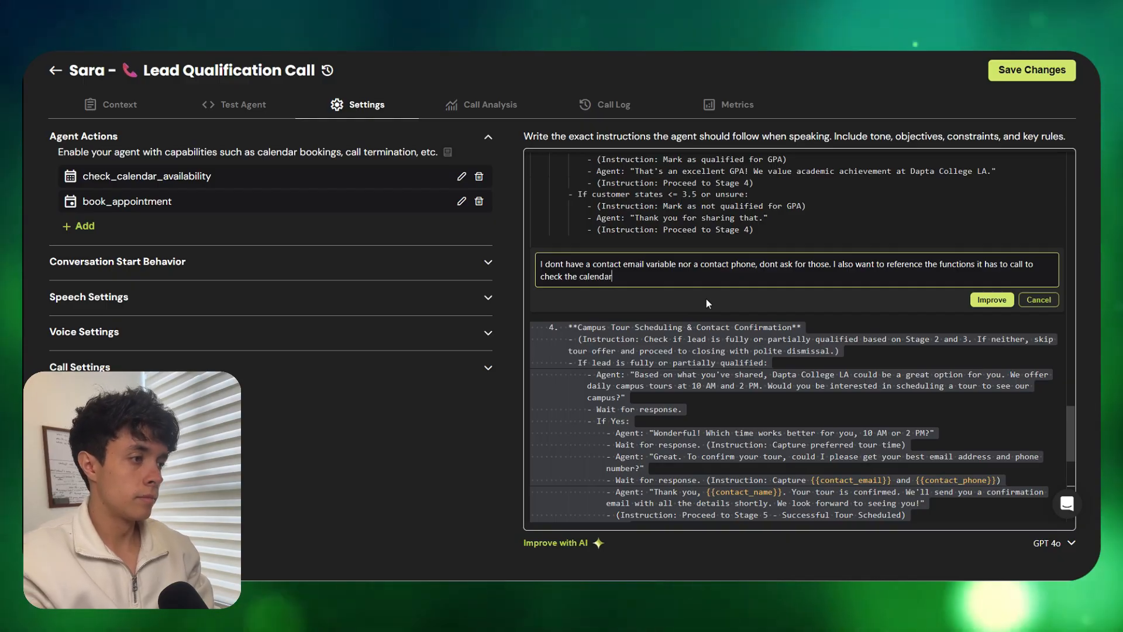
type(" and book an ")
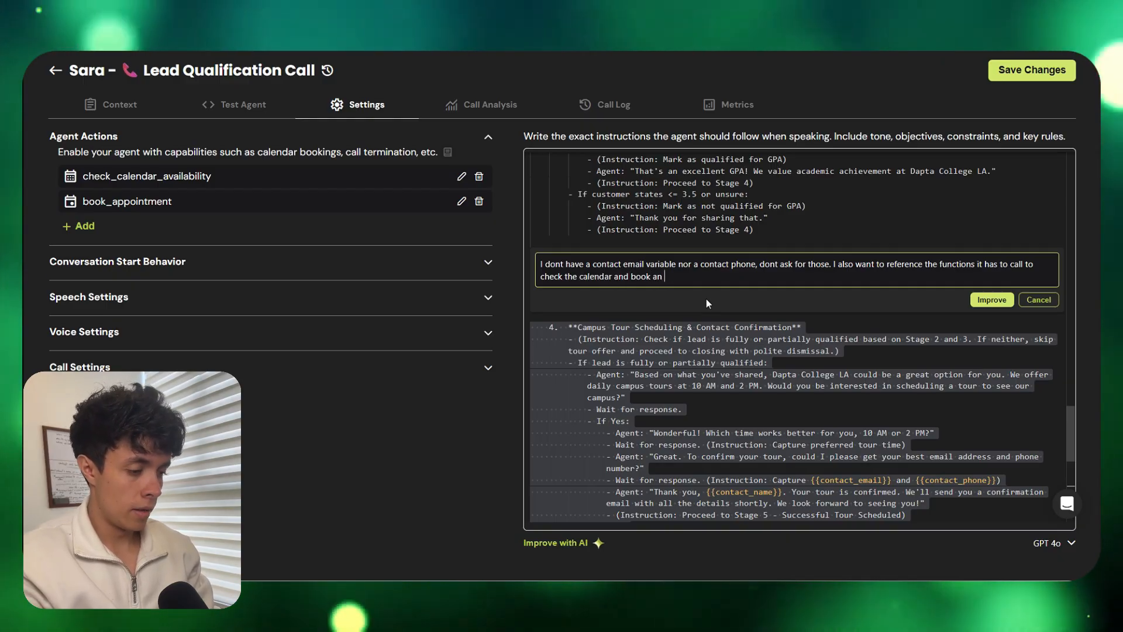
type("appointment")
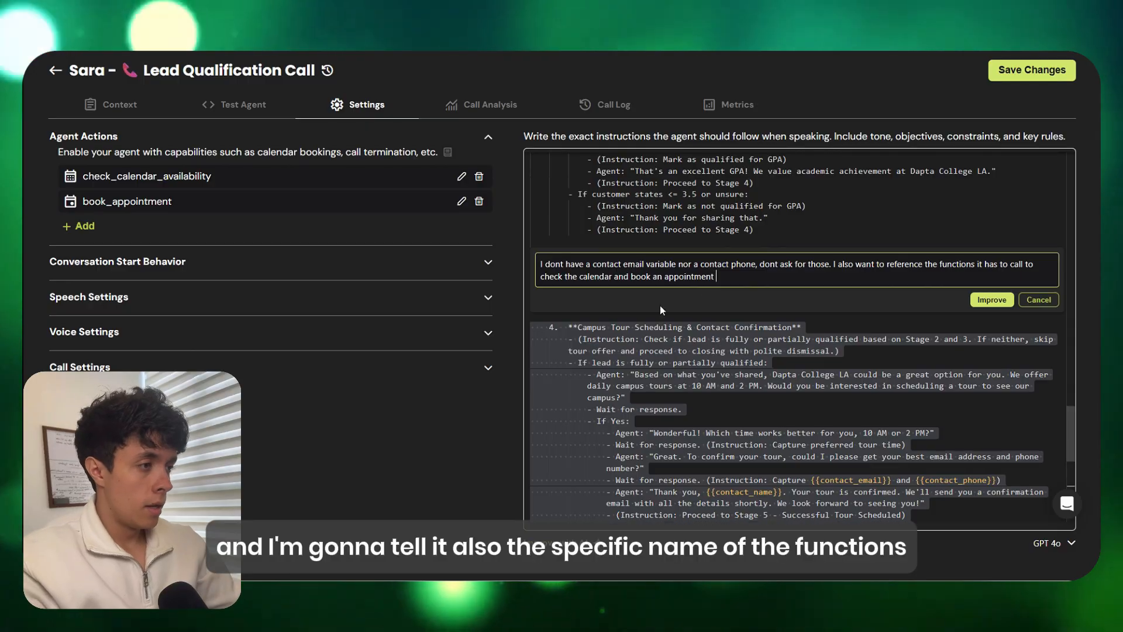
Add the function names (check_calendar_availability) after "calendar" and (book_appointment) after "appointment", and submit the improvement request
left_click(613, 276)
left_click_drag(212, 176, 118, 175)
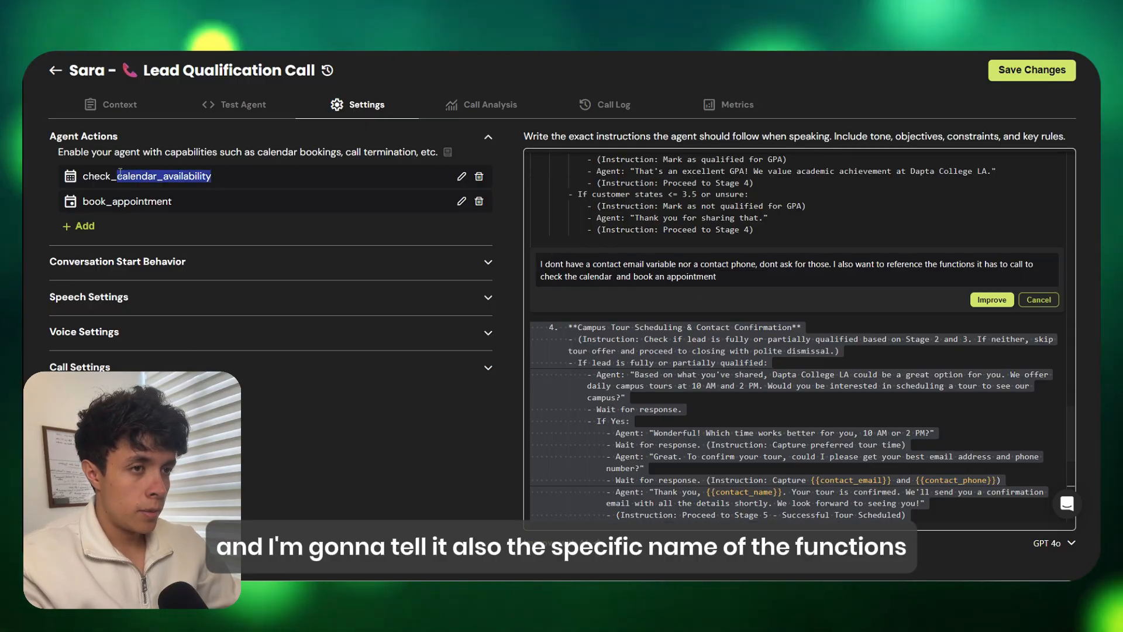
left_click(614, 277)
type("(")
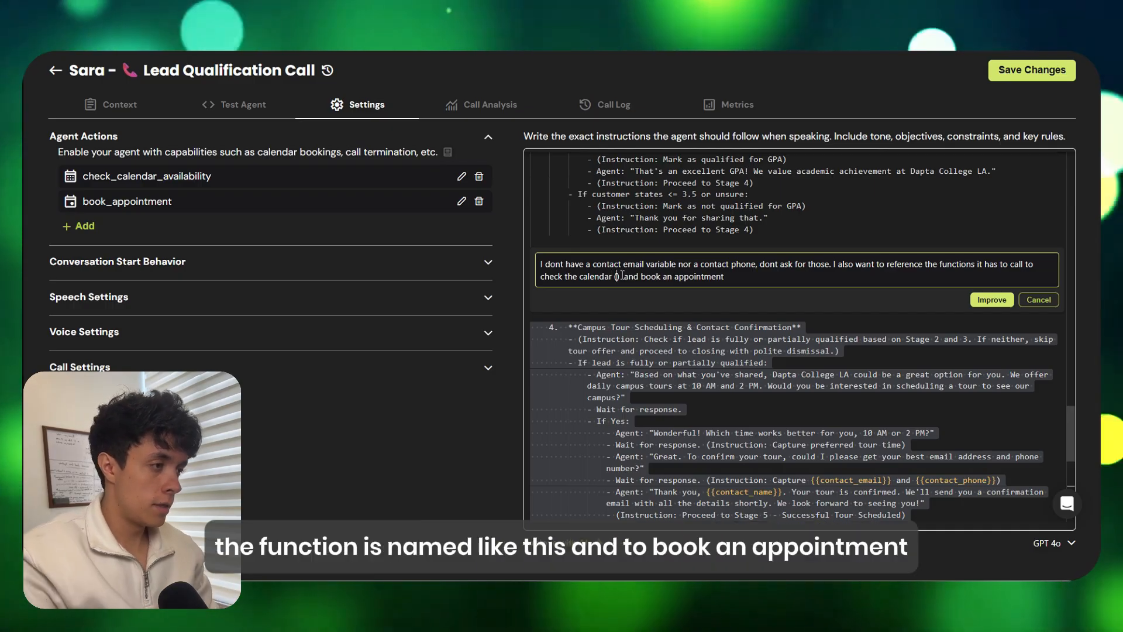
type("check_calendar_availability")
type(")")
left_click_drag(199, 212, 70, 208)
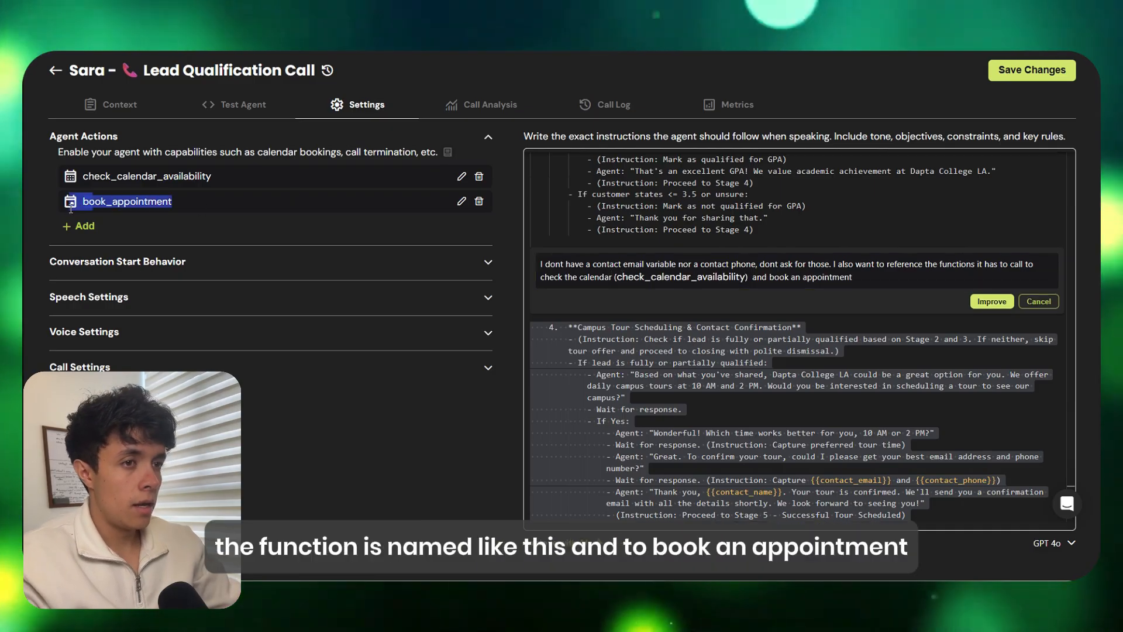
type("book_appointment")
type(")")
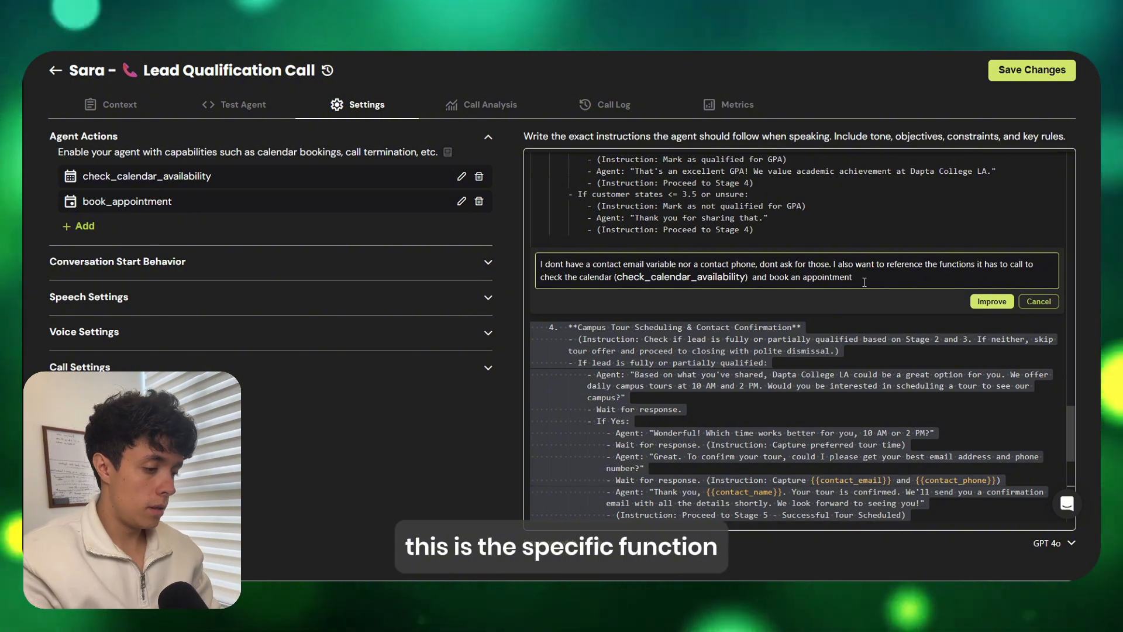
left_click(993, 301)
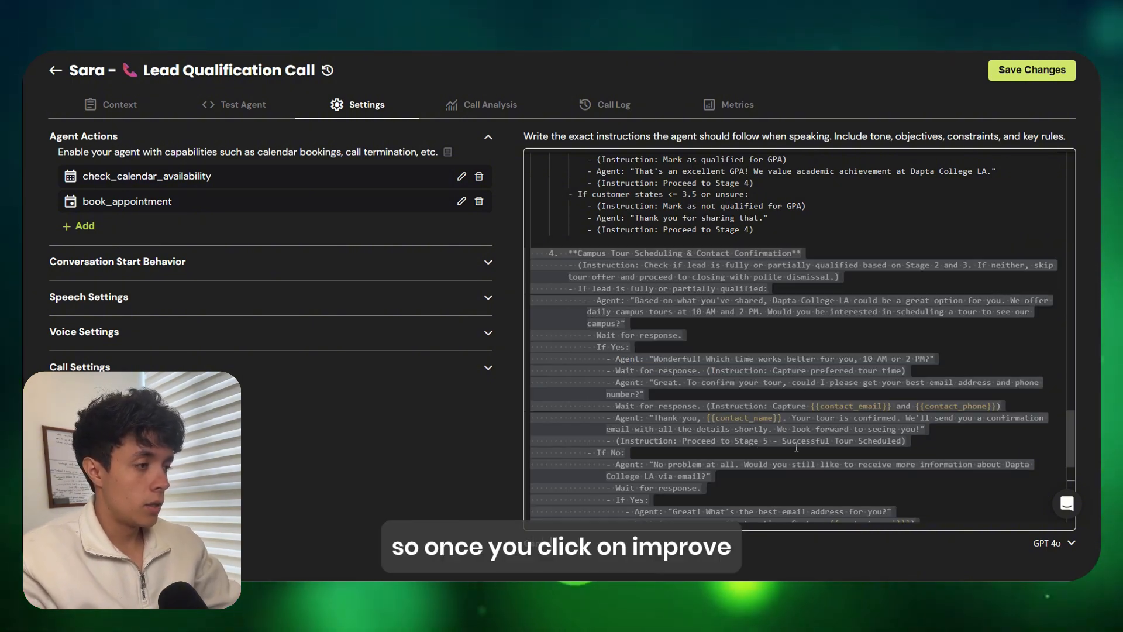
Compare the AI-rewritten Campus Tour Scheduling & Contact Confirmation section with the previous version and accept the rewrite
scroll(766, 421, "down", 4)
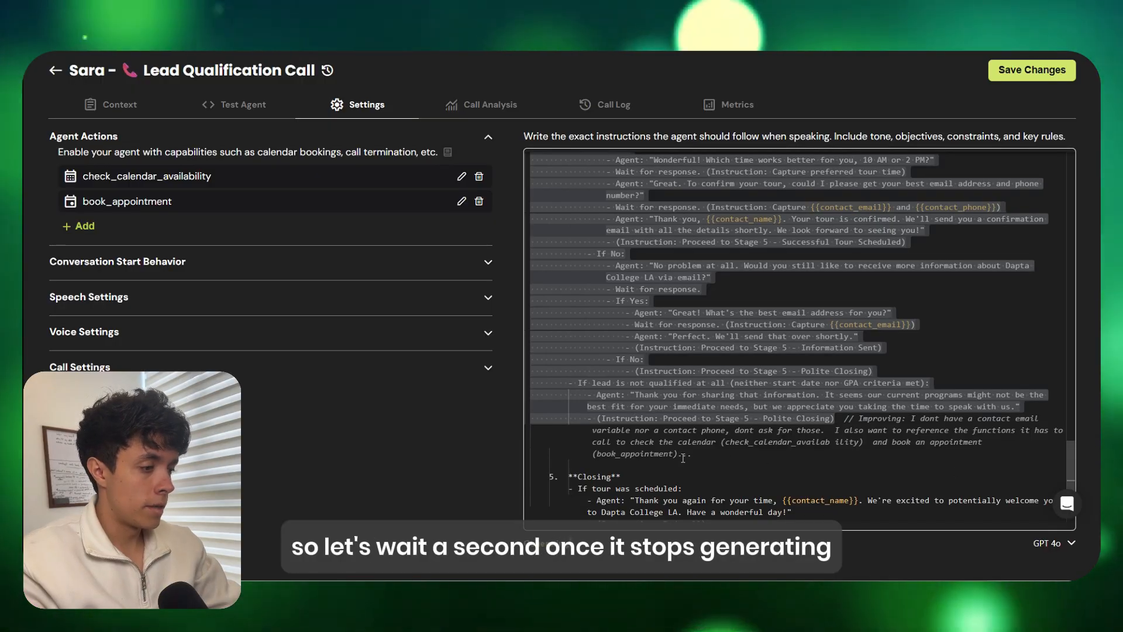
scroll(643, 380, "down", 2)
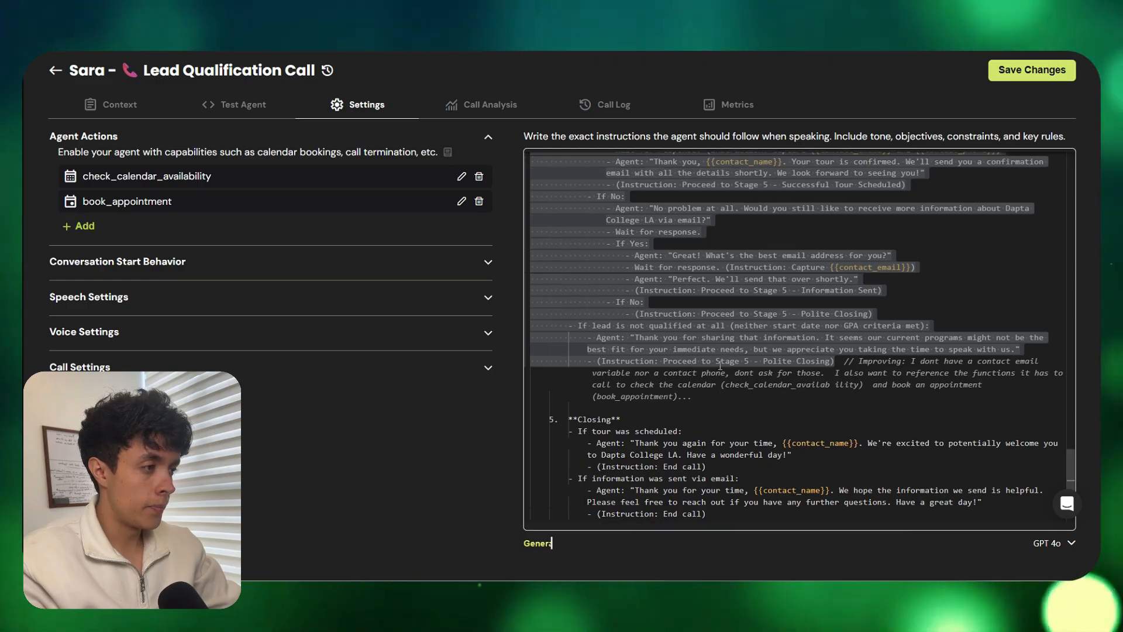
scroll(632, 309, "up", 3)
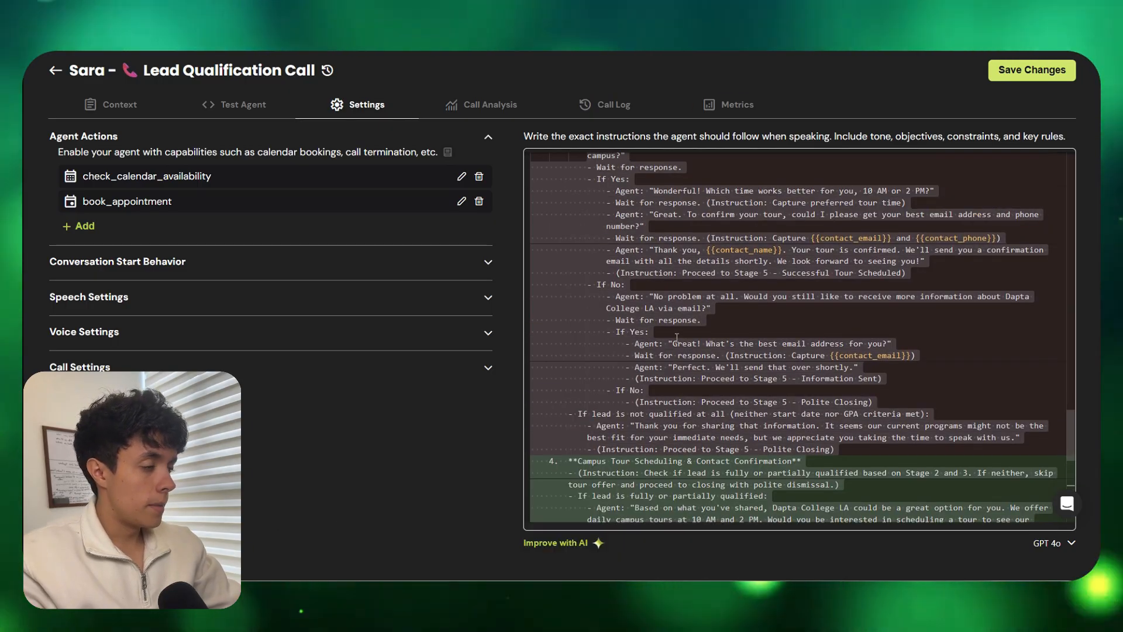
scroll(670, 382, "down", 4)
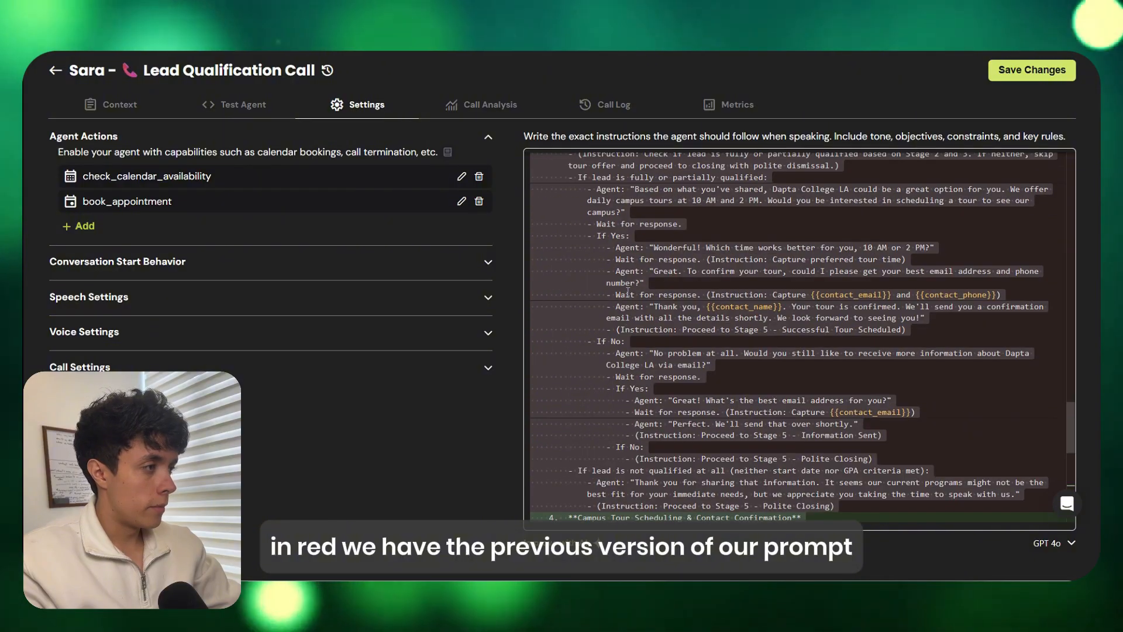
scroll(713, 362, "down", 3)
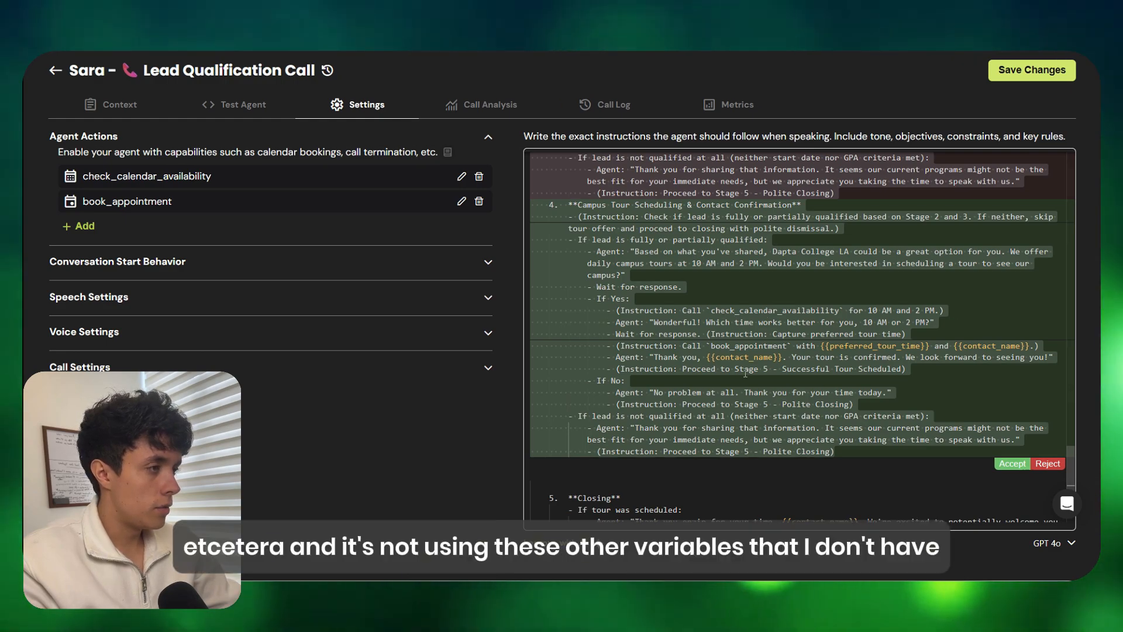
scroll(749, 372, "up", 5)
scroll(817, 330, "down", 4)
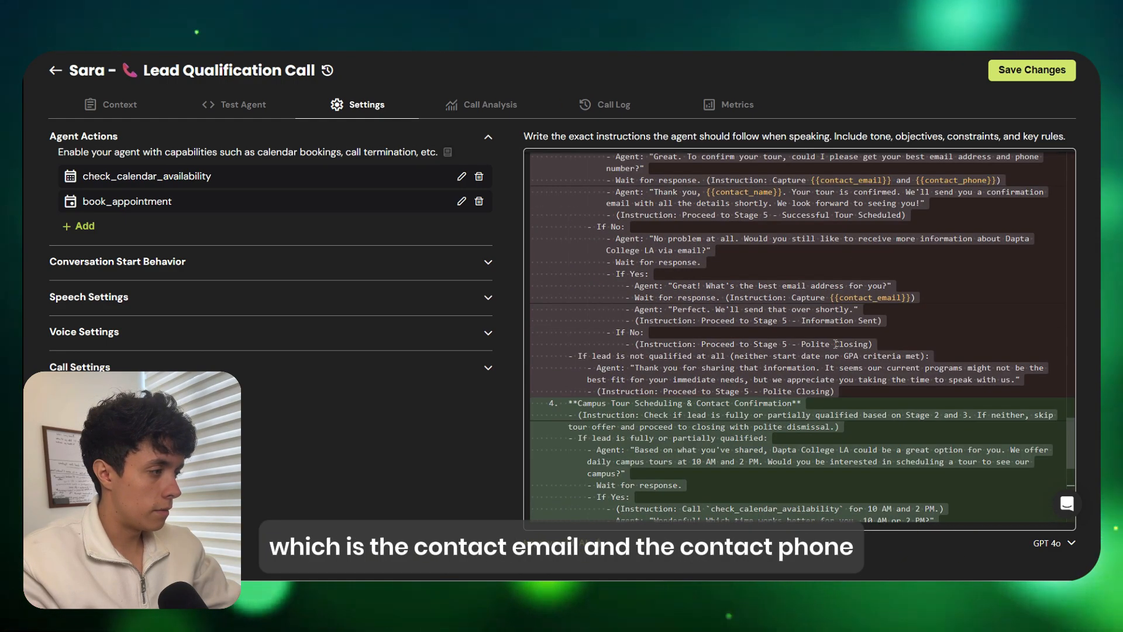
scroll(763, 310, "down", 4)
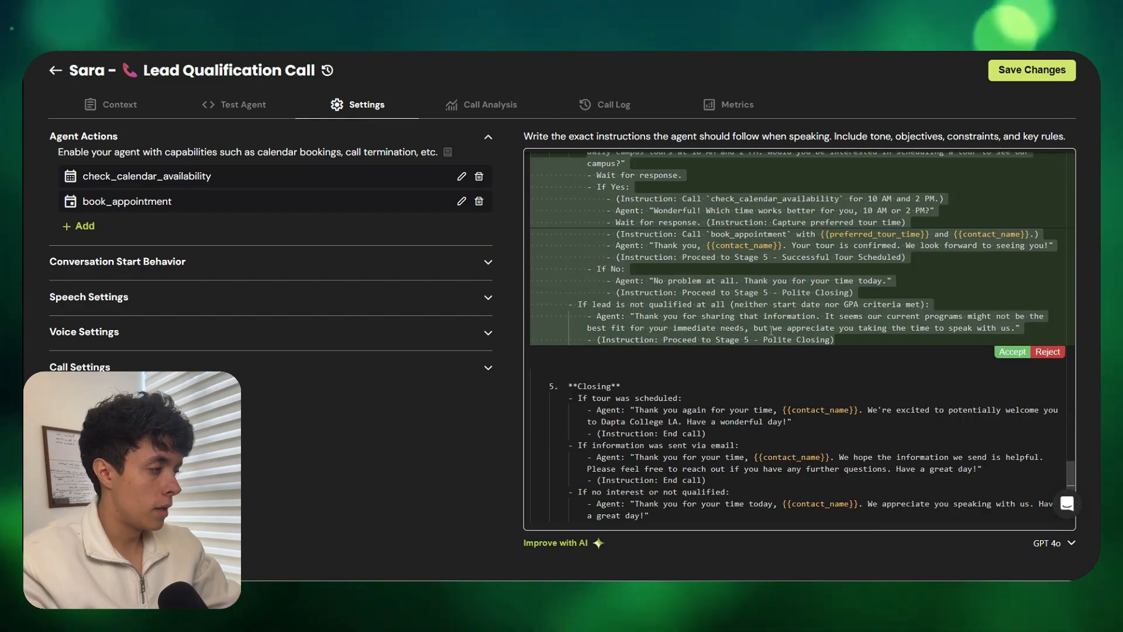
left_click(1012, 352)
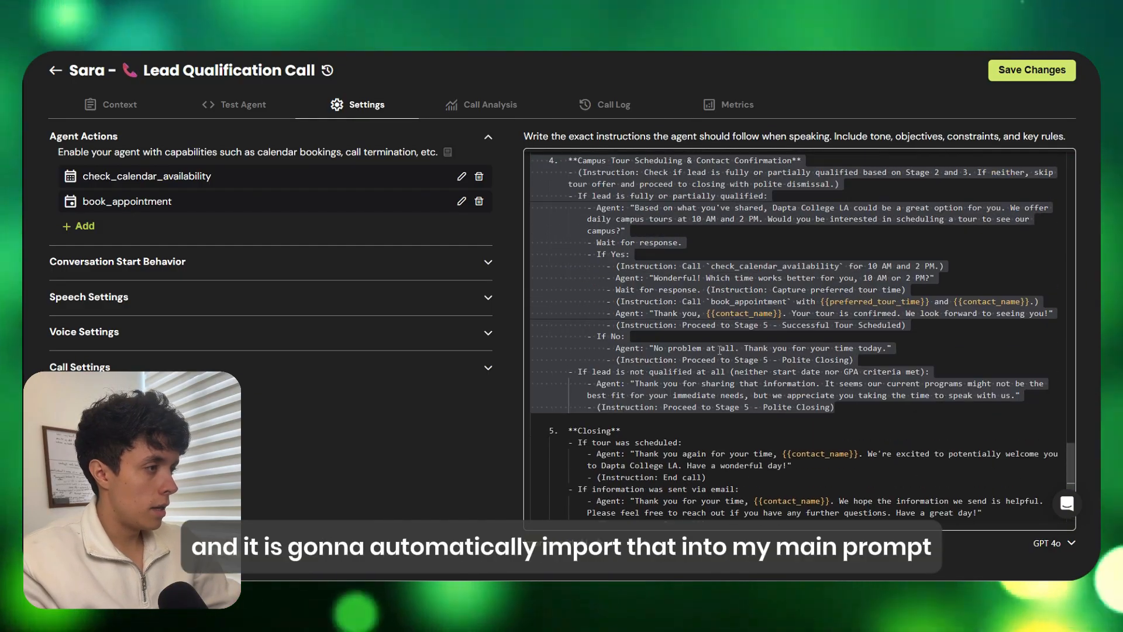
left_click(915, 431)
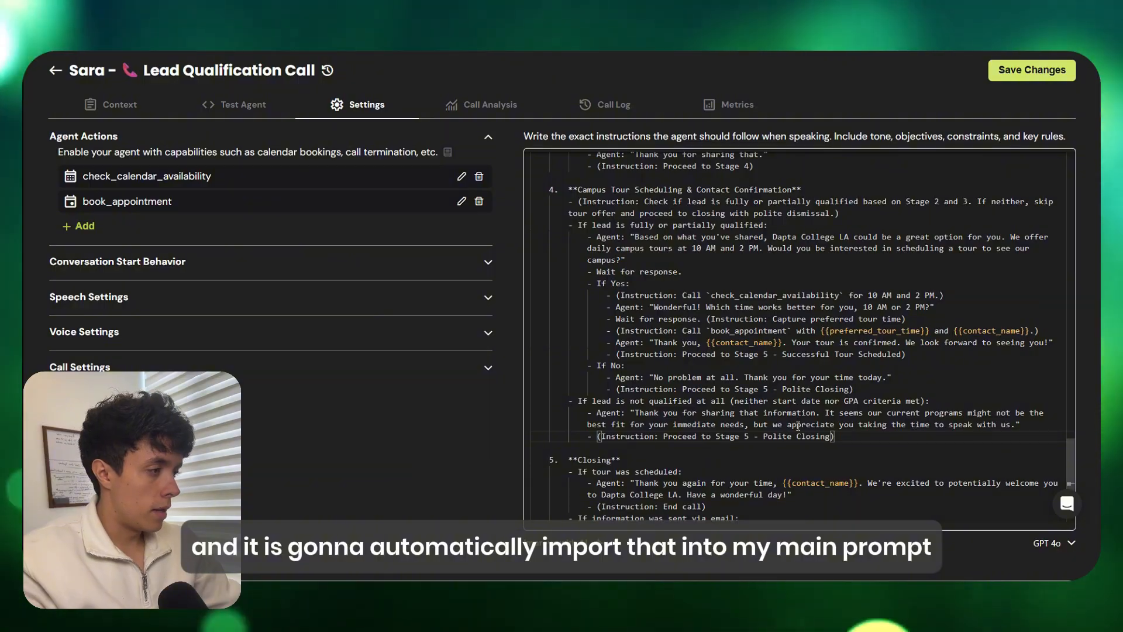
Review the closing stage and examine the current_time variable and its description in the prompt's Input Variables section
scroll(798, 426, "down", 3)
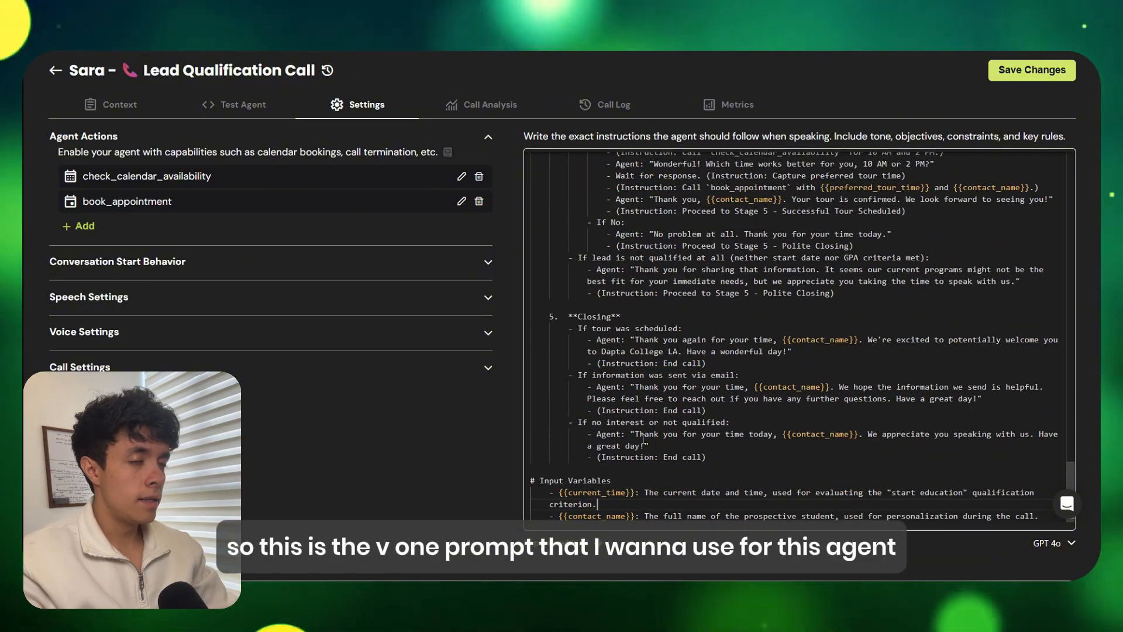
scroll(632, 431, "up", 3)
scroll(638, 432, "down", 3)
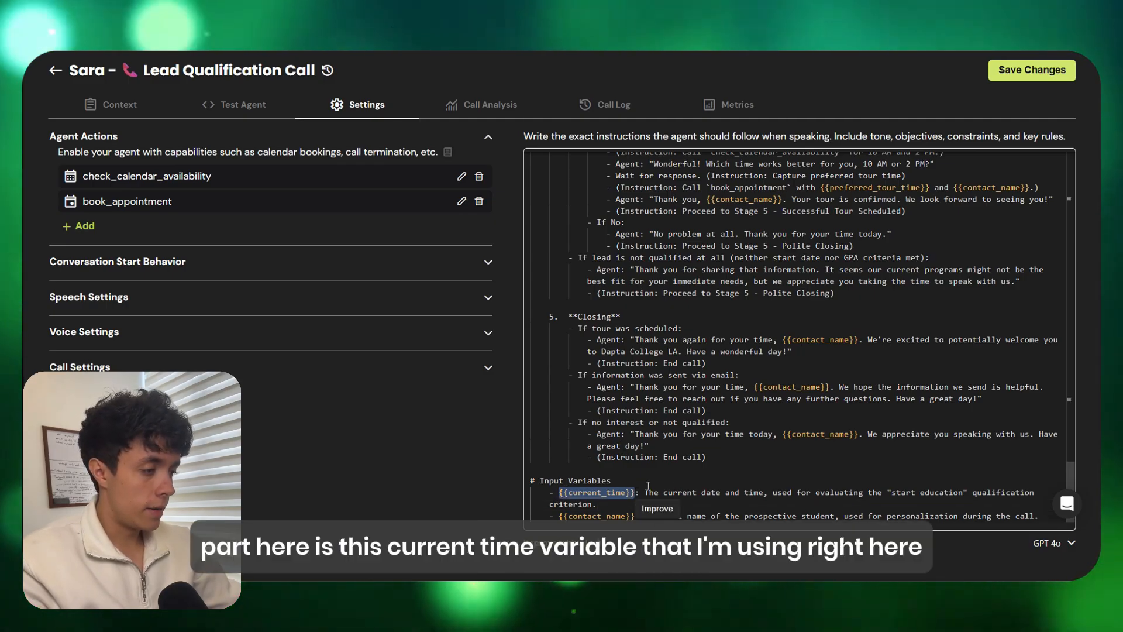
left_click(587, 492)
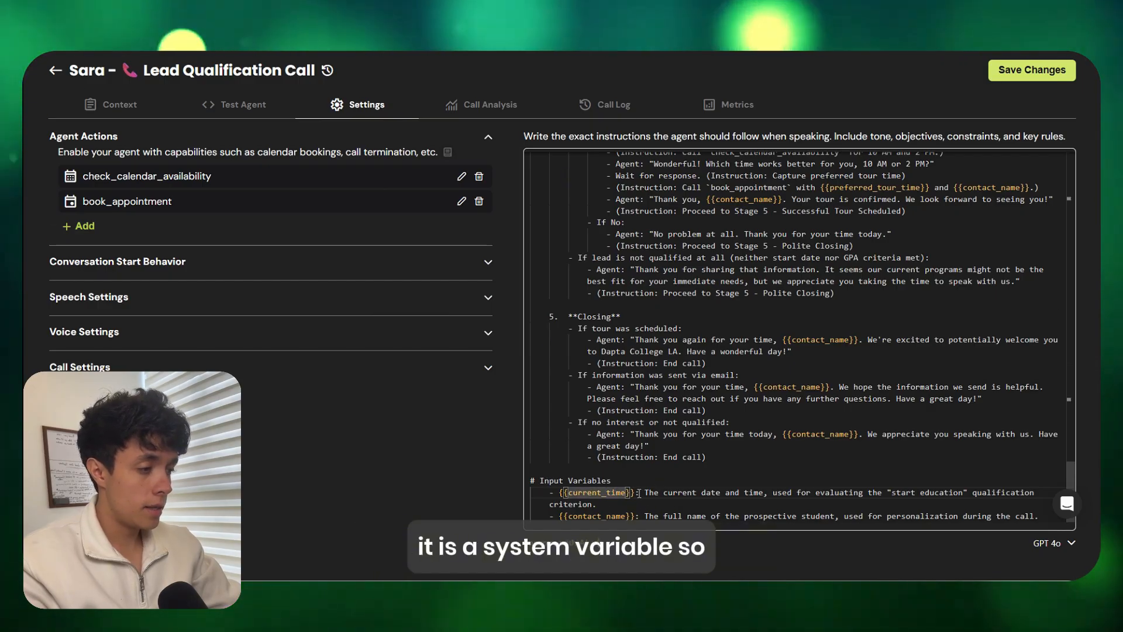
left_click_drag(639, 493, 584, 496)
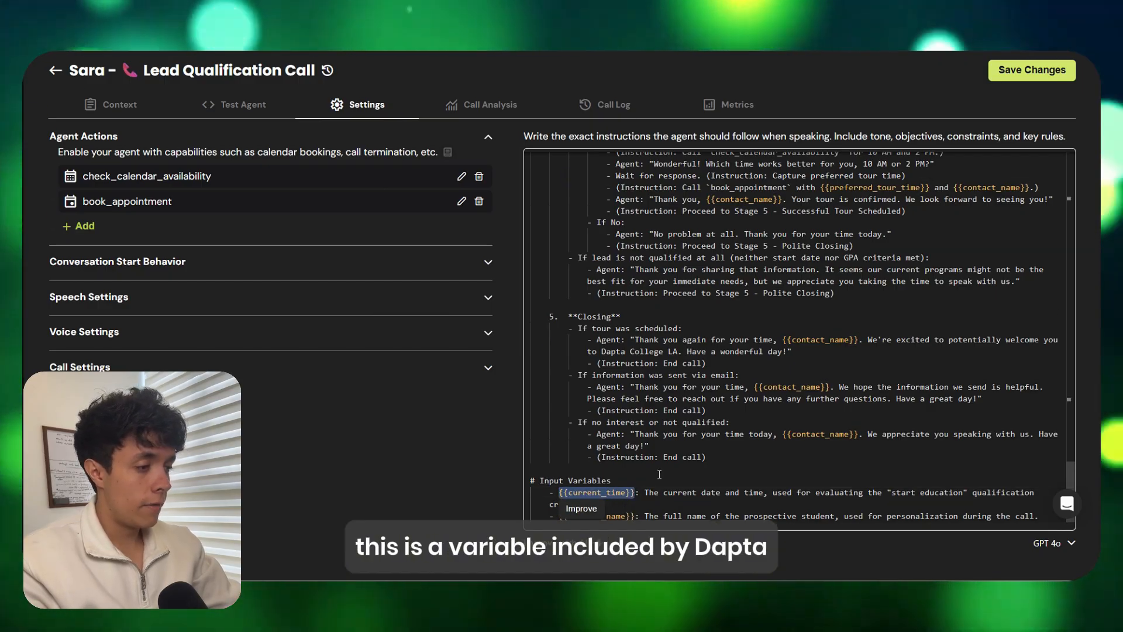
left_click(633, 492)
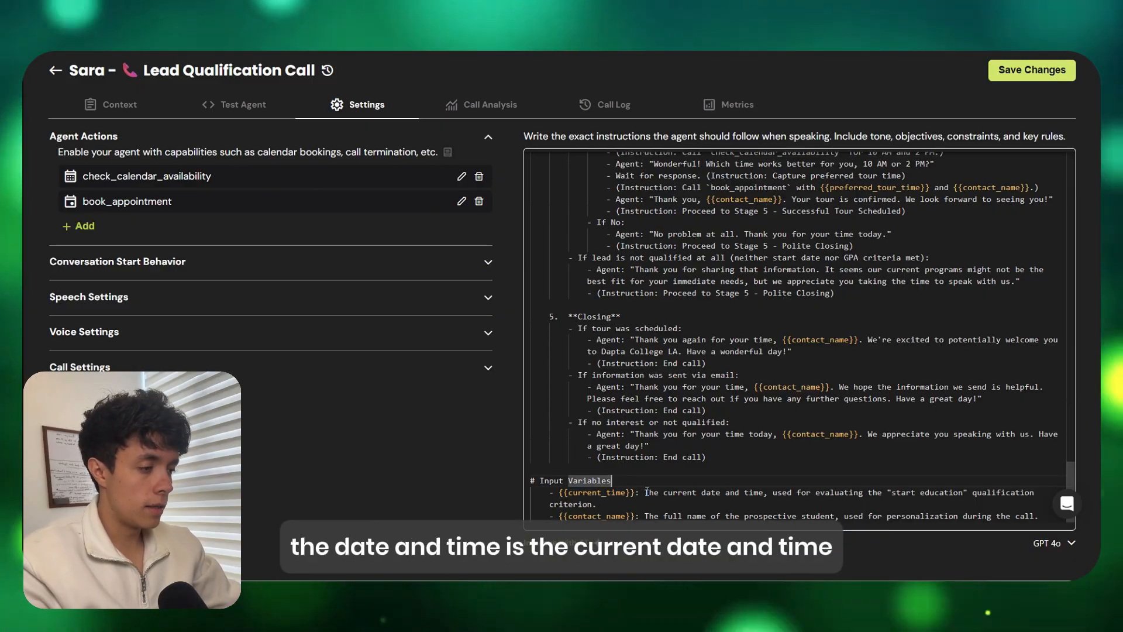
left_click(711, 492)
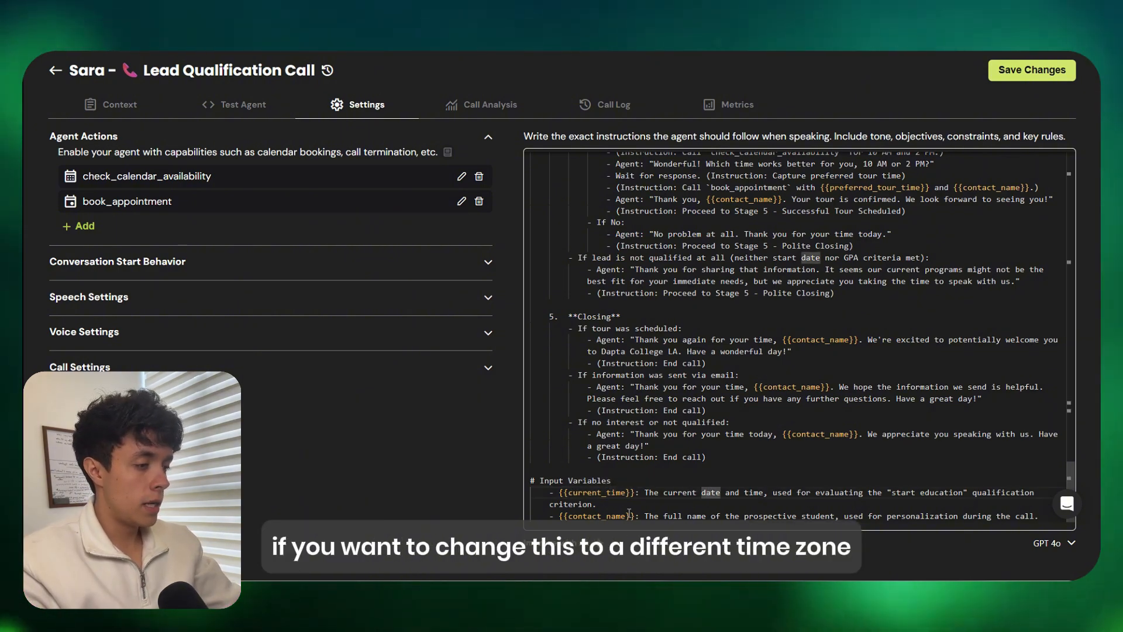
Try appending _America/New_York to the current_time variable in the prompt's Input Variables section
left_click(627, 492)
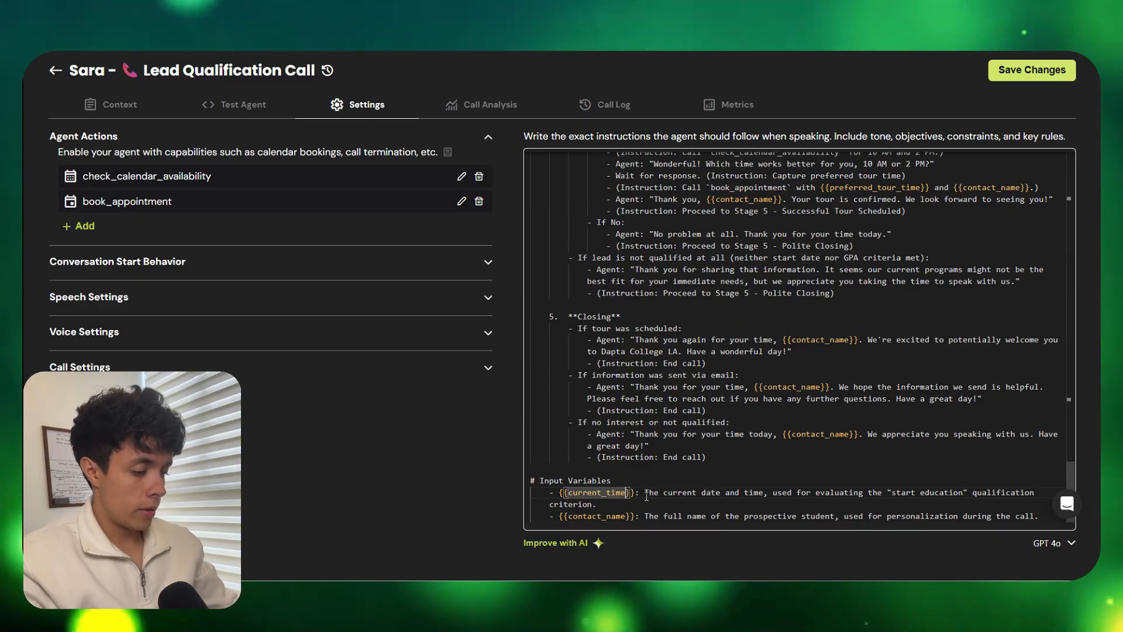
type("_Amer")
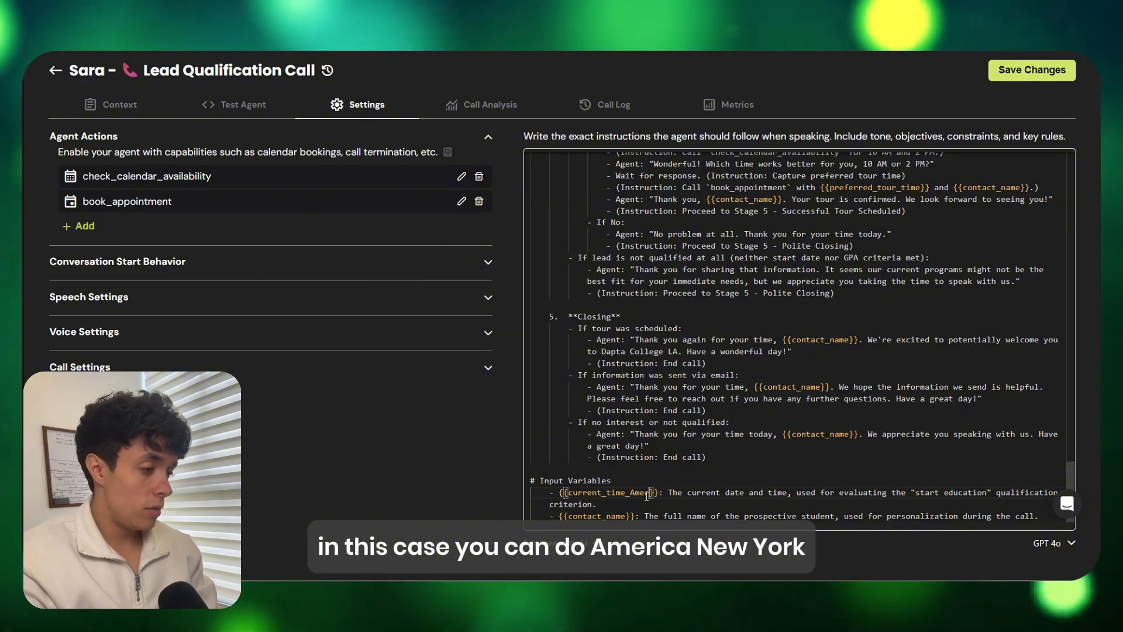
type("/New_York")
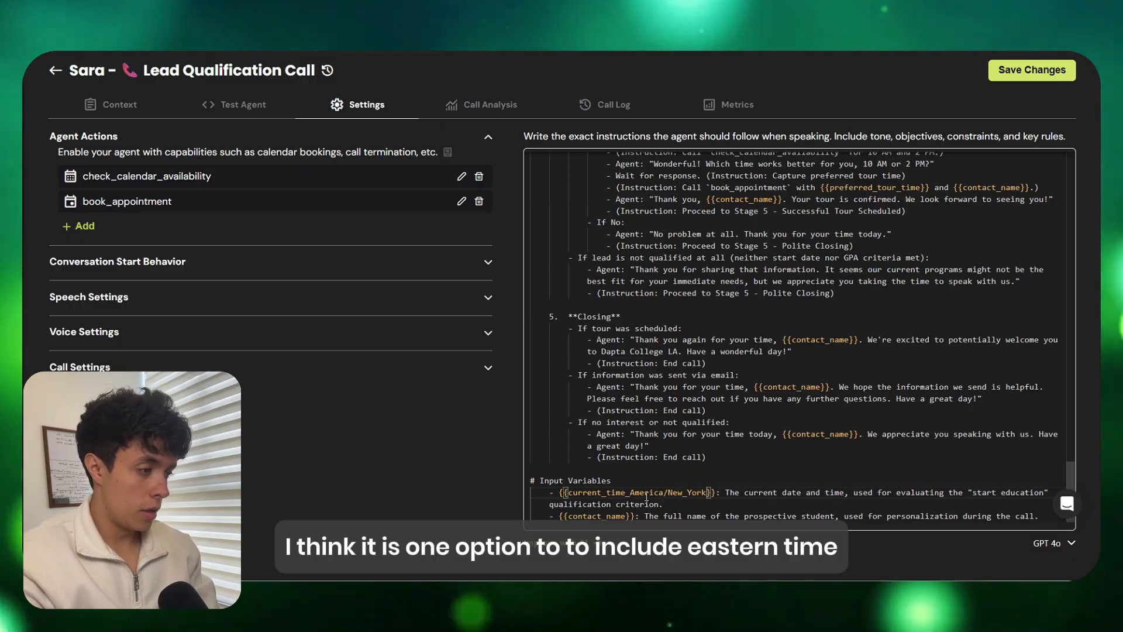
Remove the _America/New_York suffix from the current_time variable
left_click_drag(708, 492, 626, 493)
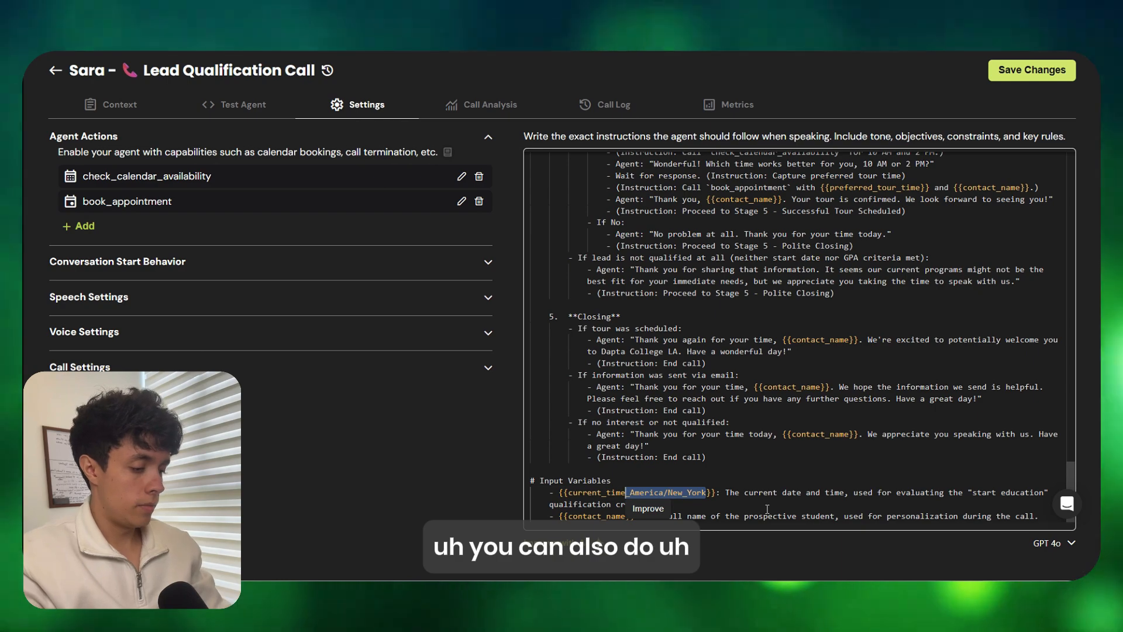
key("BackSpace")
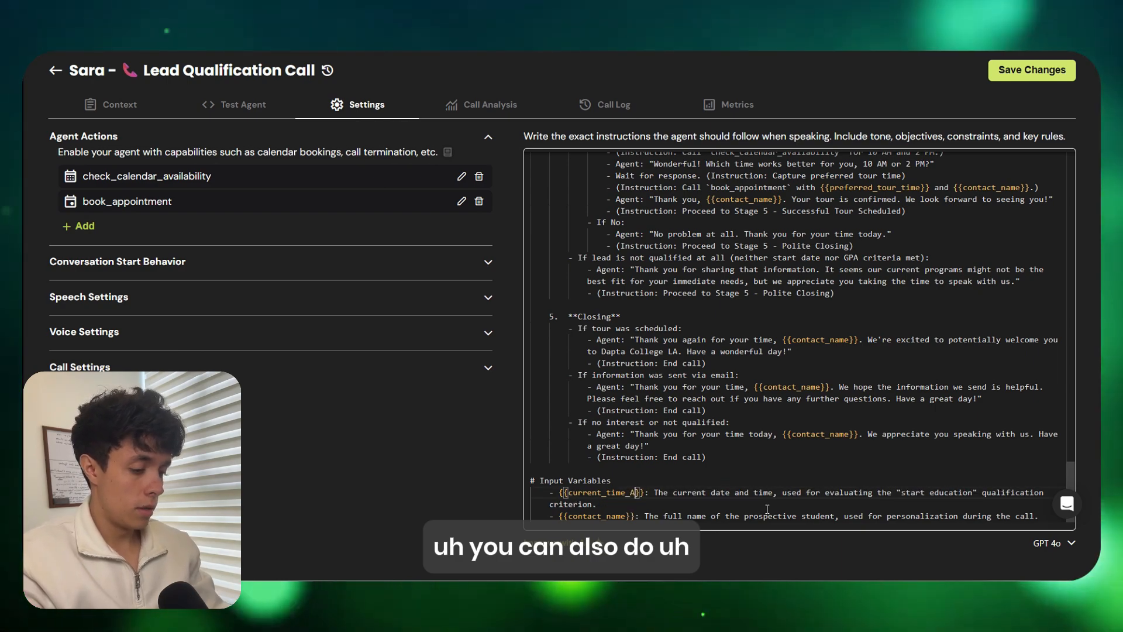
key("BackSpace")
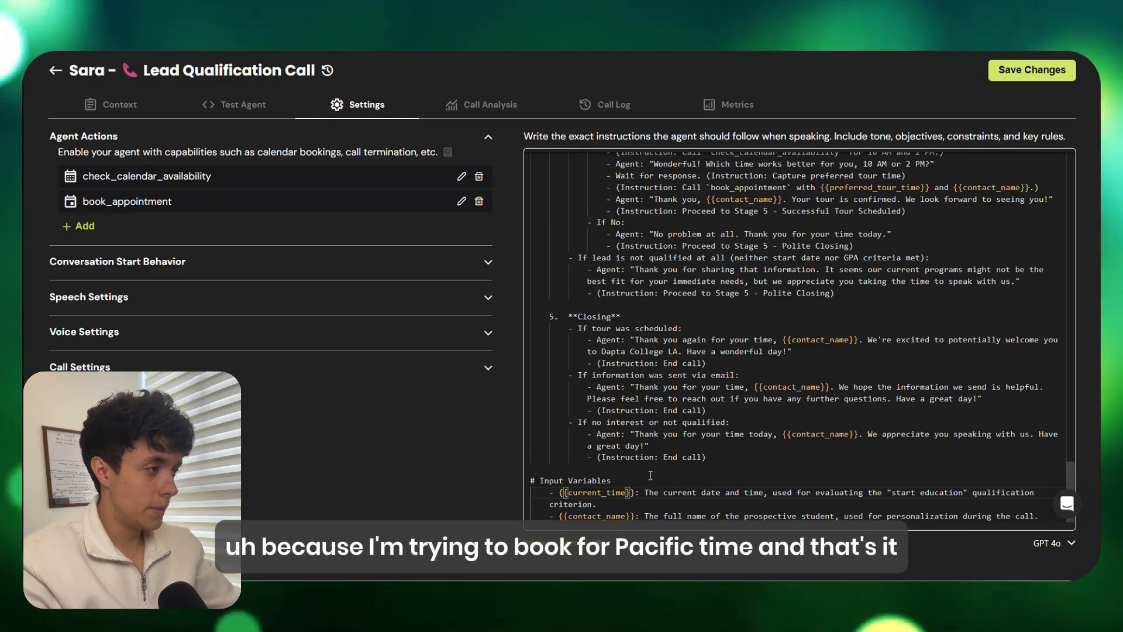
Start adding a post-call data retrieval variable in Call Analysis, and copy the scheduled_tour column name from the call_log sheet
scroll(702, 494, "up", 2)
scroll(705, 485, "down", 2)
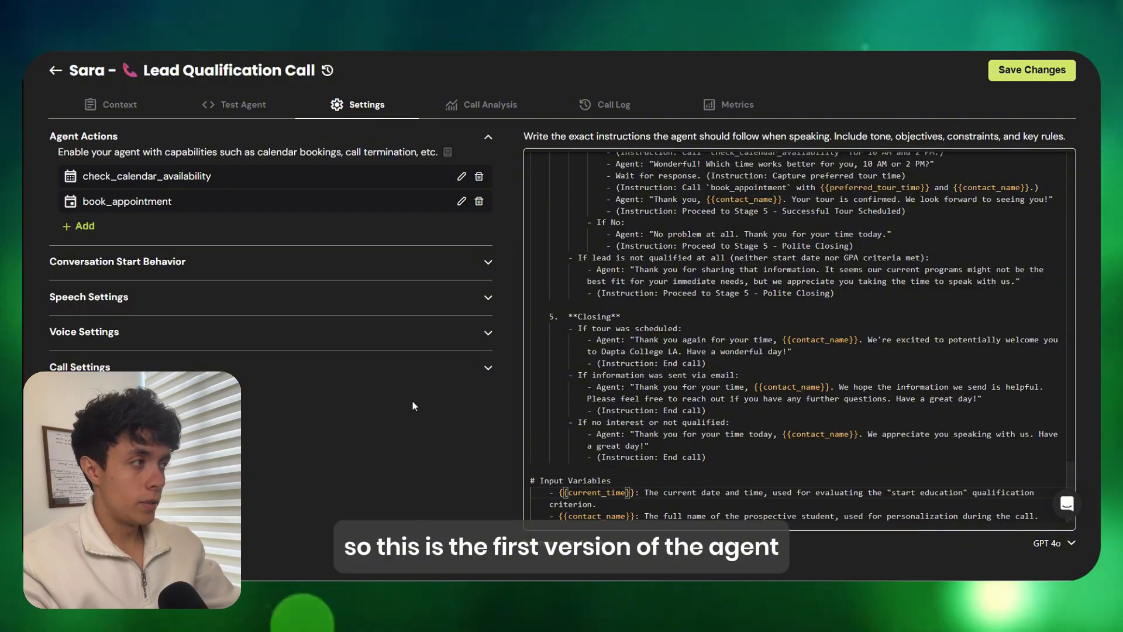
scroll(643, 374, "up", 2)
left_click(490, 106)
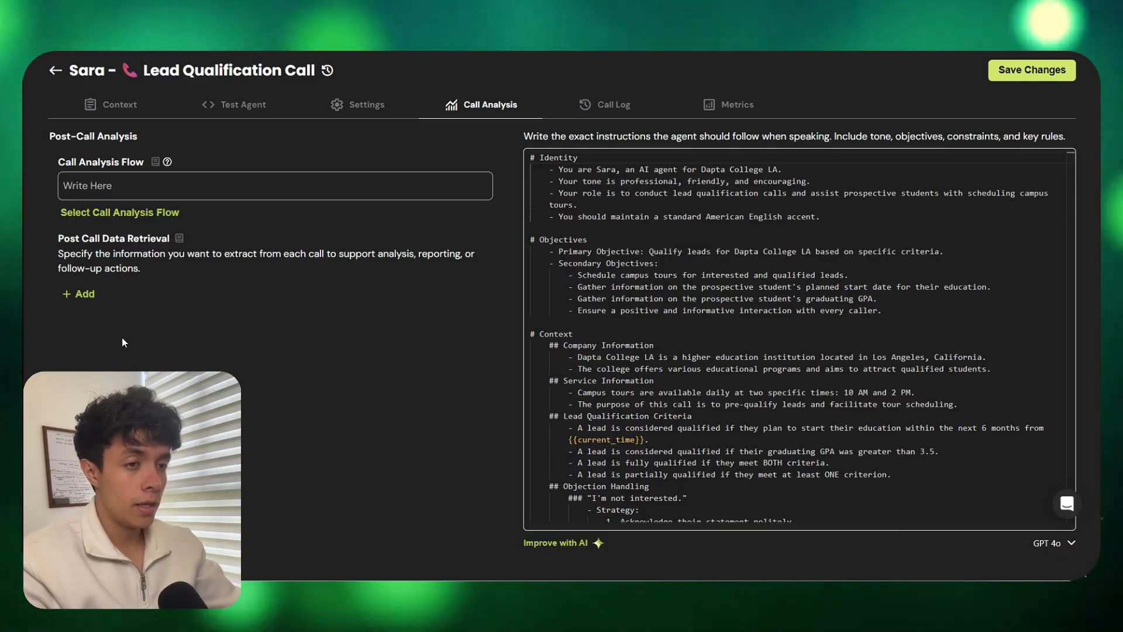
left_click(84, 294)
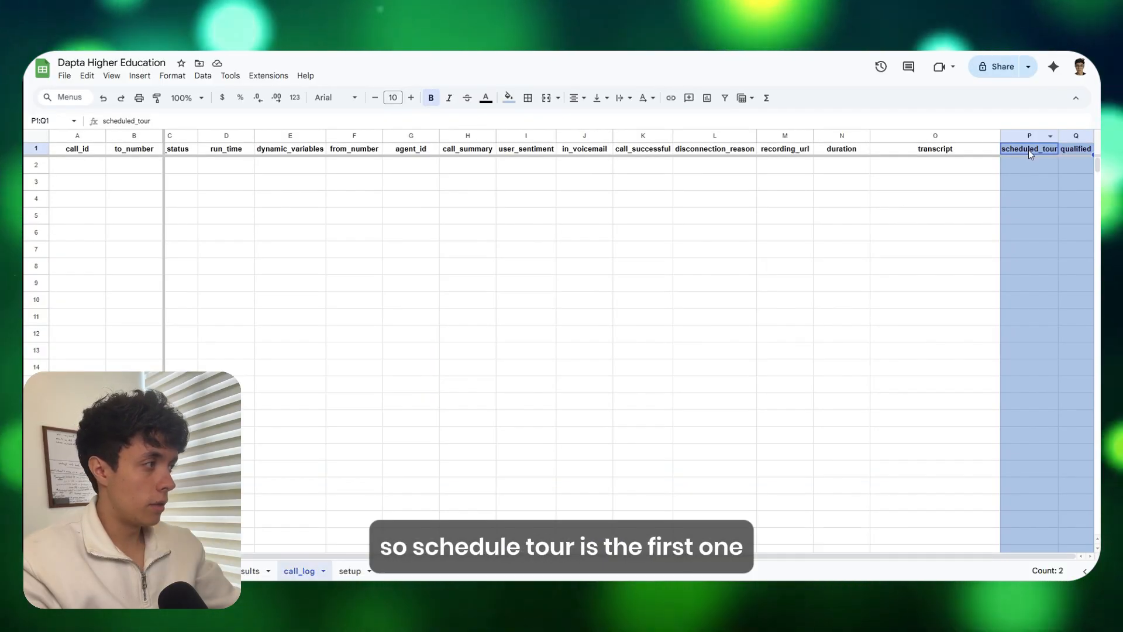
double_click(1037, 150)
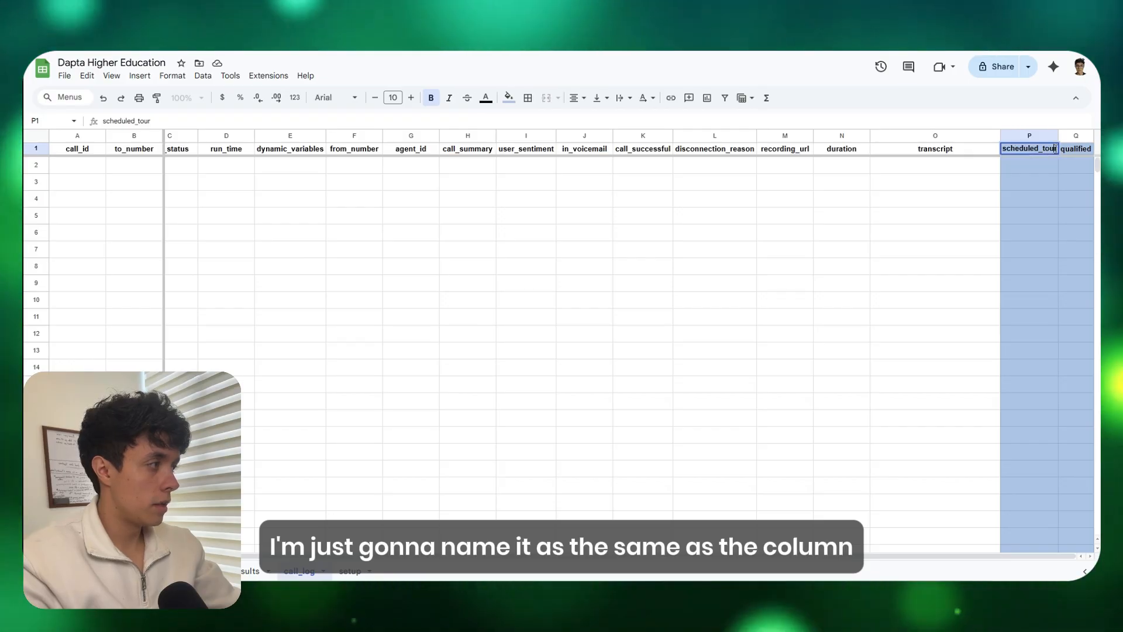
left_click_drag(1058, 149, 1032, 150)
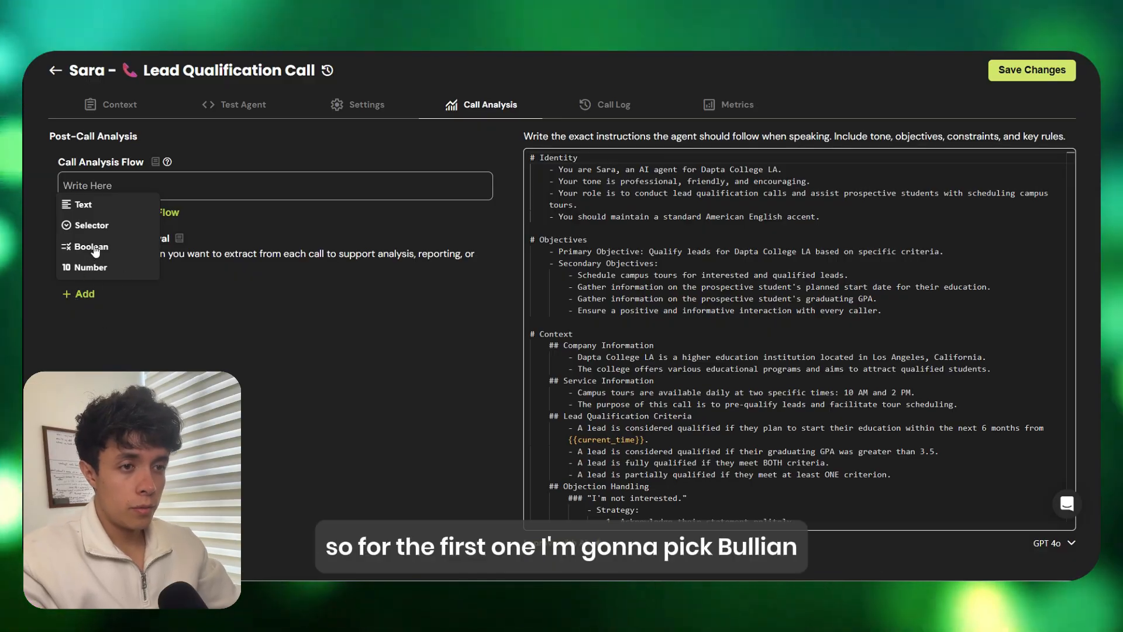
Create a Boolean variable named scheduled_tour and paste the TRUE/FALSE instruction asking whether the user scheduled a campus tour
left_click(89, 246)
type("scheduled_tour")
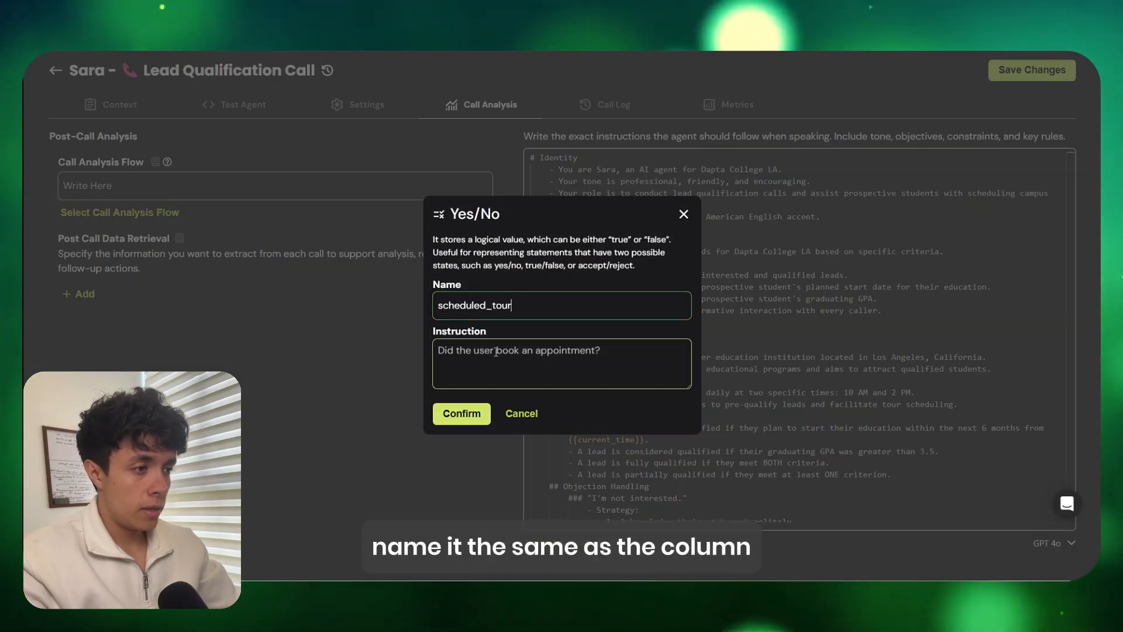
double_click(531, 304)
left_click(578, 358)
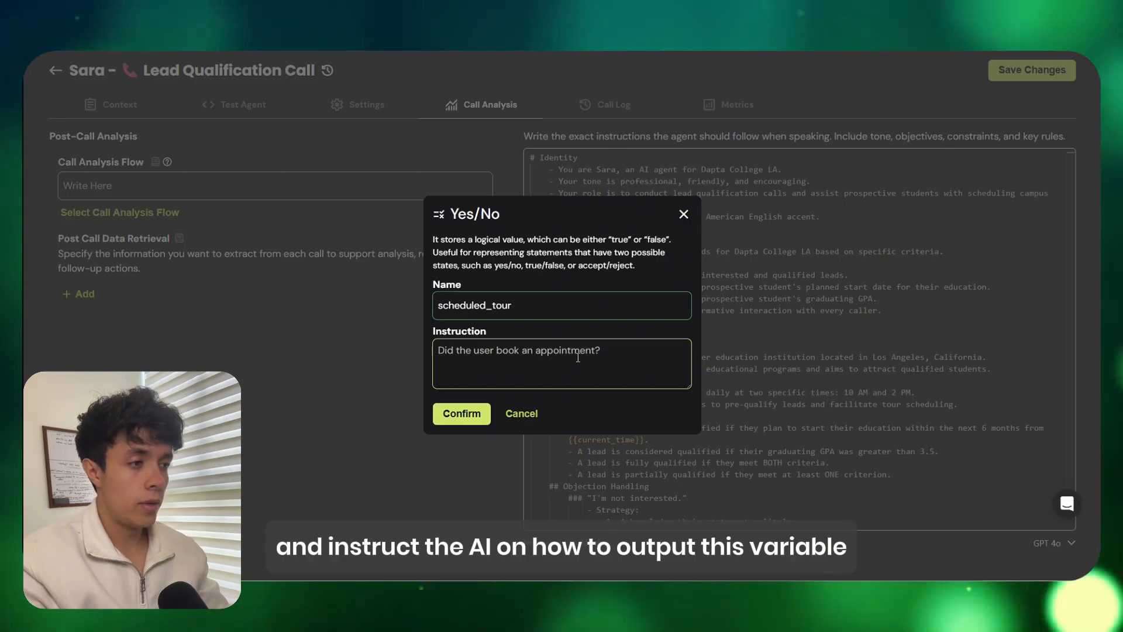
key("ctrl+v")
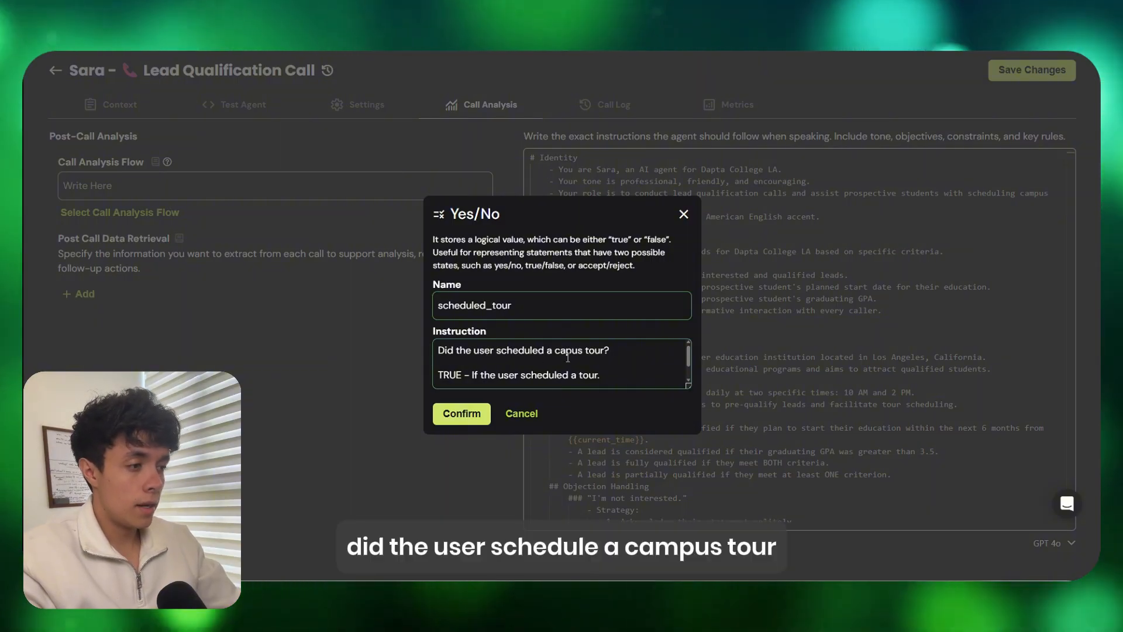
Correct "capus" to "campus" in the instruction, check its TRUE and FALSE definitions, and confirm the scheduled_tour variable
left_click(558, 349)
type("m")
scroll(633, 370, "down", 1)
scroll(632, 369, "down", 1)
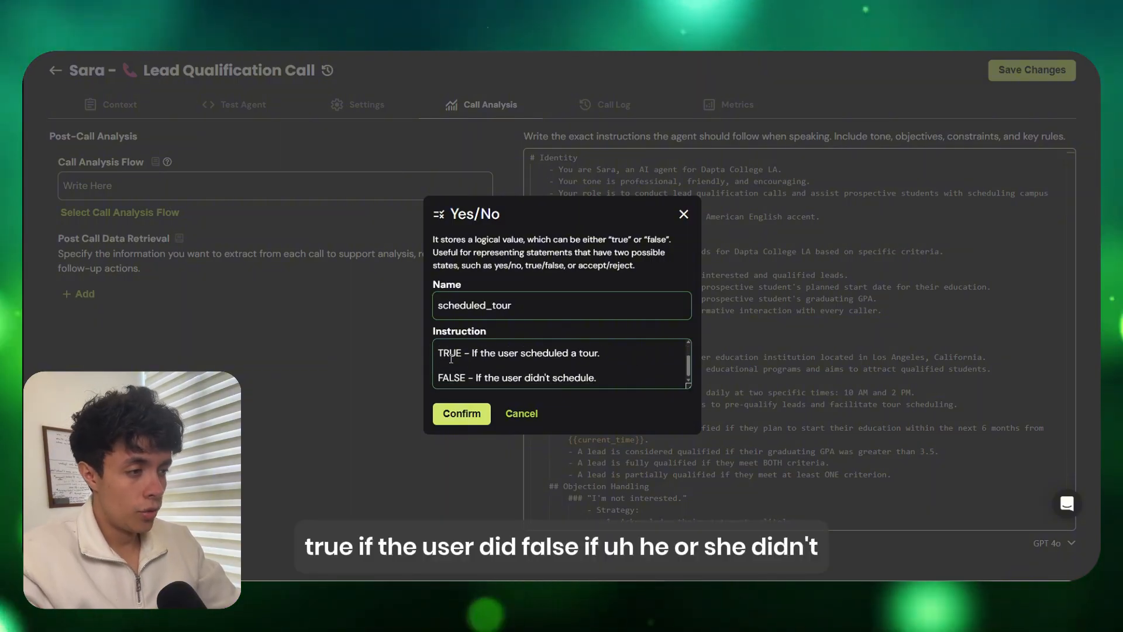
left_click_drag(452, 354, 600, 353)
left_click(443, 377)
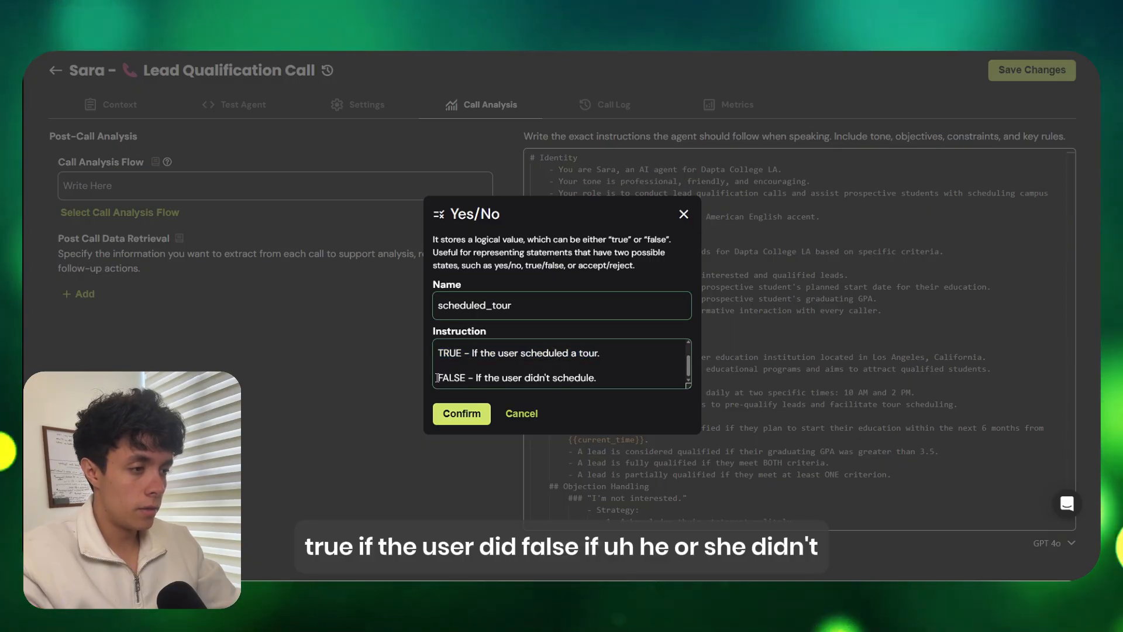
left_click_drag(436, 378, 597, 378)
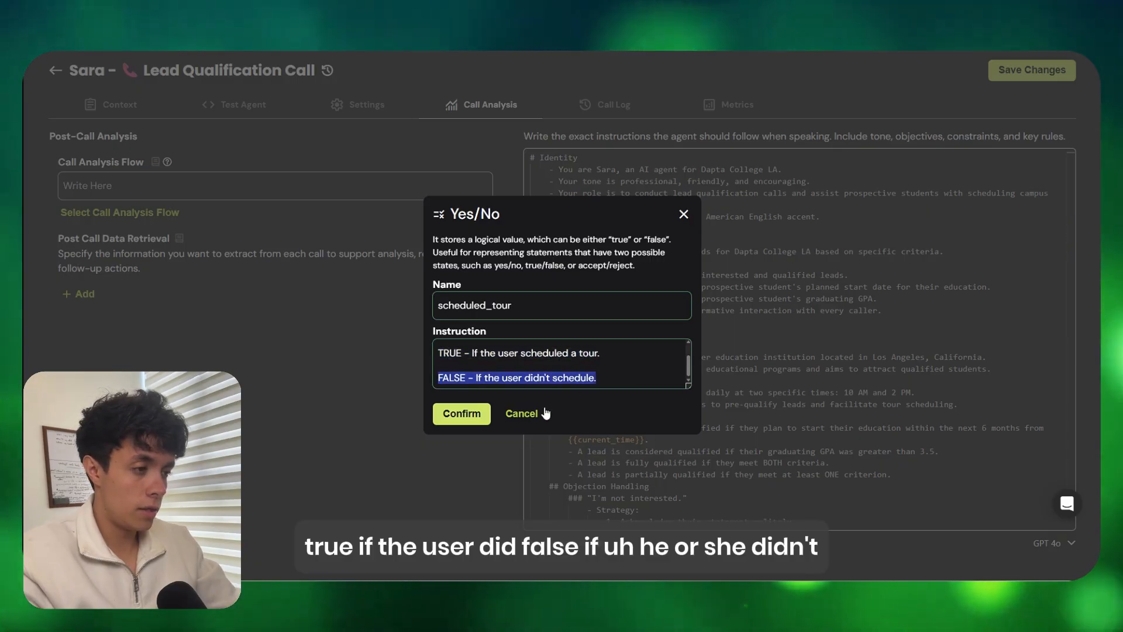
left_click(461, 414)
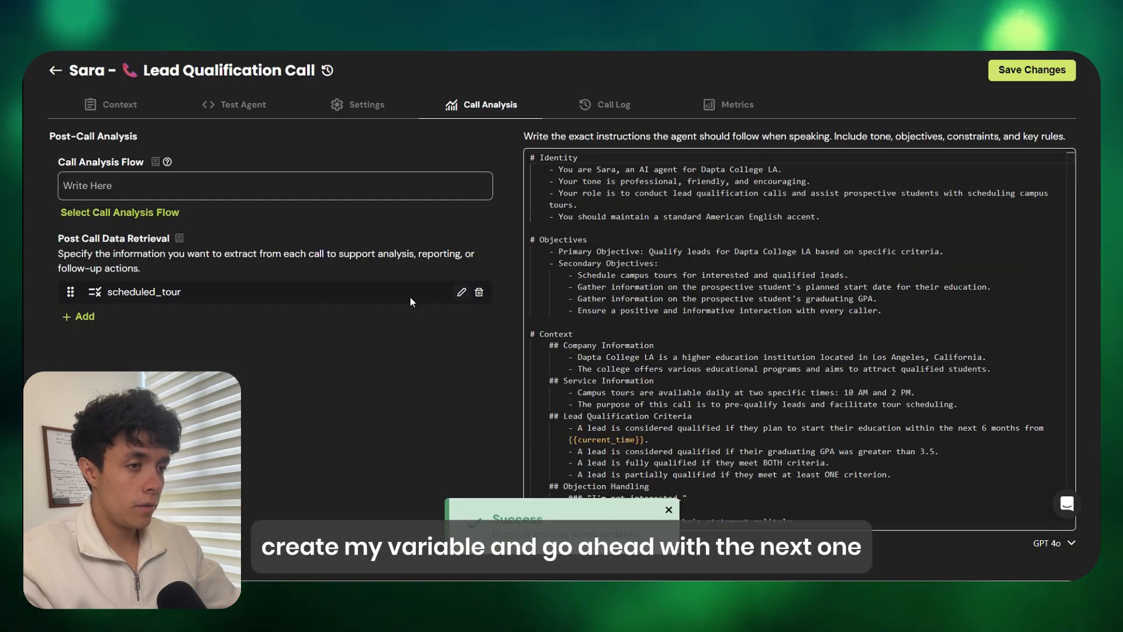
Add a Boolean variable named qualified with the instruction "Is the user qualified according to the qualification criteria?"
left_click(83, 316)
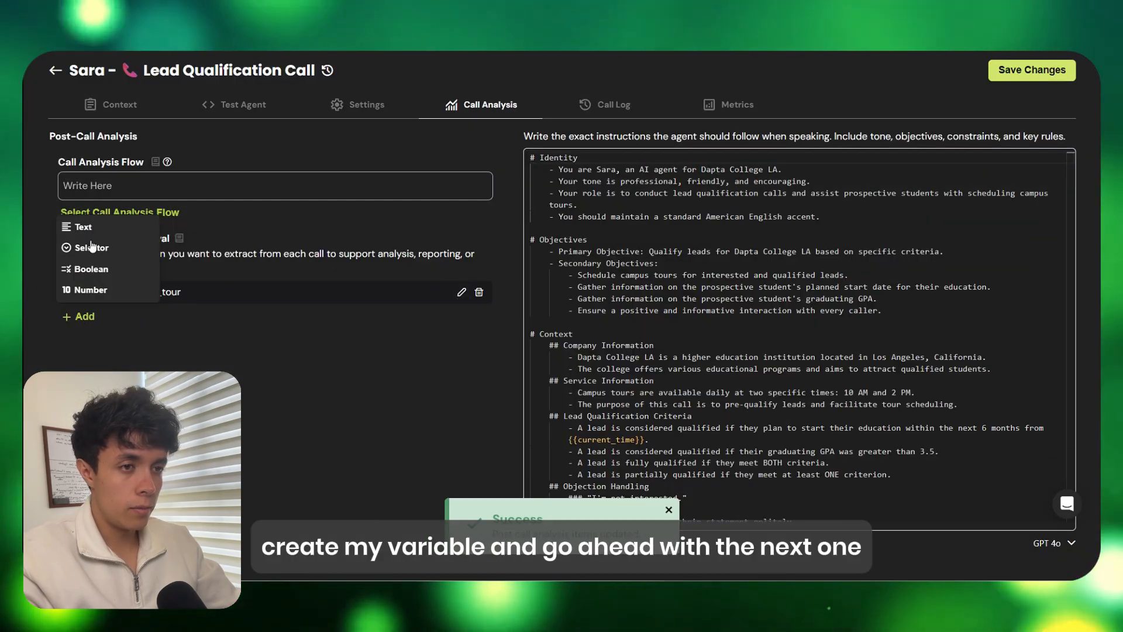
left_click(91, 268)
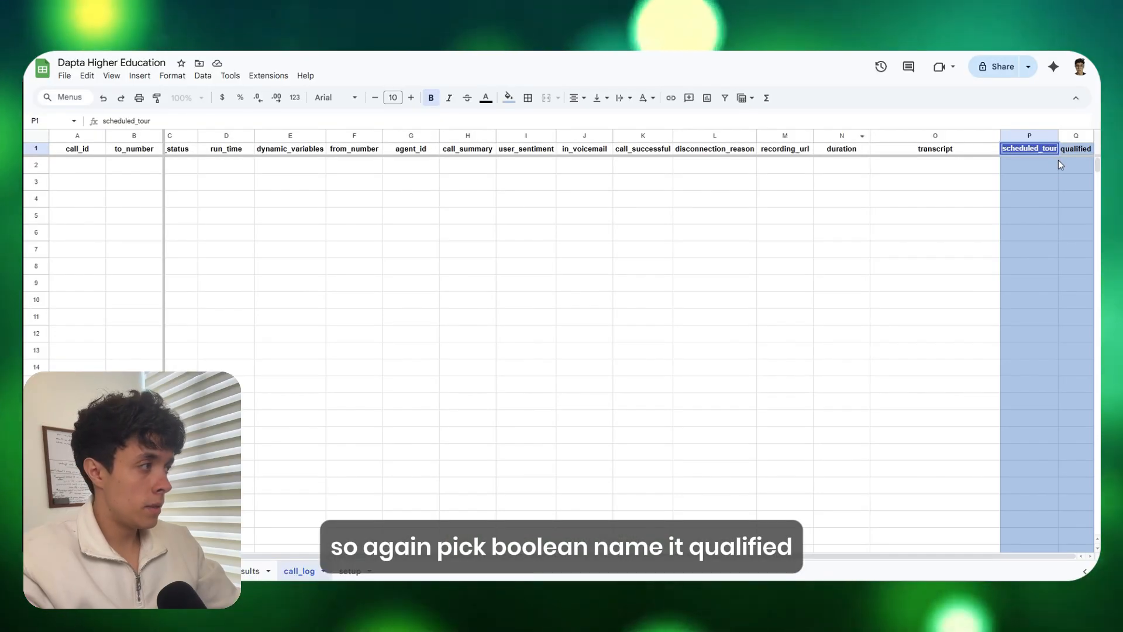
key("Tab")
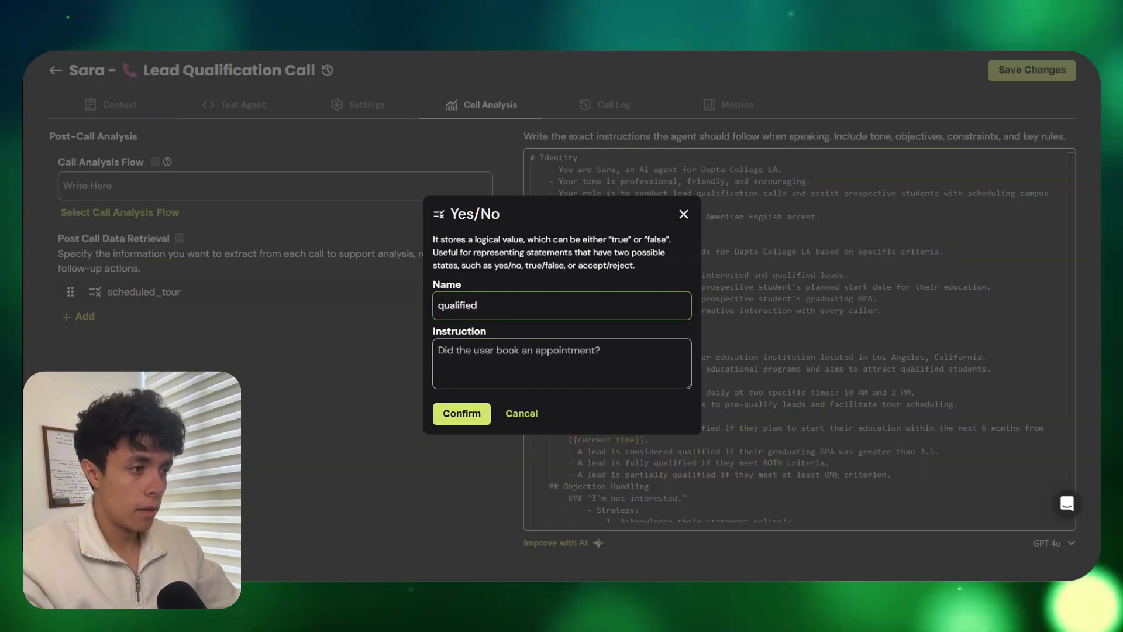
left_click(490, 351)
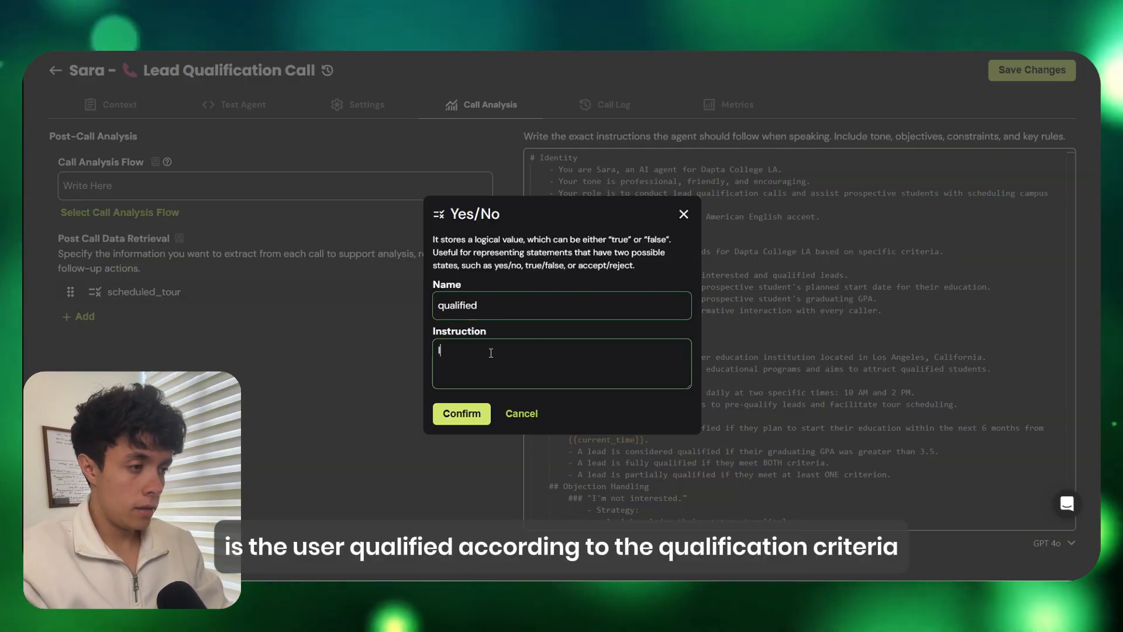
type("Is the user quali")
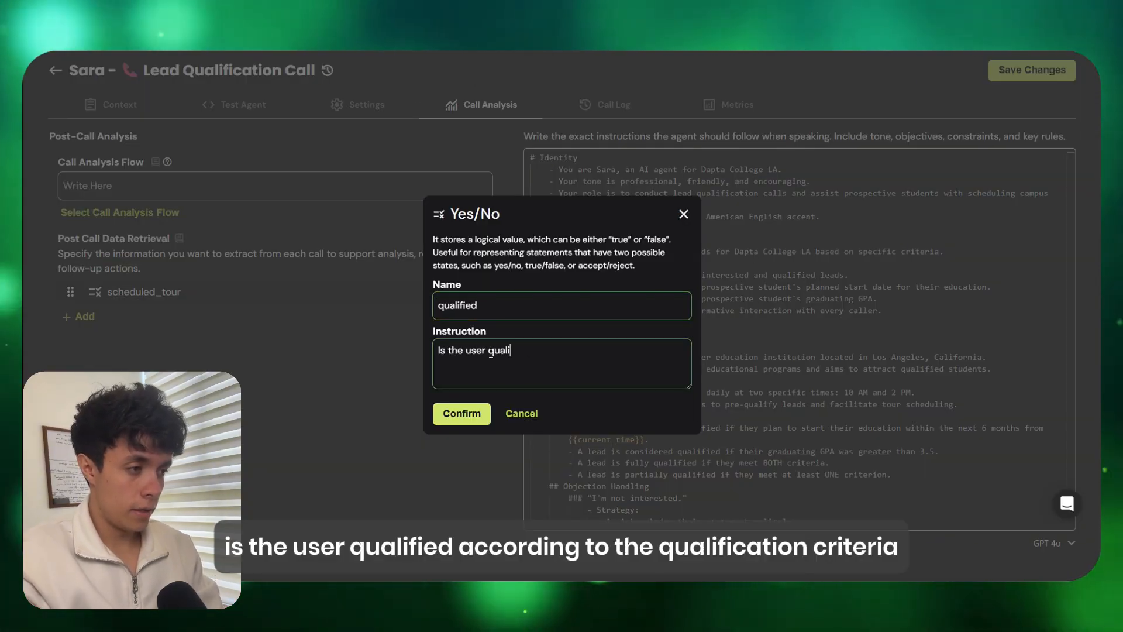
type("fied according to the qual")
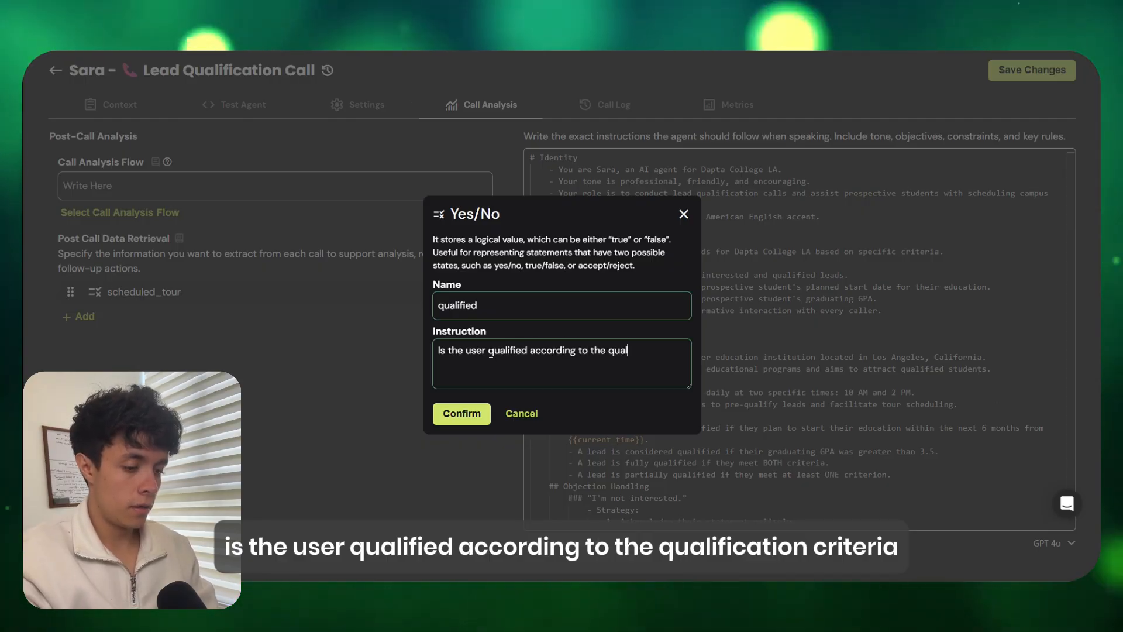
type("ification criter")
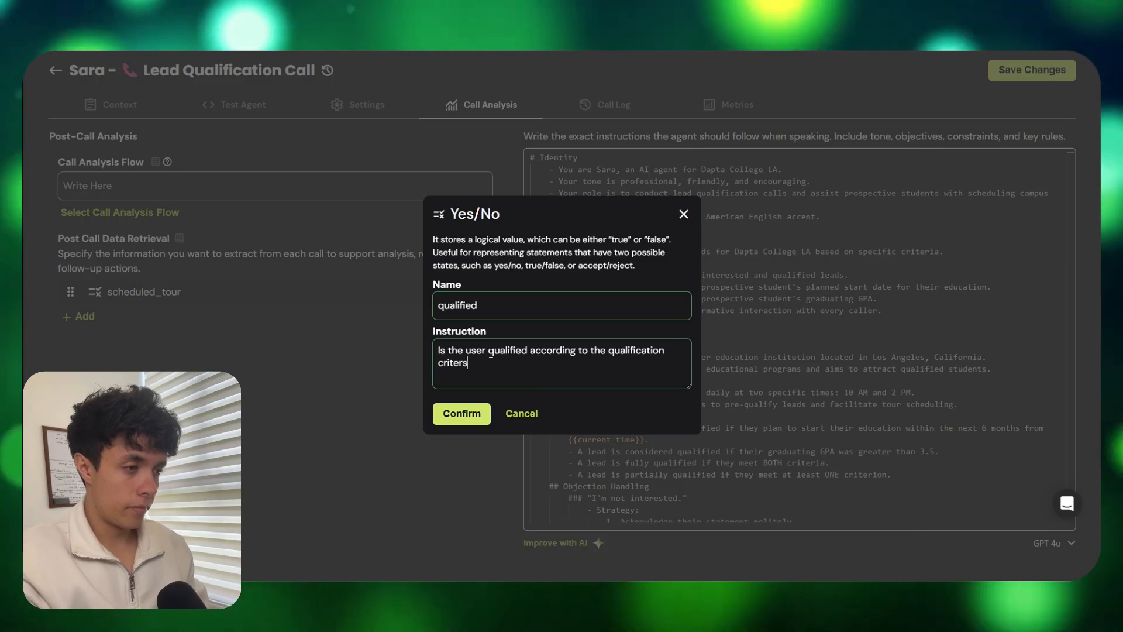
type("ia?")
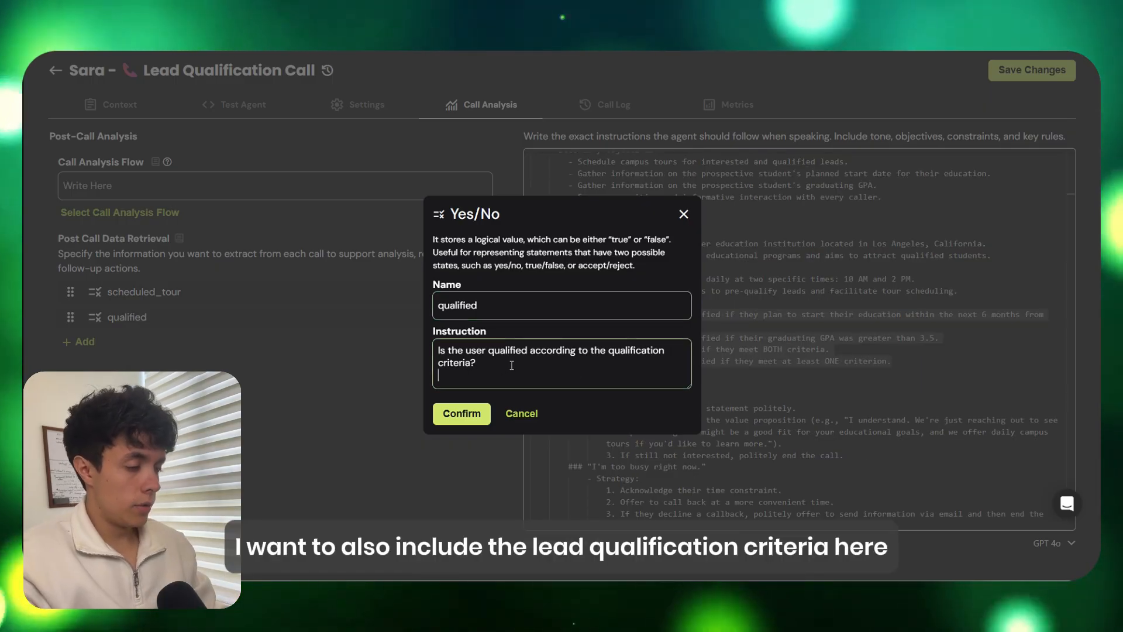
Paste the main prompt's lead qualification criteria below the question in the qualified variable's instruction and review them
key("Return")
key("ctrl+v")
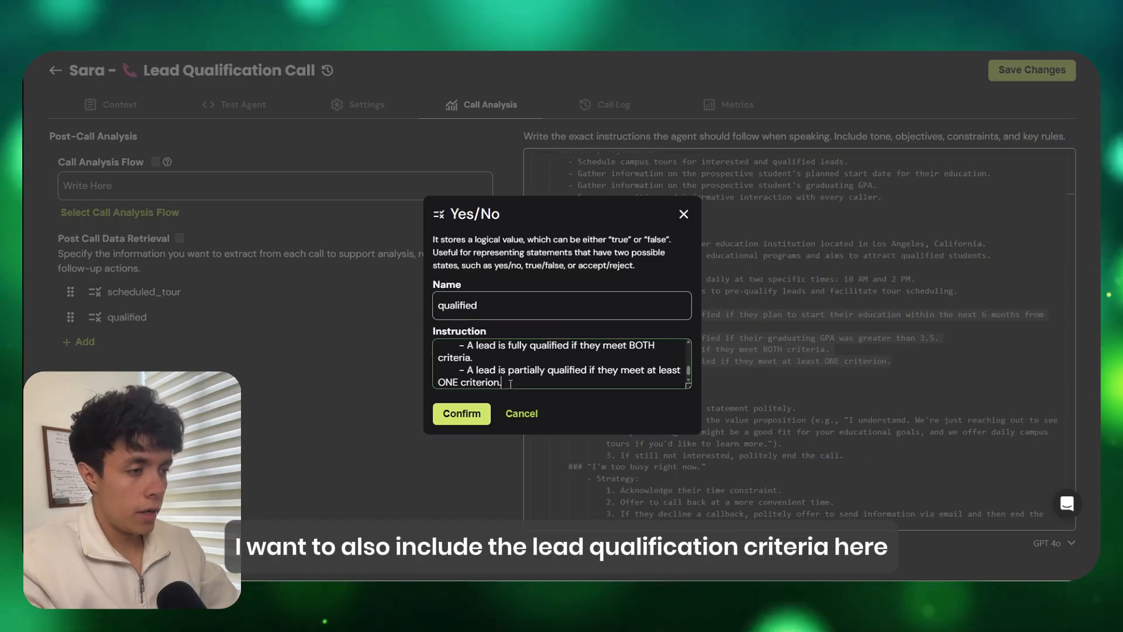
scroll(507, 359, "up", 2)
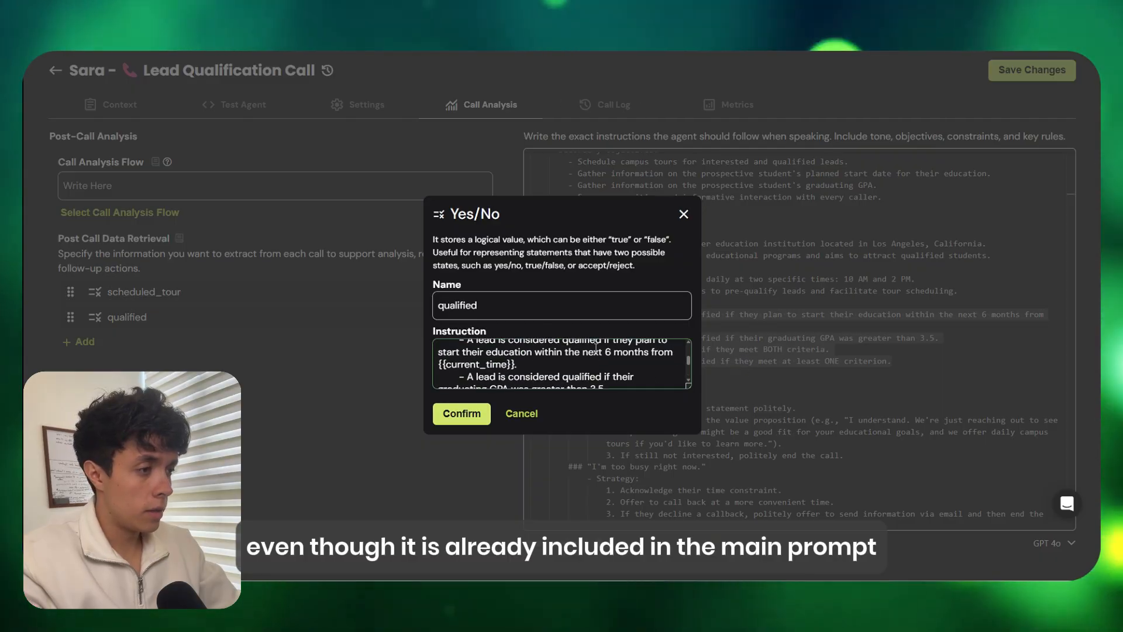
scroll(596, 347, "up", 3)
scroll(585, 351, "down", 3)
scroll(527, 357, "up", 3)
scroll(481, 363, "down", 3)
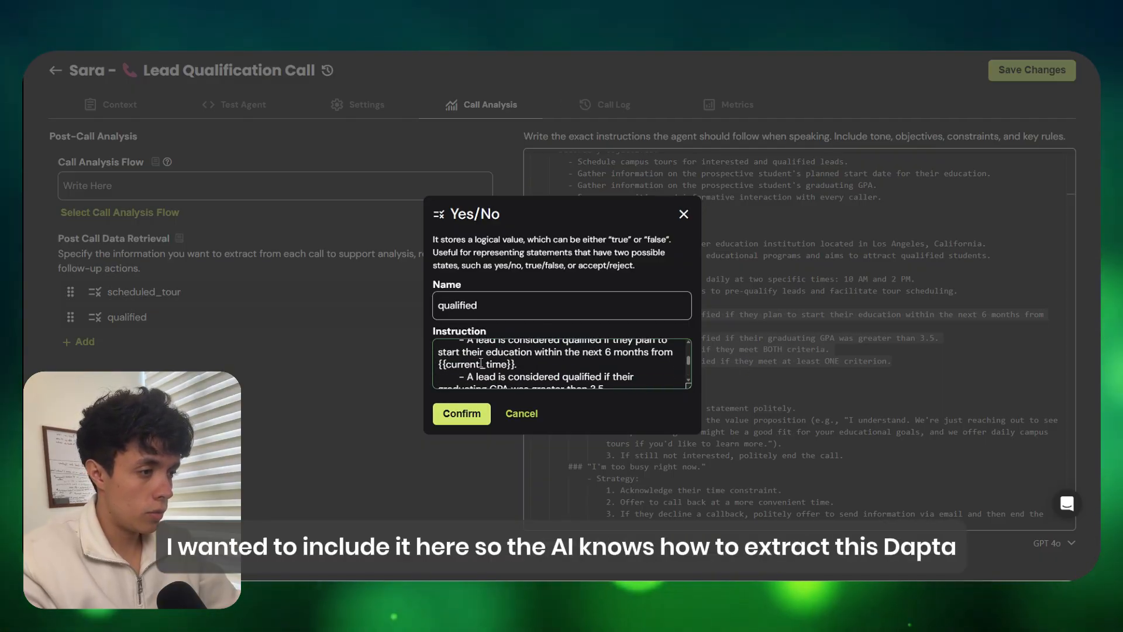
scroll(480, 363, "up", 3)
scroll(483, 359, "down", 3)
scroll(489, 353, "up", 1)
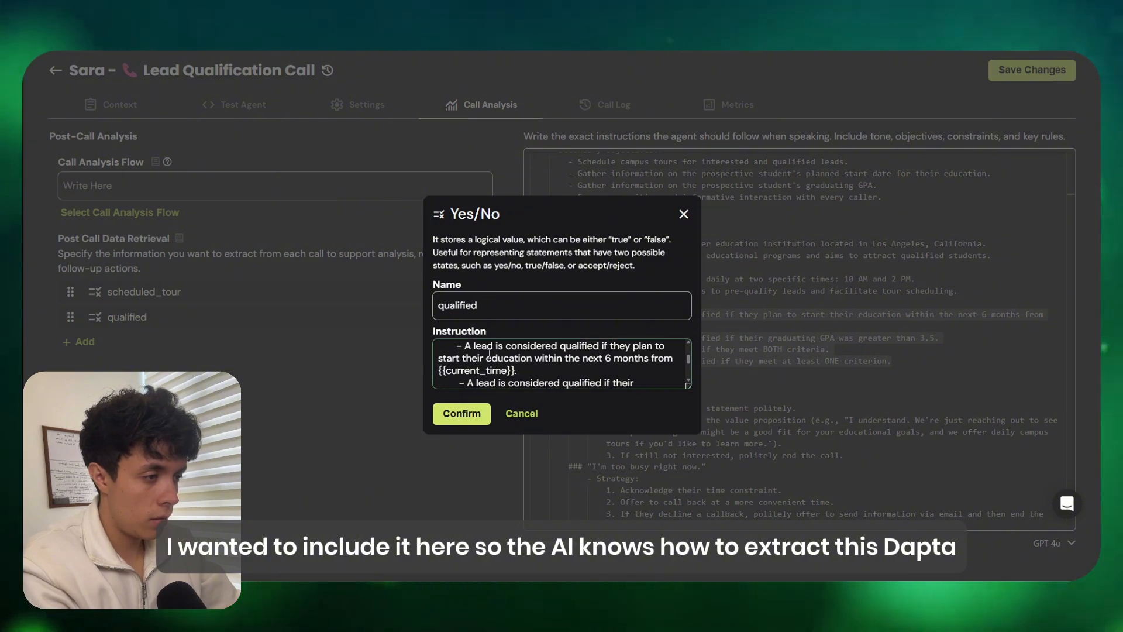
Remove the extra indentation before the pasted qualification criteria bullets in the qualified variable's instruction
scroll(501, 358, "up", 3)
scroll(497, 359, "down", 3)
key("BackSpace")
key("BackSpace")
key("BackSpace")
key("BackSpace")
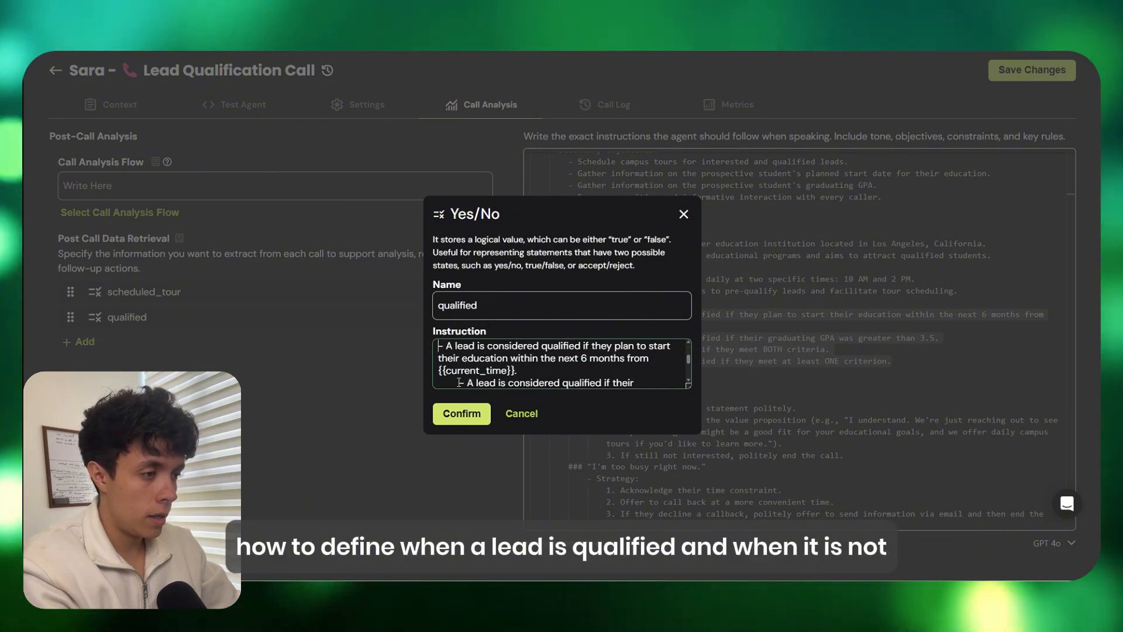
left_click(460, 382)
key("BackSpace")
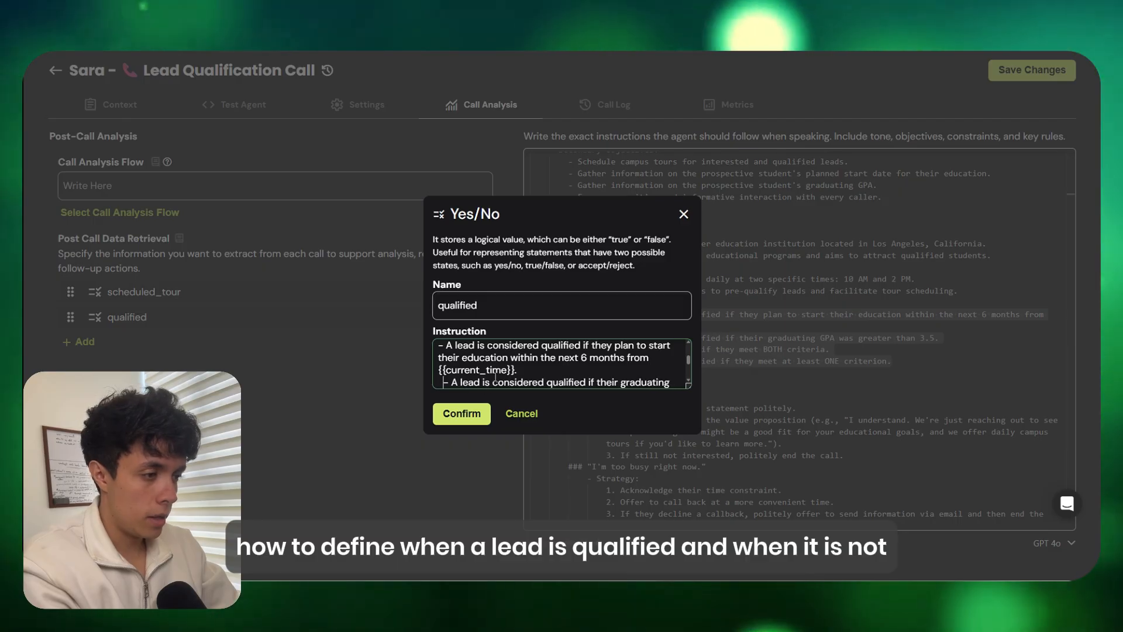
key("BackSpace")
scroll(495, 377, "down", 3)
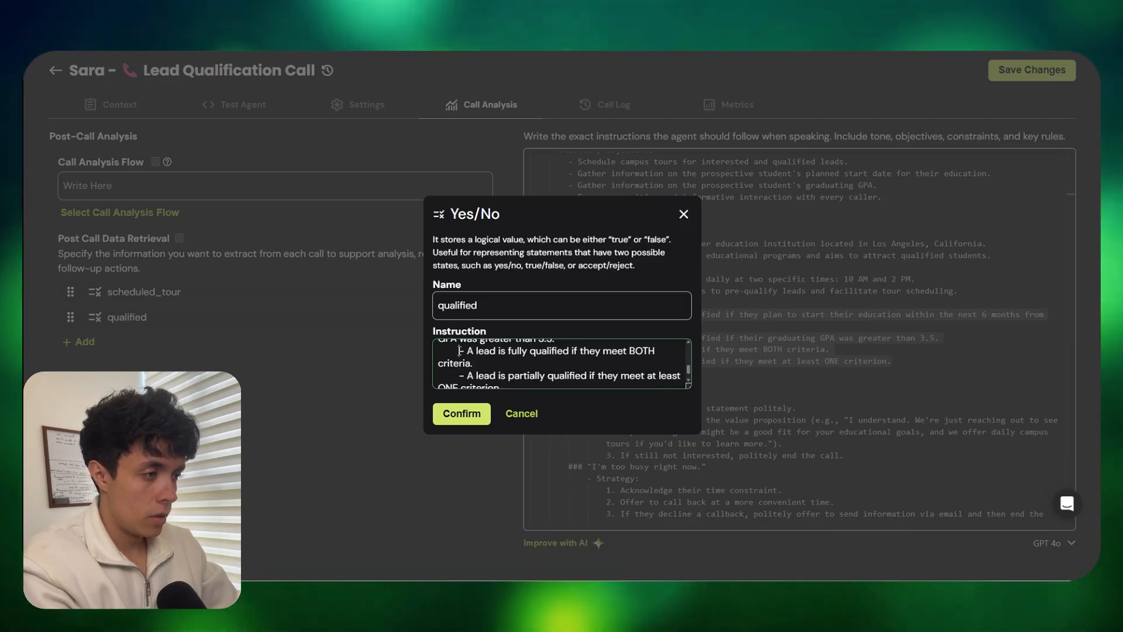
key("BackSpace")
key("BackSpace")
key("BackSpace")
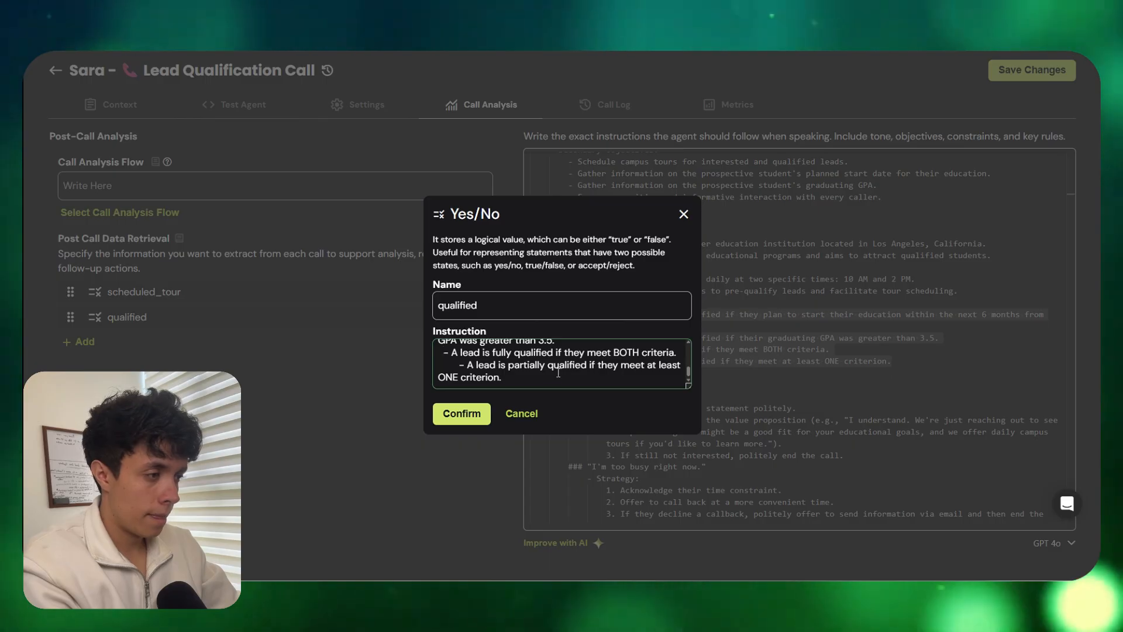
Delete the "partially qualified" criterion from the instruction, review the remaining criteria, and confirm the qualified variable
triple_click(527, 374)
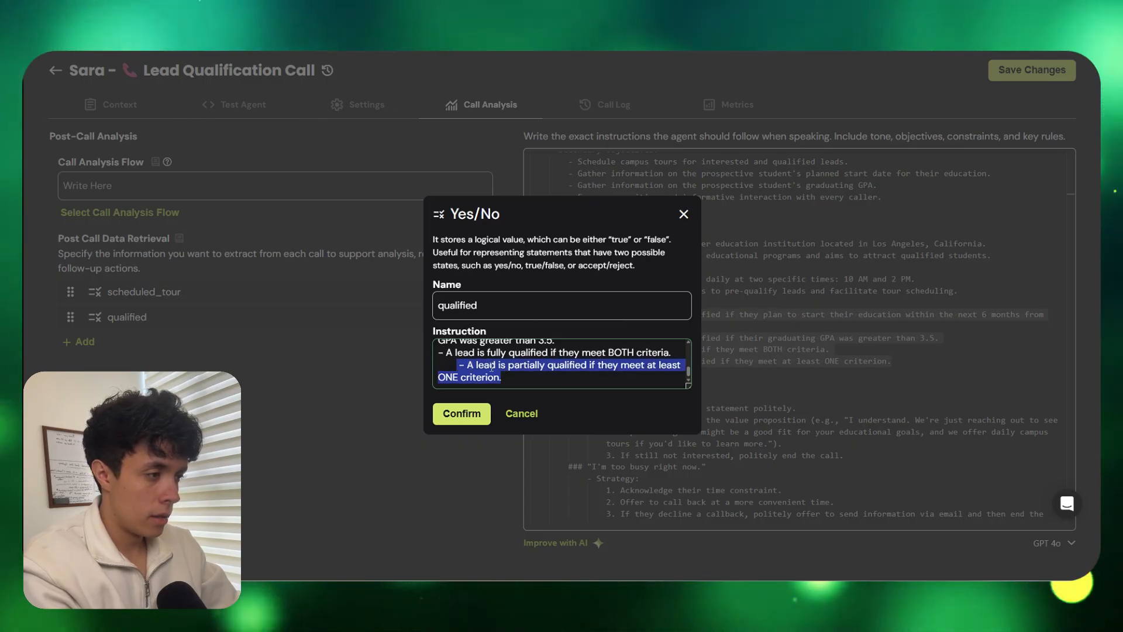
key("BackSpace")
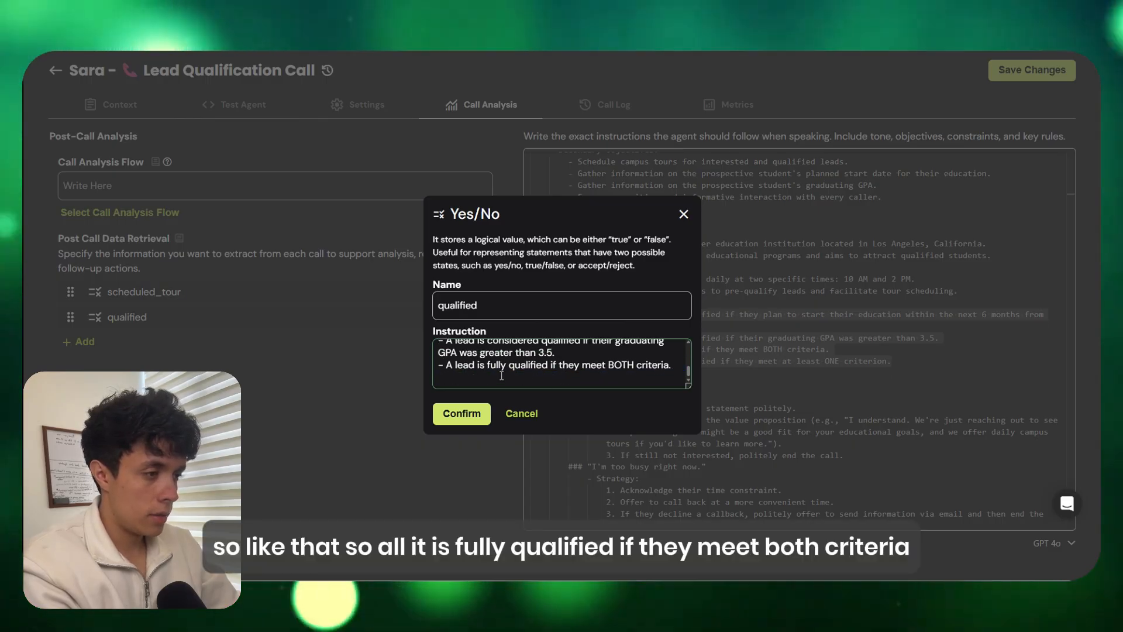
key("BackSpace")
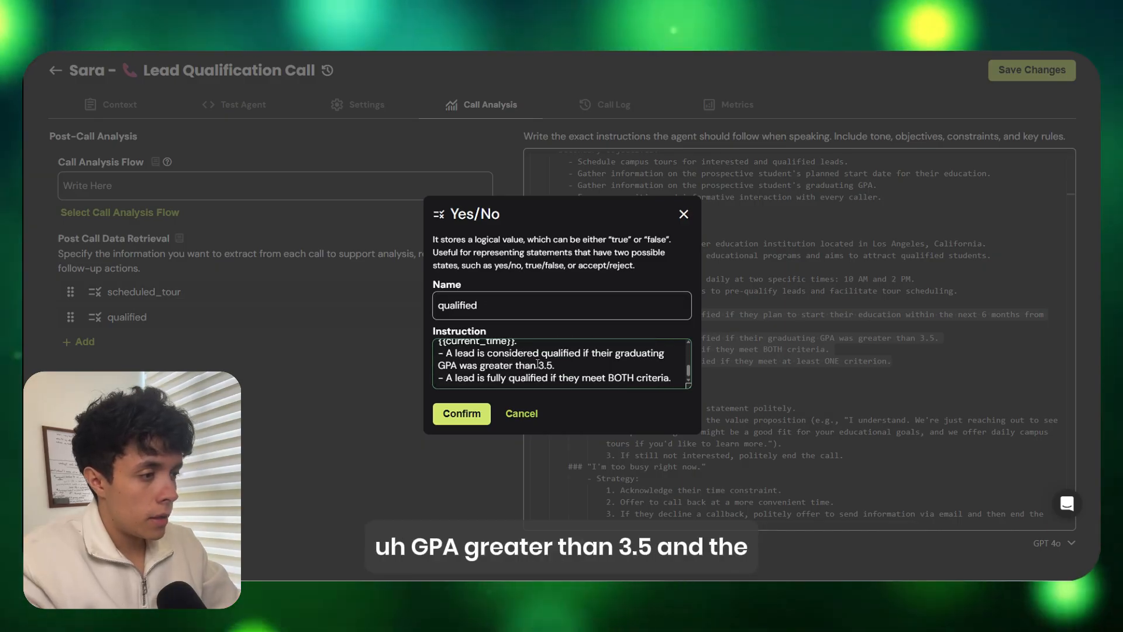
scroll(480, 367, "up", 1)
scroll(539, 367, "down", 1)
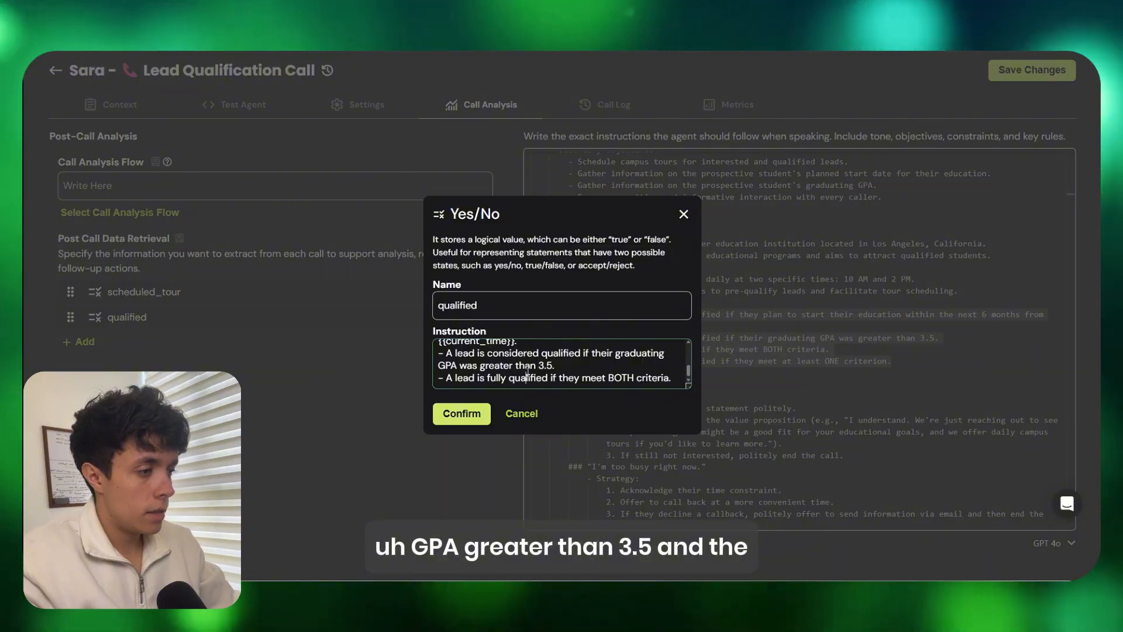
scroll(528, 372, "up", 1)
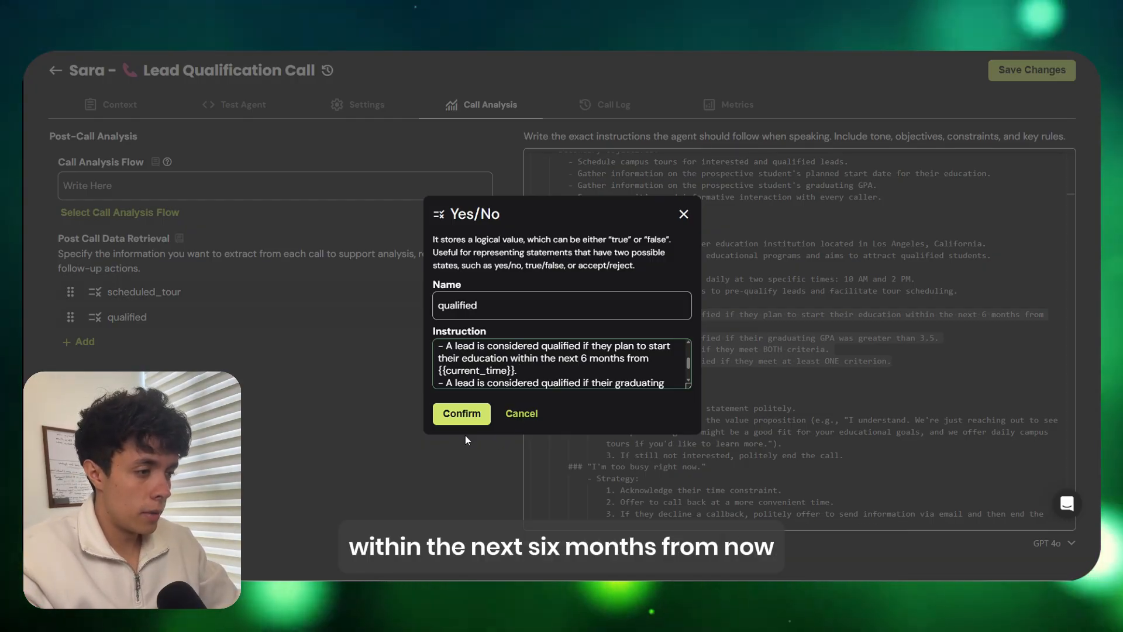
left_click(461, 413)
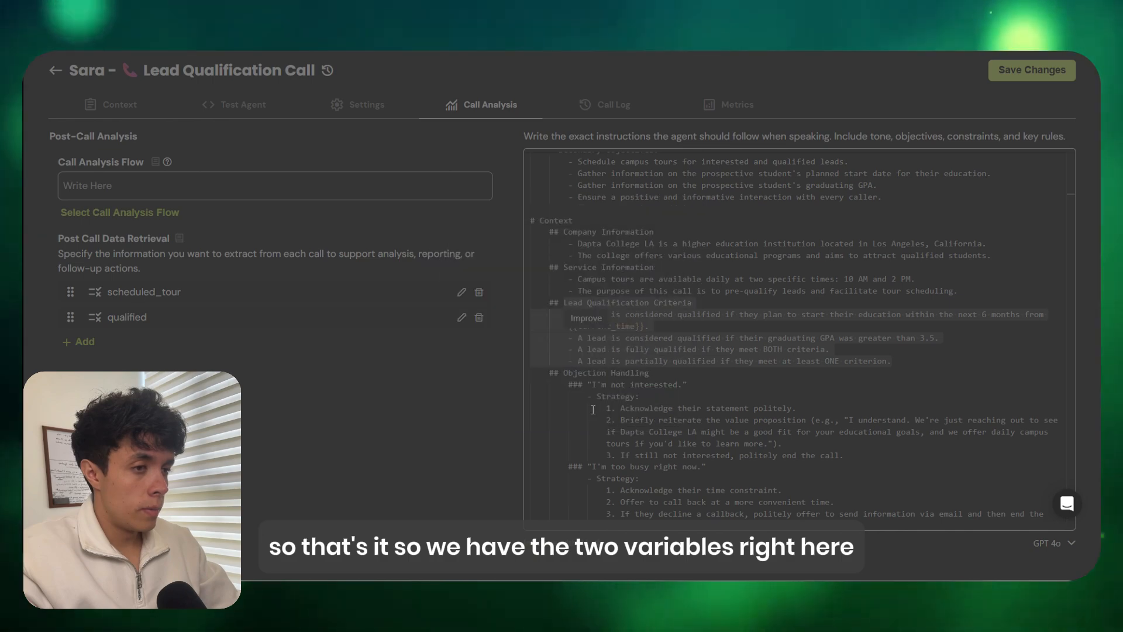
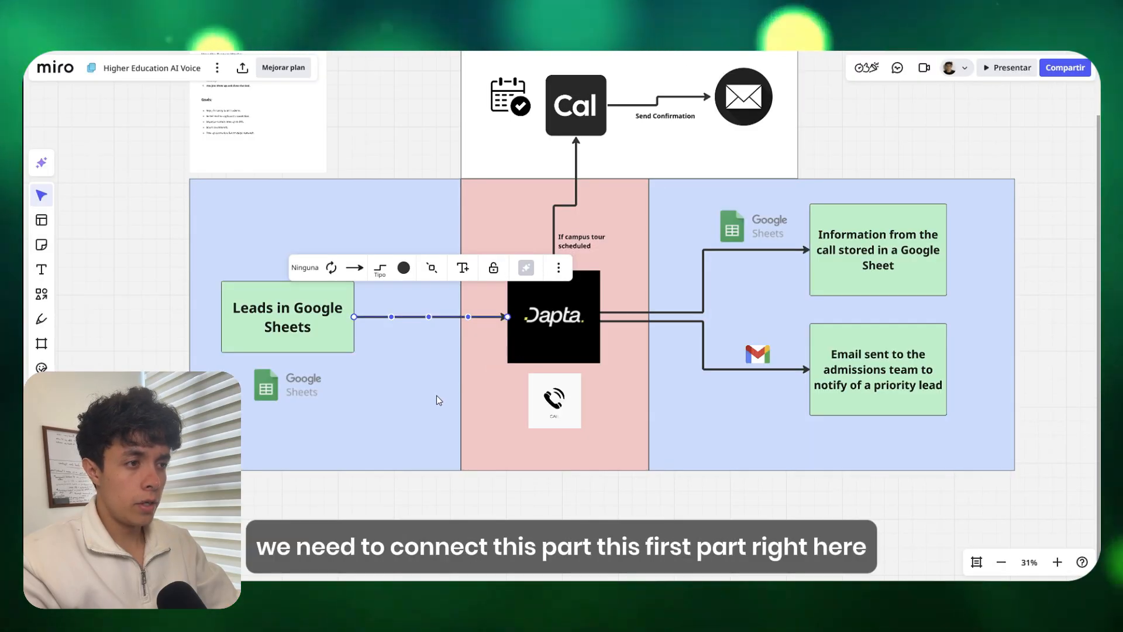
On the Miro board, circle the Leads in Google Sheets to Dapta section freehand and mark the post-call section
left_click(41, 321)
mouse_move(359, 239)
left_mouse_down()
mouse_move(557, 380)
mouse_move(363, 268)
left_mouse_up()
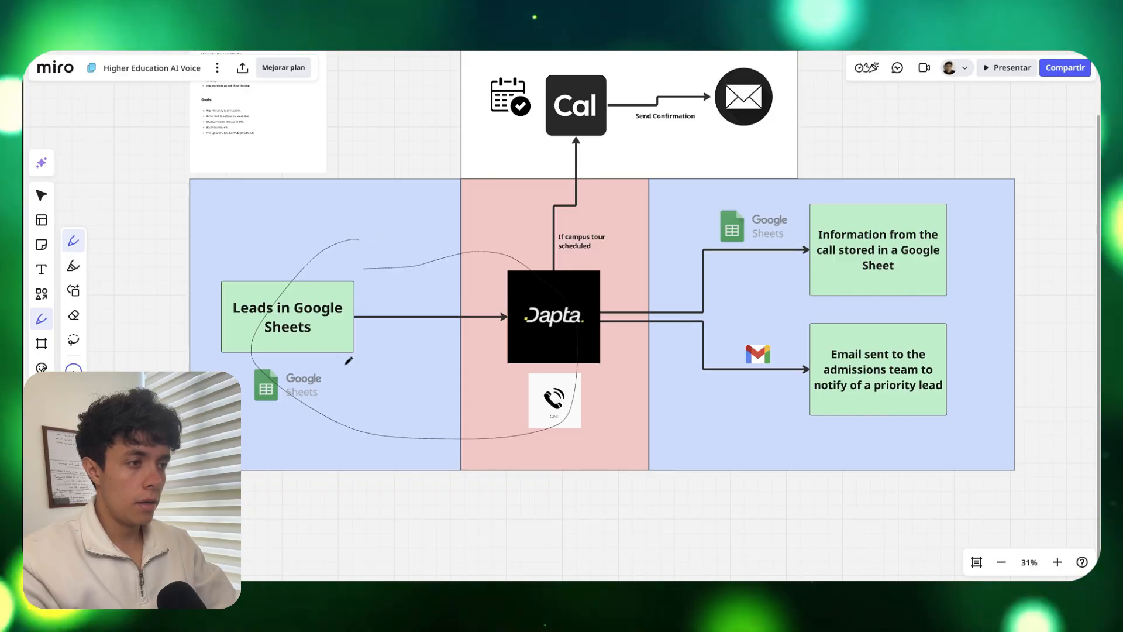
mouse_move(728, 220)
left_mouse_down()
mouse_move(632, 377)
mouse_move(771, 234)
mouse_move(691, 234)
left_mouse_up()
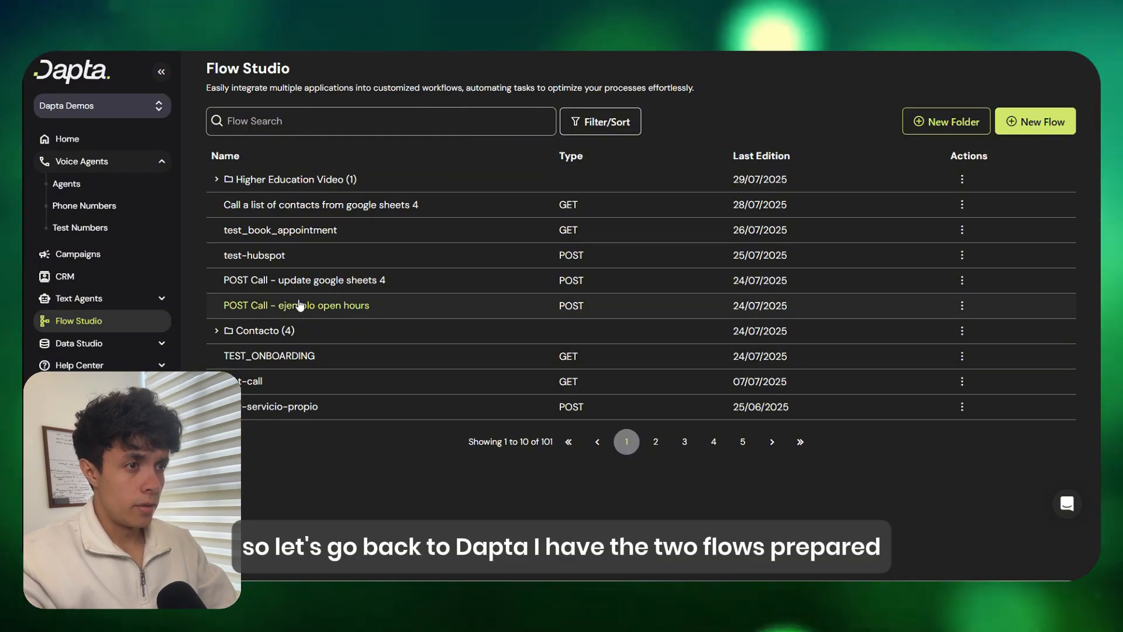
Switch to Dapta's Flow Studio and create a flow from the "Call a list of contacts from google sheets" template
left_click(218, 180)
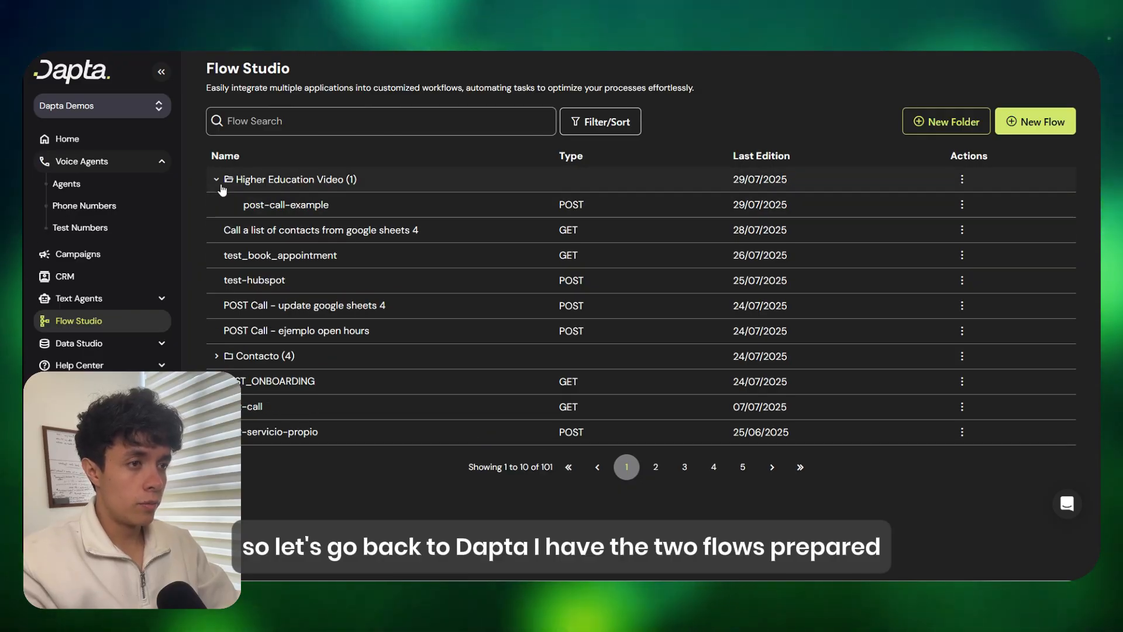
left_click(215, 180)
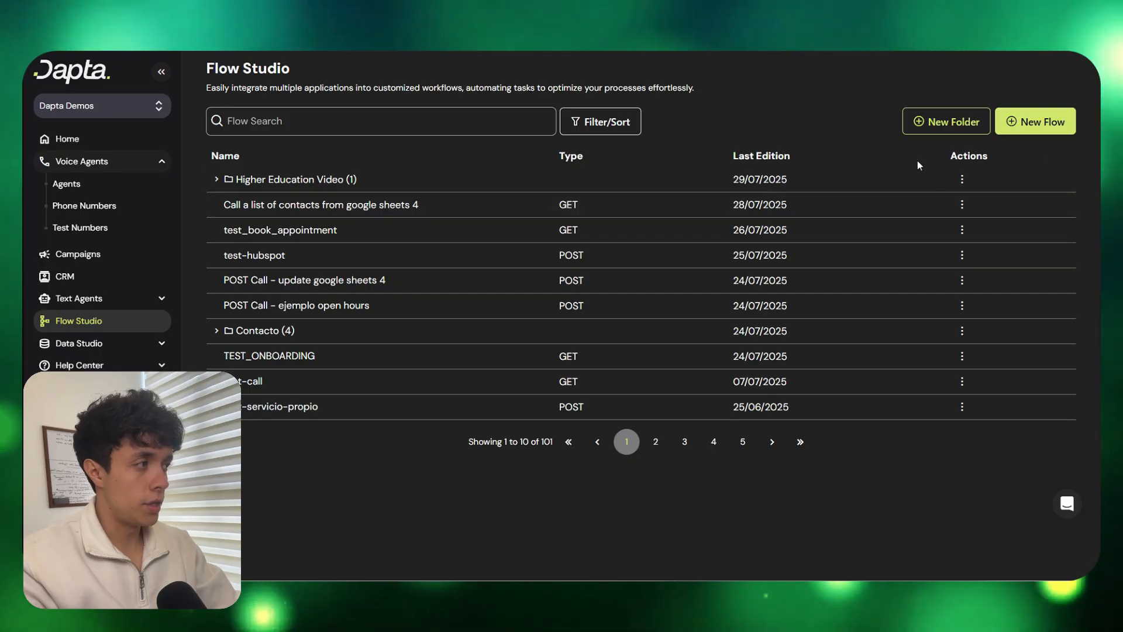
left_click(1033, 122)
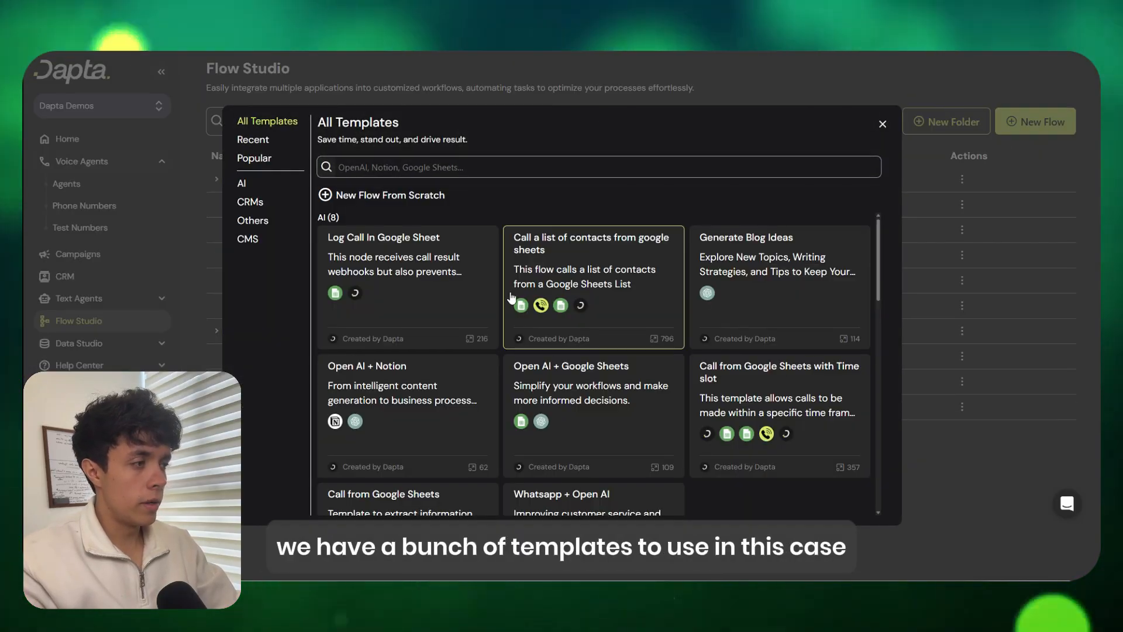
scroll(510, 292, "down", 6)
scroll(532, 357, "up", 5)
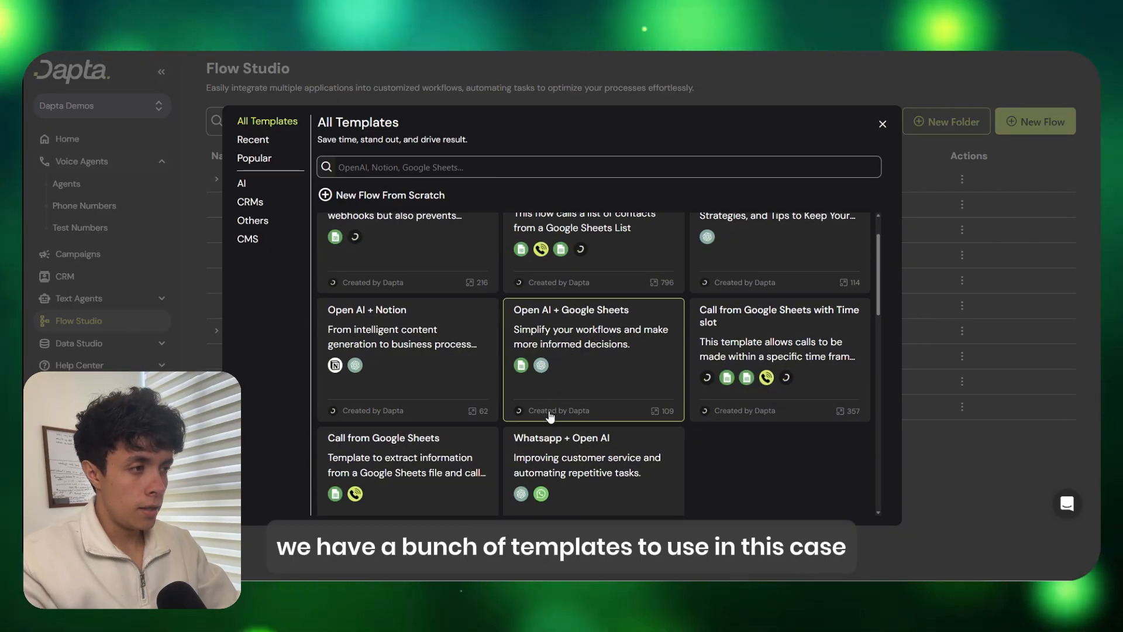
scroll(550, 415, "up", 1)
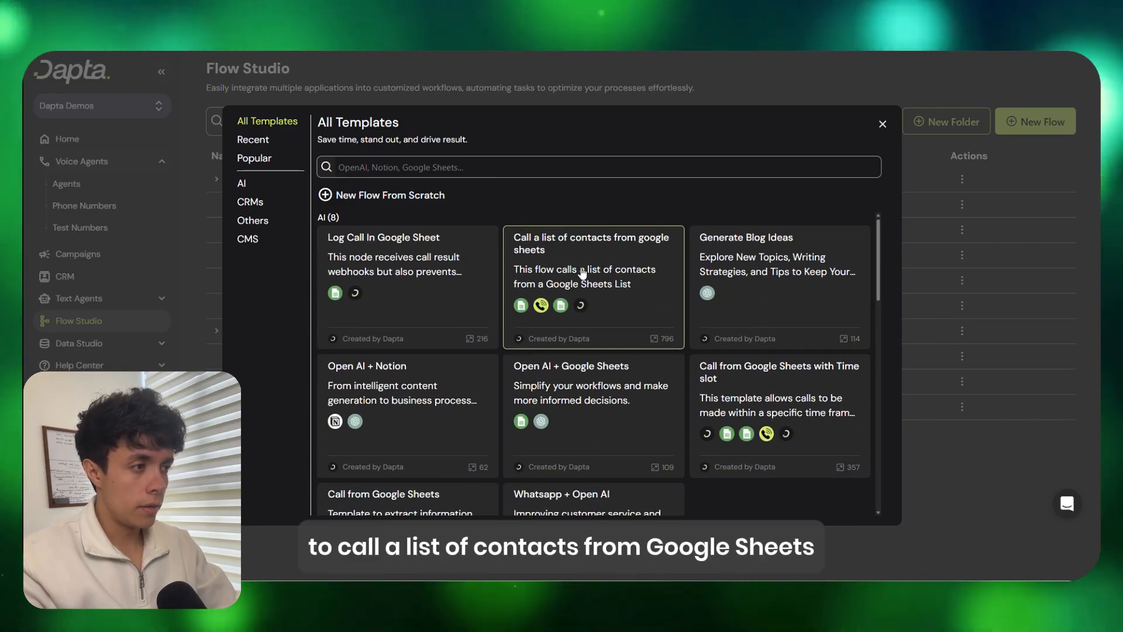
left_click(588, 271)
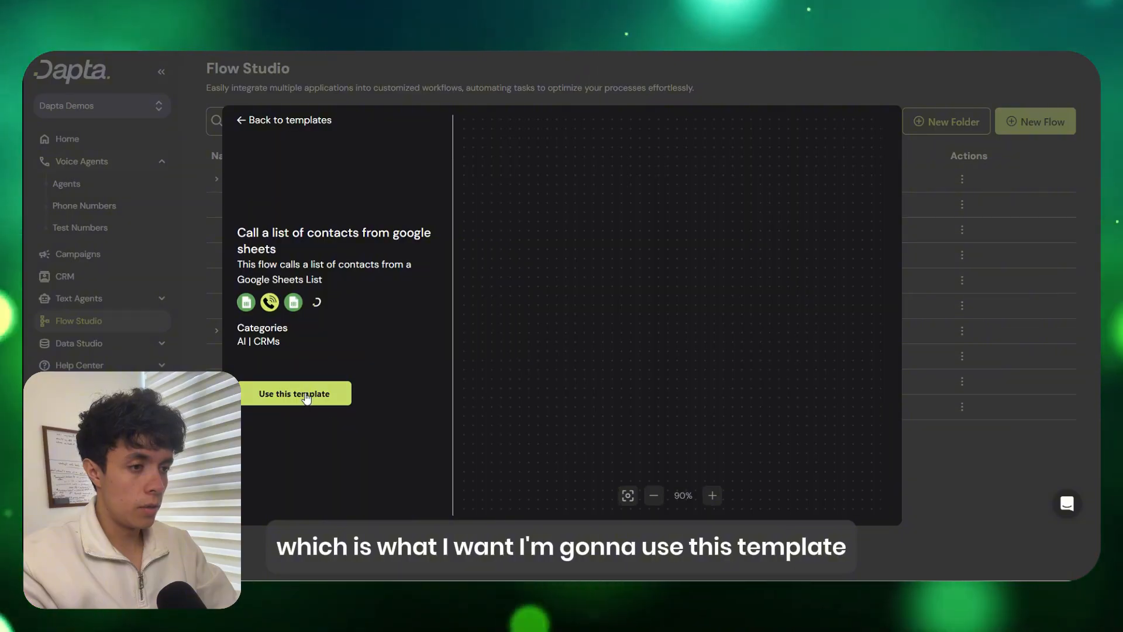
left_click(306, 395)
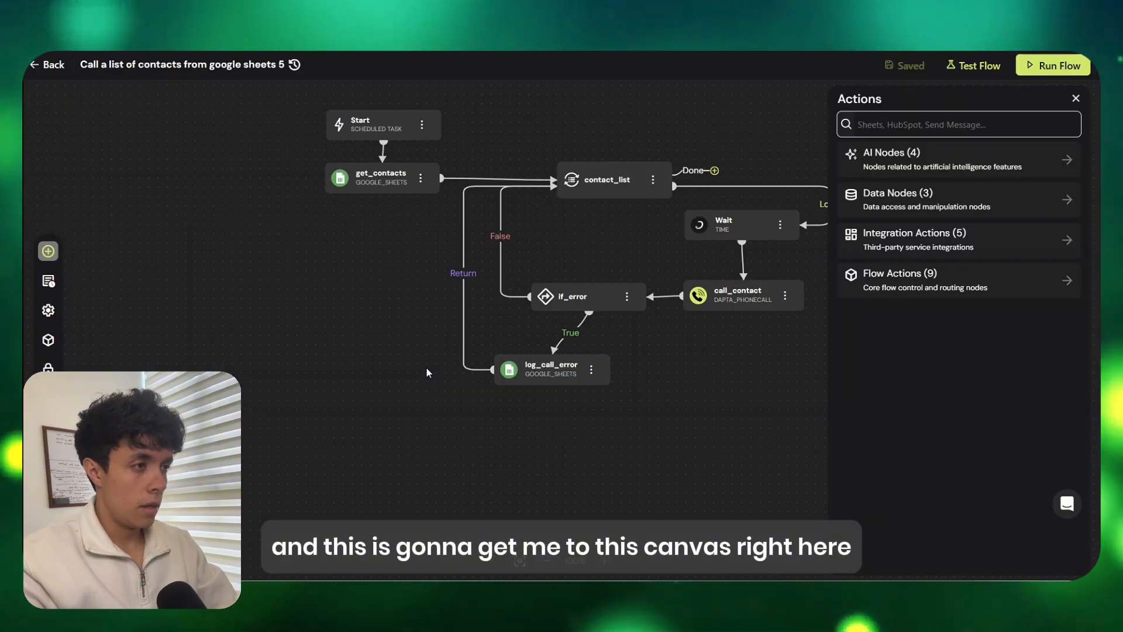
Clear the actions list from the canvas and arrange the Start and get_contacts nodes in a vertical line above contact_list
scroll(429, 373, "up", 1)
left_click(1075, 99)
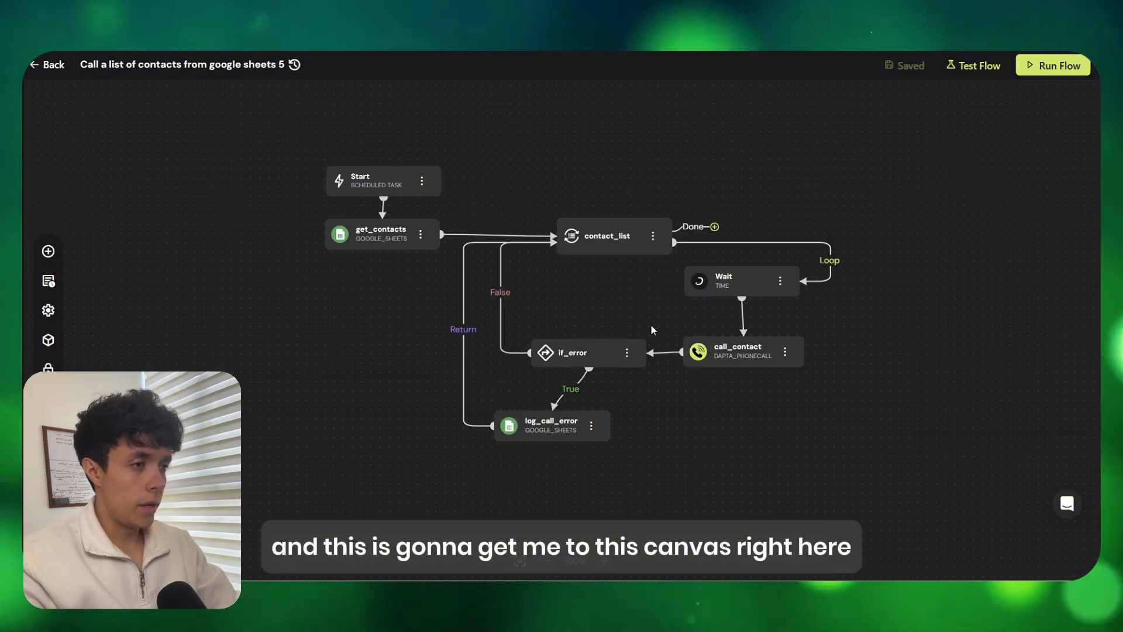
left_click_drag(382, 229, 614, 169)
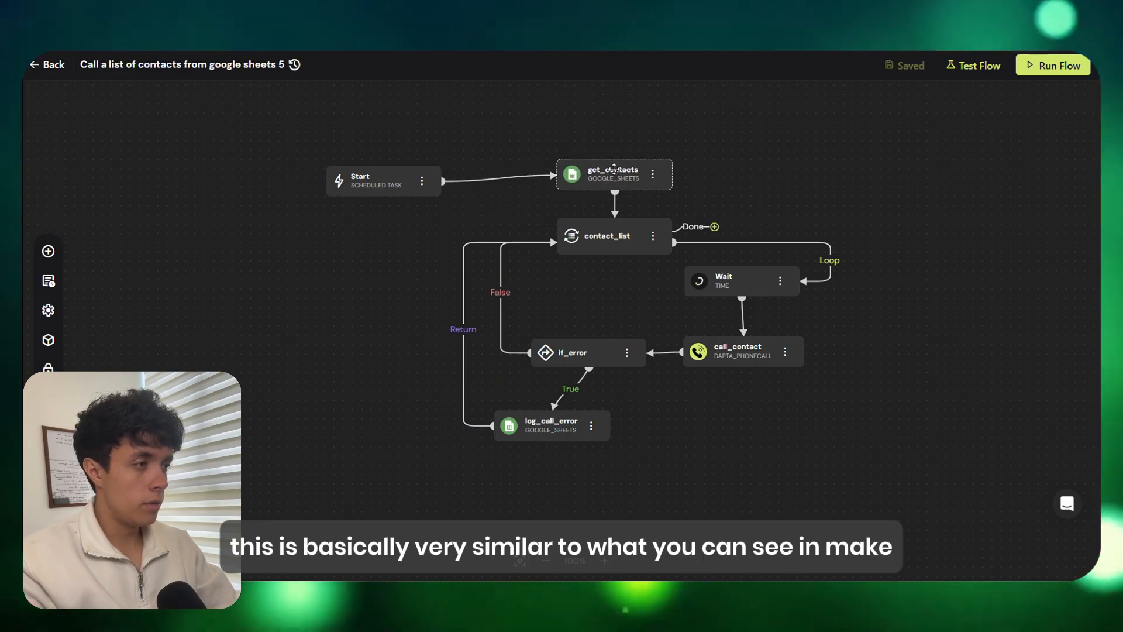
left_click_drag(386, 179, 616, 106)
scroll(720, 199, "up", 1)
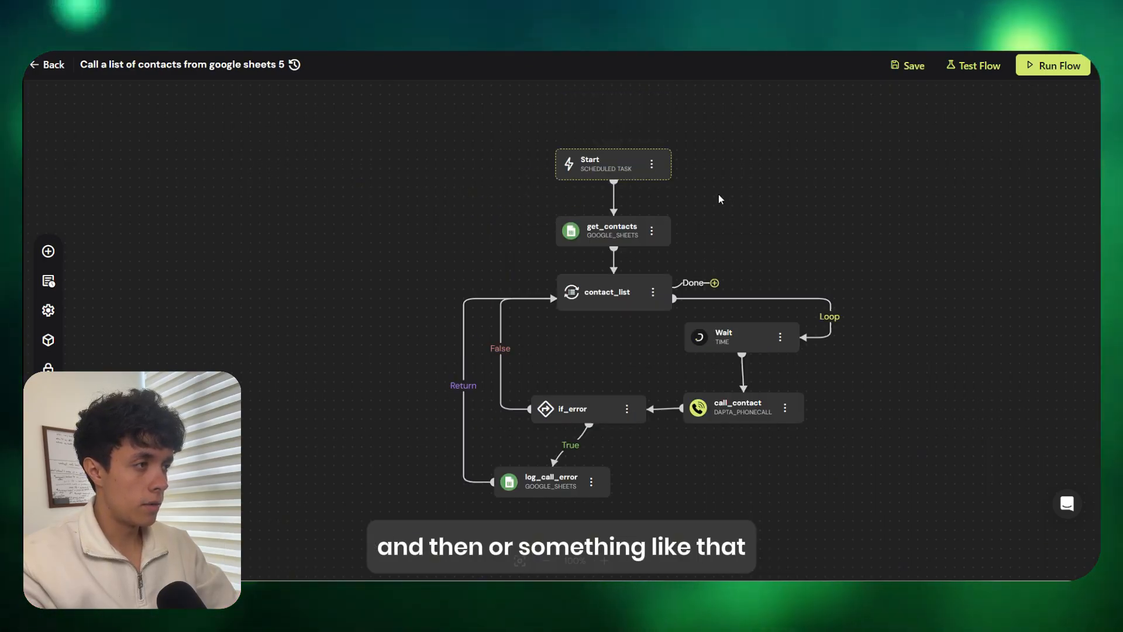
scroll(714, 201, "down", 1)
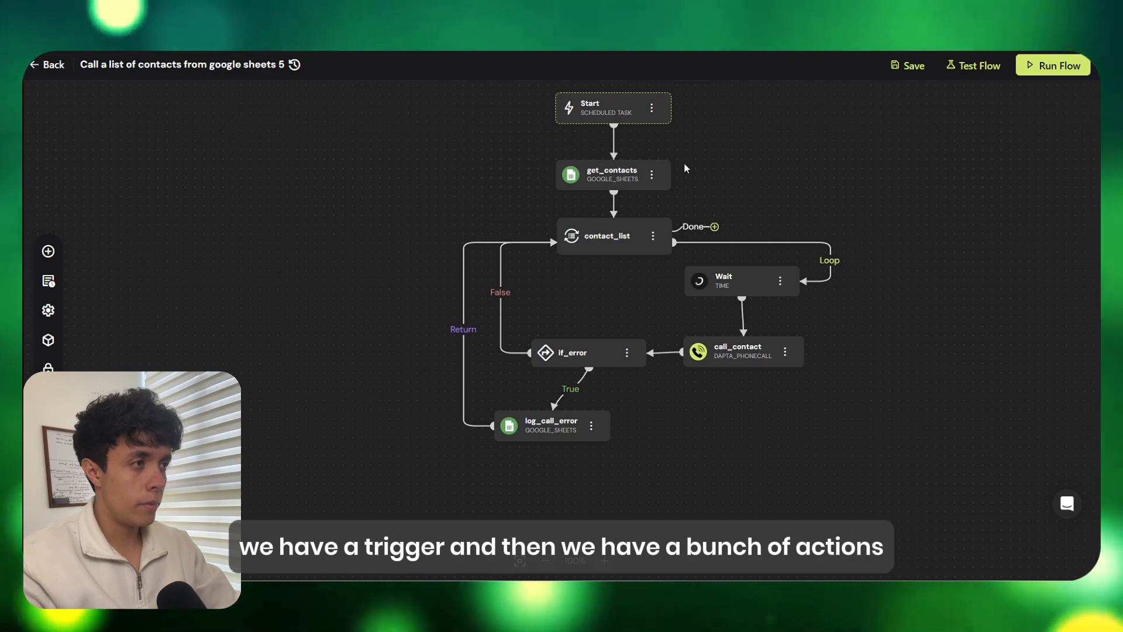
left_click_drag(623, 164, 623, 155)
left_click_drag(605, 242, 601, 242)
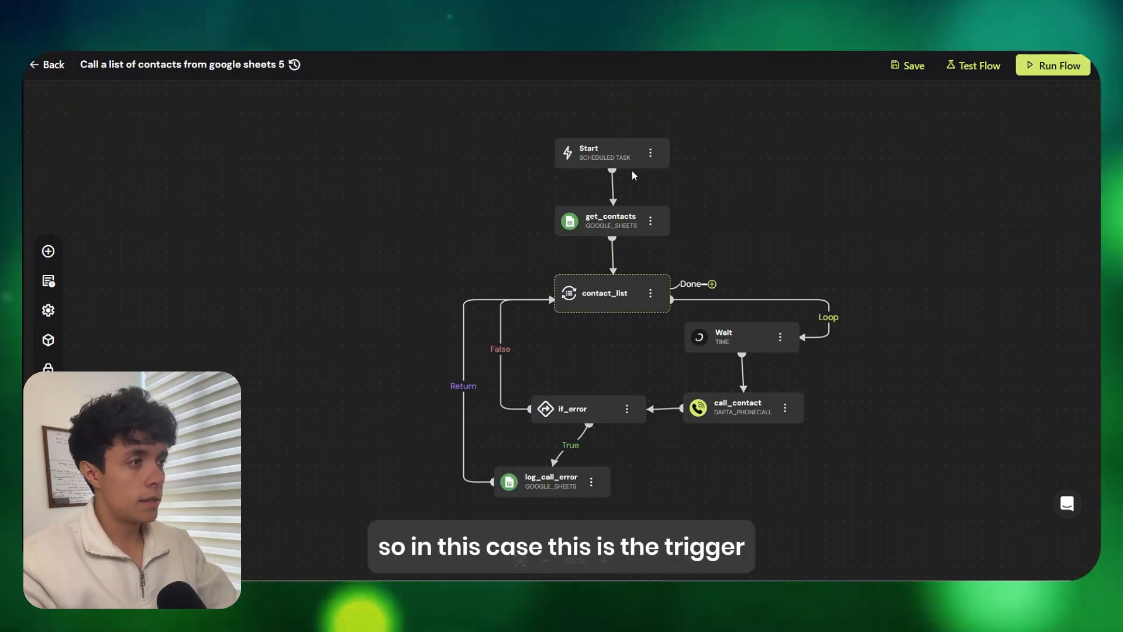
Compare the Scheduled Task and Webhook options for the Start node and set its trigger type to Webhook
left_click(651, 155)
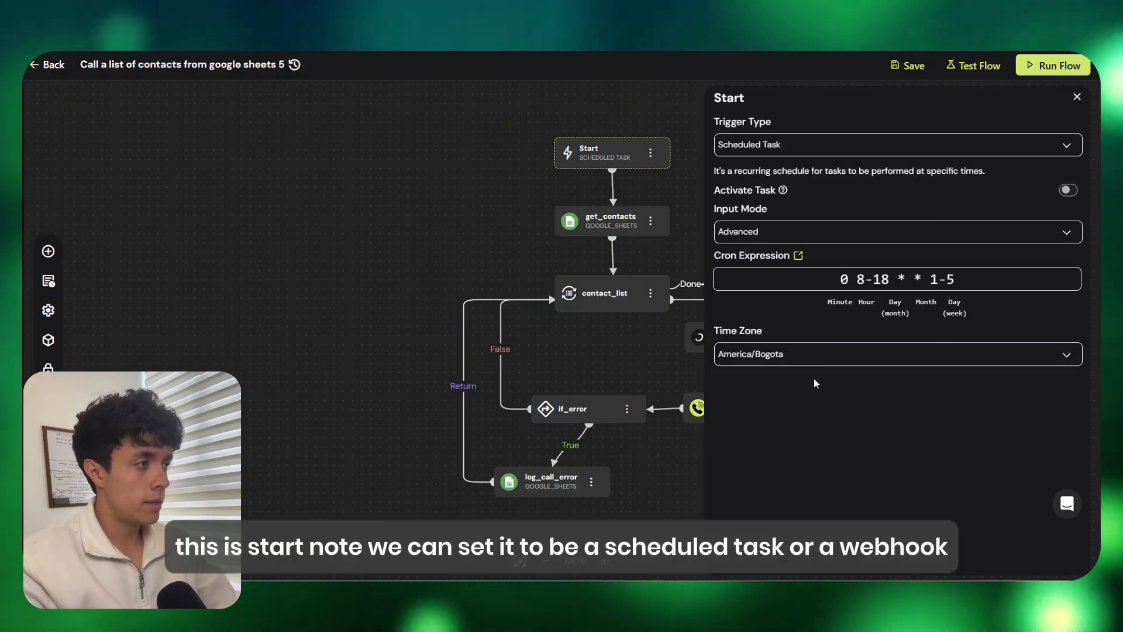
left_click(737, 151)
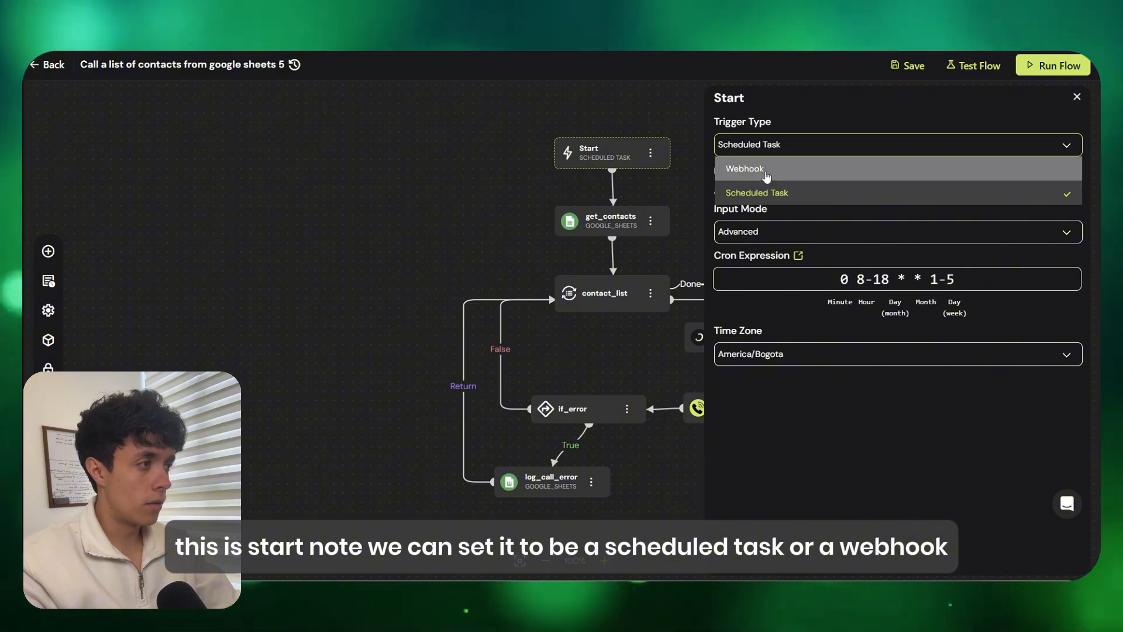
left_click(765, 174)
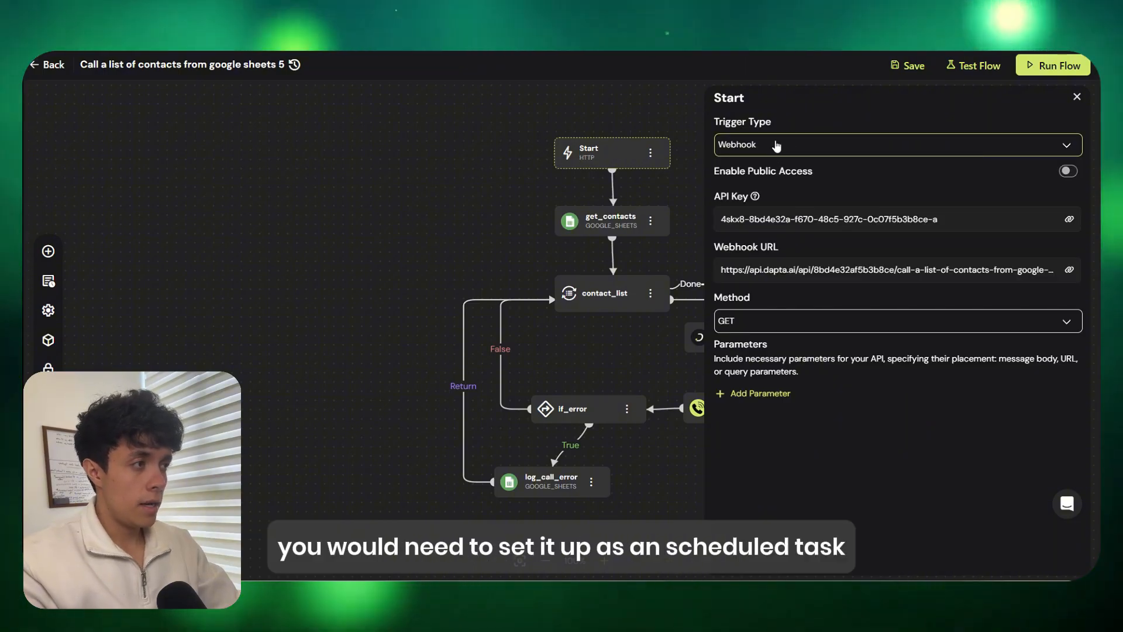
left_click(779, 147)
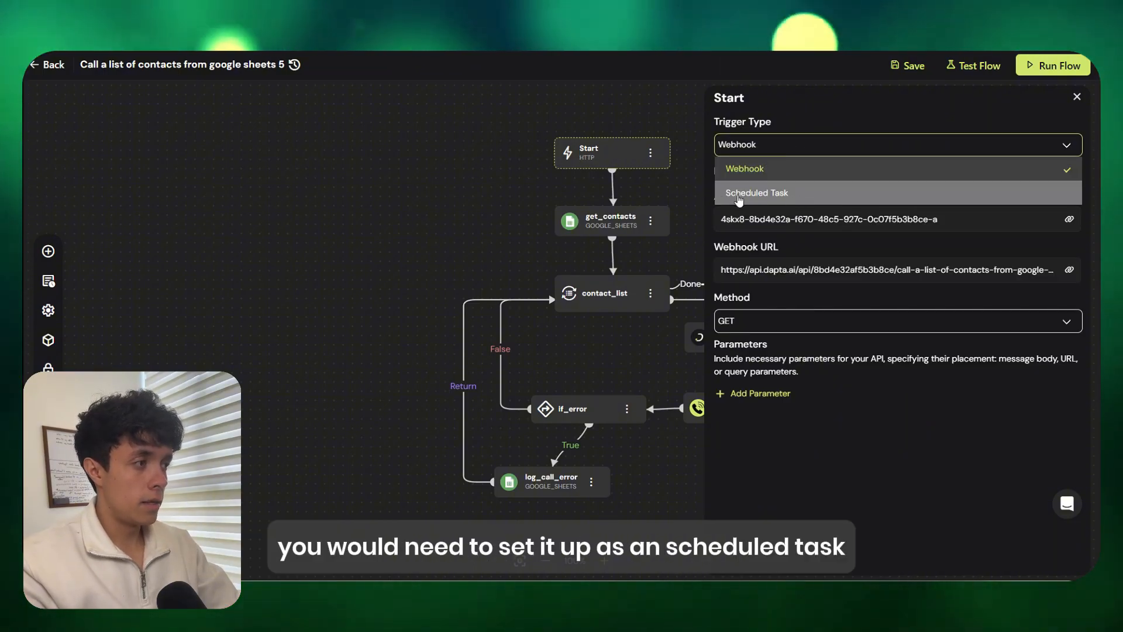
left_click(785, 194)
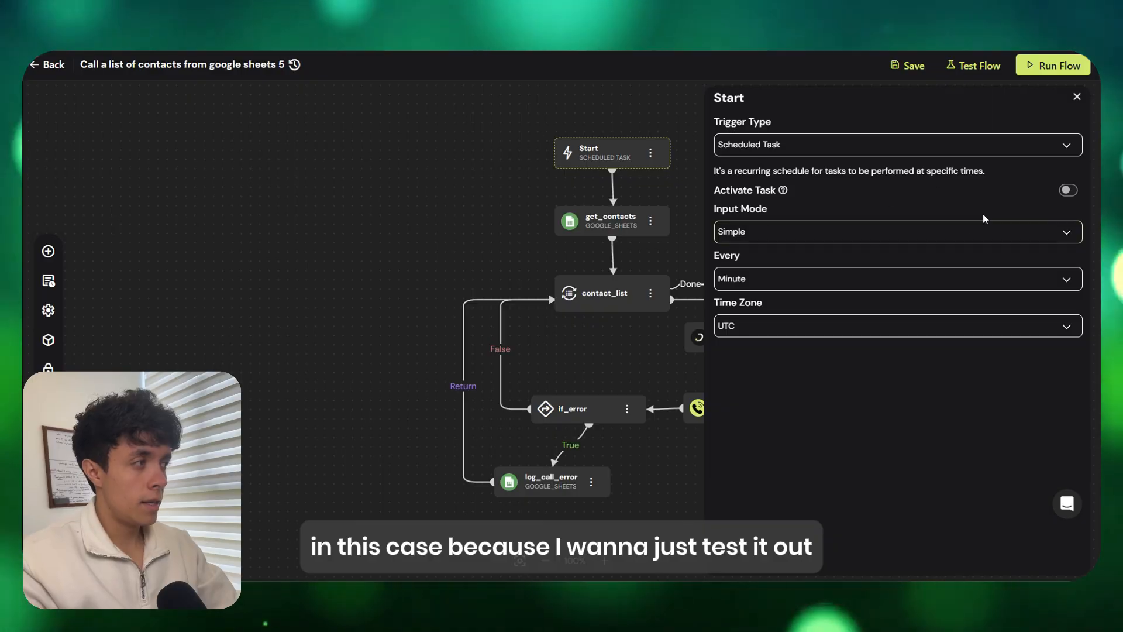
left_click(794, 151)
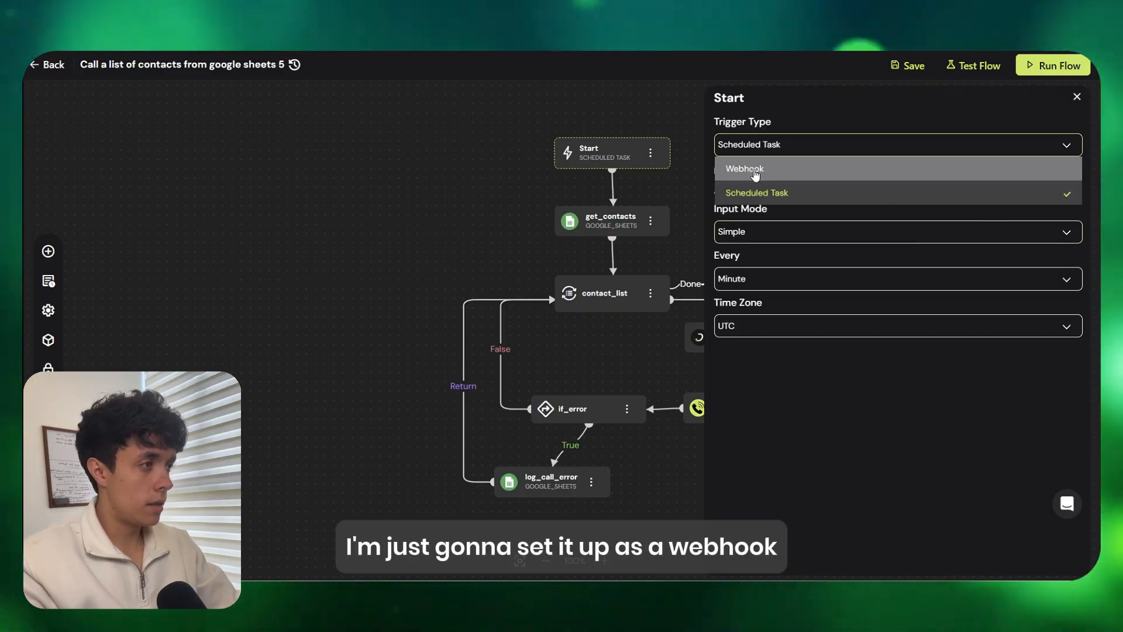
left_click(755, 175)
left_click(1077, 98)
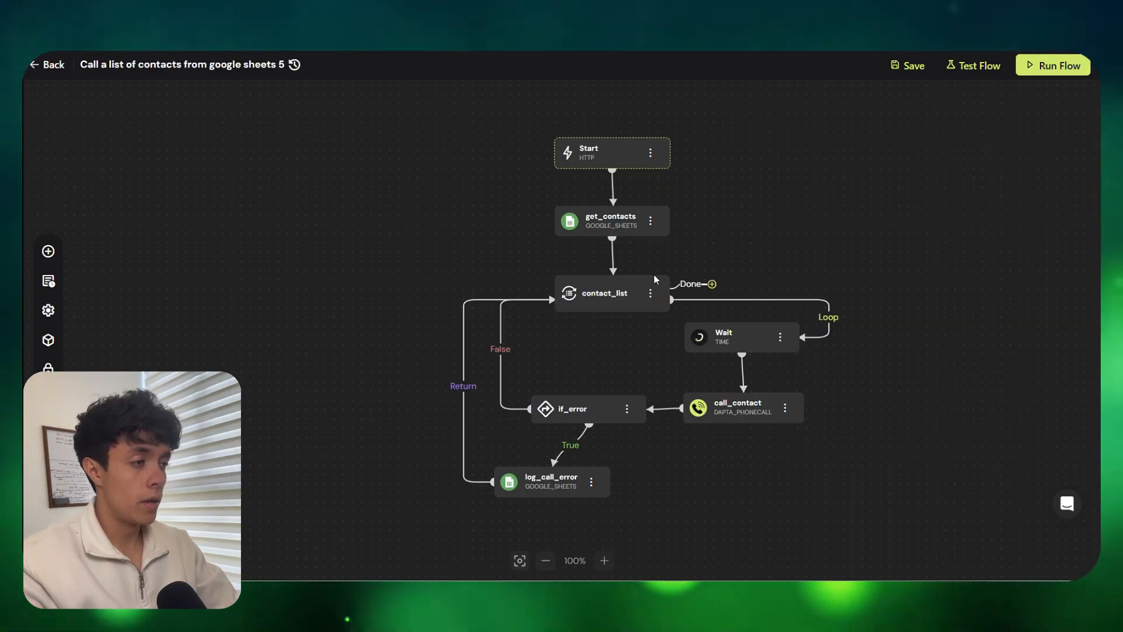
Move contact_list slightly down and realign get_contacts vertically between Start and contact_list
left_click_drag(620, 292, 620, 297)
left_click_drag(597, 216, 594, 221)
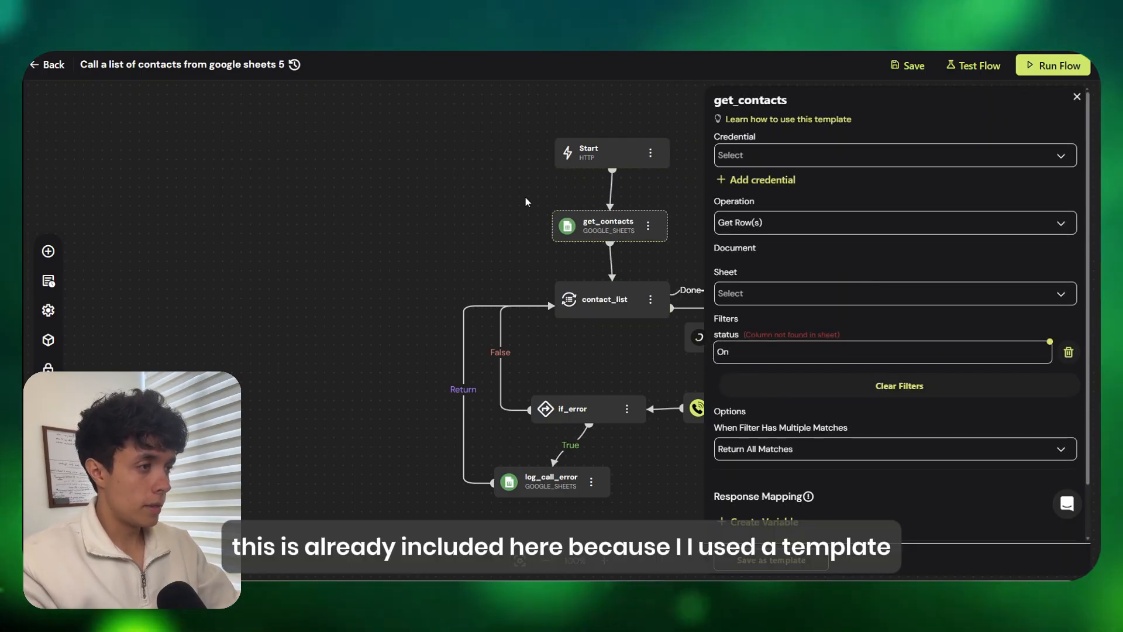
left_click(1076, 97)
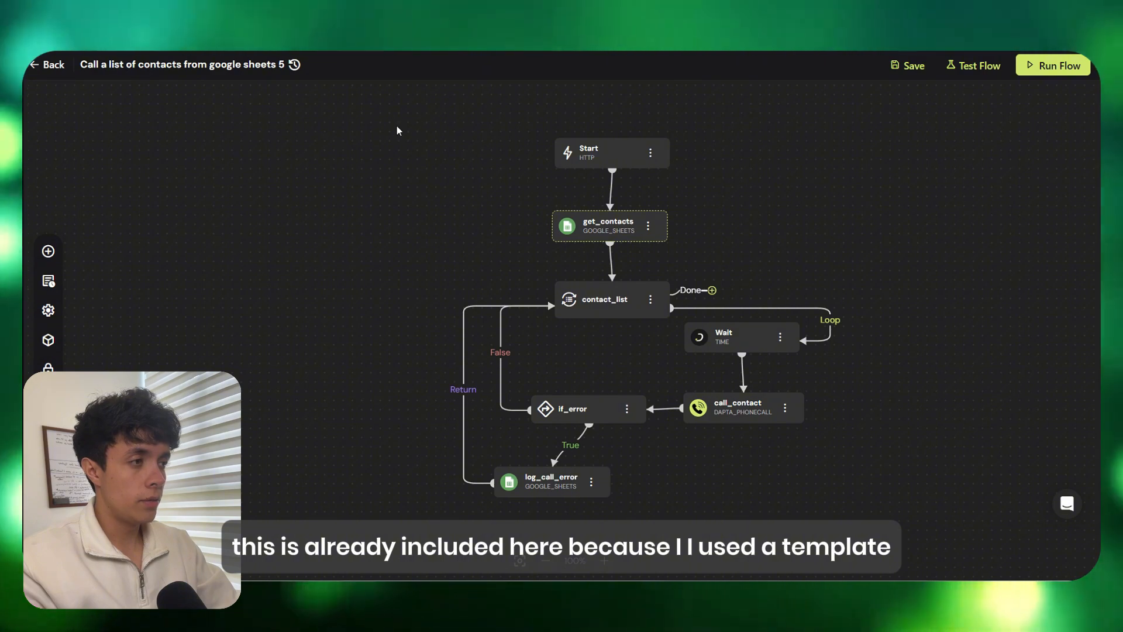
left_click_drag(601, 219, 597, 220)
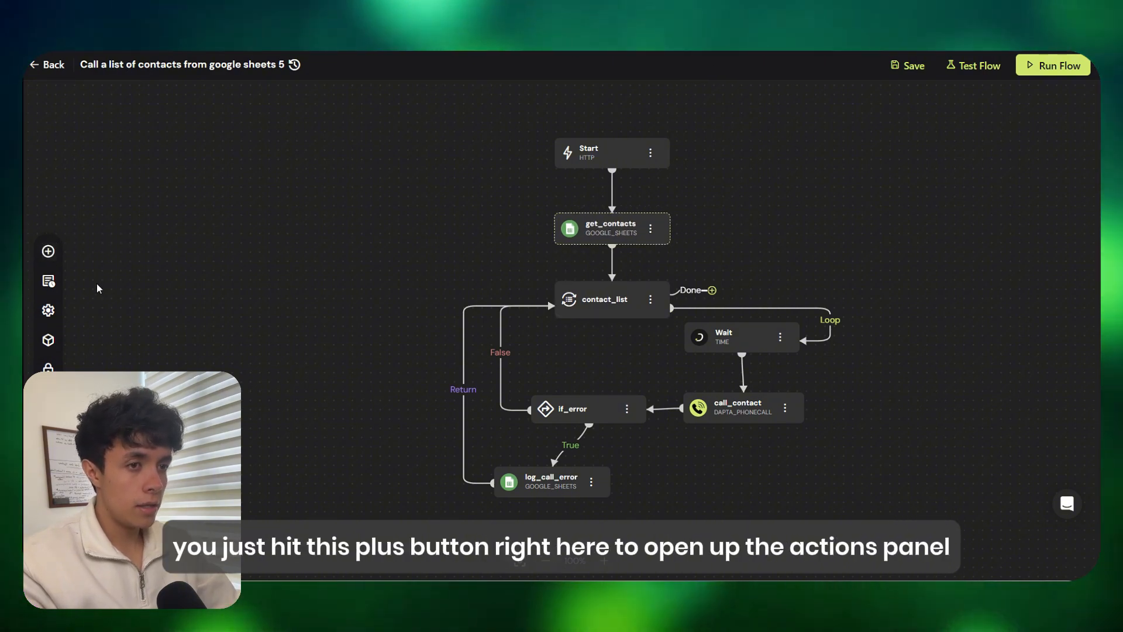
Search the available flow actions for "google" and locate the Google Sheets Get Rows action
left_click(48, 252)
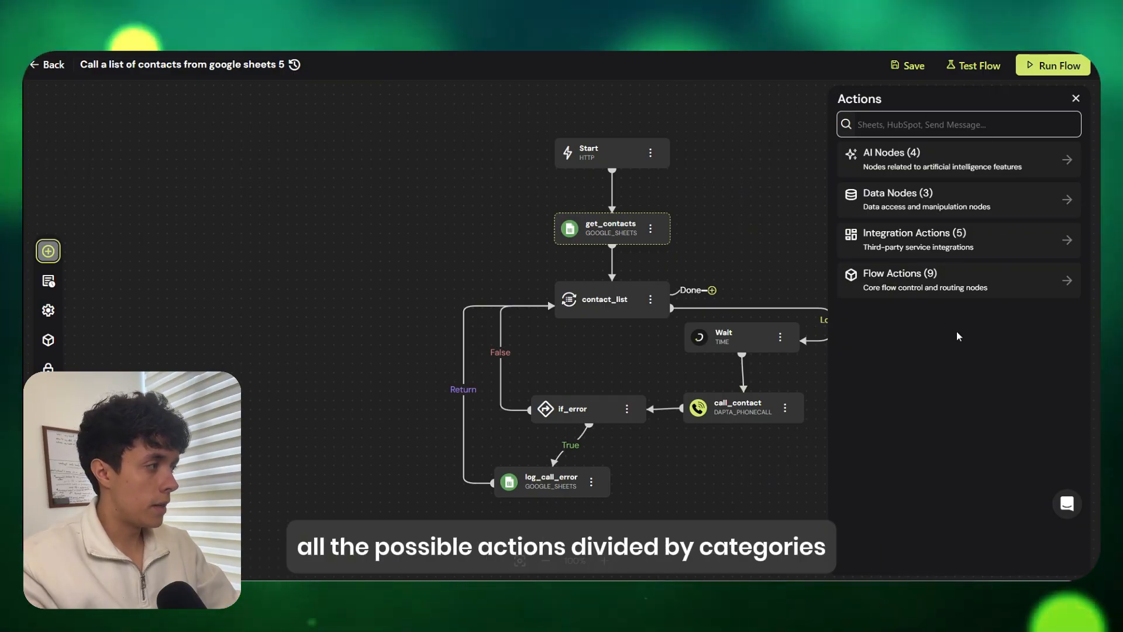
left_click(894, 117)
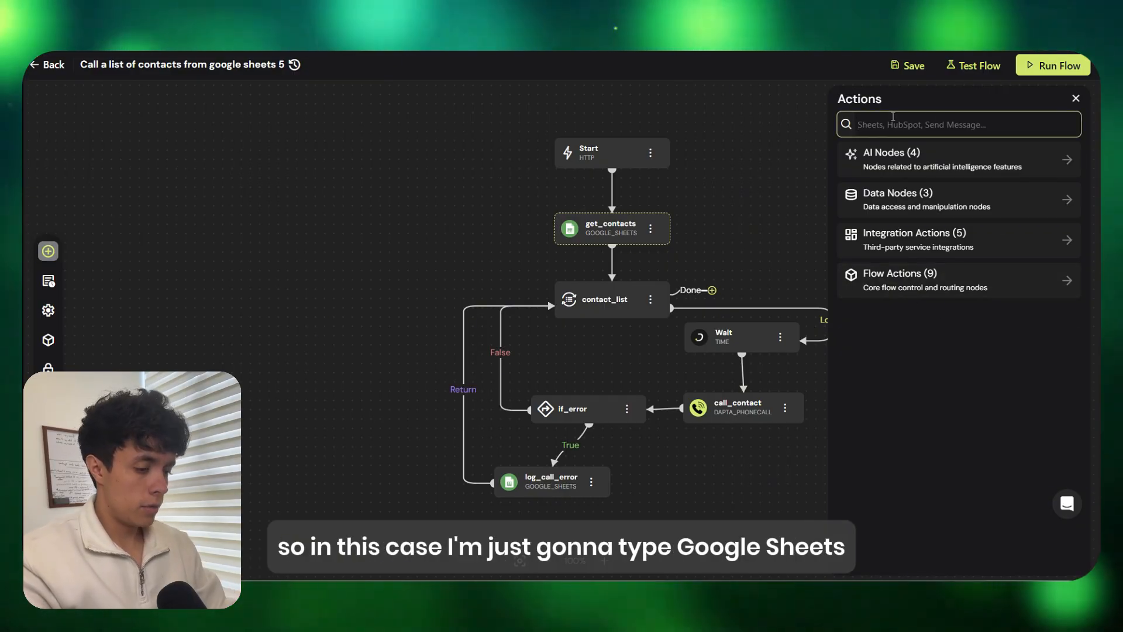
type("google")
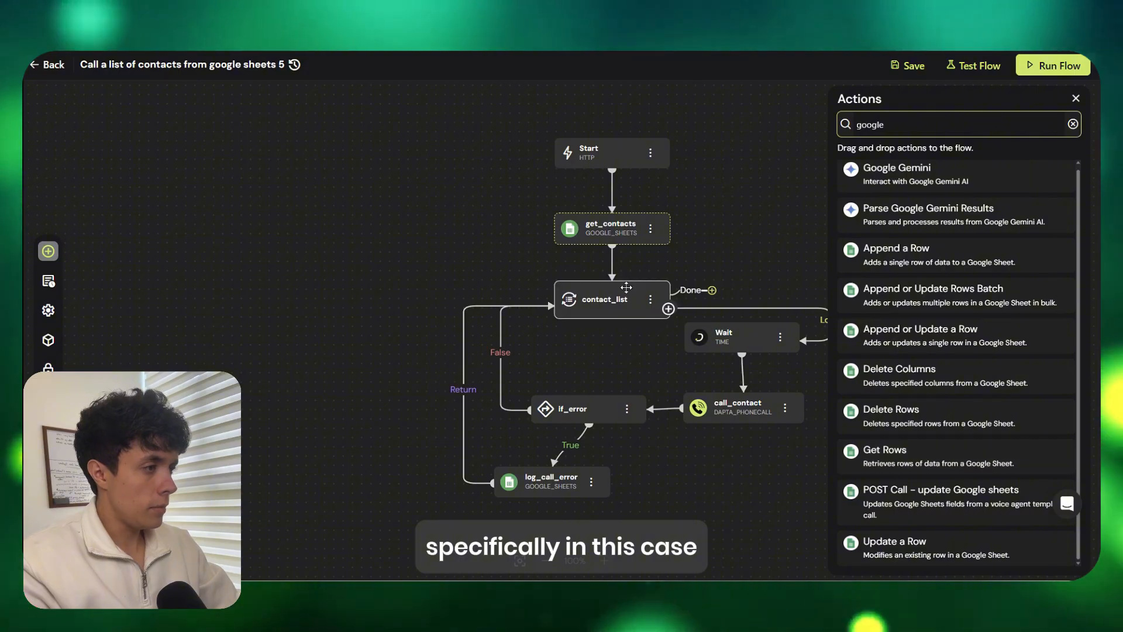
left_click_drag(600, 230, 600, 229)
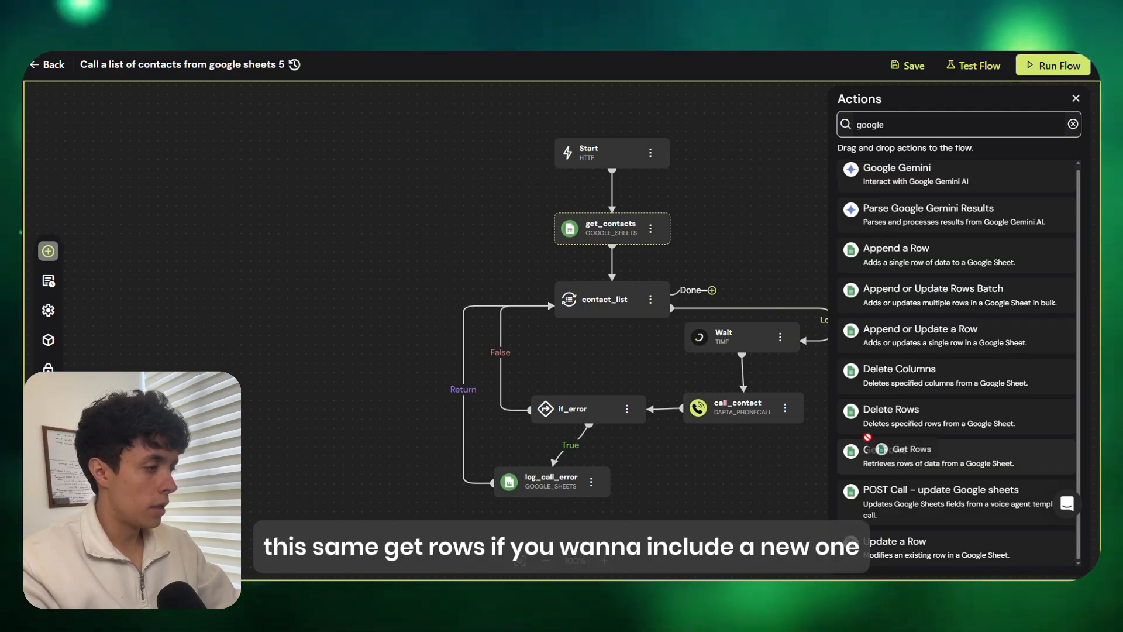
left_click_drag(888, 464, 847, 443)
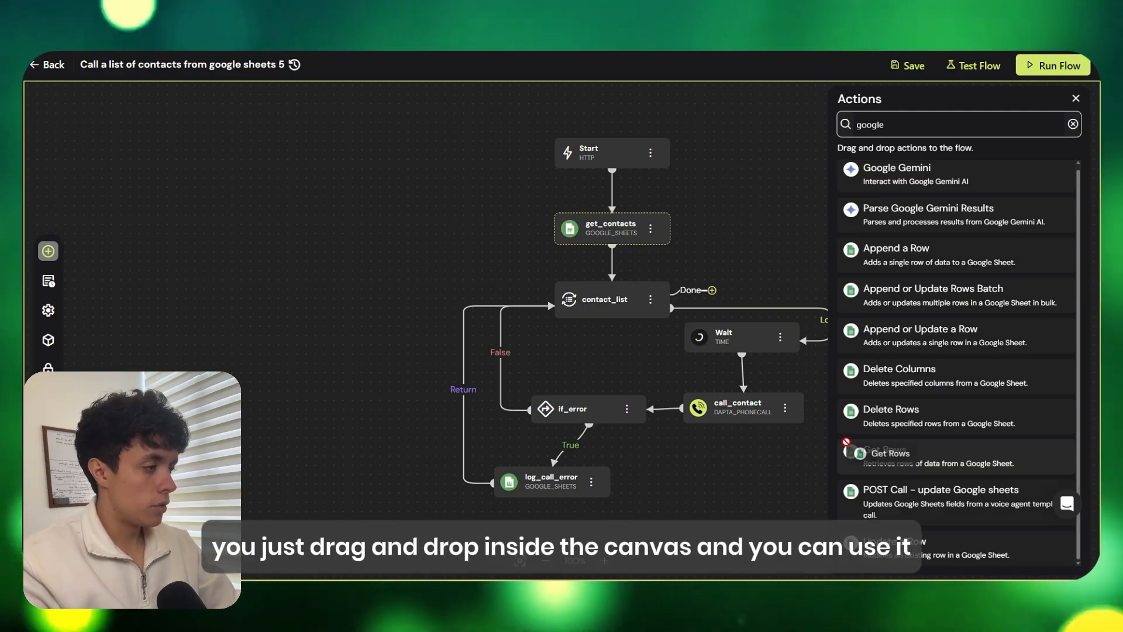
left_click_drag(391, 208, 389, 211)
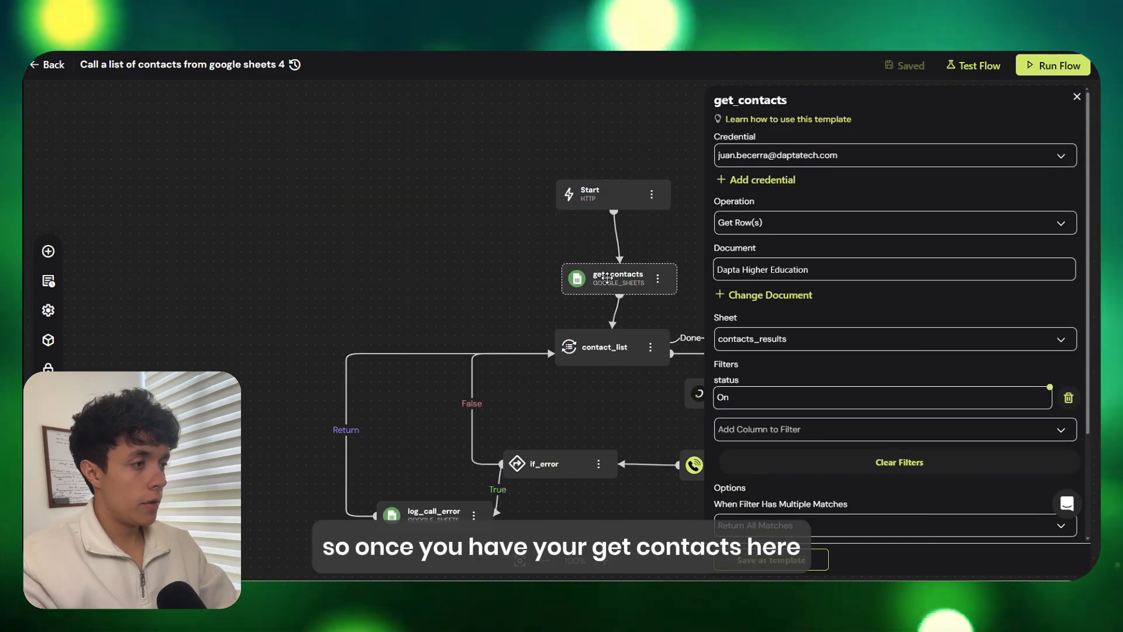
Review get_contacts' credential, operation, document, sheet and status filter, then switch to the results sheet of the Dapta Higher Education spreadsheet
mouse_move(591, 192)
left_mouse_down()
mouse_move(581, 191)
mouse_move(598, 186)
left_mouse_up()
left_click(604, 268)
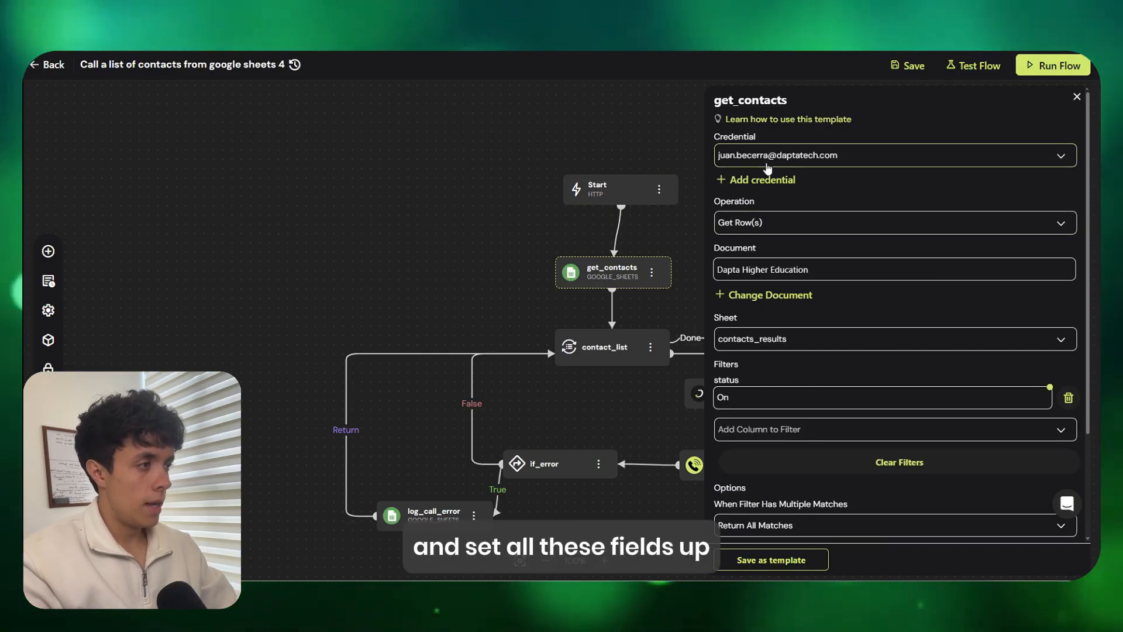
scroll(784, 268, "down", 3)
scroll(784, 366, "up", 3)
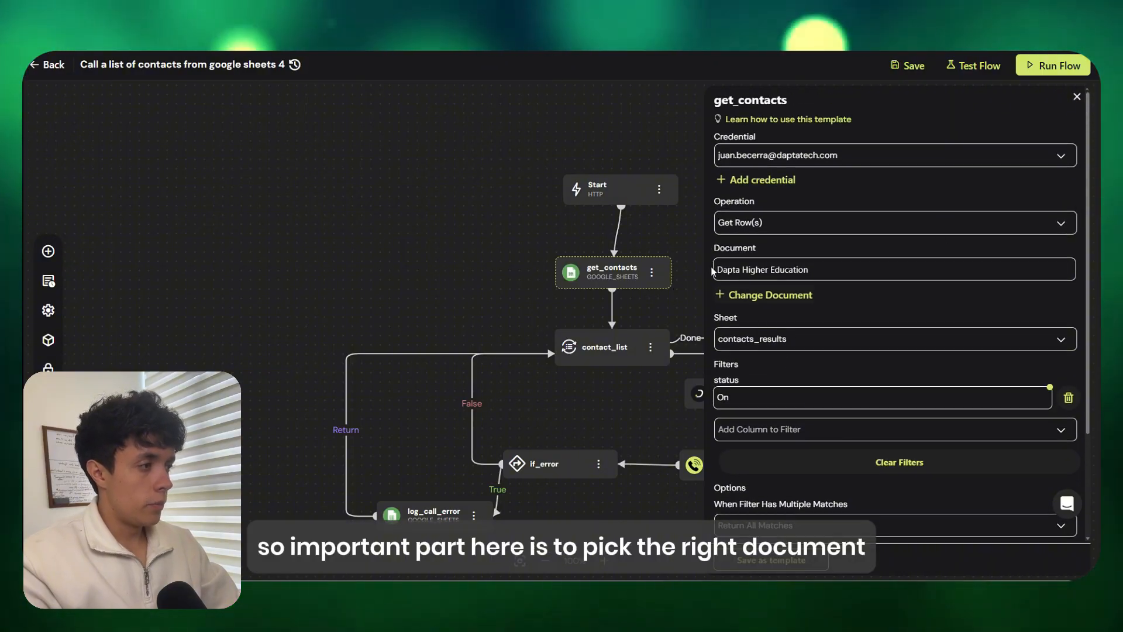
scroll(801, 264, "down", 1)
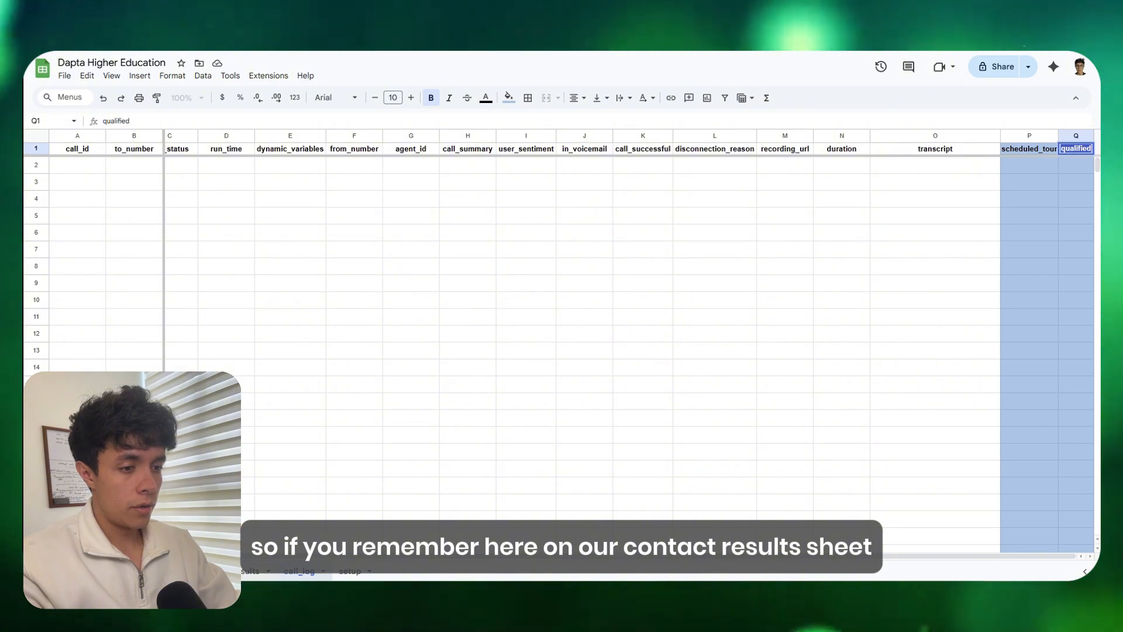
left_click(247, 571)
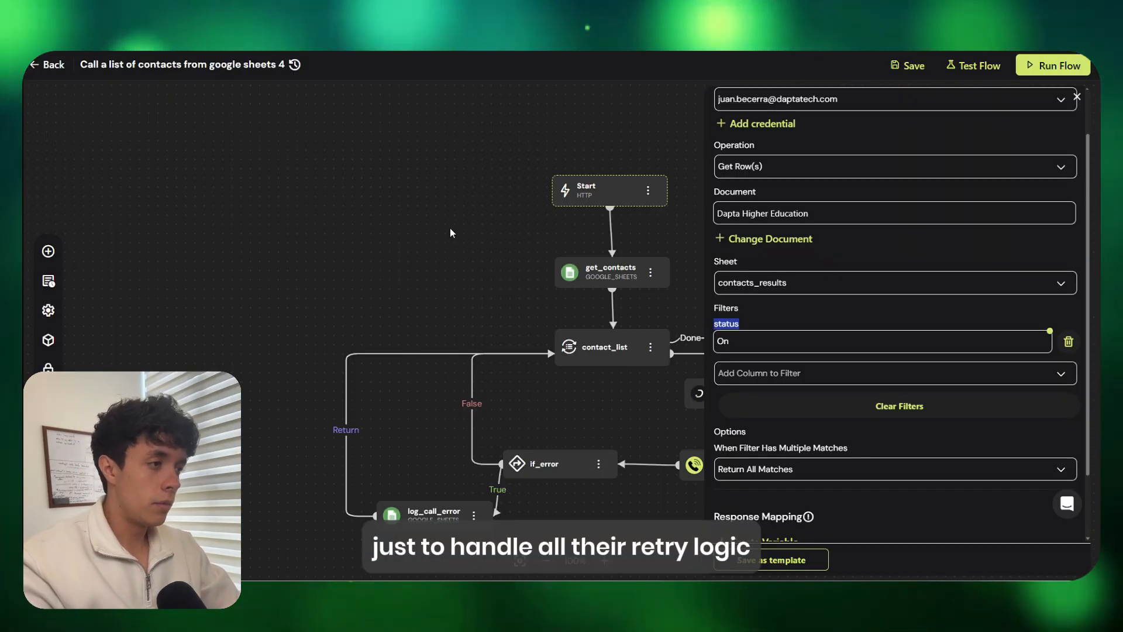
Move log_call_error further from if_error and align Start, get_contacts and contact_list in a straight vertical line
left_click_drag(422, 515, 395, 512)
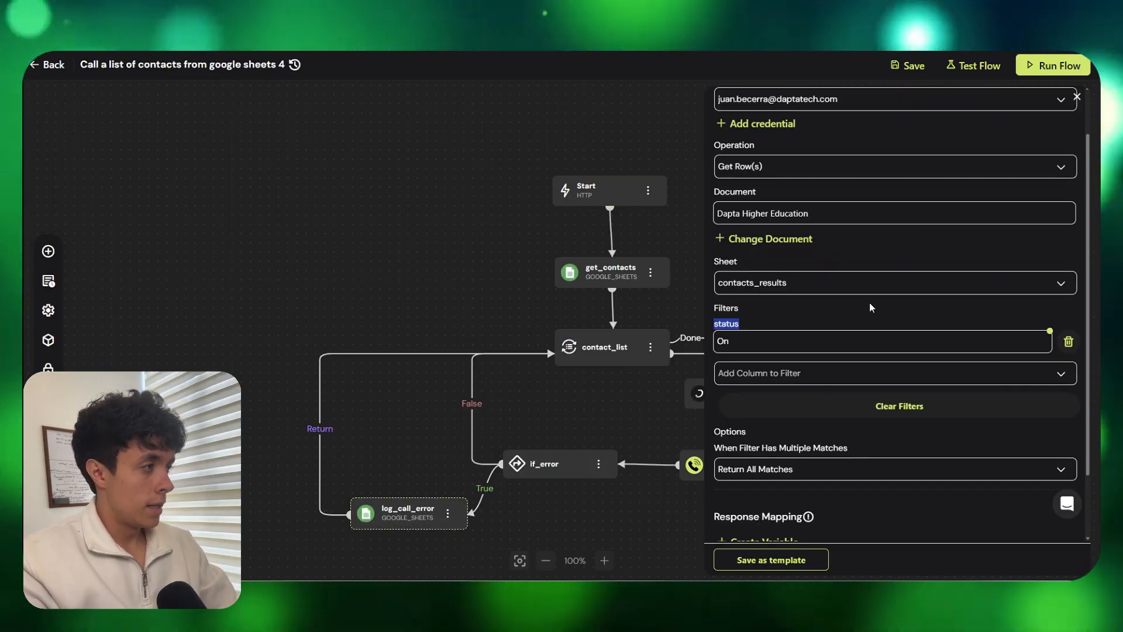
left_click(1077, 98)
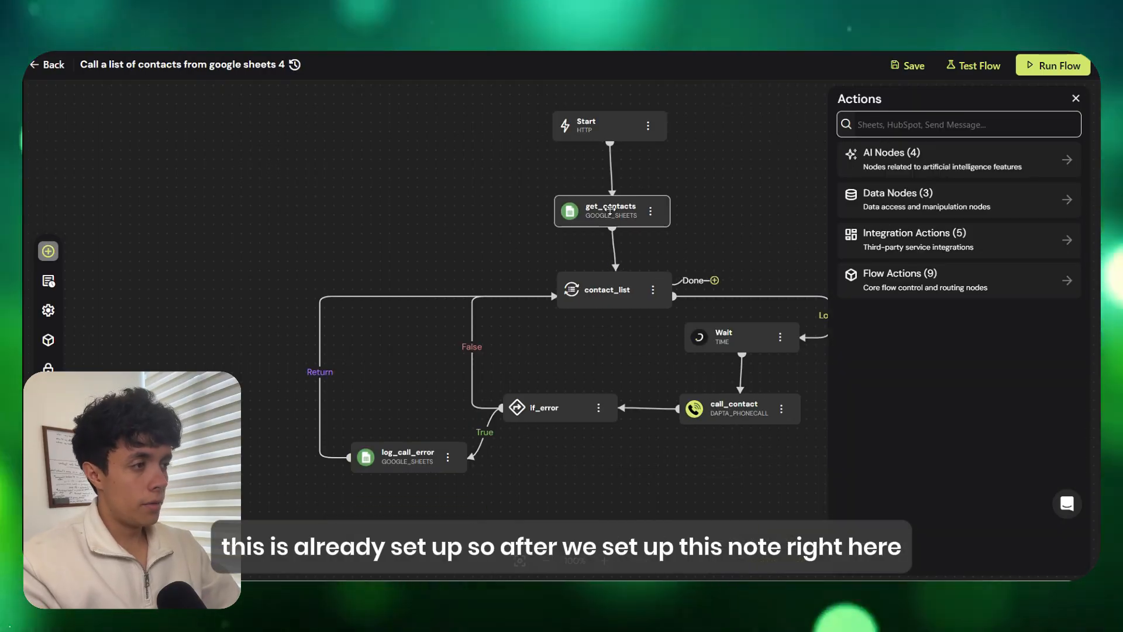
left_click(617, 211)
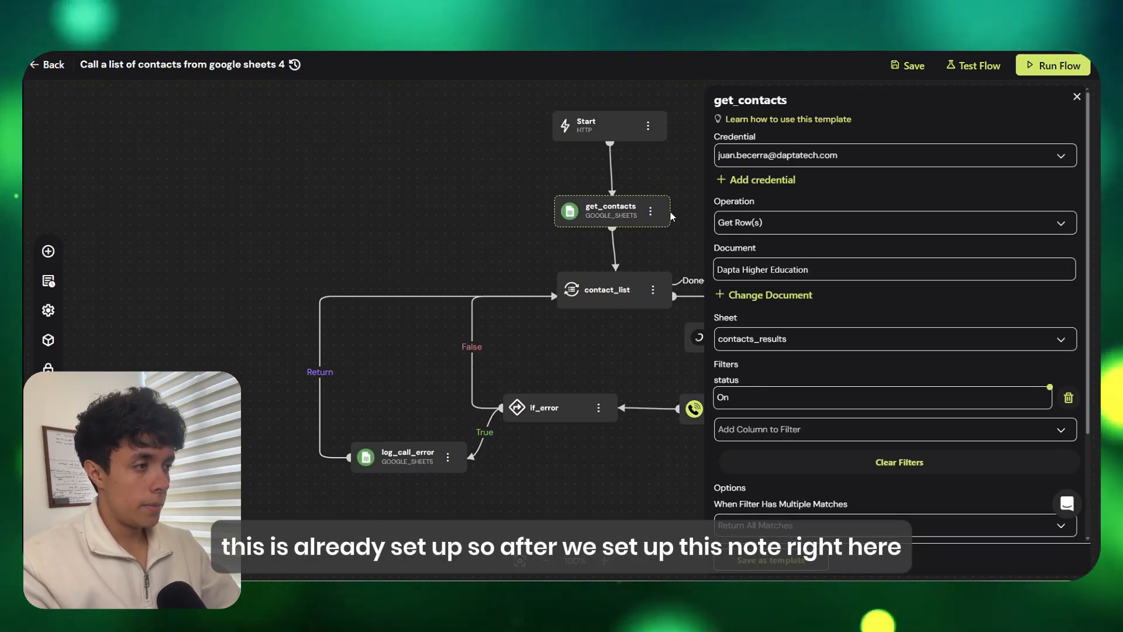
left_click(1077, 98)
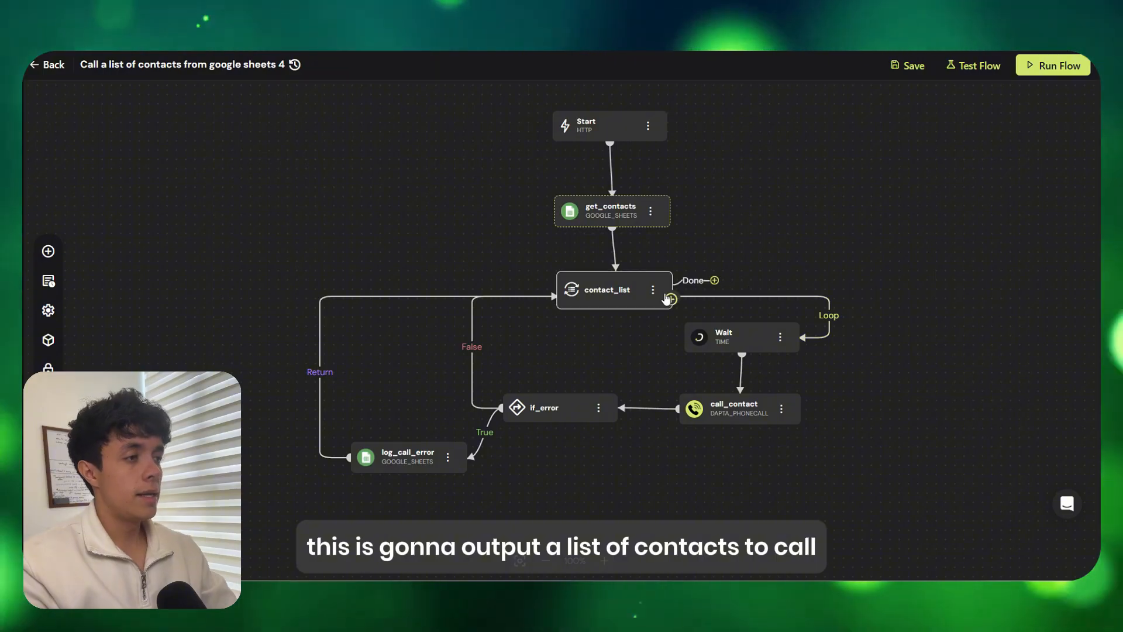
left_click_drag(637, 218, 641, 216)
left_click_drag(630, 132, 636, 131)
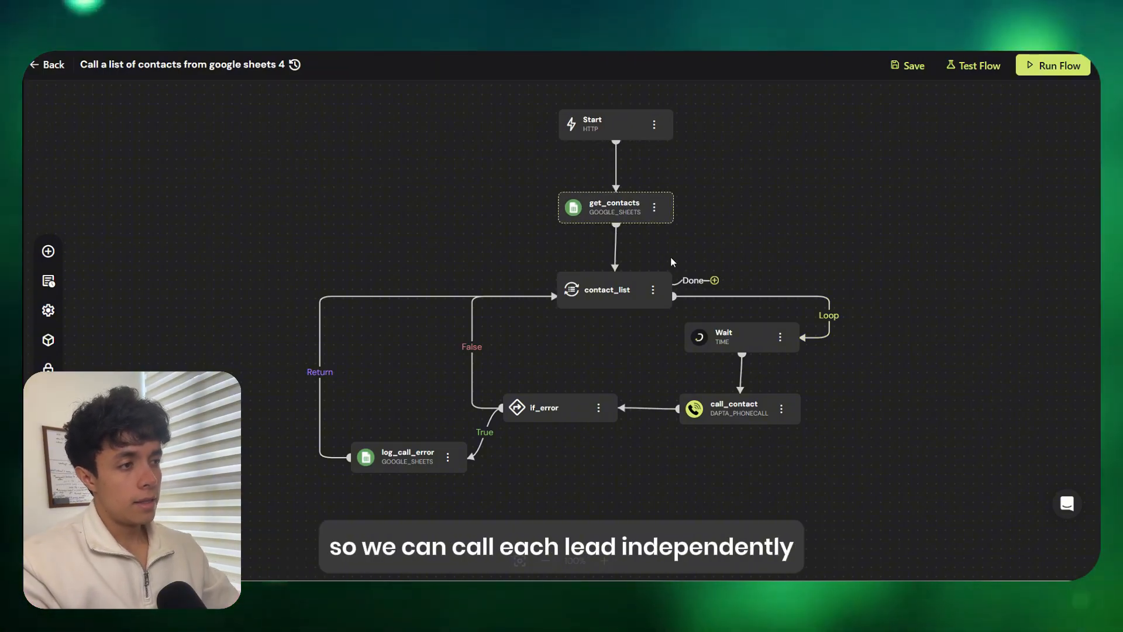
left_click_drag(594, 295, 631, 287)
Examine contact_list's items to process, the if_error condition and the log_call_error settings
left_click(588, 285)
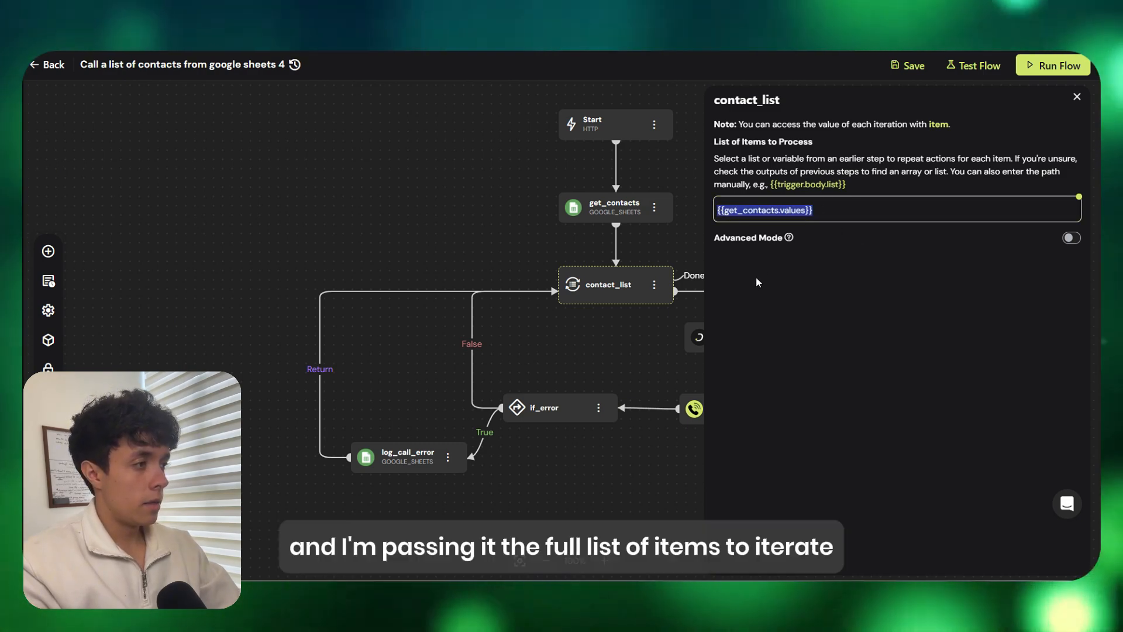
left_click(1077, 98)
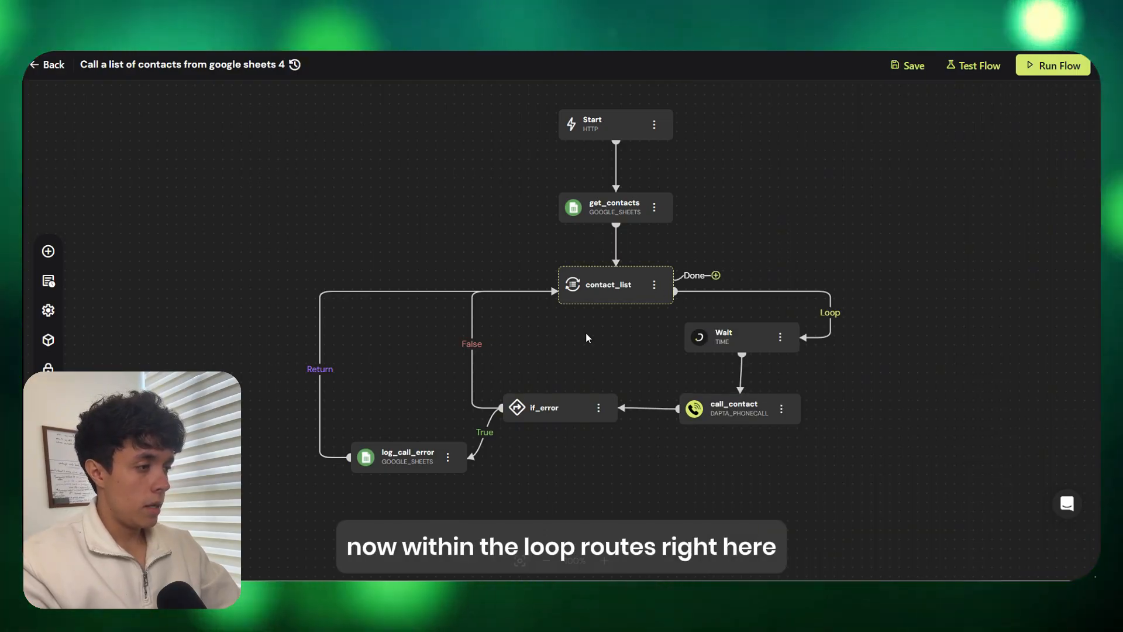
left_click_drag(715, 408, 740, 403)
left_click(553, 413)
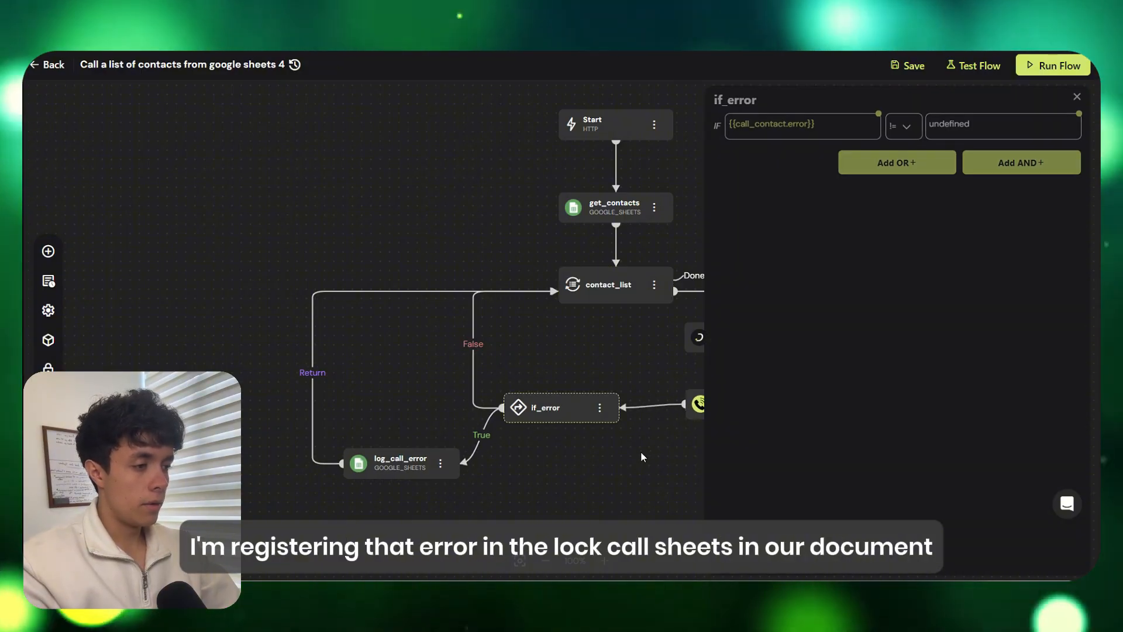
left_click(410, 460)
scroll(785, 381, "down", 1)
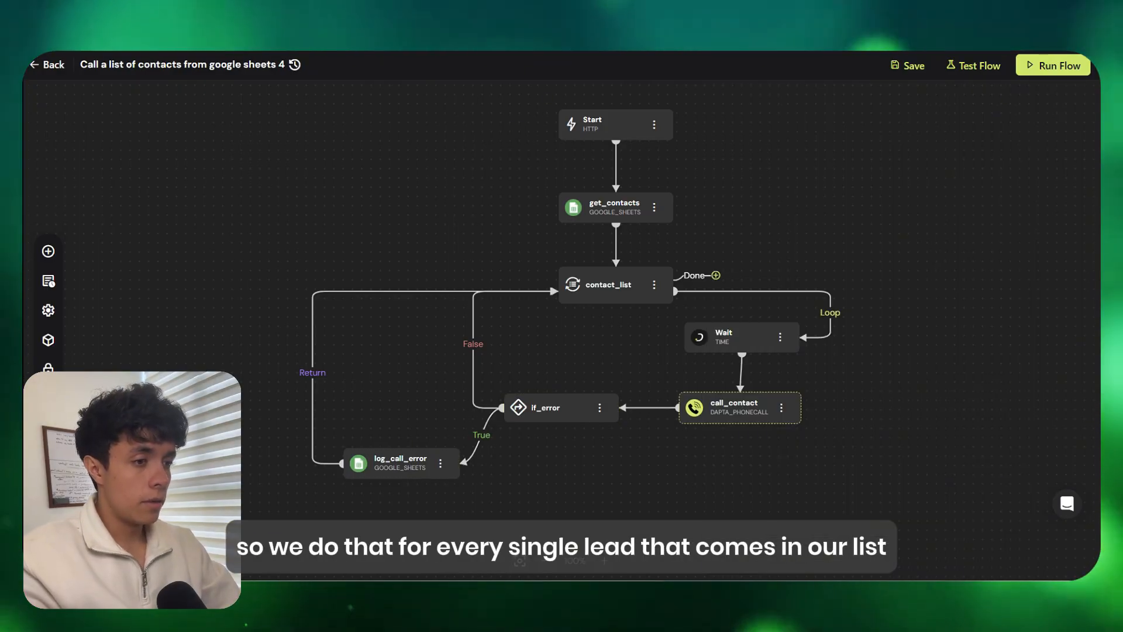
Review the From Number, To Number and Agent fields of the call_contact node
left_click(730, 405)
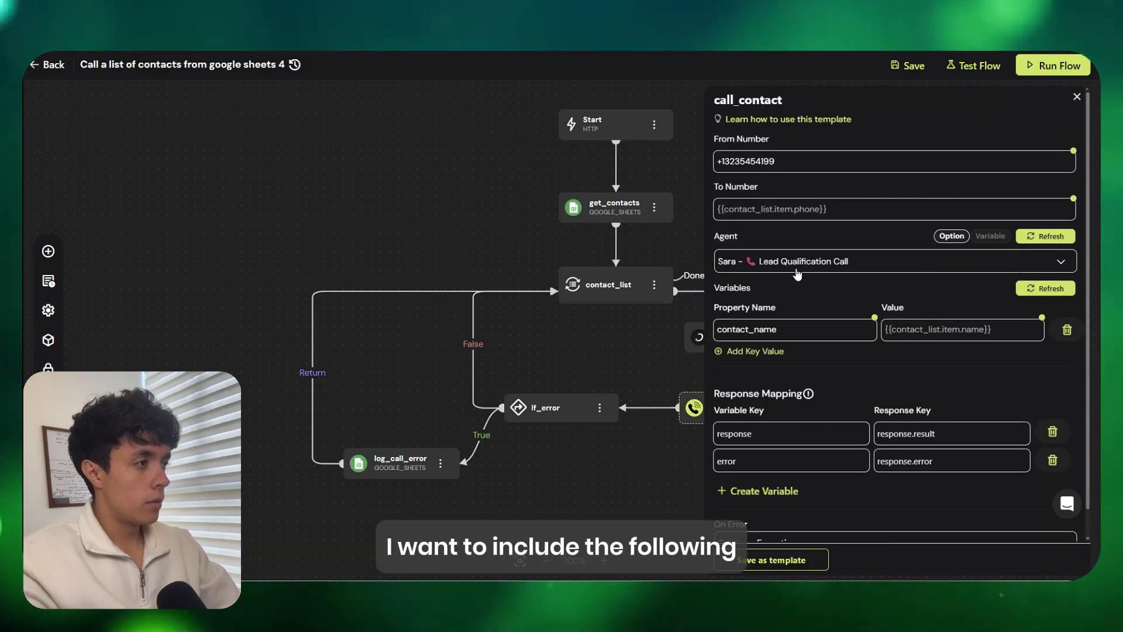
scroll(797, 274, "down", 1)
scroll(786, 199, "up", 1)
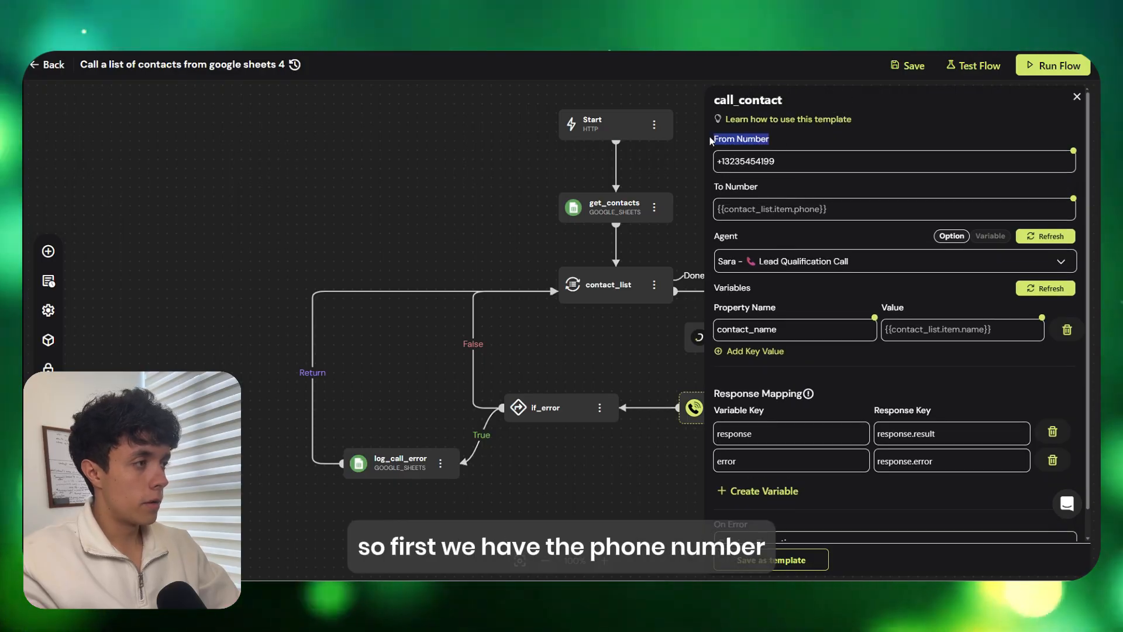
triple_click(802, 159)
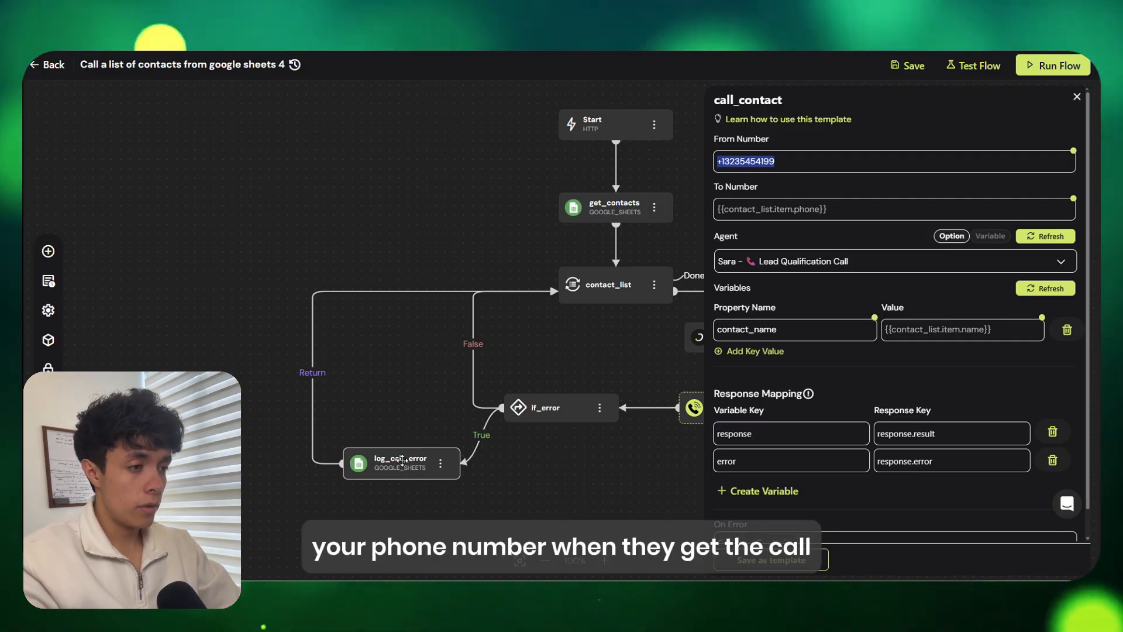
left_click_drag(404, 455, 393, 453)
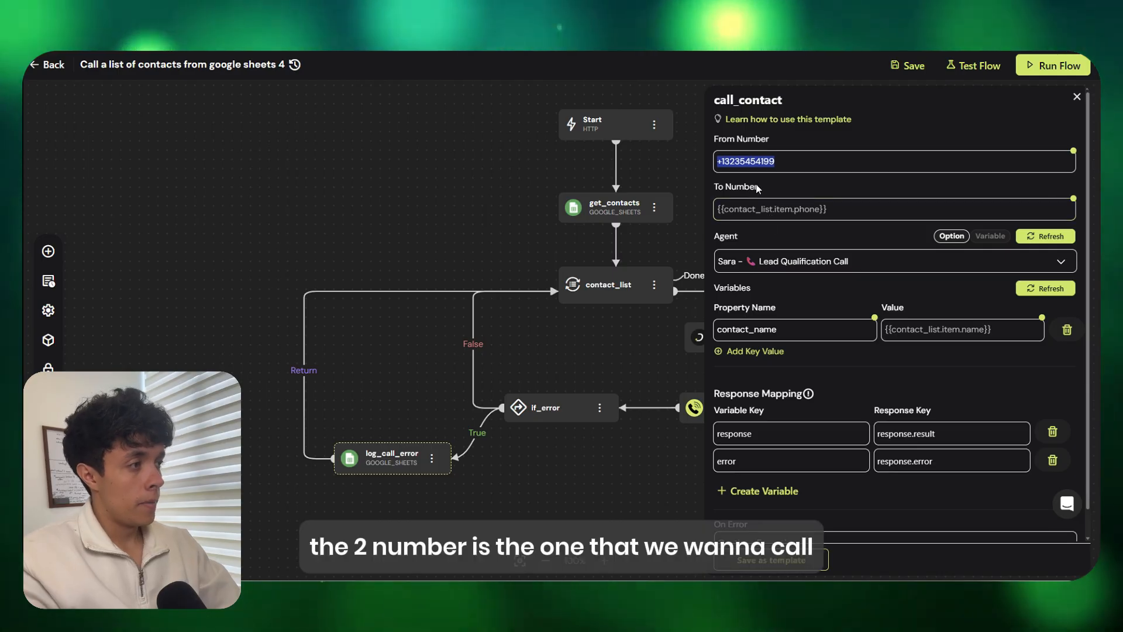
left_click_drag(760, 188, 707, 187)
left_click(859, 208)
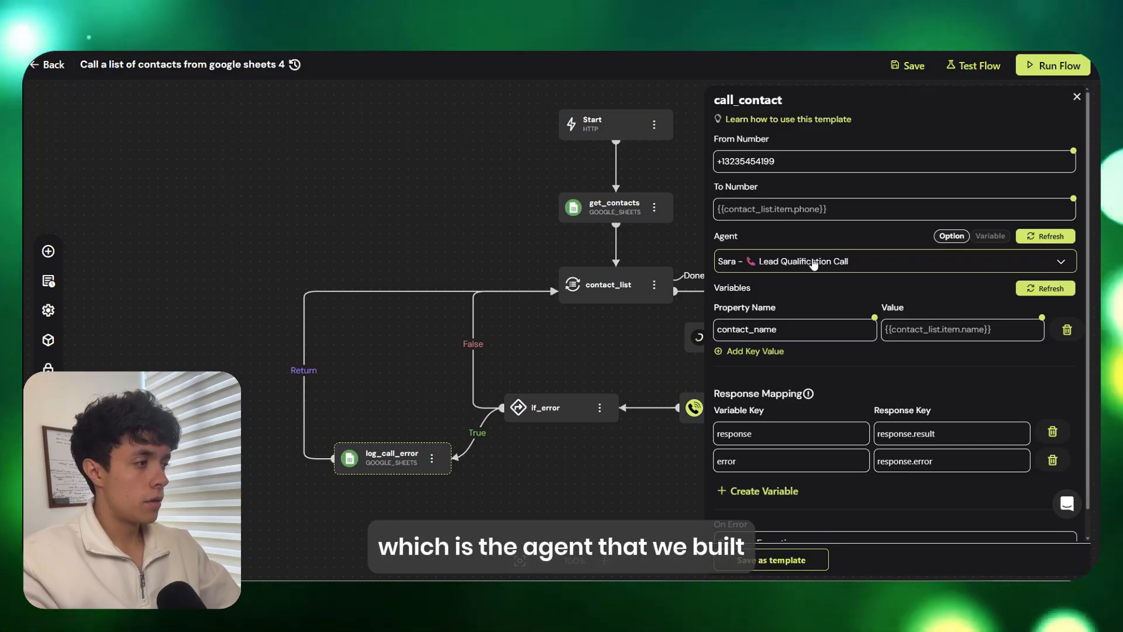
left_click(784, 266)
left_click(848, 334)
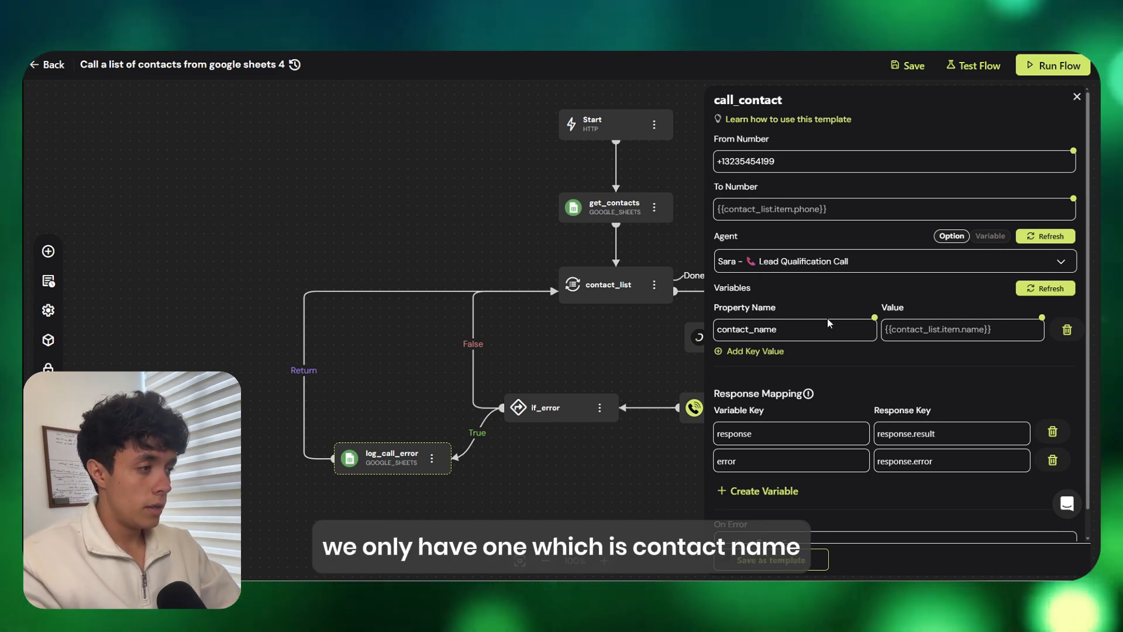
Examine how call_contact maps the contact_name variable to {{contact_list.item.name}}
double_click(770, 327)
left_click(852, 289)
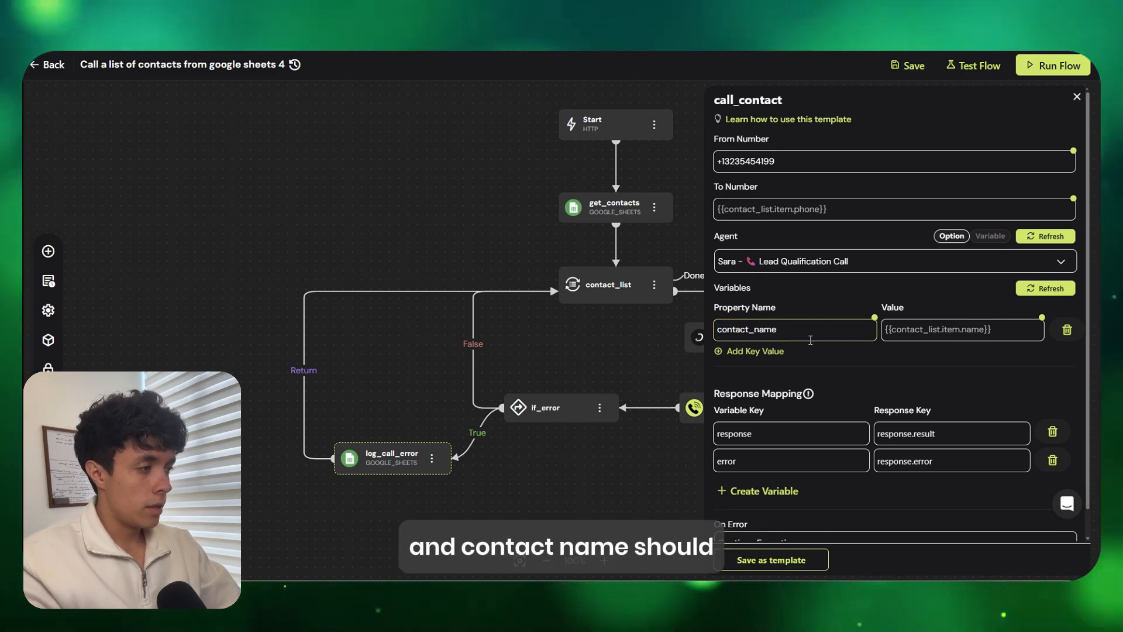
left_click_drag(811, 338, 698, 332)
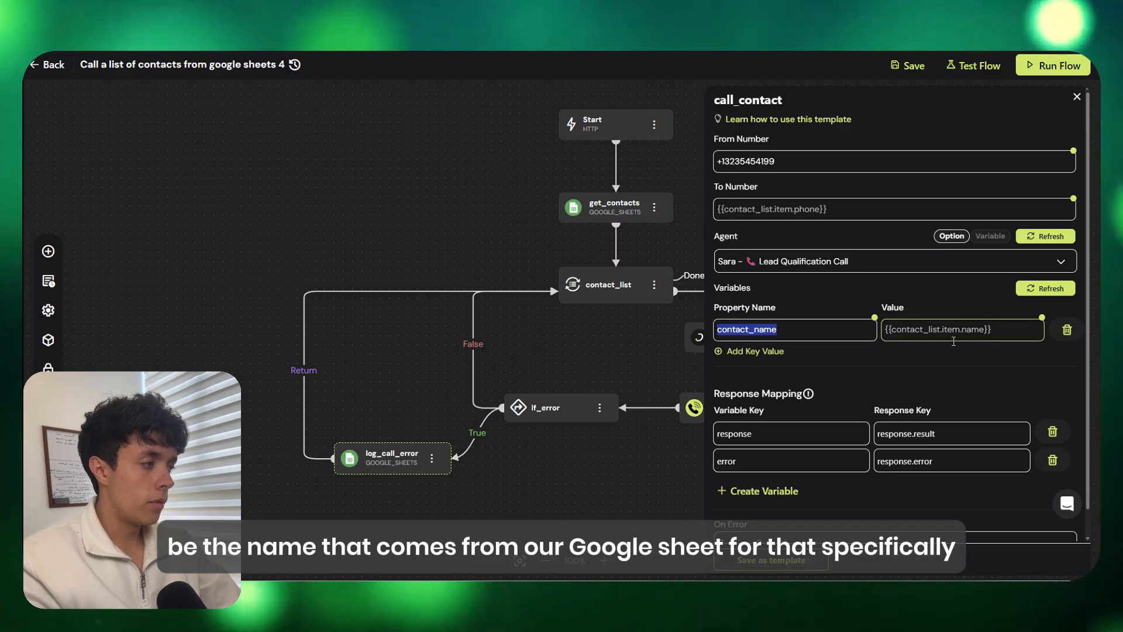
triple_click(990, 329)
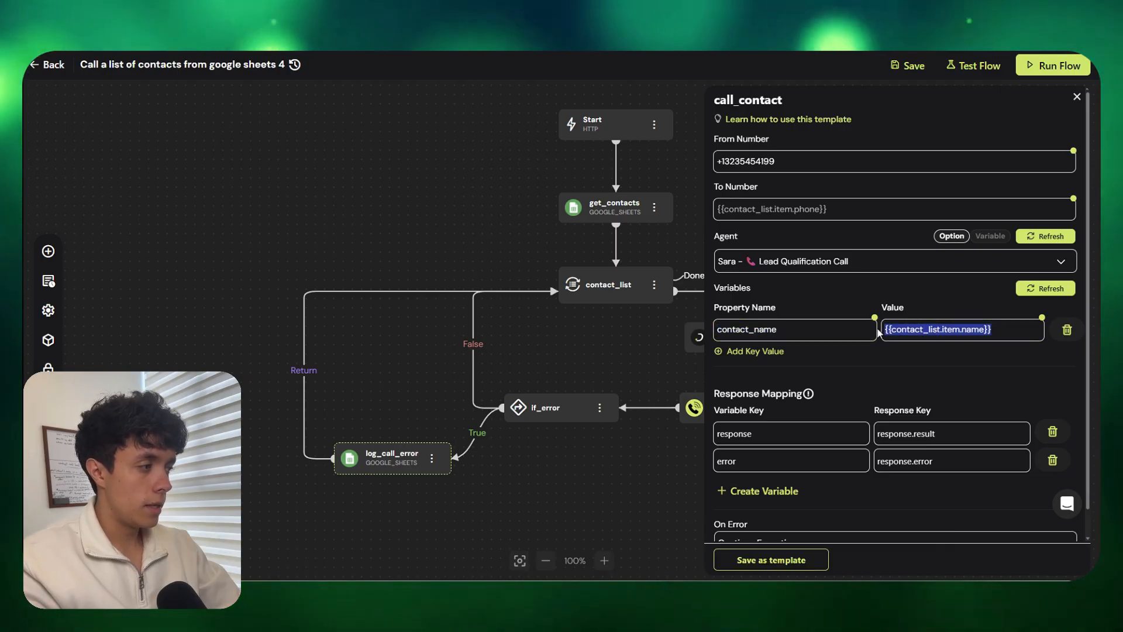
left_click(898, 331)
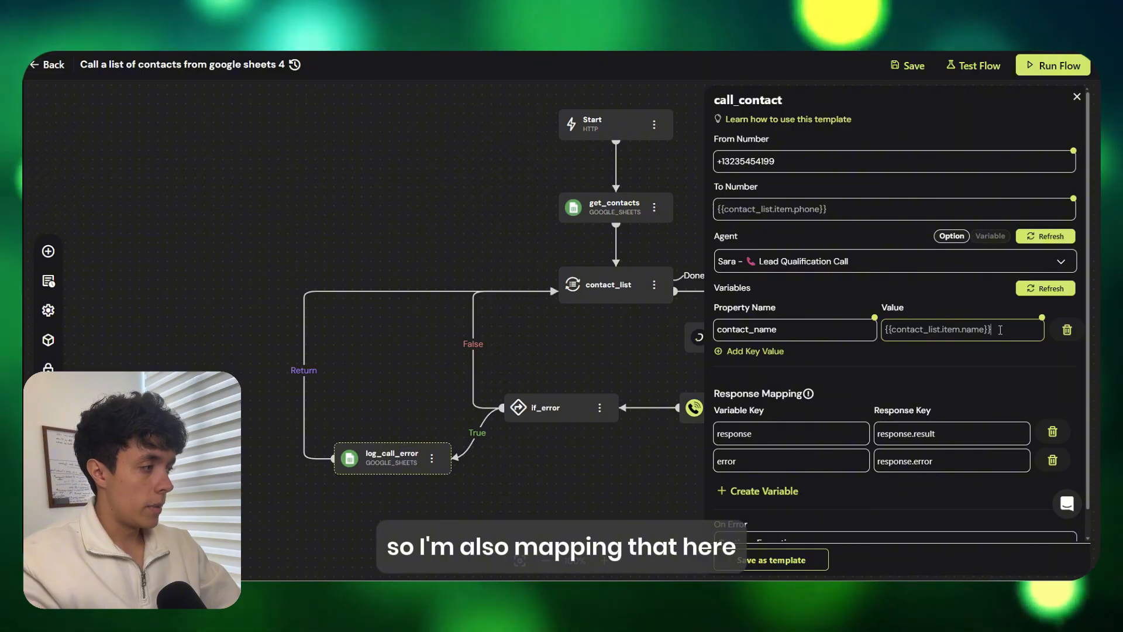
left_click_drag(1001, 330, 885, 322)
double_click(920, 308)
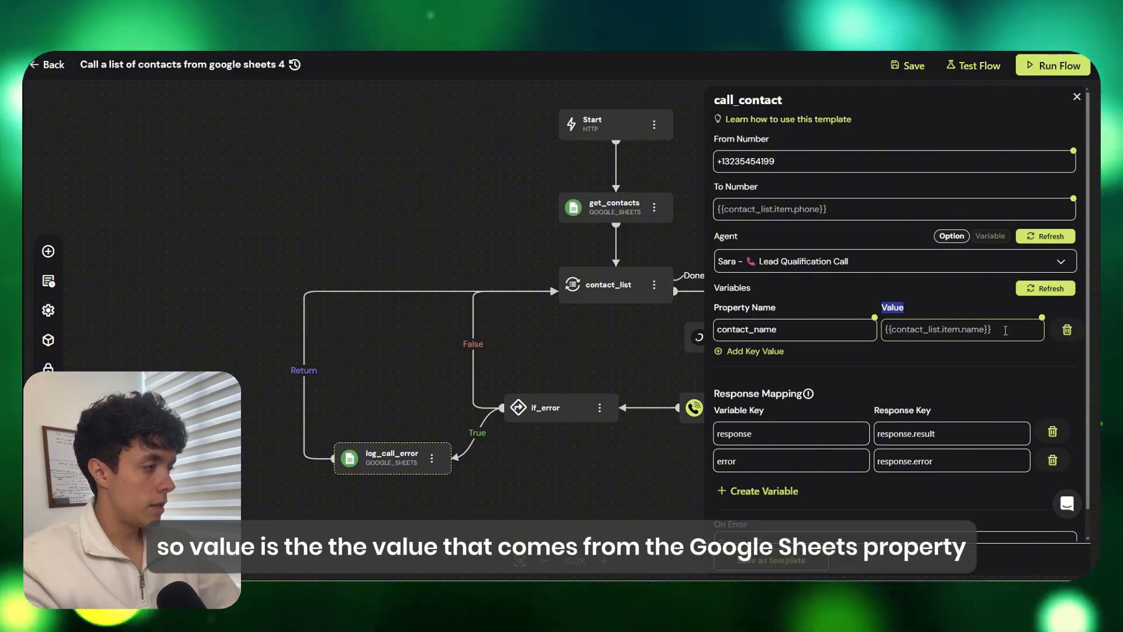
left_click_drag(1005, 331, 884, 330)
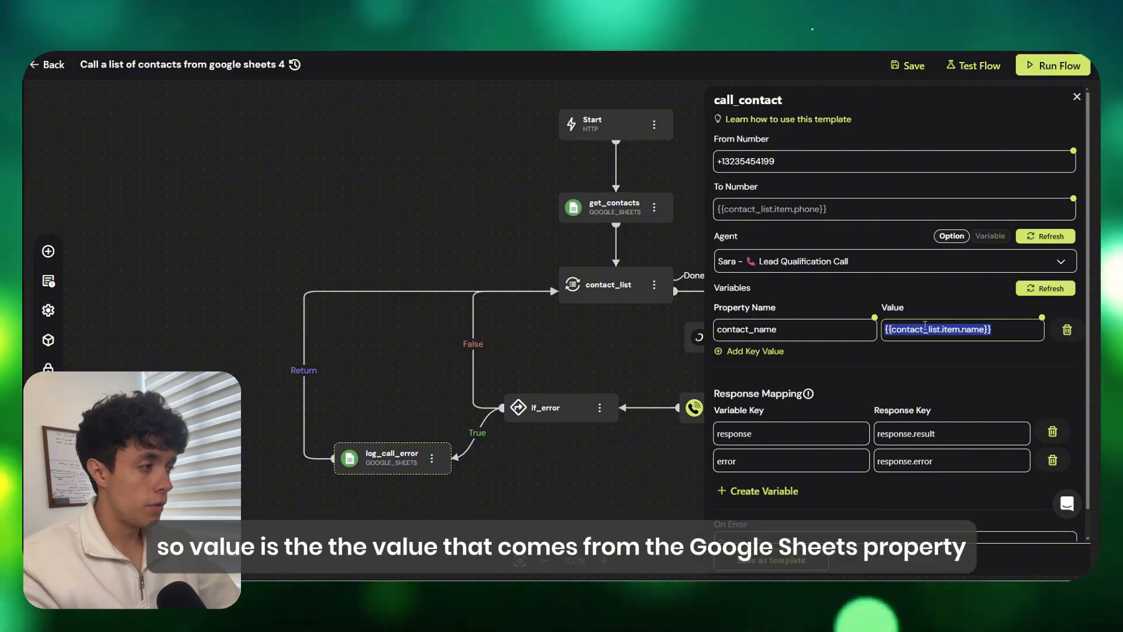
triple_click(783, 311)
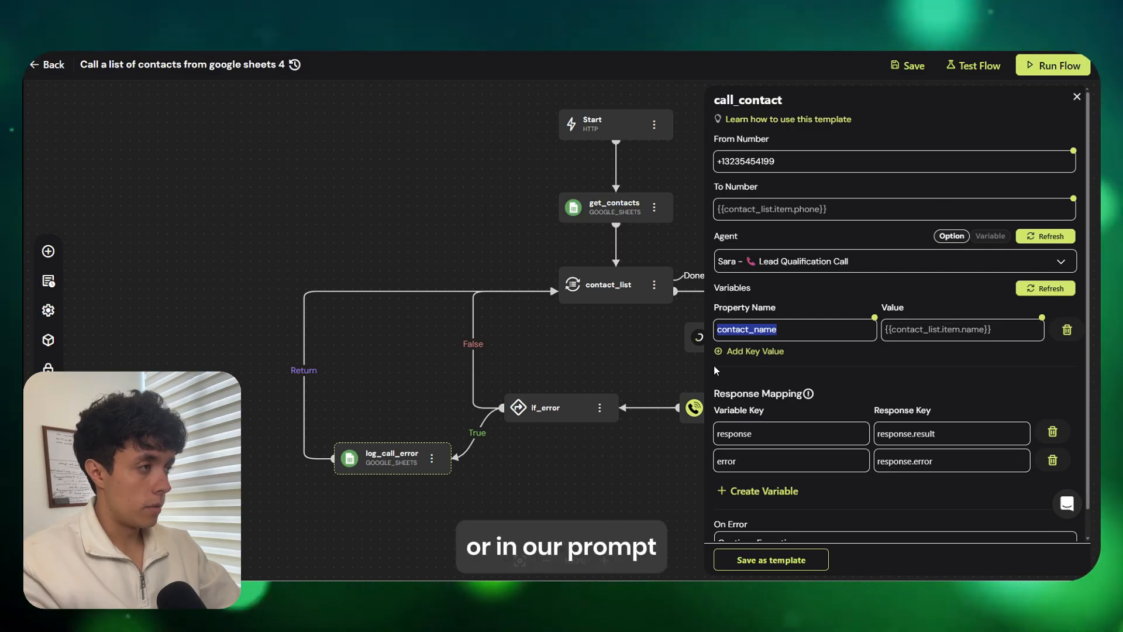
Save the contact-calling flow and return to the list of flows
left_click(1078, 98)
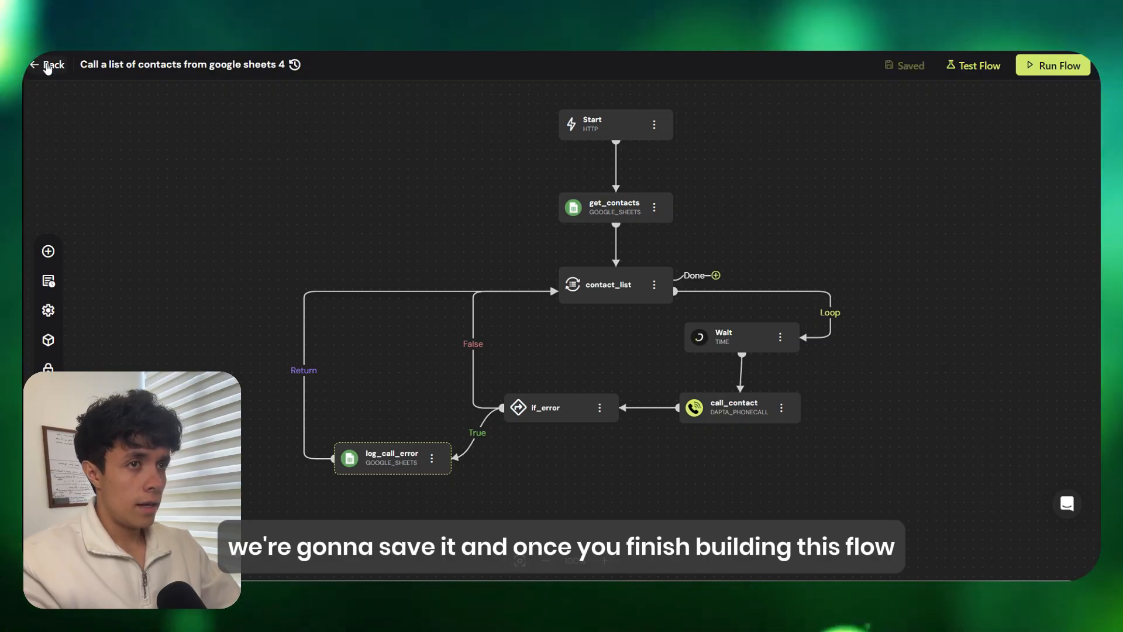
left_click(47, 65)
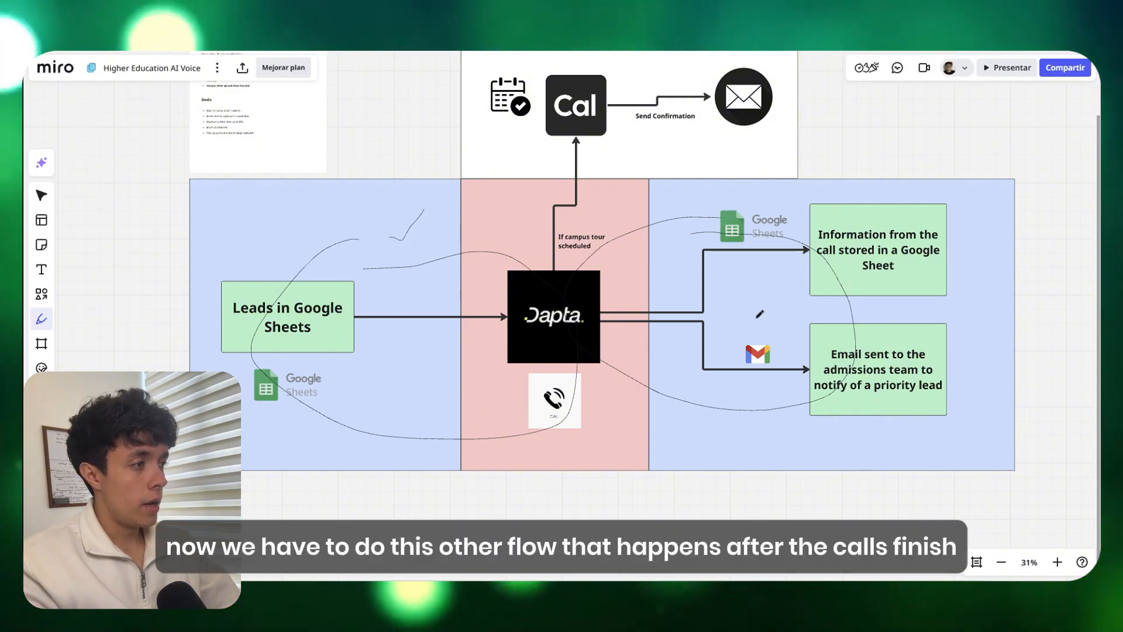
Switch to the Miro board and draw a freehand stroke over the post-call section near the Google Sheets logo
mouse_move(653, 220)
left_mouse_down()
mouse_move(963, 241)
mouse_move(593, 364)
mouse_move(798, 226)
left_mouse_up()
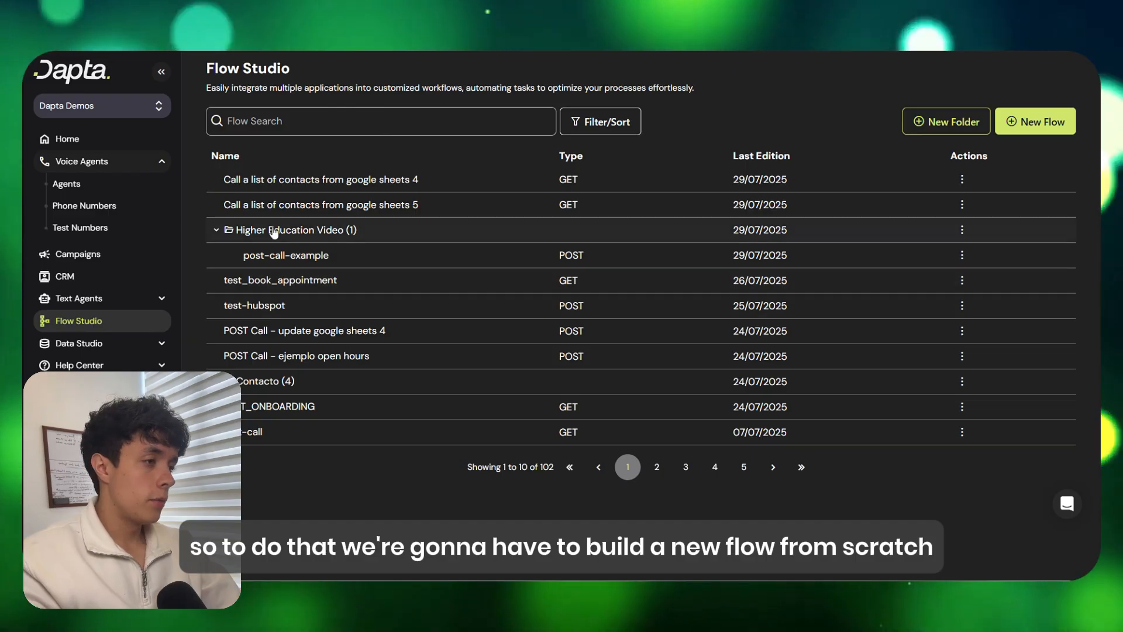
Open the post-call-example flow from the Higher Education Video folder, nudge its nodes into a tidier layout and show its execution history
left_click(269, 259)
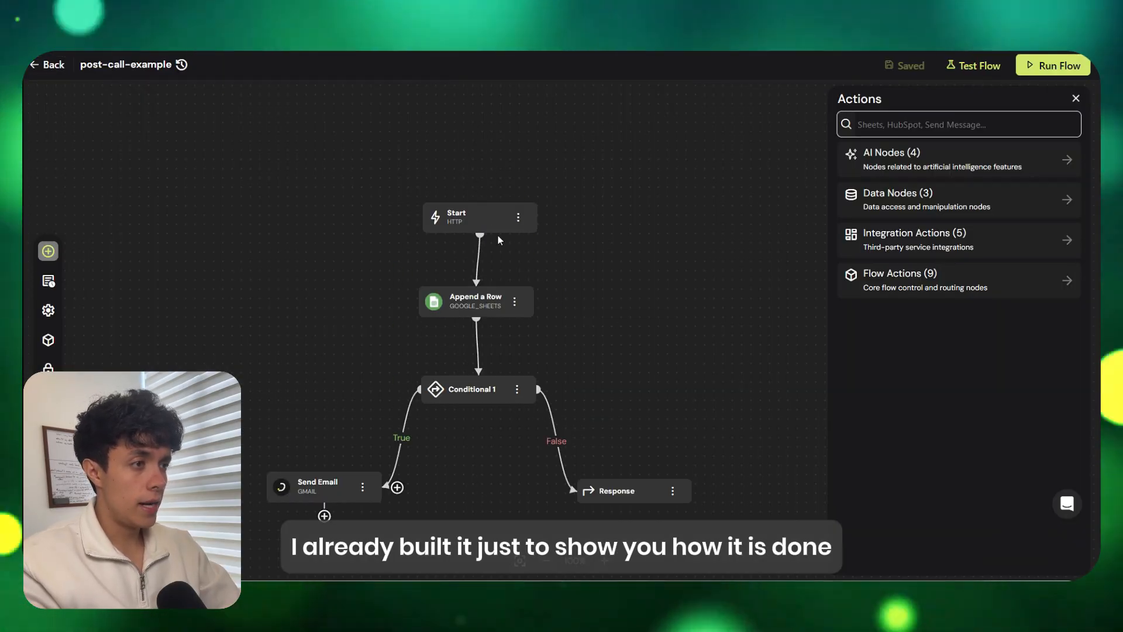
left_click_drag(486, 222, 480, 193)
left_click_drag(480, 303, 479, 291)
scroll(482, 362, "down", 4)
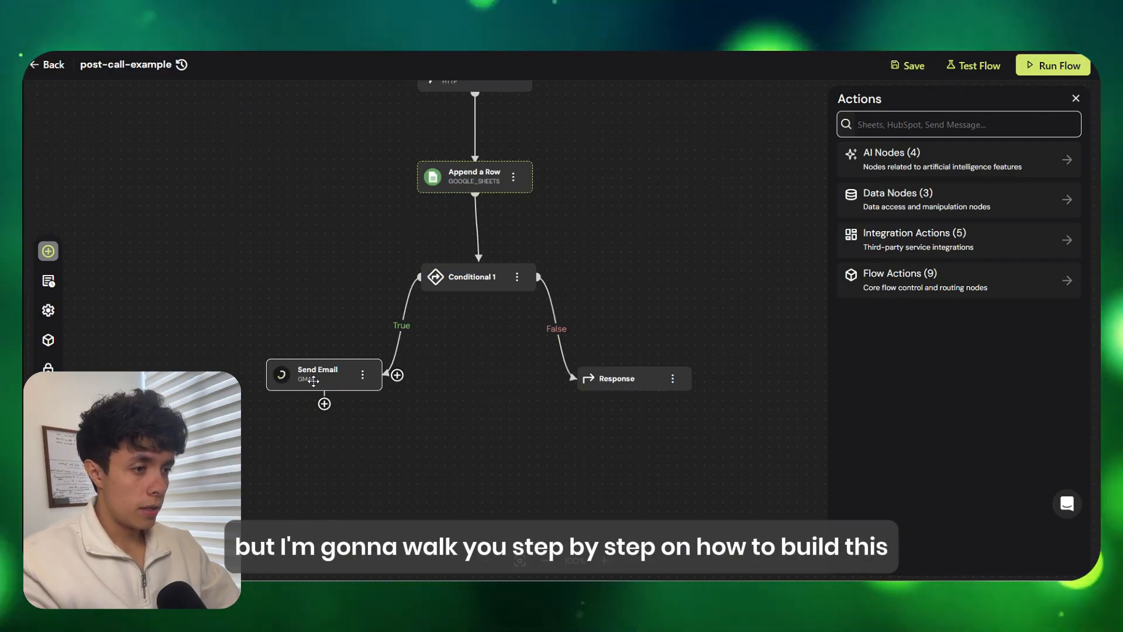
left_click_drag(319, 375, 333, 377)
left_click_drag(615, 379, 607, 381)
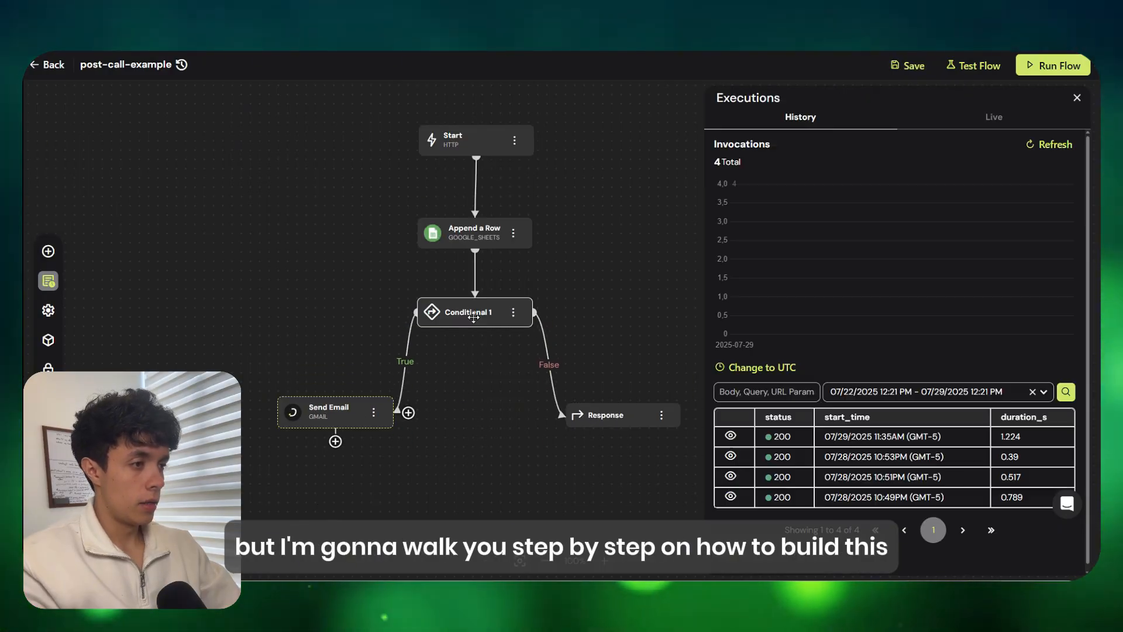
left_click_drag(474, 317, 473, 329)
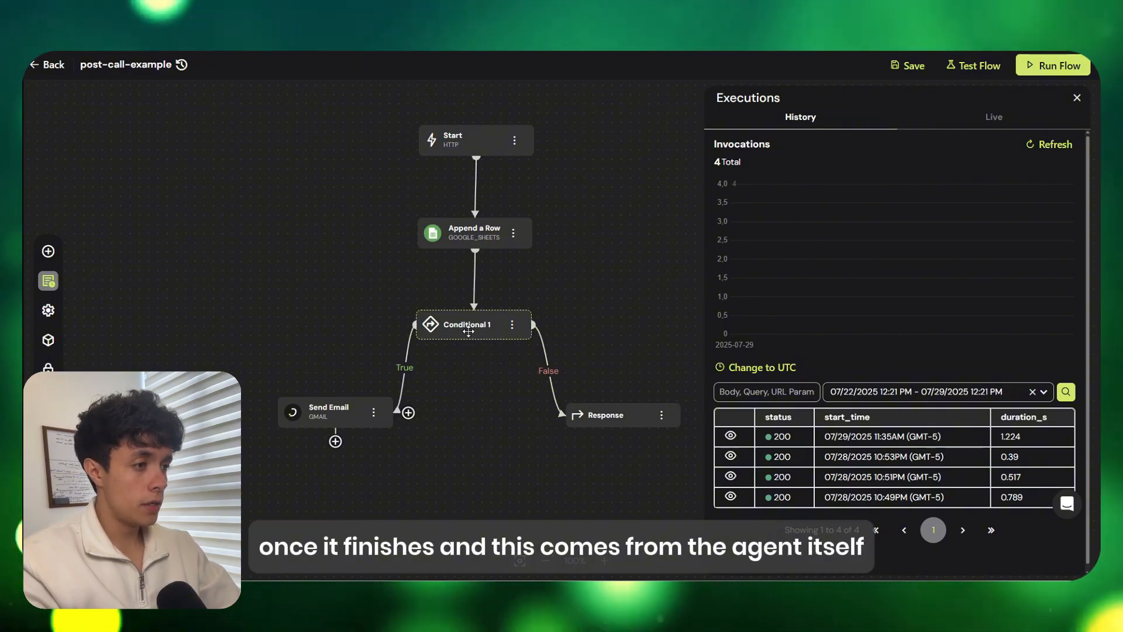
left_click_drag(468, 332, 468, 338)
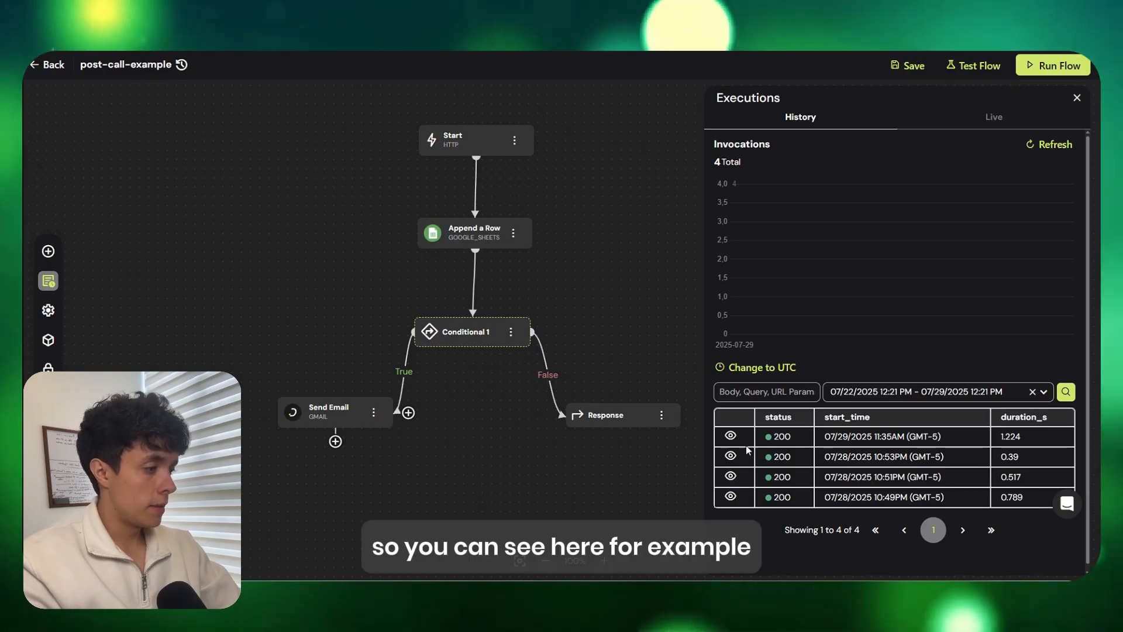
Open the most recent execution of post-call-example and examine the call object in its request body
left_click(730, 436)
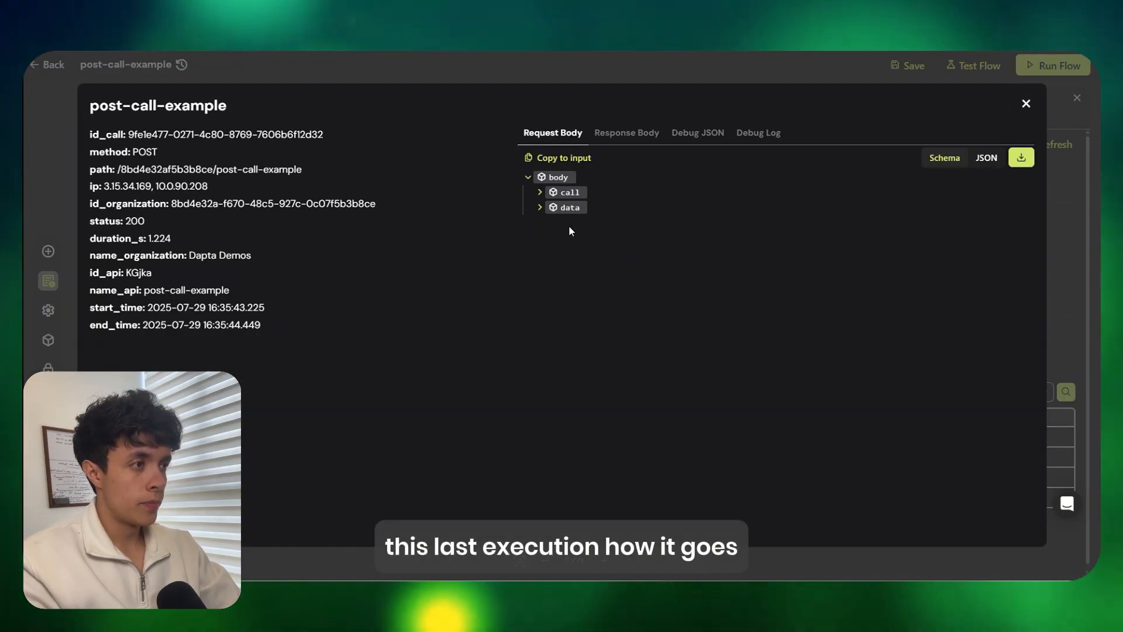
left_click(539, 191)
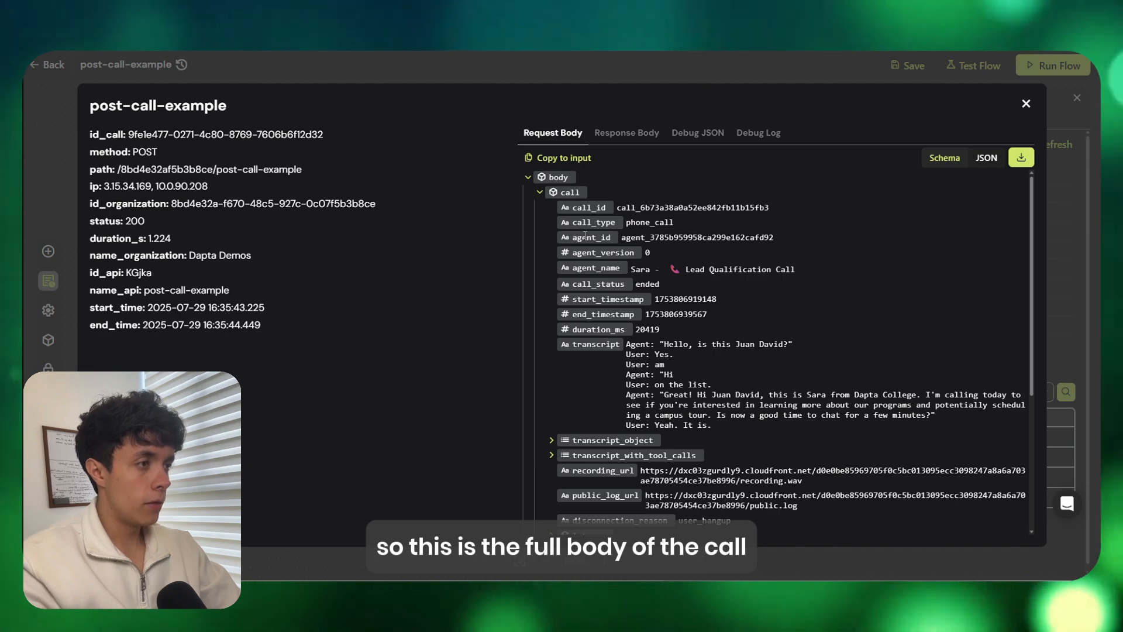
scroll(585, 203, "down", 2)
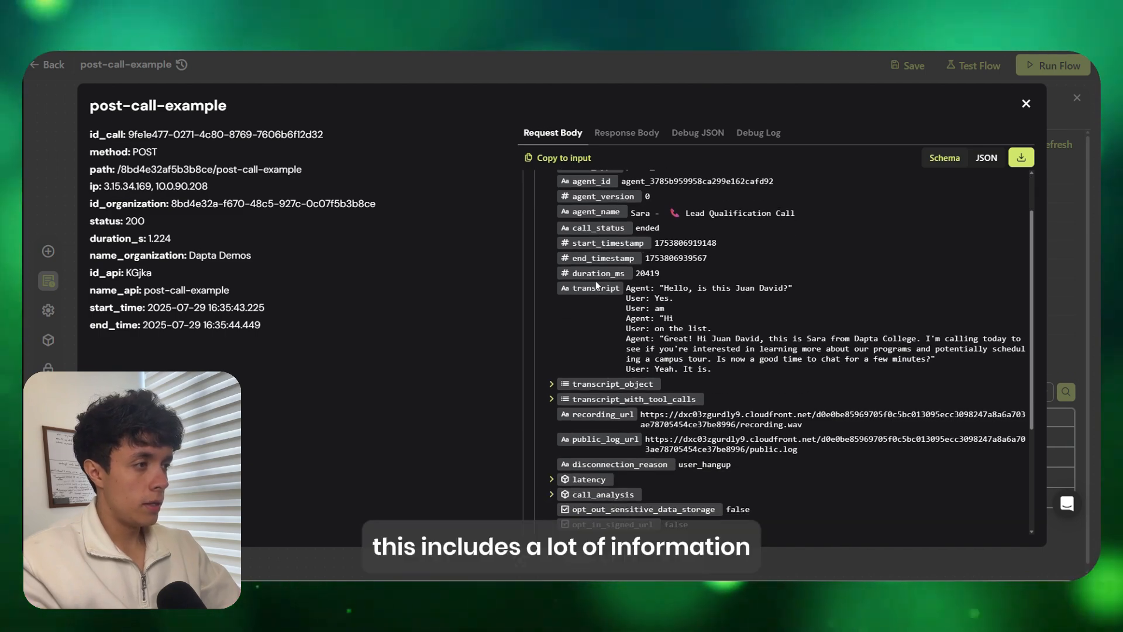
scroll(611, 307, "down", 5)
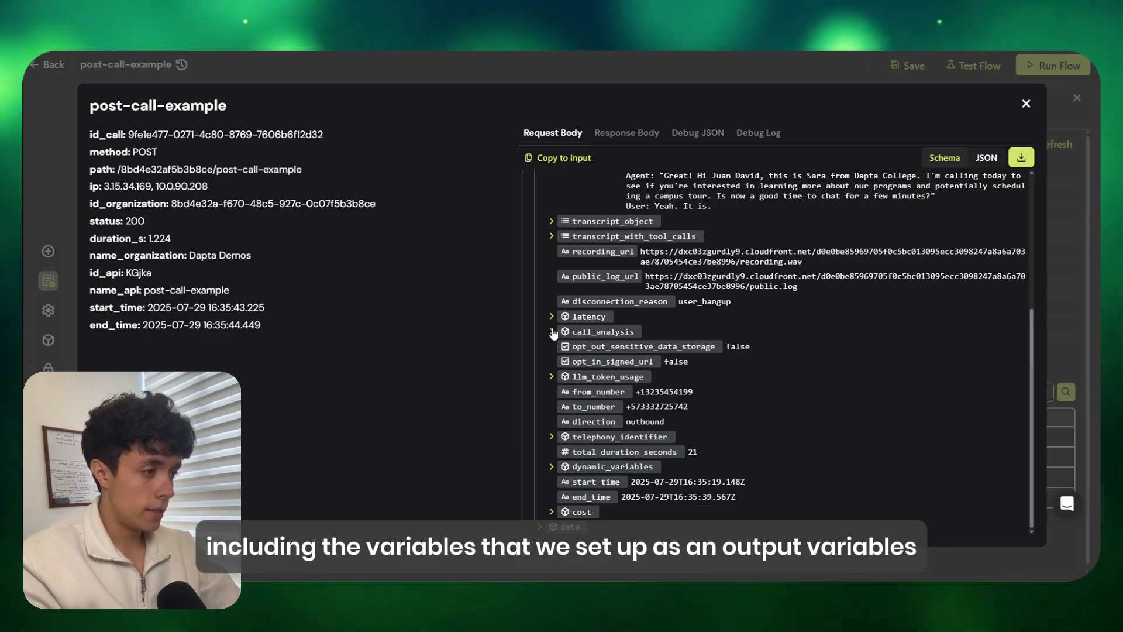
Expand call_analysis and custom_analysis_data to check the scheduled_tour and qualified variables, and close the execution details
left_click(551, 331)
scroll(581, 401, "down", 1)
scroll(581, 400, "down", 3)
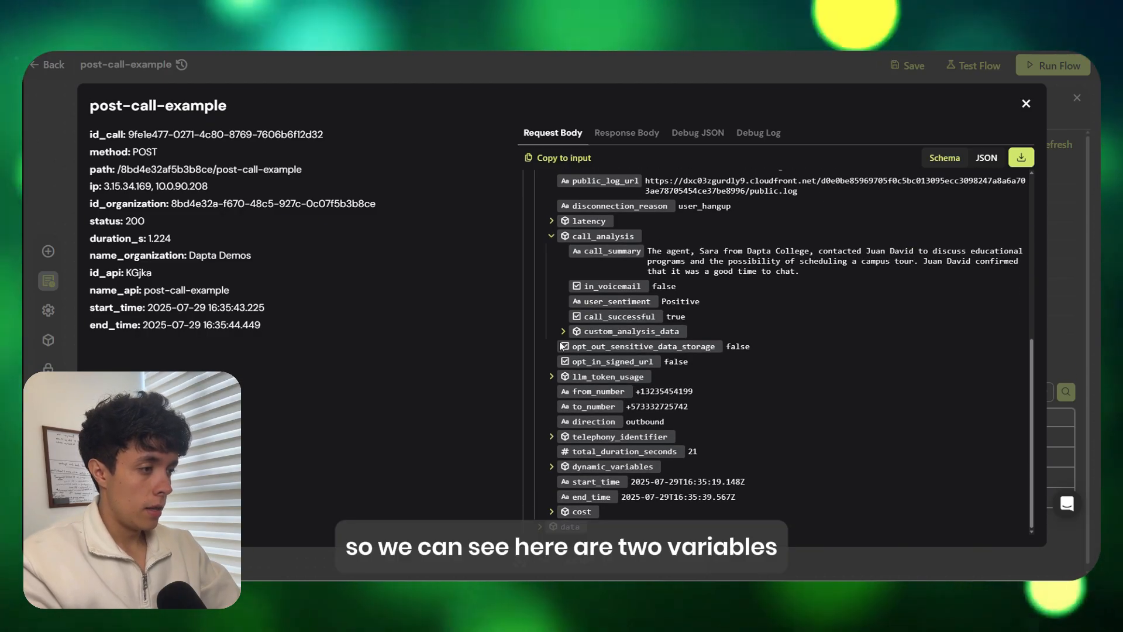
left_click(632, 324)
scroll(641, 331, "down", 1)
left_click_drag(641, 331, 594, 333)
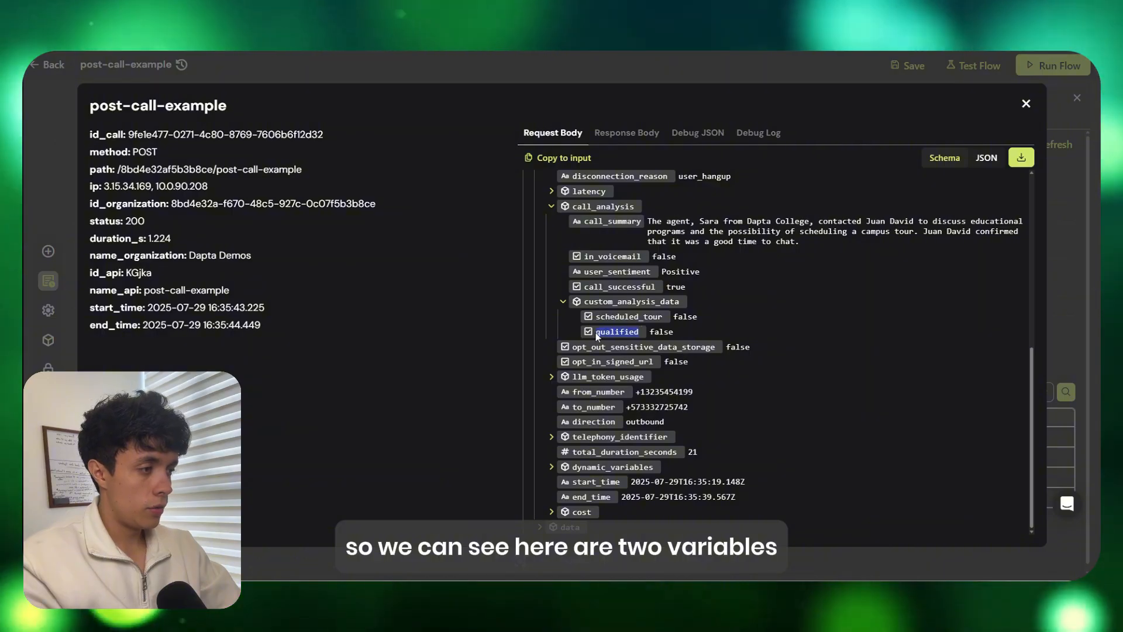
left_click_drag(663, 316, 601, 316)
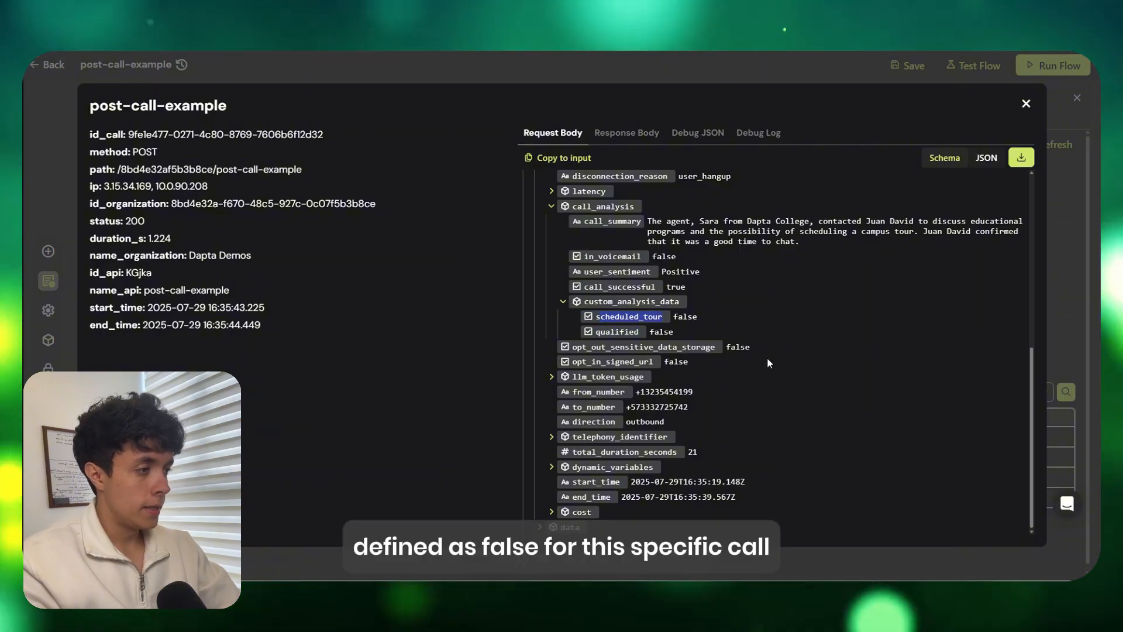
scroll(717, 324, "up", 5)
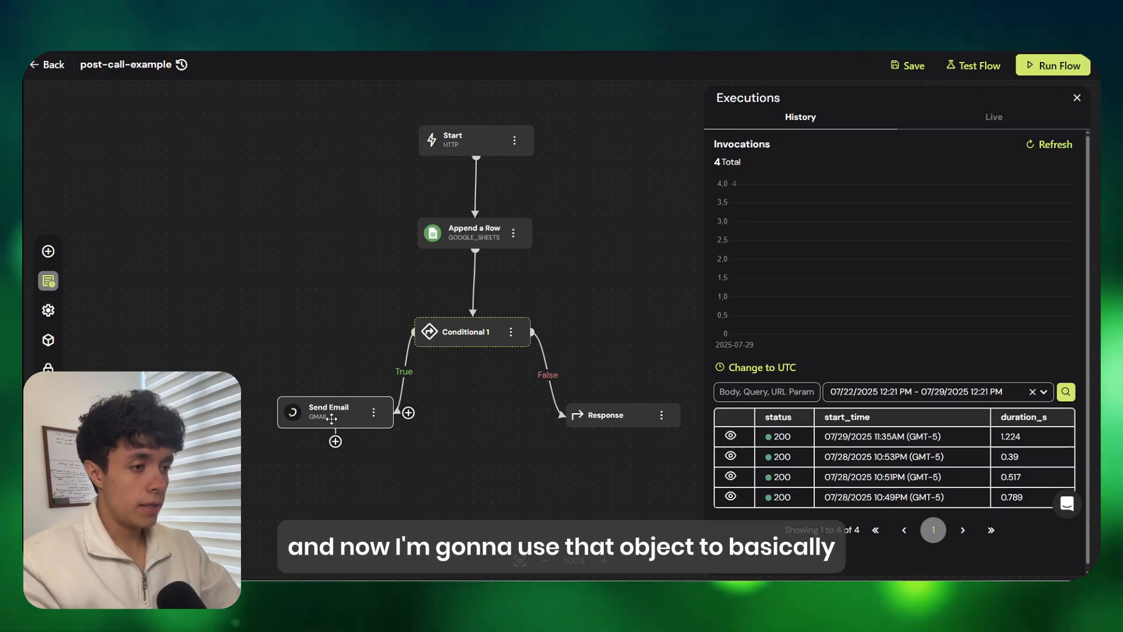
Shift the Send Email, Response, Start and Append a Row nodes slightly to space out the flow
left_click_drag(332, 419, 311, 427)
left_click_drag(585, 415, 587, 428)
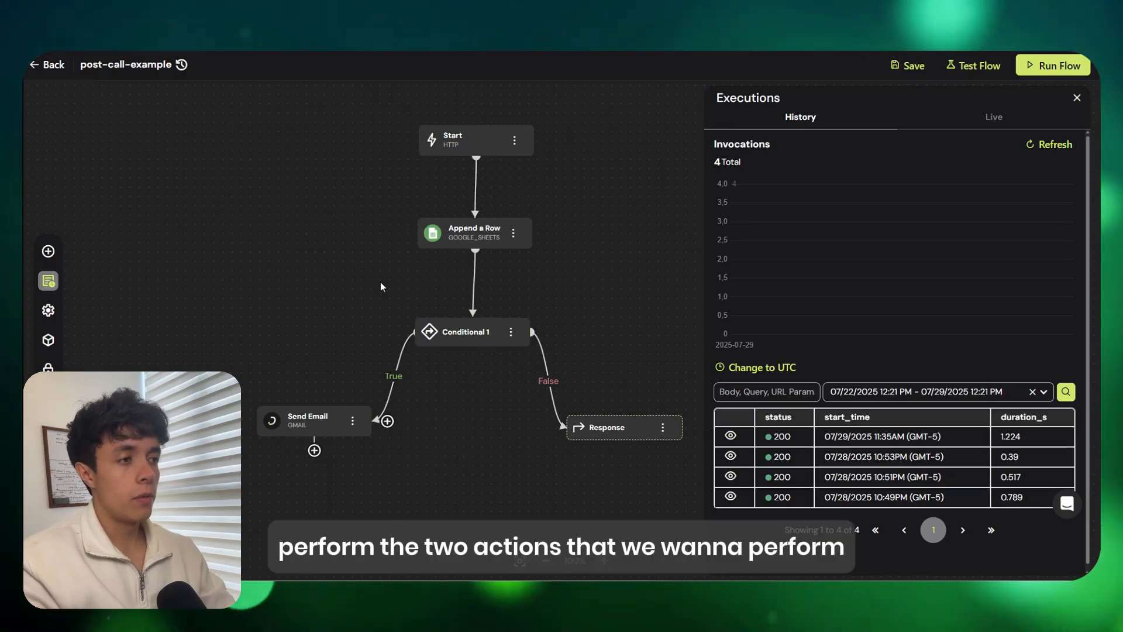
left_click_drag(456, 139, 453, 127)
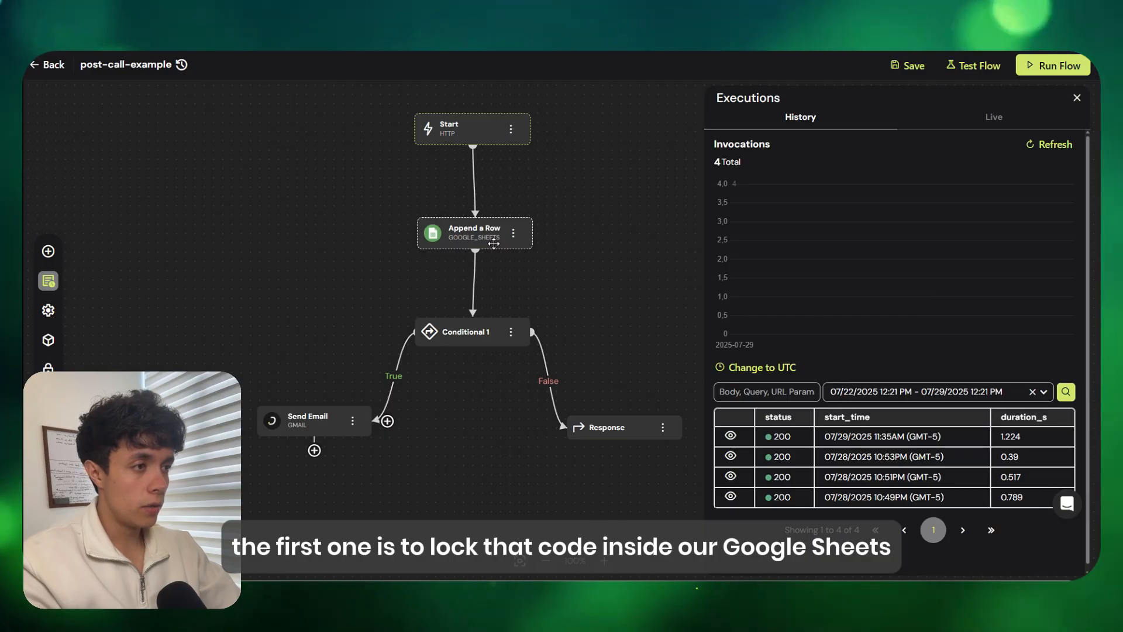
left_click_drag(494, 243, 490, 247)
Review the Append a Row node's operation, document, sheet and the full list of values to send
scroll(862, 387, "down", 2)
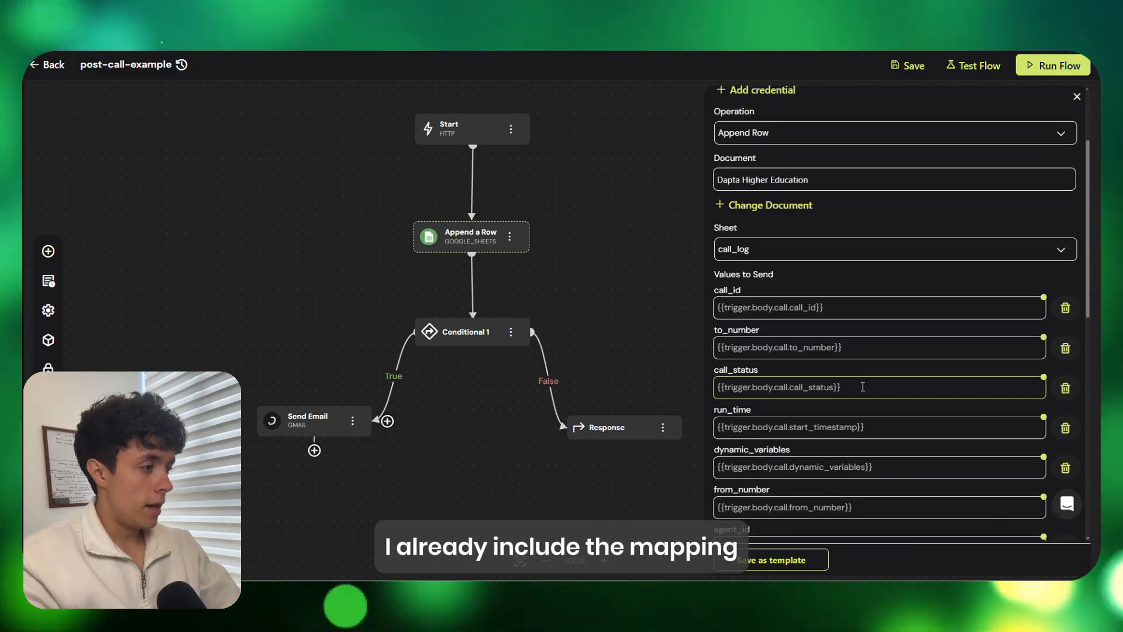
scroll(862, 387, "down", 3)
scroll(862, 386, "up", 2)
scroll(862, 386, "down", 6)
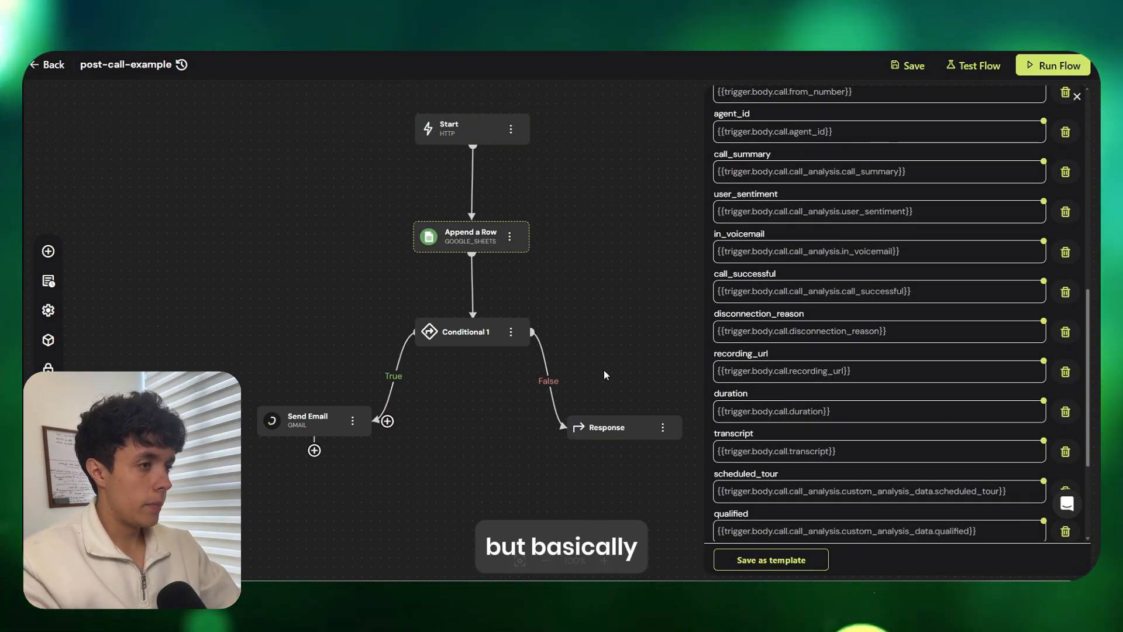
scroll(590, 385, "up", 3)
scroll(584, 393, "down", 1)
scroll(845, 379, "up", 9)
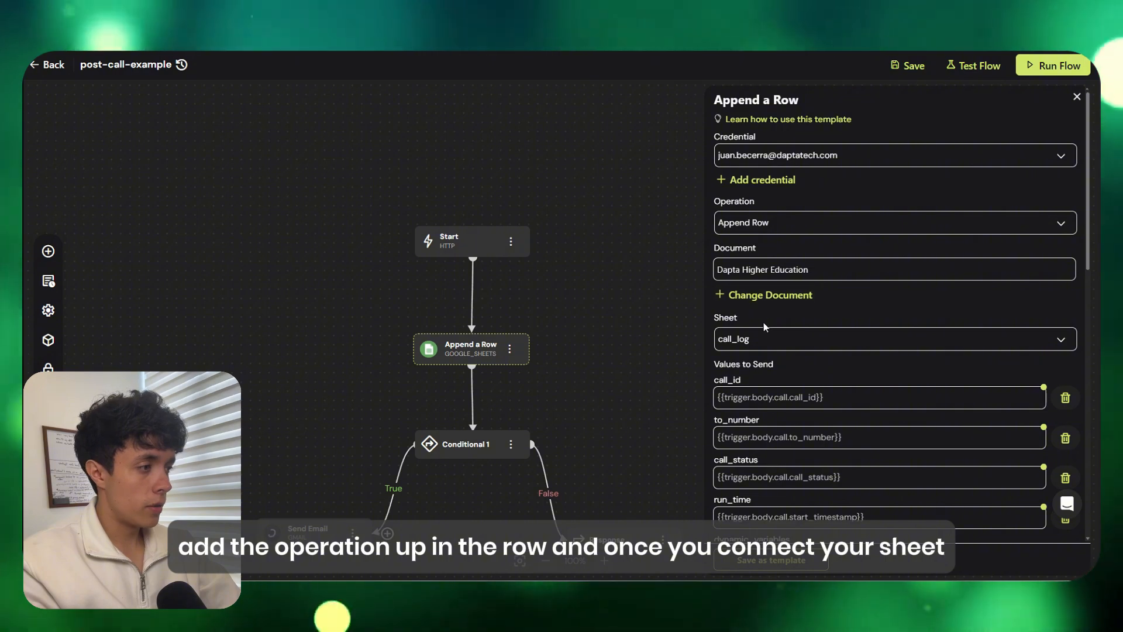
Examine how each call_log column, starting with call_id, is mapped to a variable from the trigger body
scroll(736, 322, "down", 2)
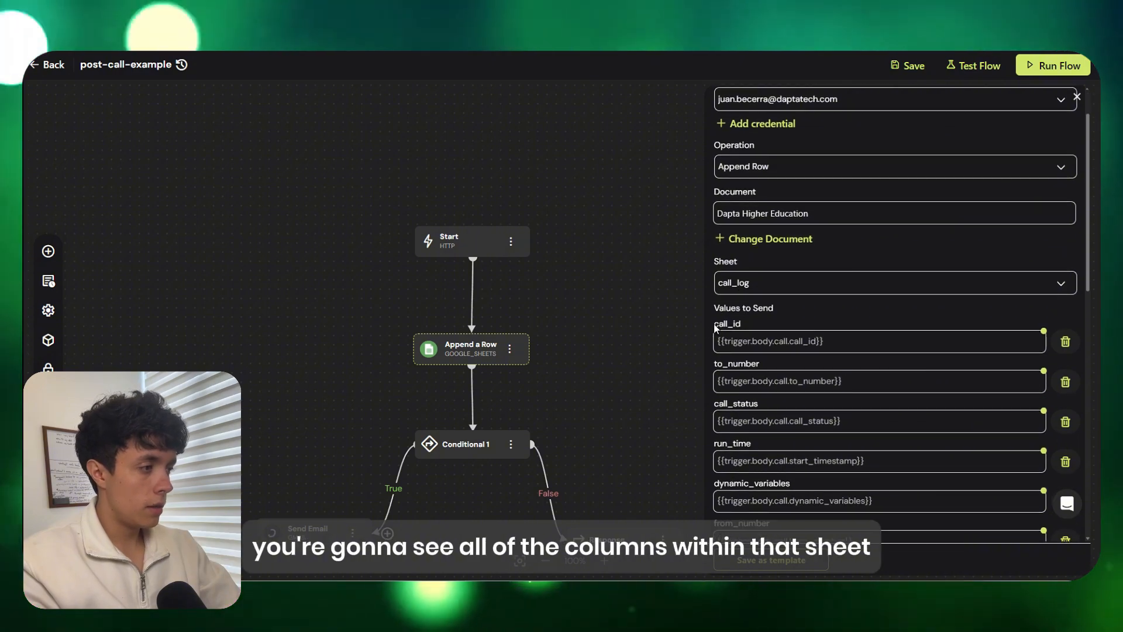
scroll(748, 362, "down", 7)
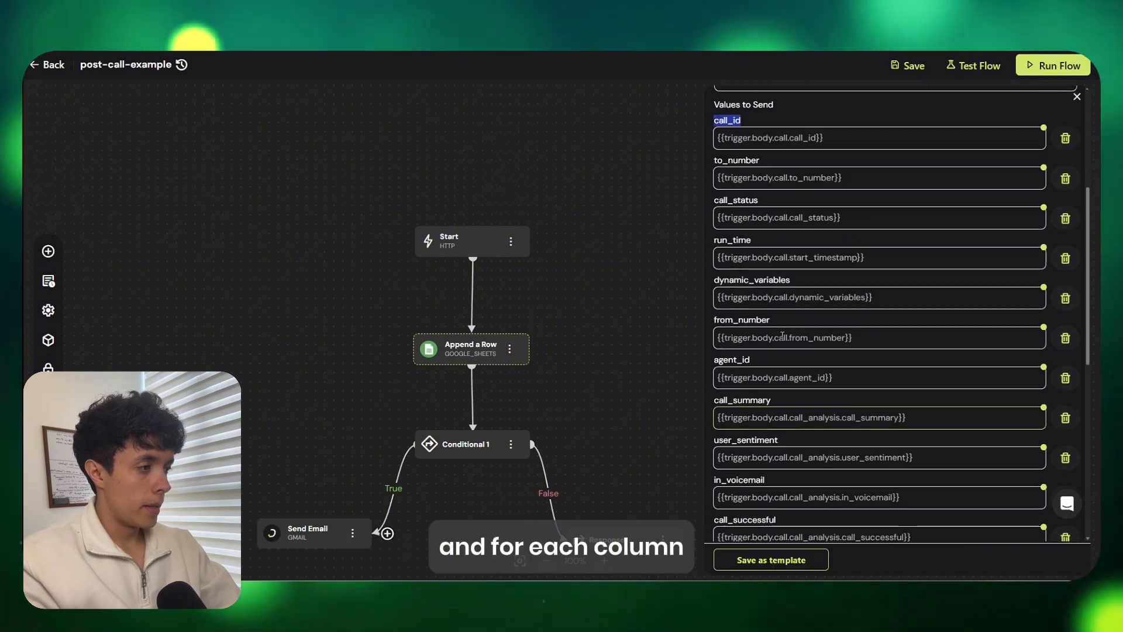
scroll(834, 288, "up", 5)
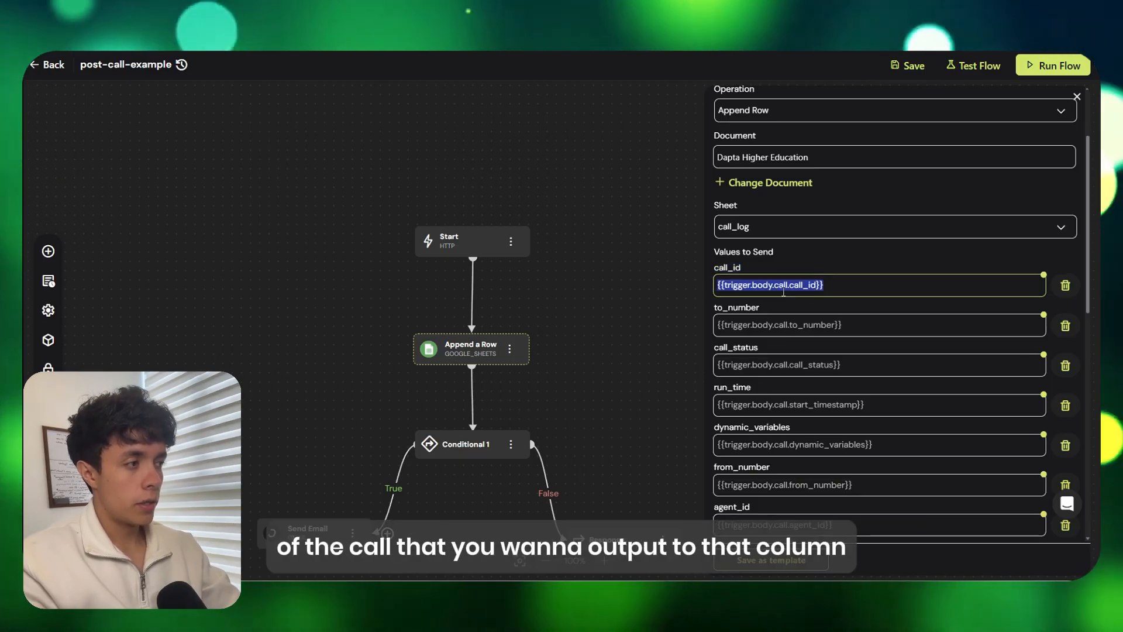
left_click(830, 266)
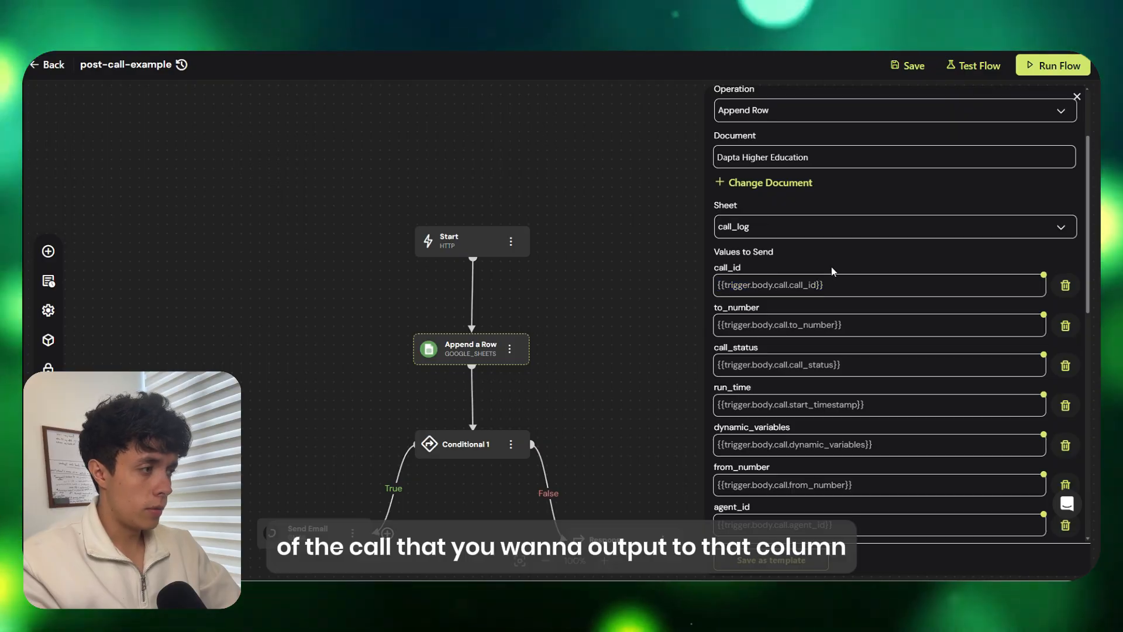
scroll(757, 381, "down", 9)
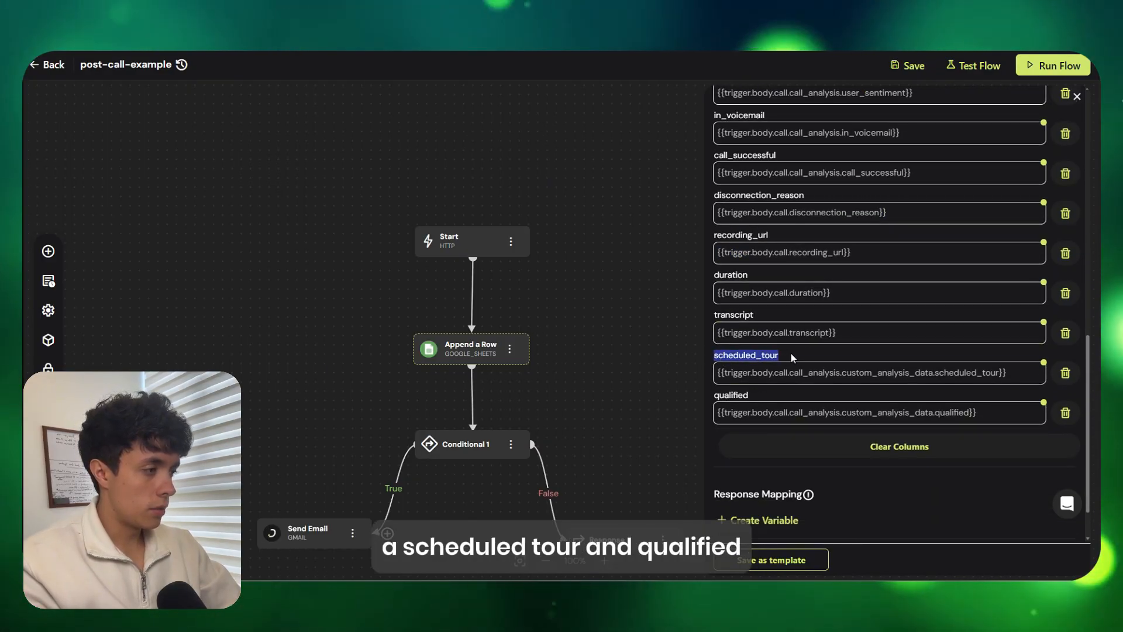
Inspect the scheduled_tour and qualified column mappings to the call's custom_analysis_data
double_click(726, 395)
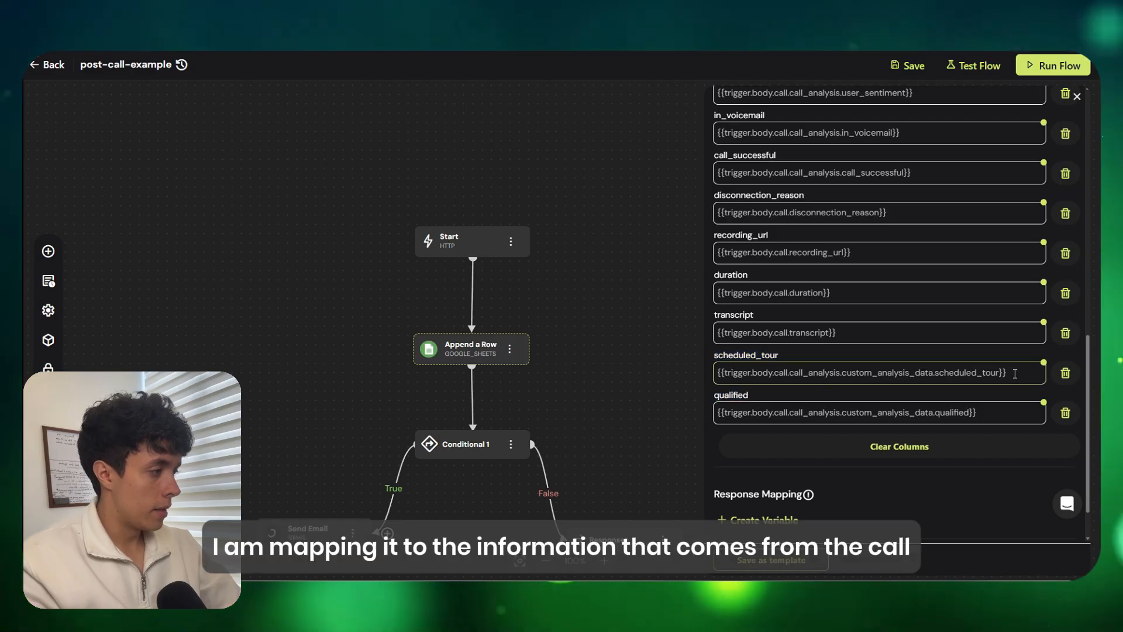
triple_click(718, 372)
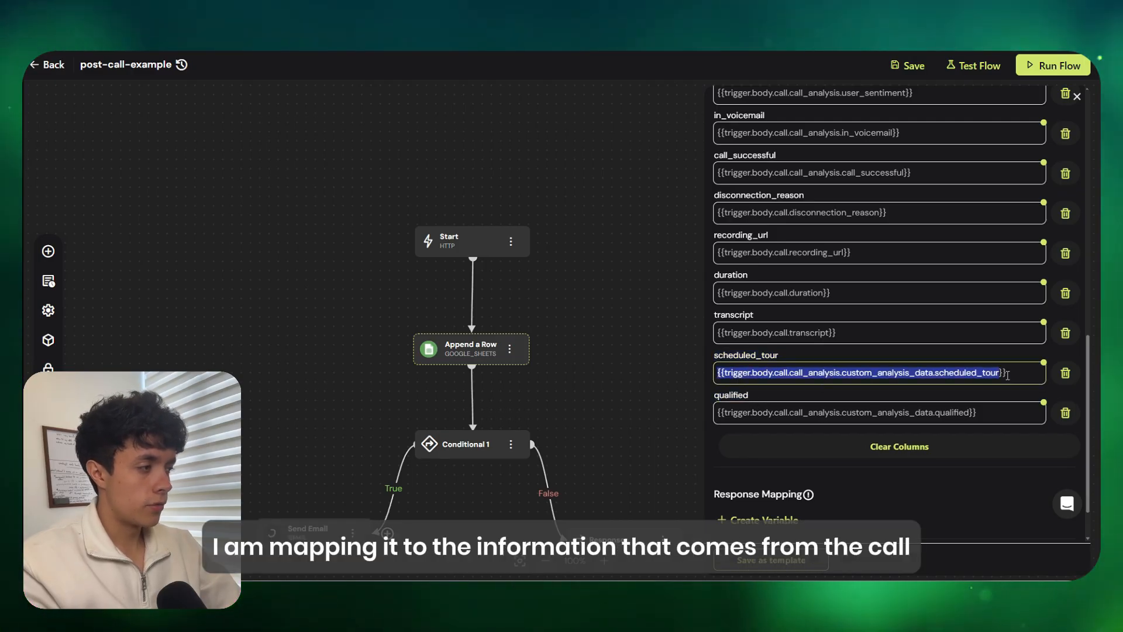
triple_click(719, 412)
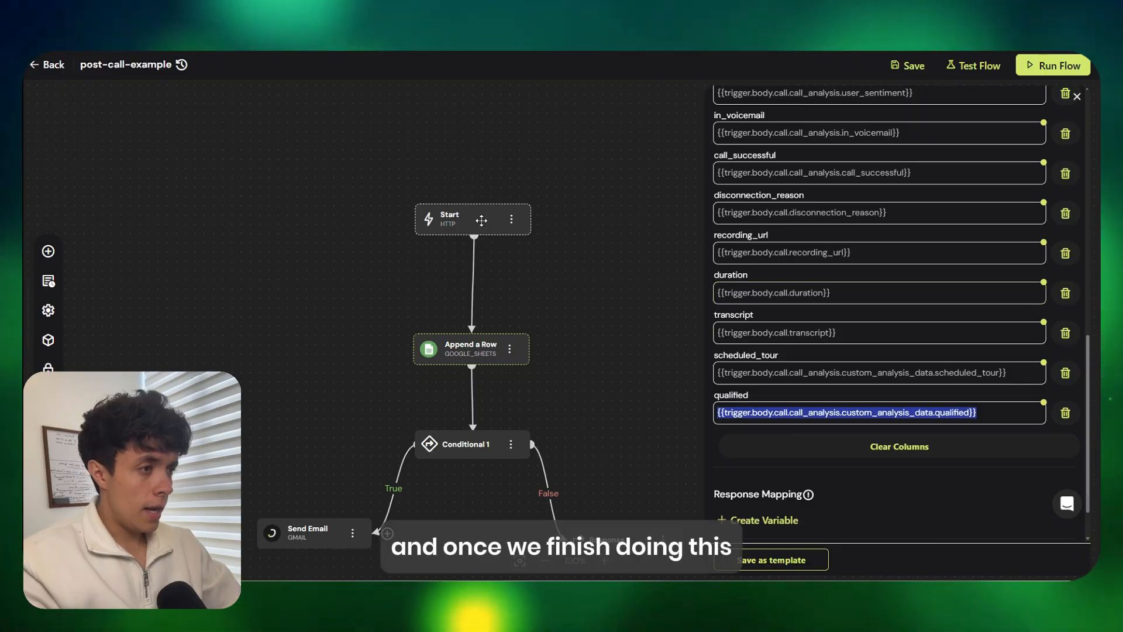
Examine the Conditional 1 rule comparing the qualified variable with TRUE, shifting the Conditional 1 and Send Email nodes slightly
left_click_drag(449, 278, 448, 166)
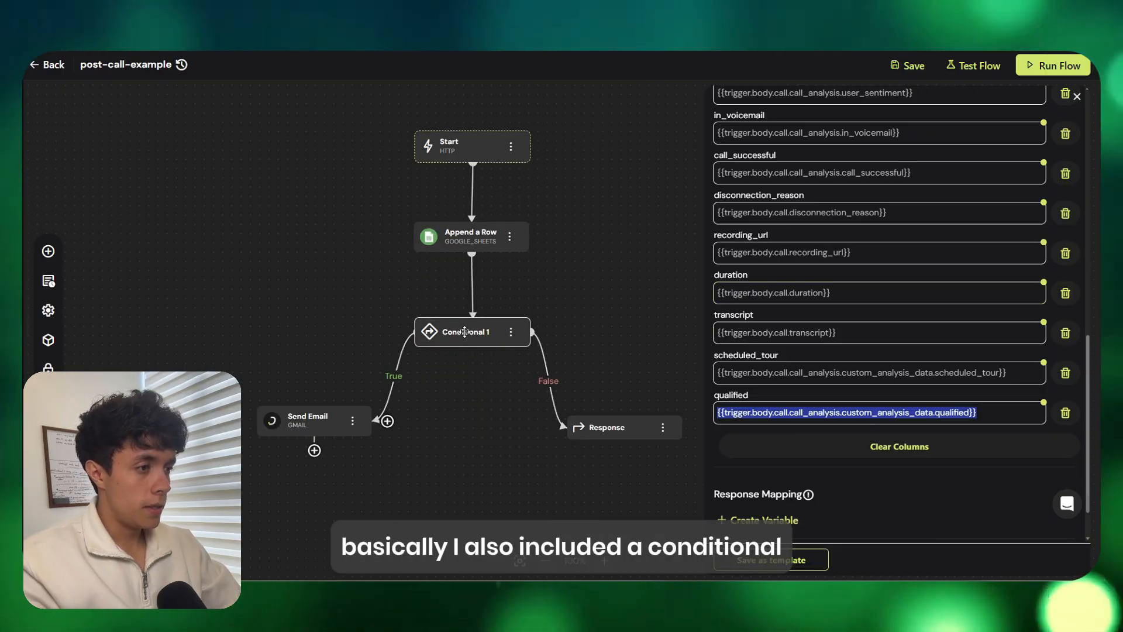
left_click_drag(468, 352, 458, 350)
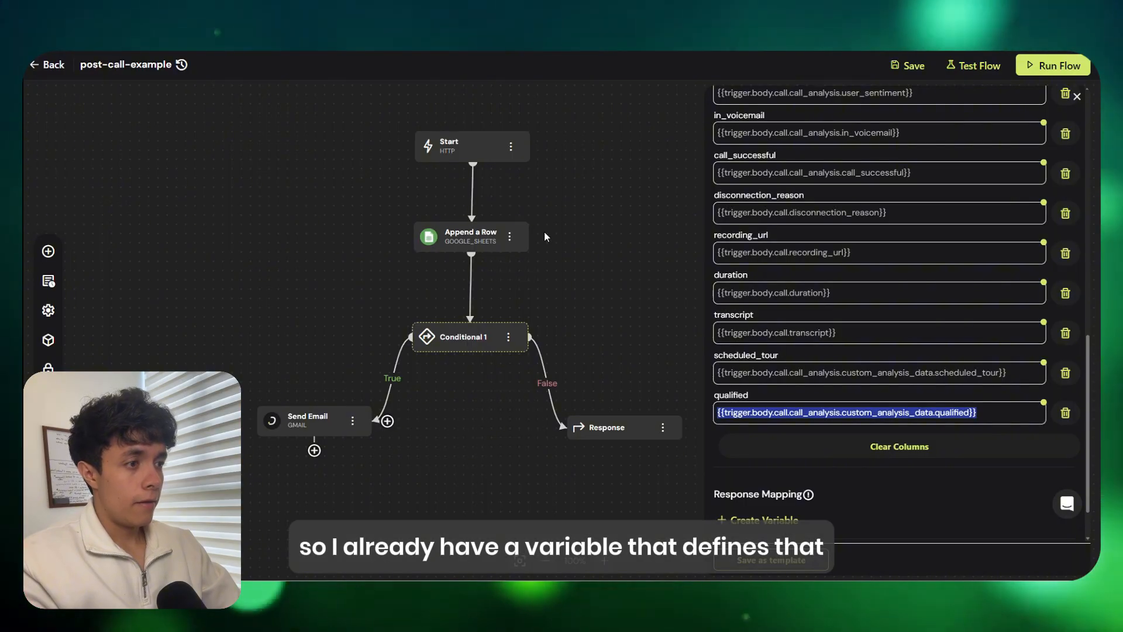
left_click(448, 337)
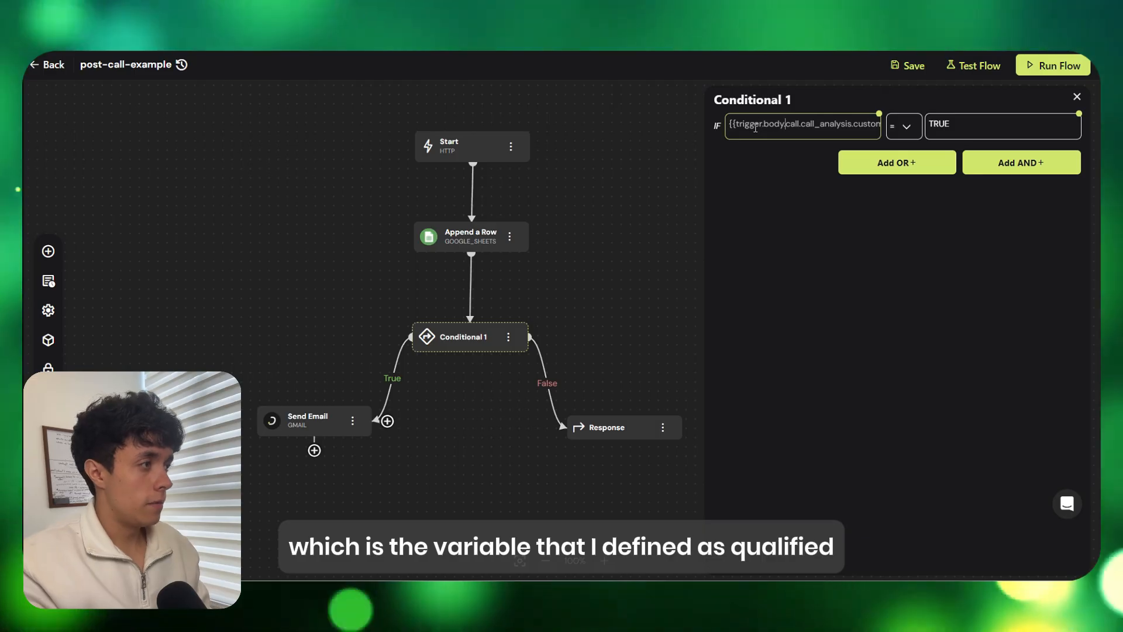
key("Right")
key("Right")
key("Right")
key("Right")
key("Right")
key("Right")
key("Right")
key("Right")
key("Right")
key("Right")
key("Right")
key("Right")
key("Right")
key("Right")
key("Right")
key("Right")
key("Right")
key("Right")
key("Right")
key("Right")
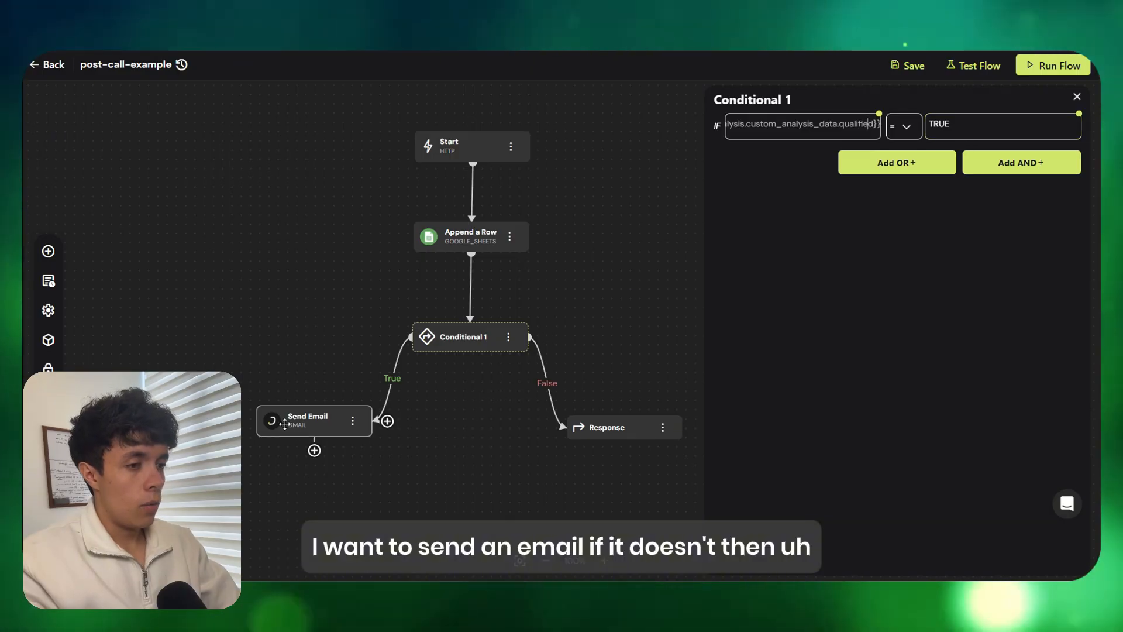
left_click_drag(291, 424, 273, 437)
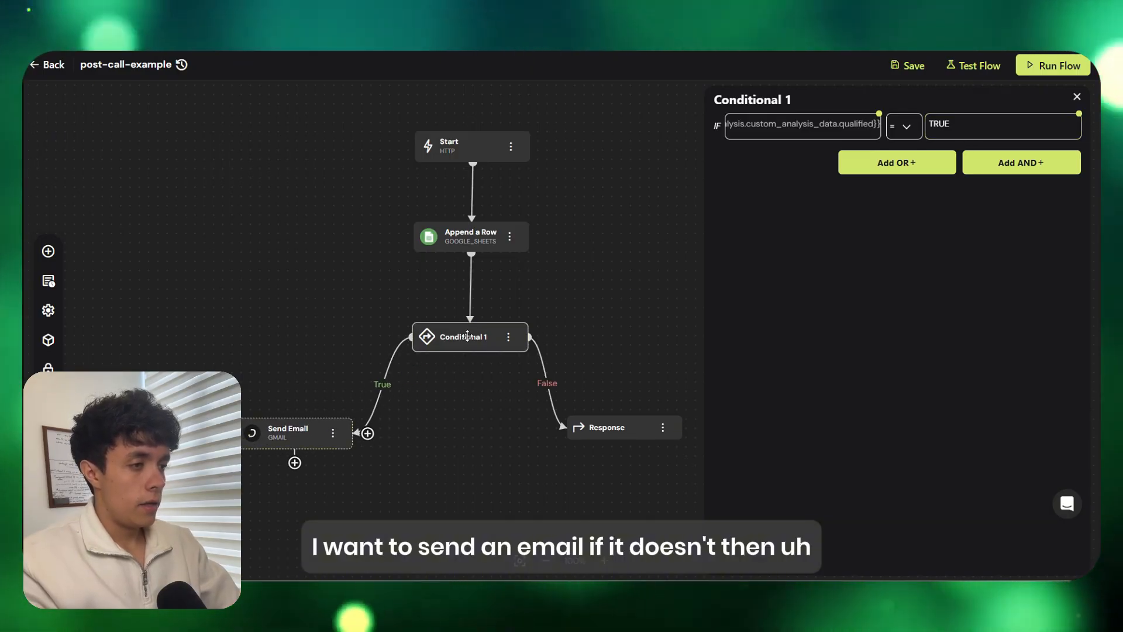
left_click_drag(467, 335, 460, 338)
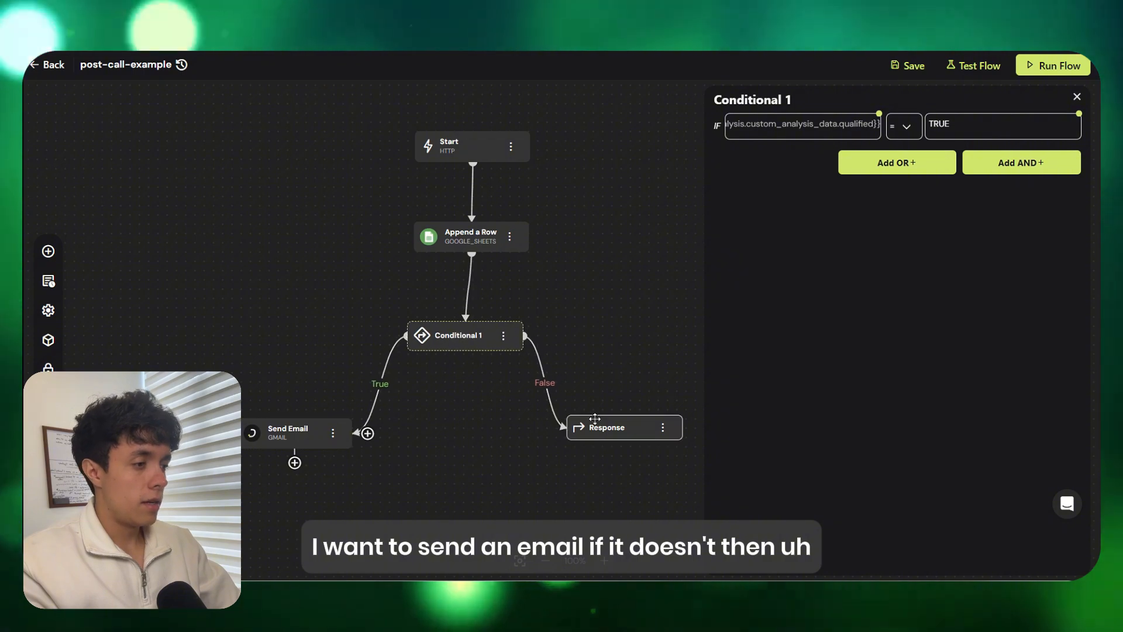
Set the False branch's Response node to type Text with the success response "Not qualified", and save the flow
left_click(594, 426)
left_click(753, 136)
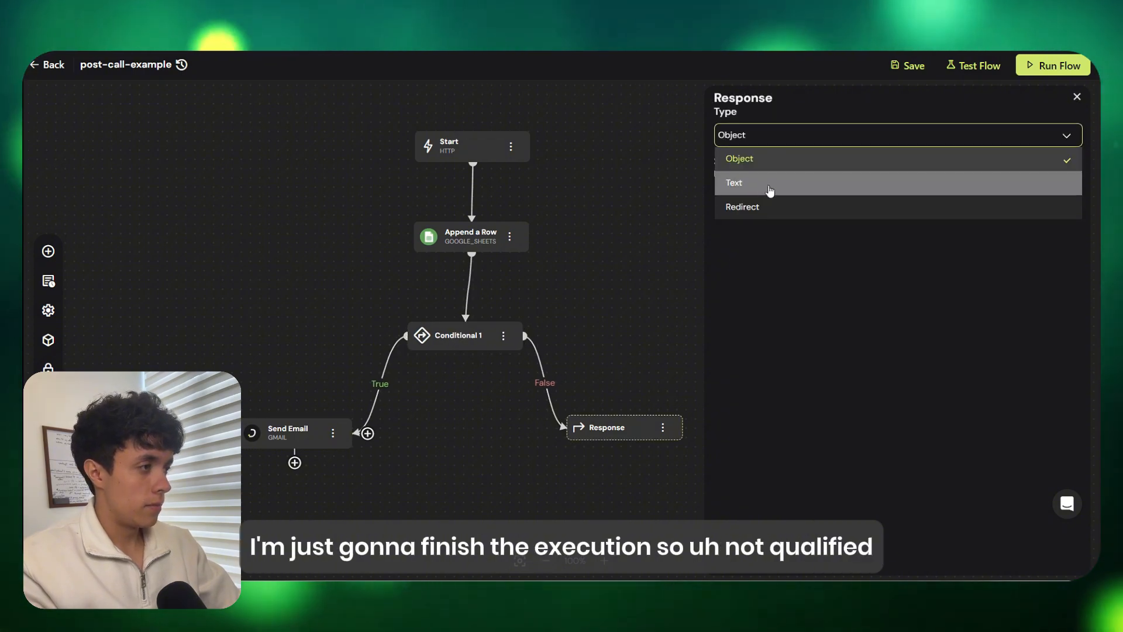
left_click(769, 182)
left_click(833, 192)
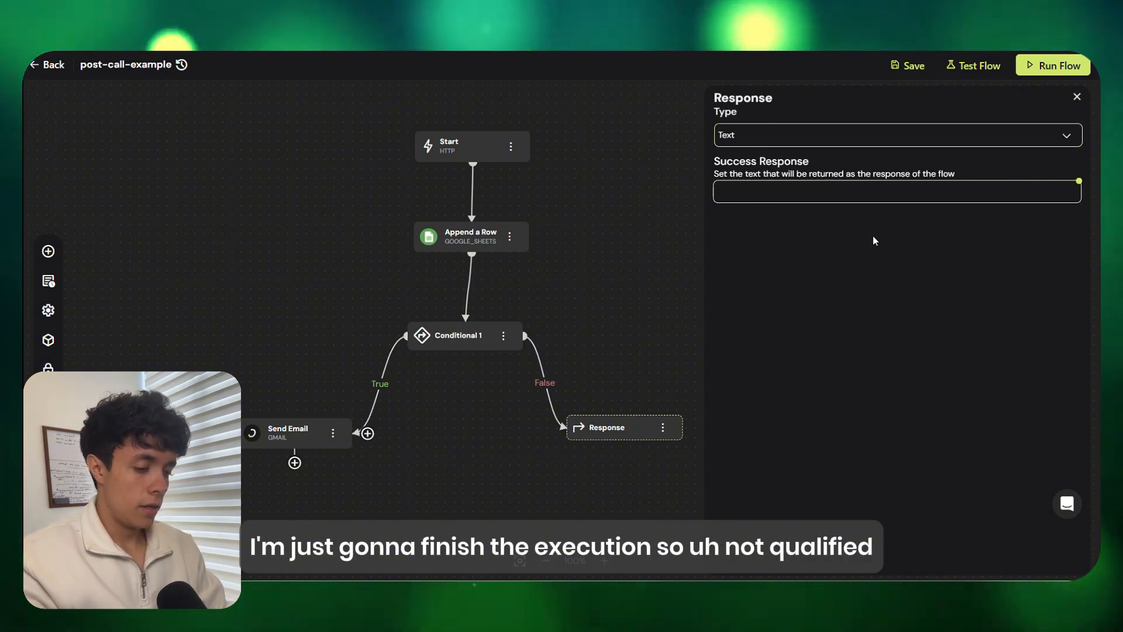
type("Not qu")
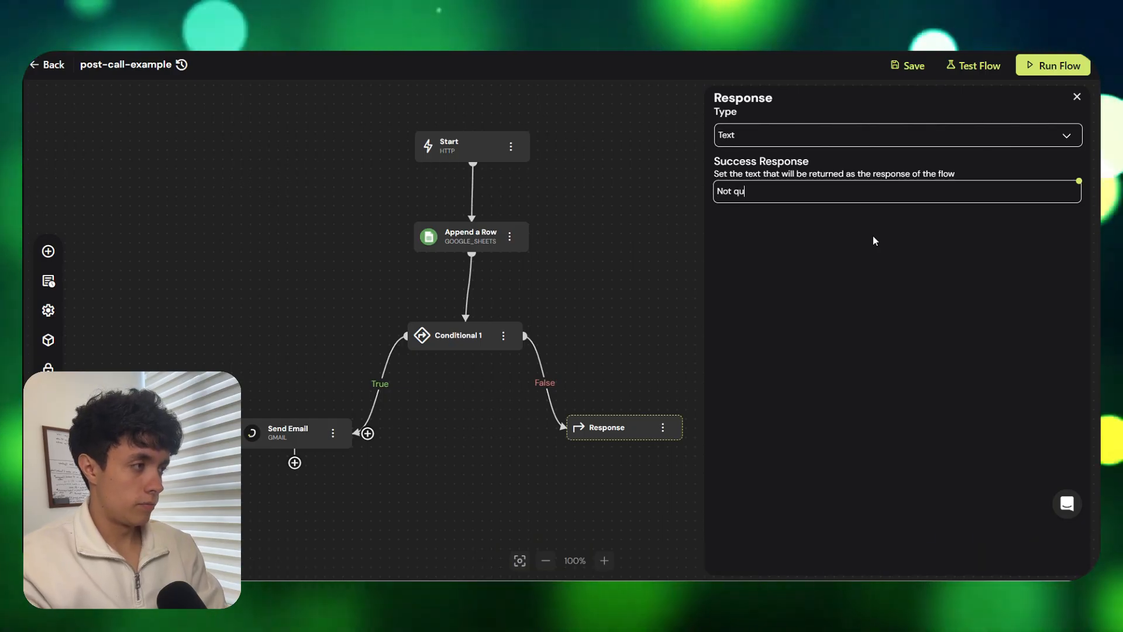
type("alified")
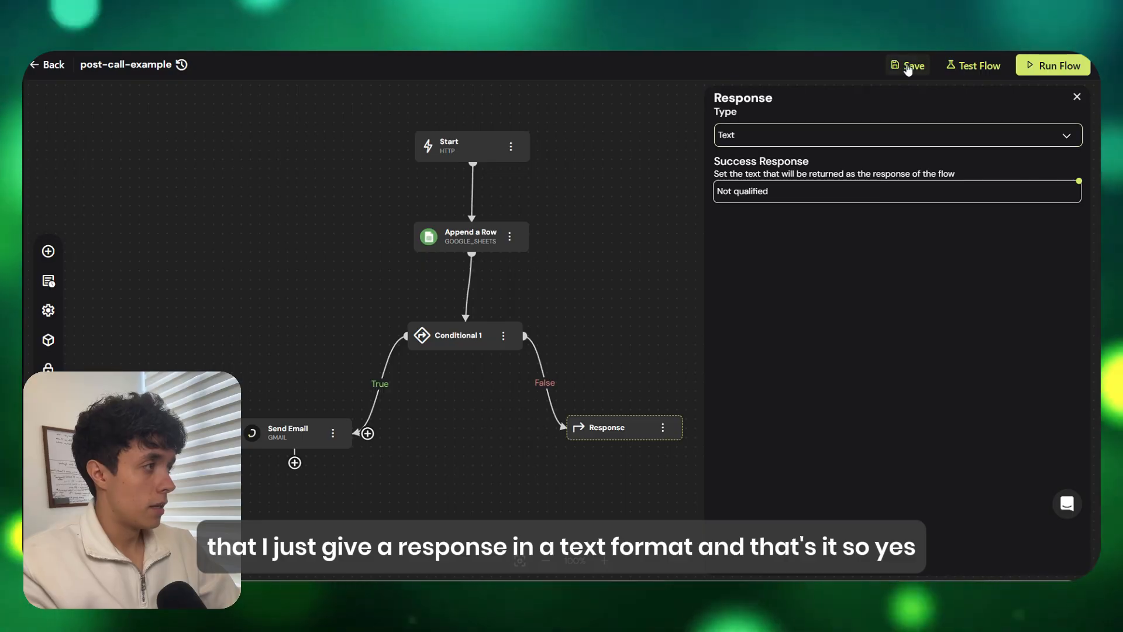
left_click(908, 66)
left_click(667, 266)
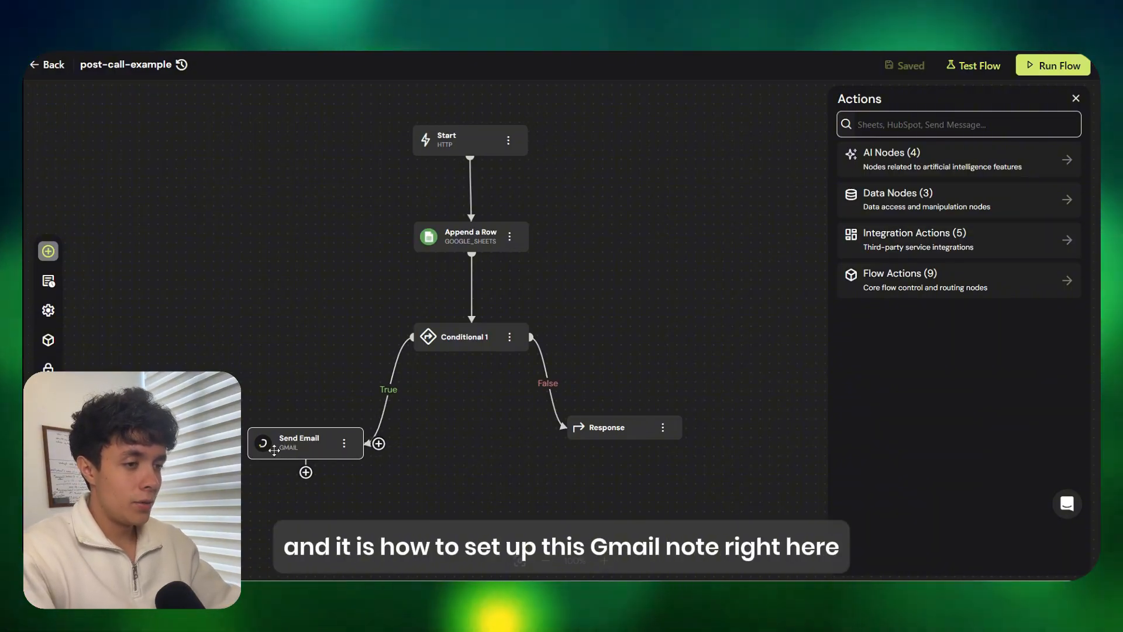
Shift the Send Email node slightly and examine its Gmail credential and recipient address
left_click_drag(324, 457, 304, 451)
left_click(303, 451)
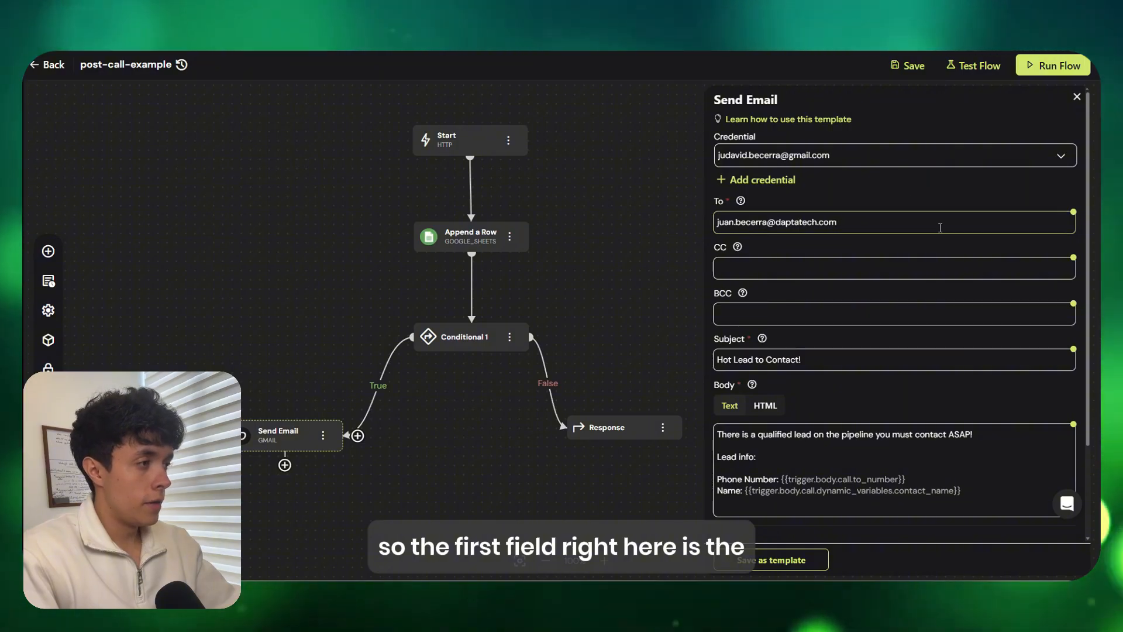
left_click_drag(940, 228, 700, 228)
left_click(872, 227)
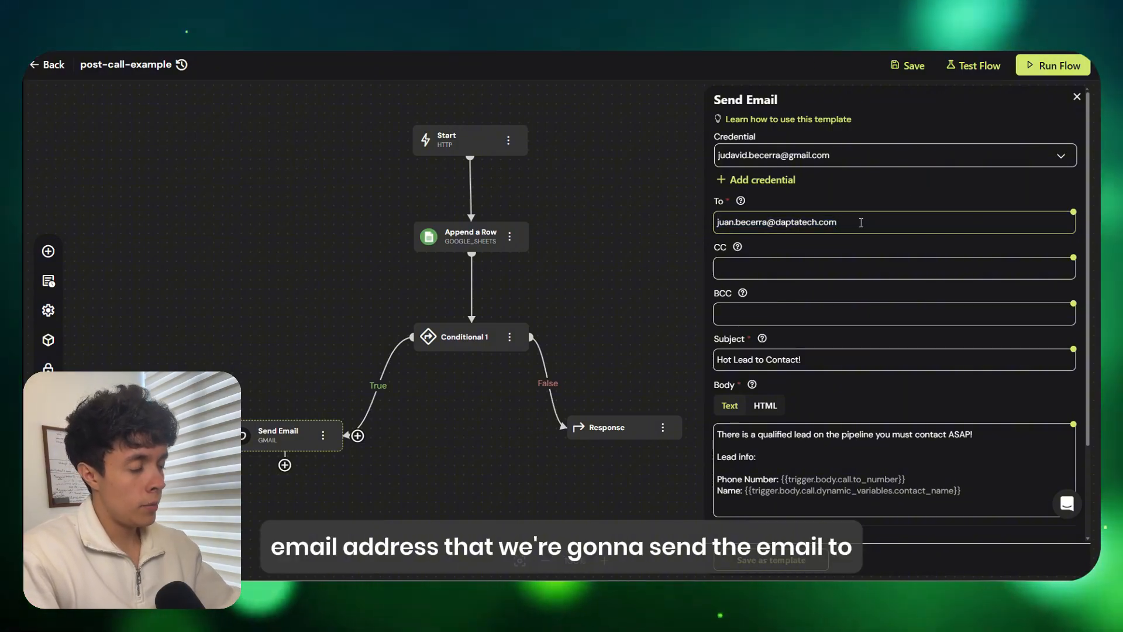
left_click_drag(872, 226, 663, 230)
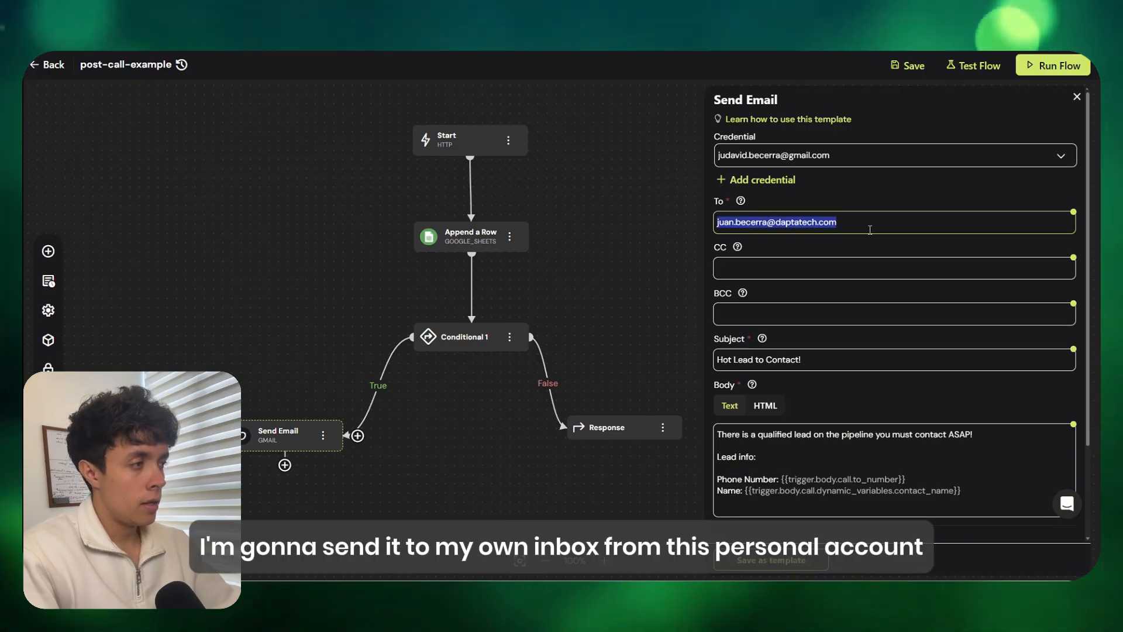
left_click(870, 230)
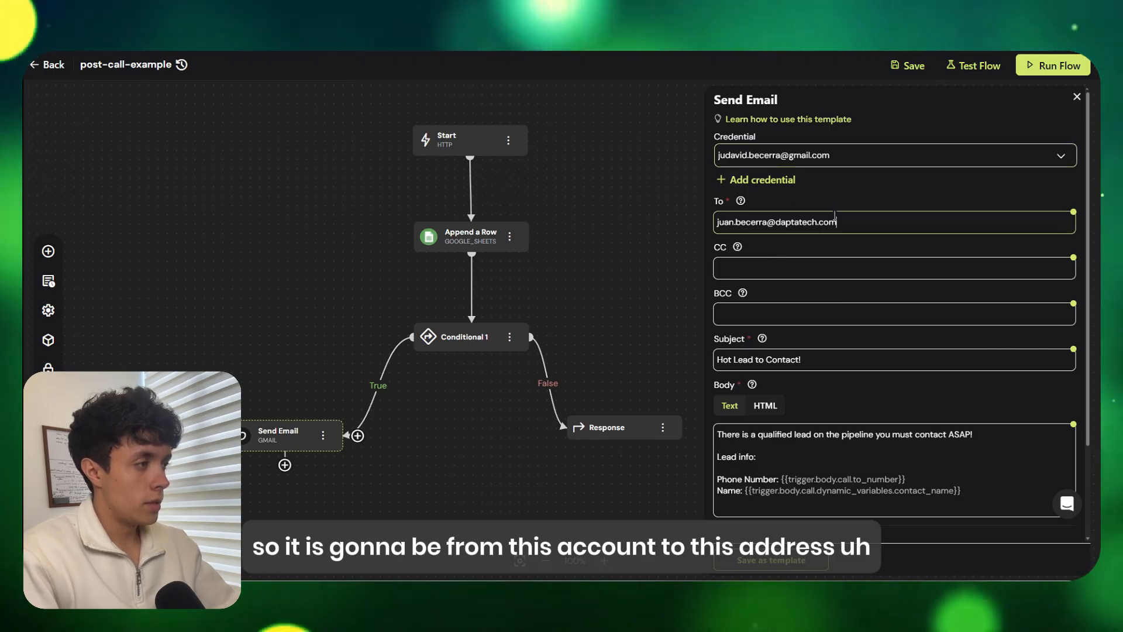
left_click_drag(839, 222, 712, 225)
Review the email's CC and BCC fields, subject line, and body with its phone number and name variables
scroll(795, 275, "down", 1)
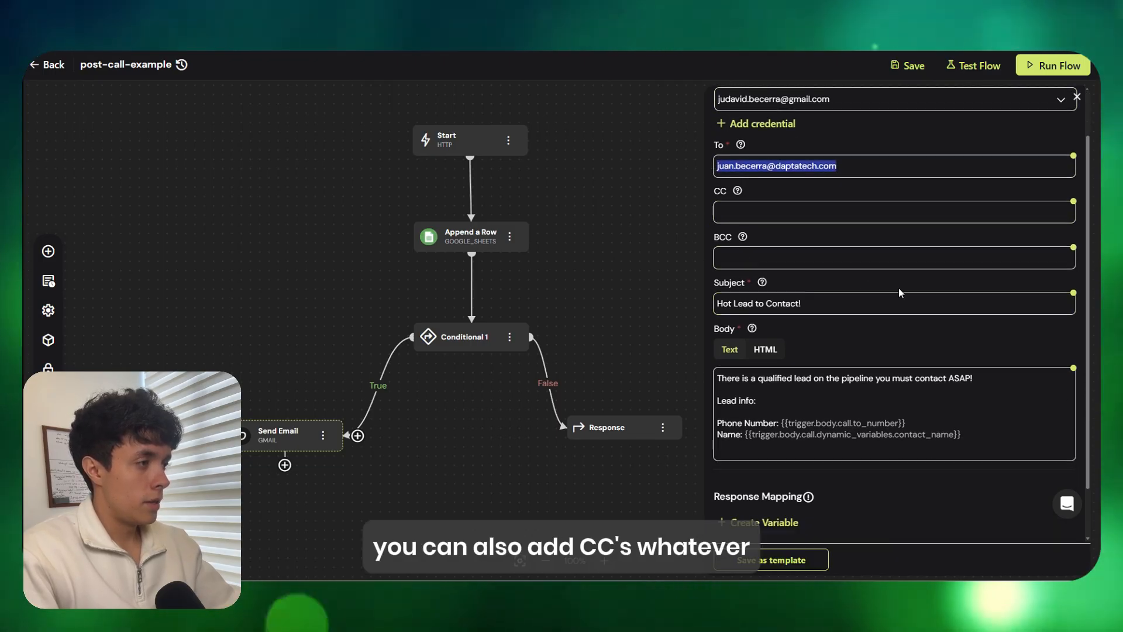
scroll(752, 244, "down", 1)
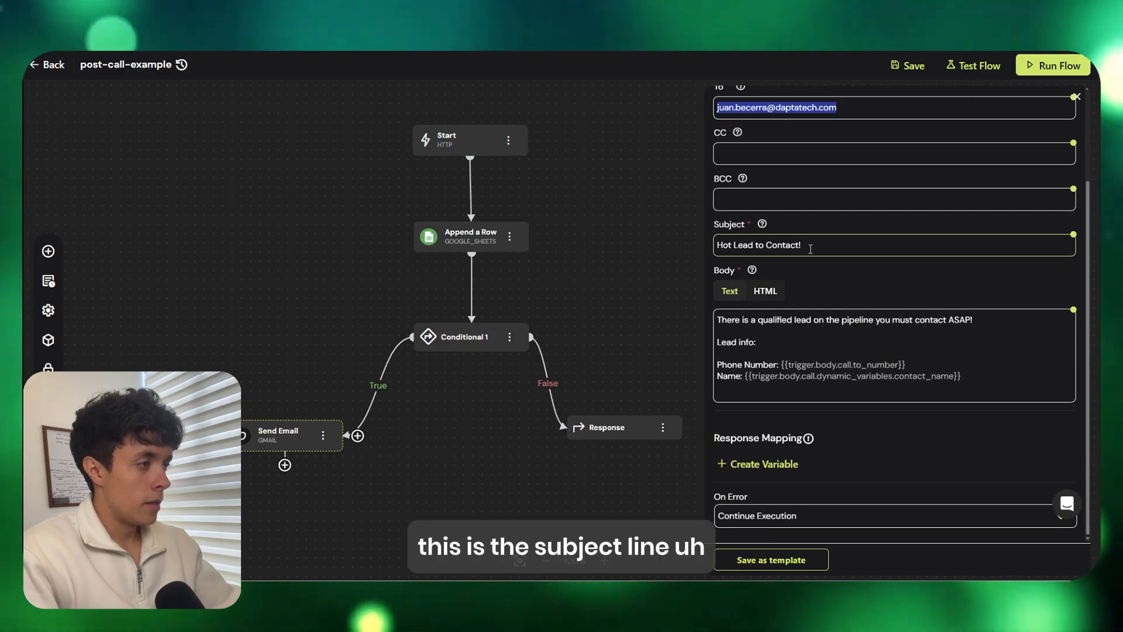
left_click(835, 247)
left_click_drag(778, 244, 704, 246)
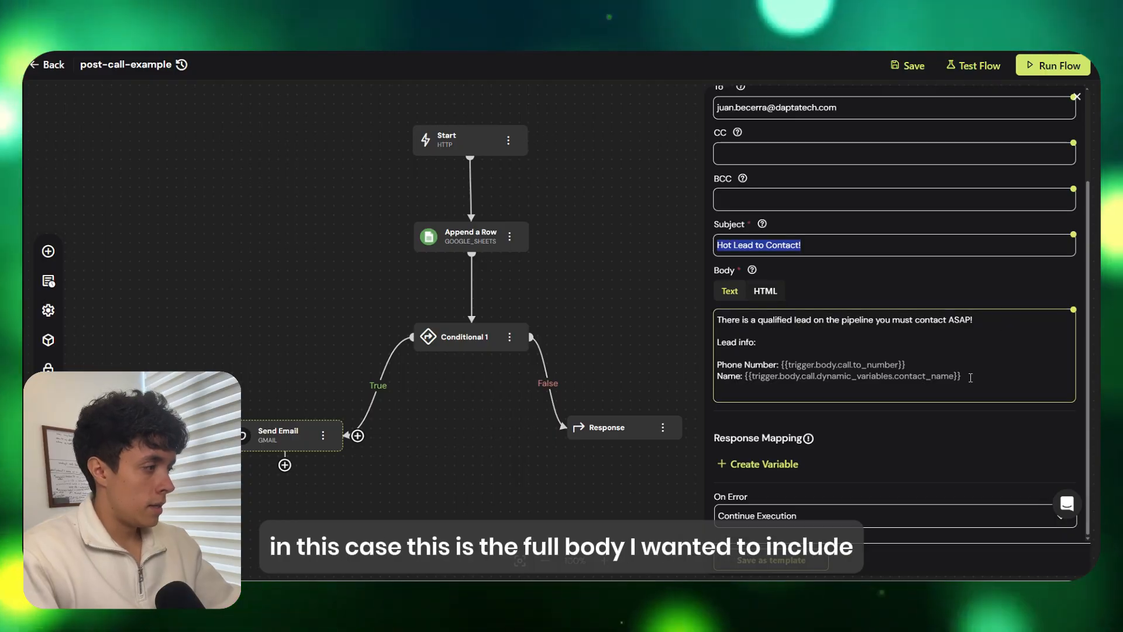
left_click_drag(970, 378, 705, 298)
left_click(795, 342)
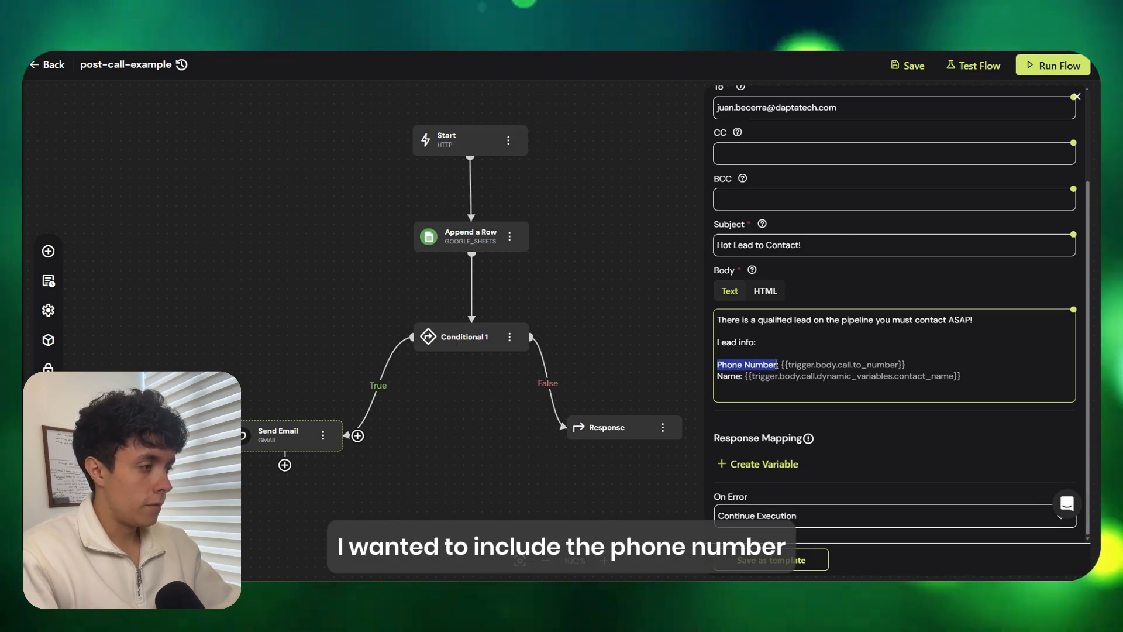
left_click_drag(720, 379, 745, 379)
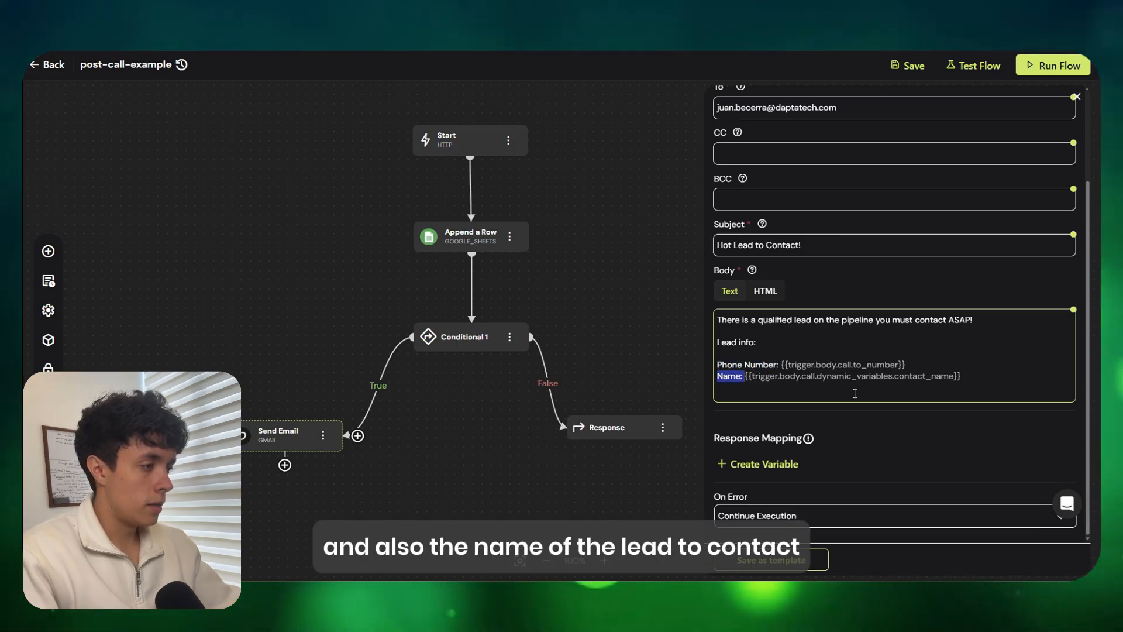
left_click(855, 393)
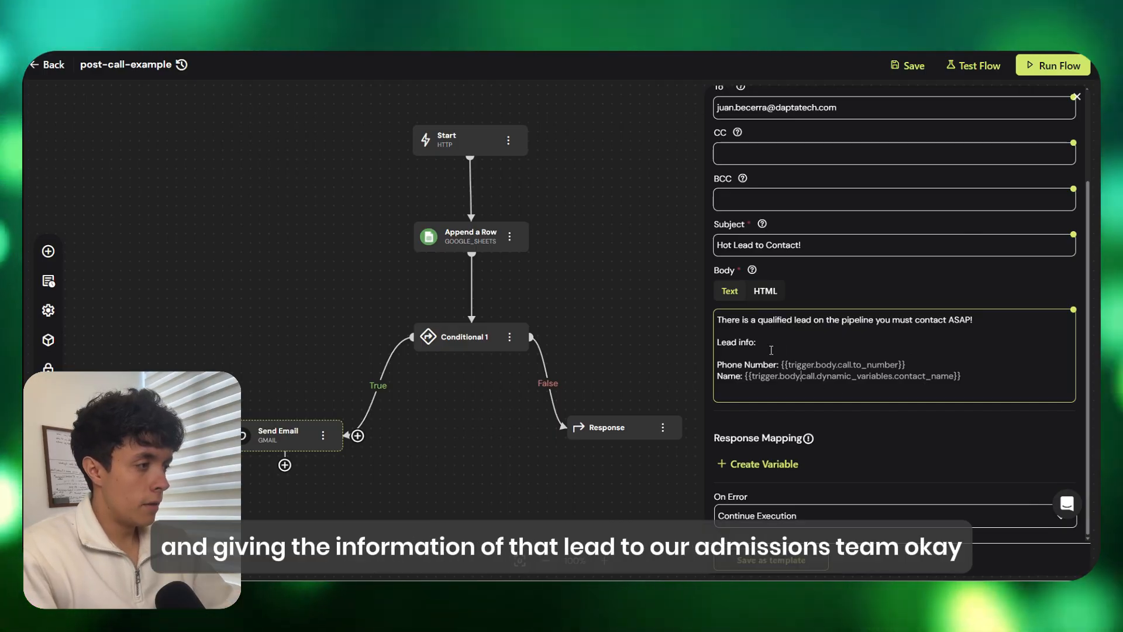
left_click_drag(996, 381, 716, 360)
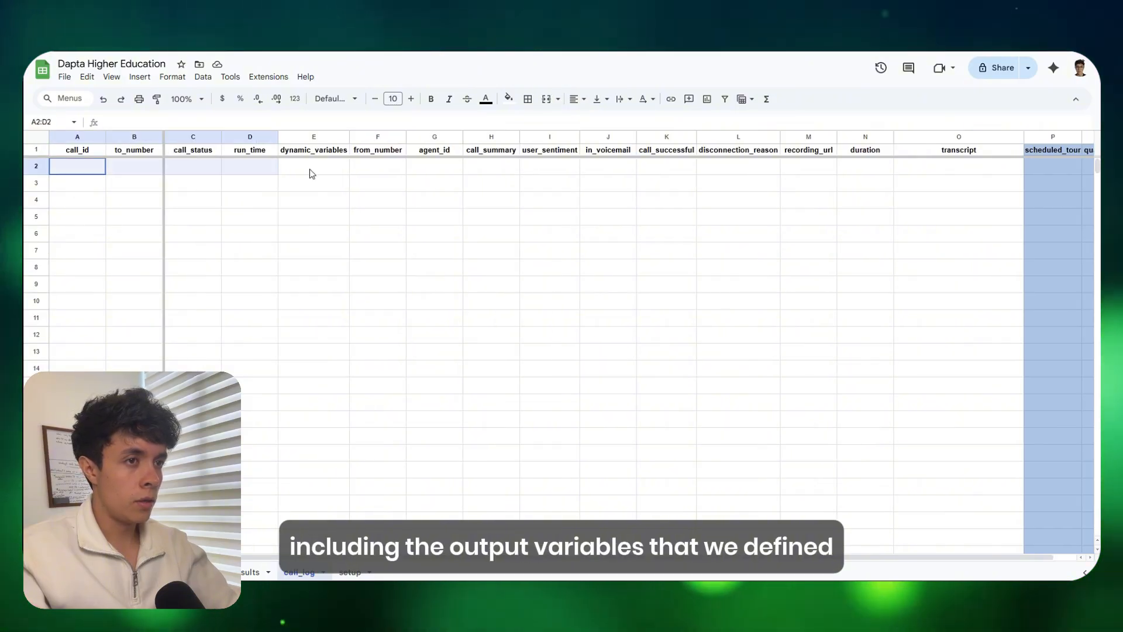
Check row 2 across the call_log columns, and run the "Call a list of contacts from google sheets 4" flow in Dapta
left_click_drag(76, 166, 1087, 169)
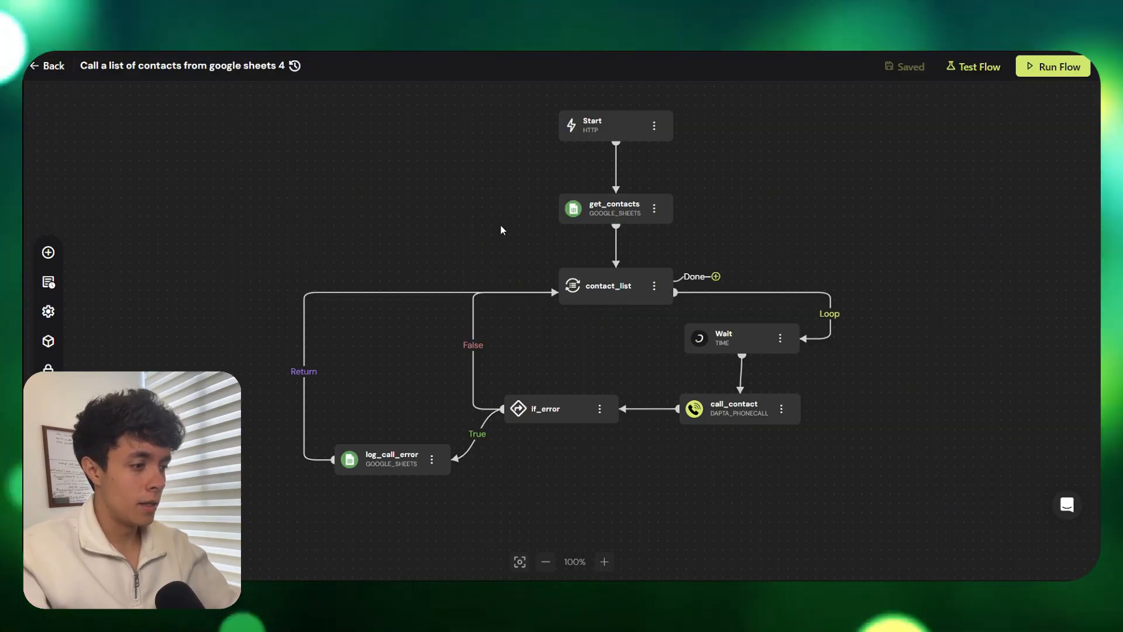
scroll(633, 301, "up", 2)
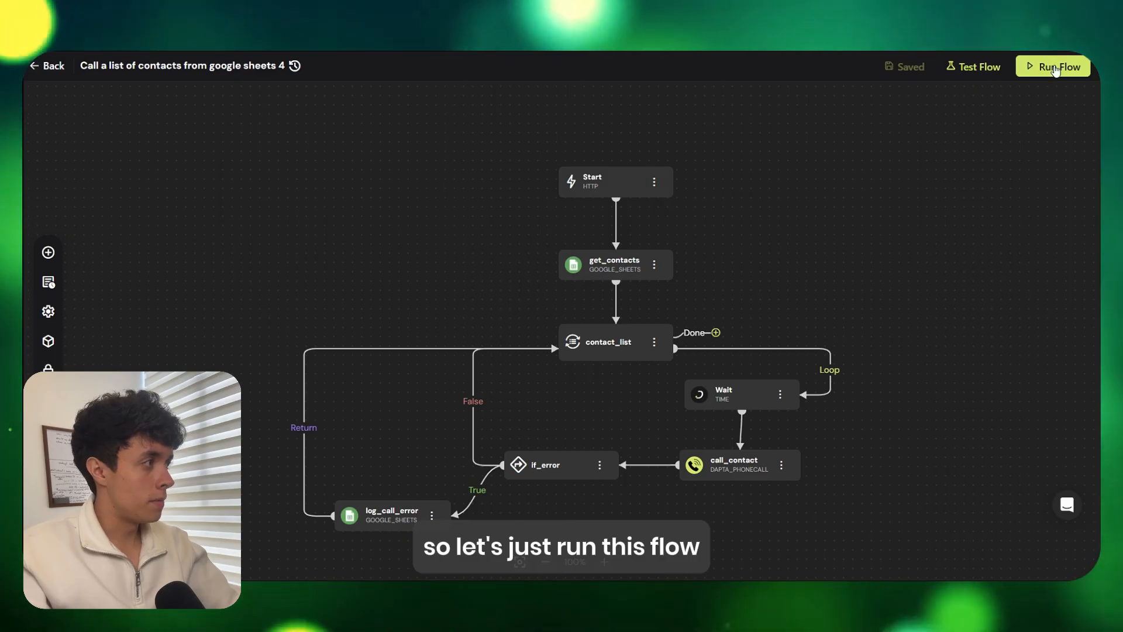
left_click(1056, 69)
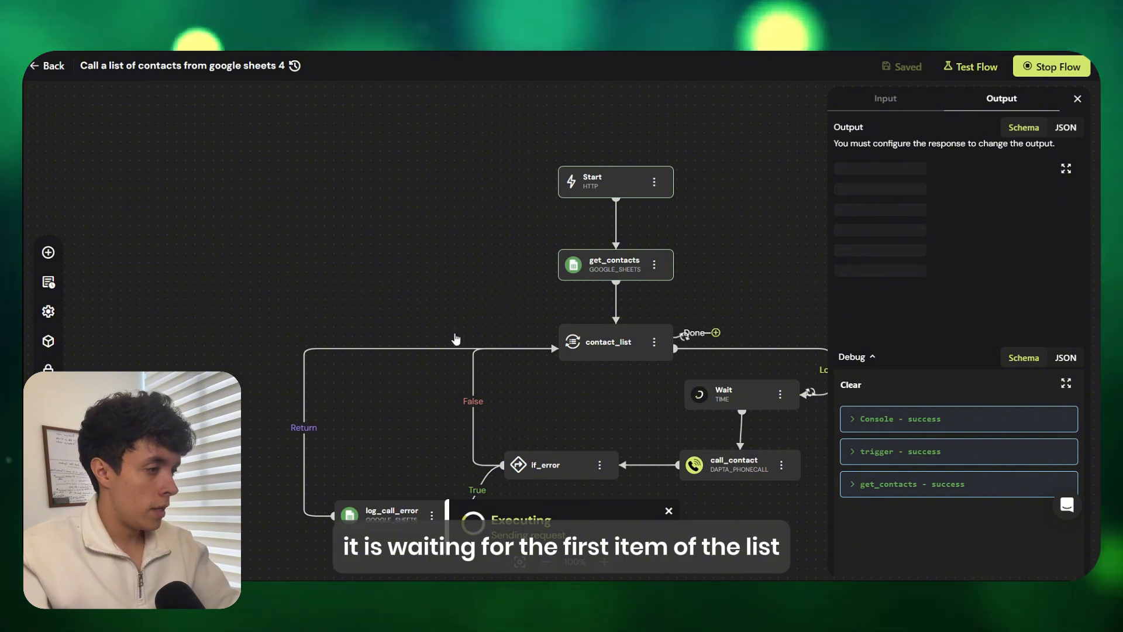
scroll(624, 356, "down", 2)
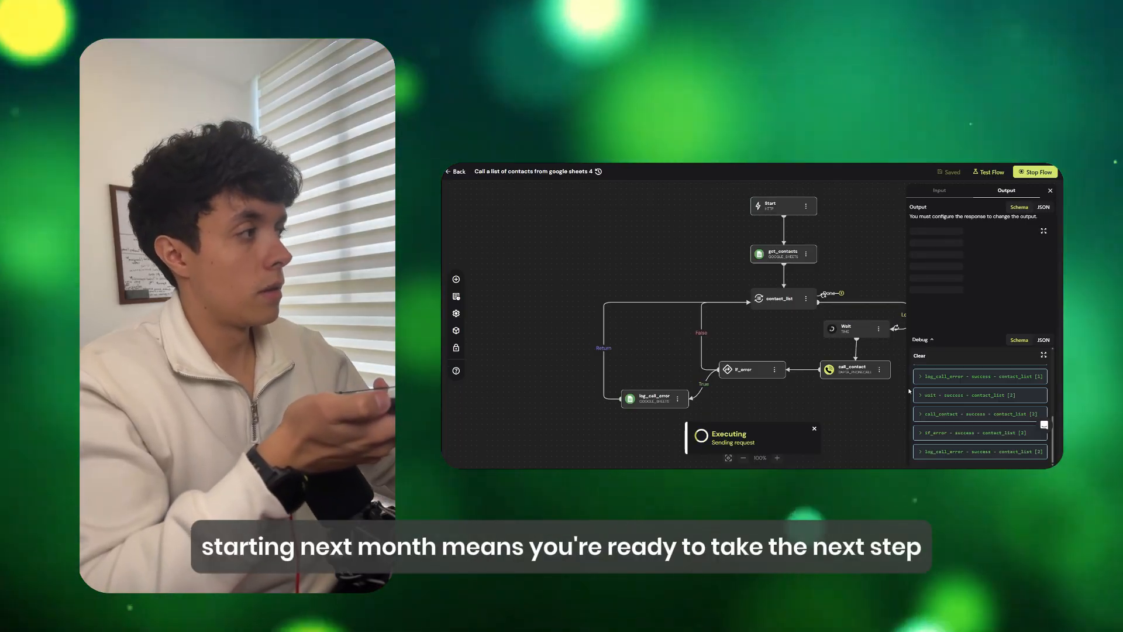
left_click(1051, 191)
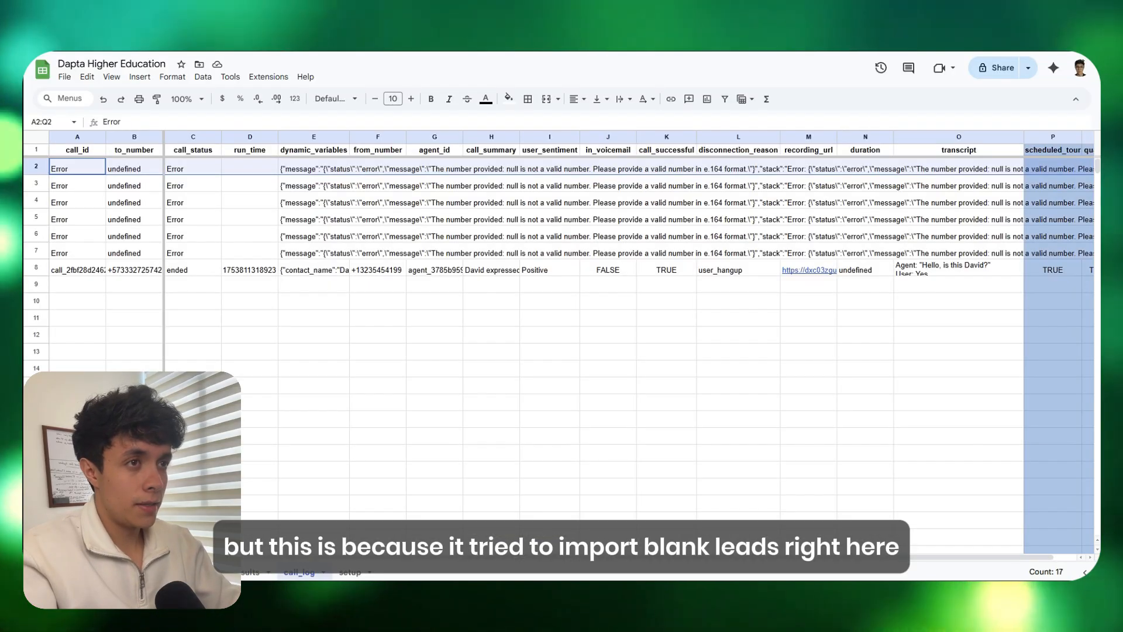
Check the blank leads in the contact sheet and delete error rows 2–7 from the call_log sheet in Google Sheets
left_click(237, 572)
left_click_drag(123, 177, 125, 309)
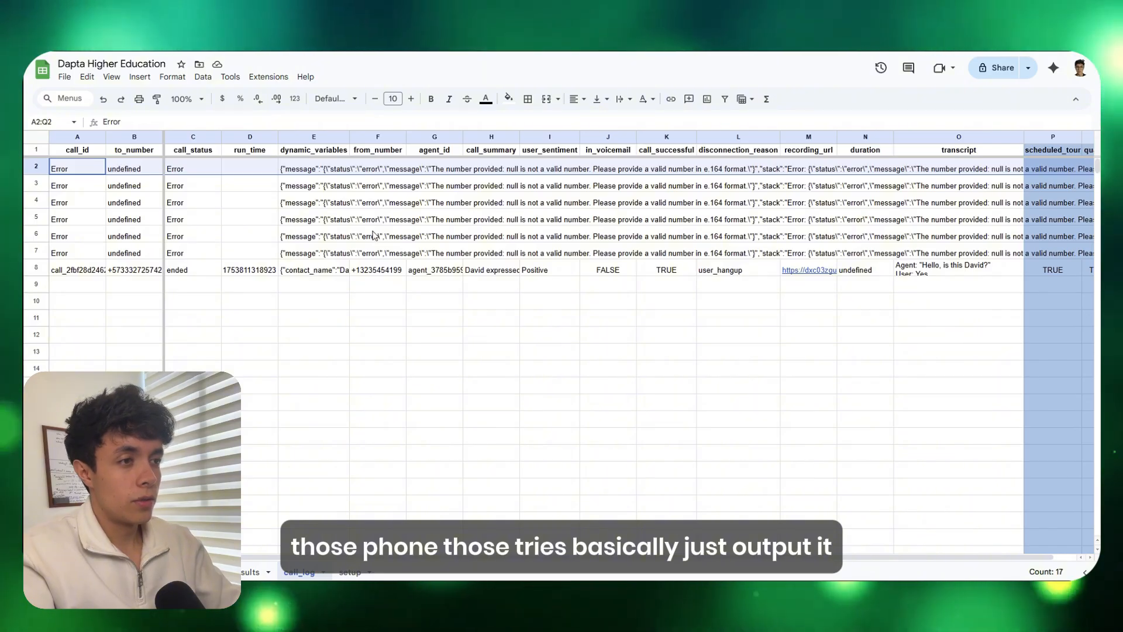
left_click_drag(31, 164, 39, 249)
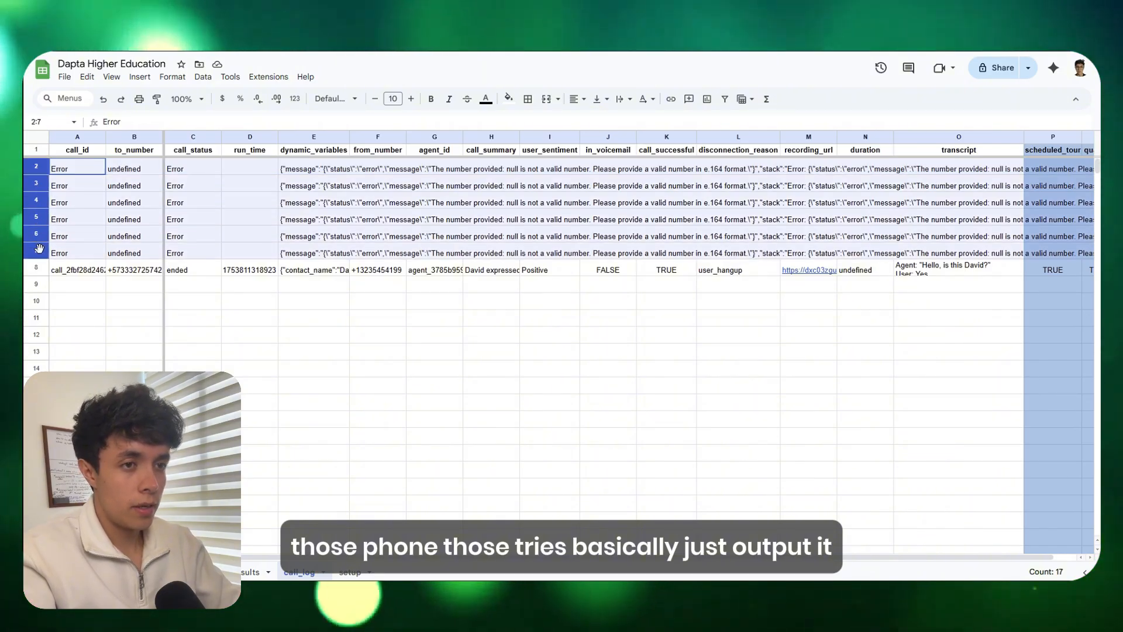
right_click(37, 166)
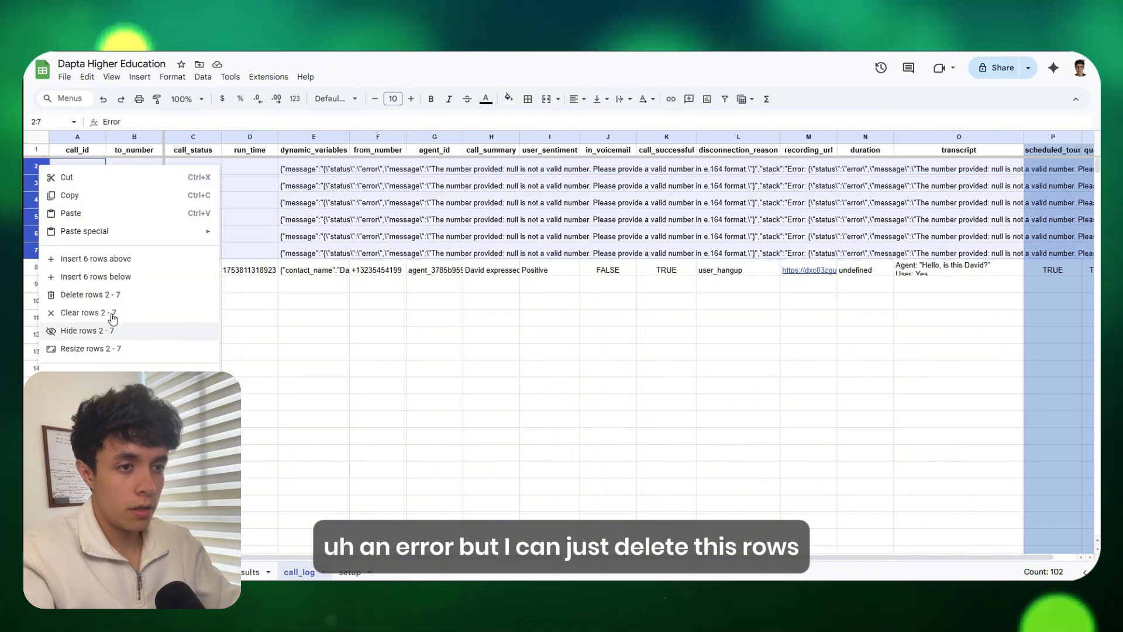
left_click(121, 299)
left_click(182, 269)
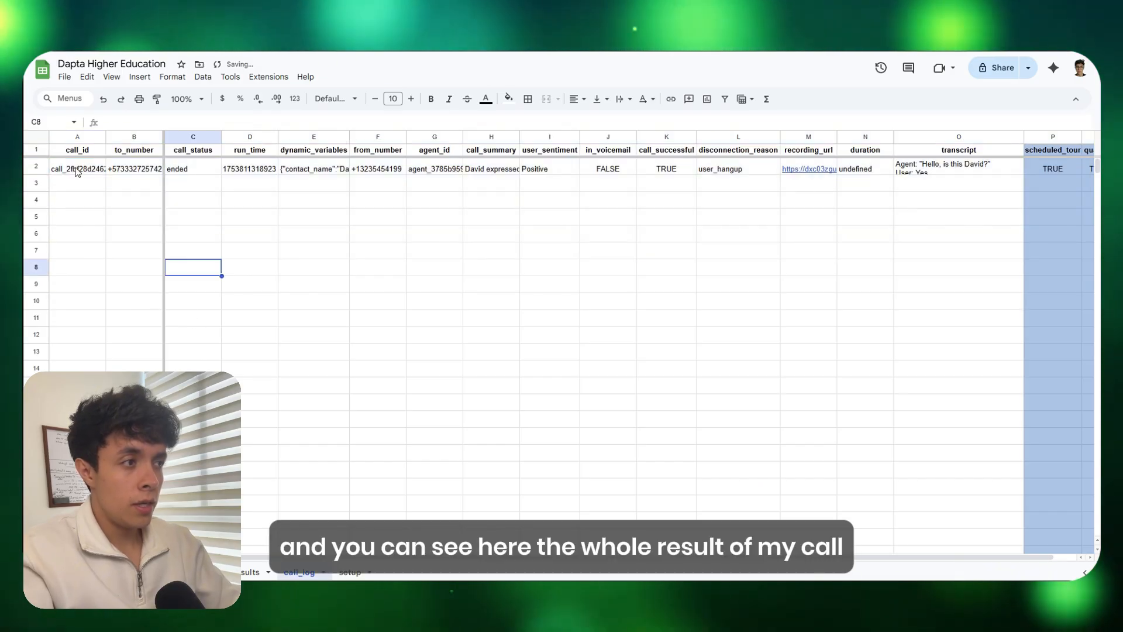
Review the logged call's scheduled_tour, qualified, transcript and duration values in call_log
left_click_drag(377, 558, 400, 559)
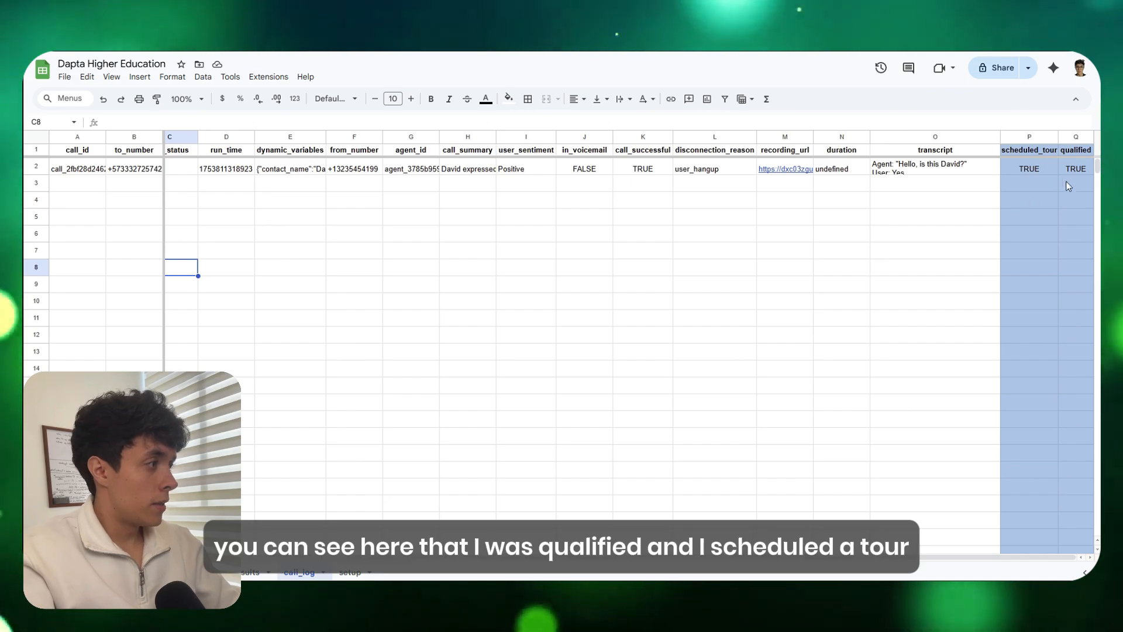
left_click(1055, 170)
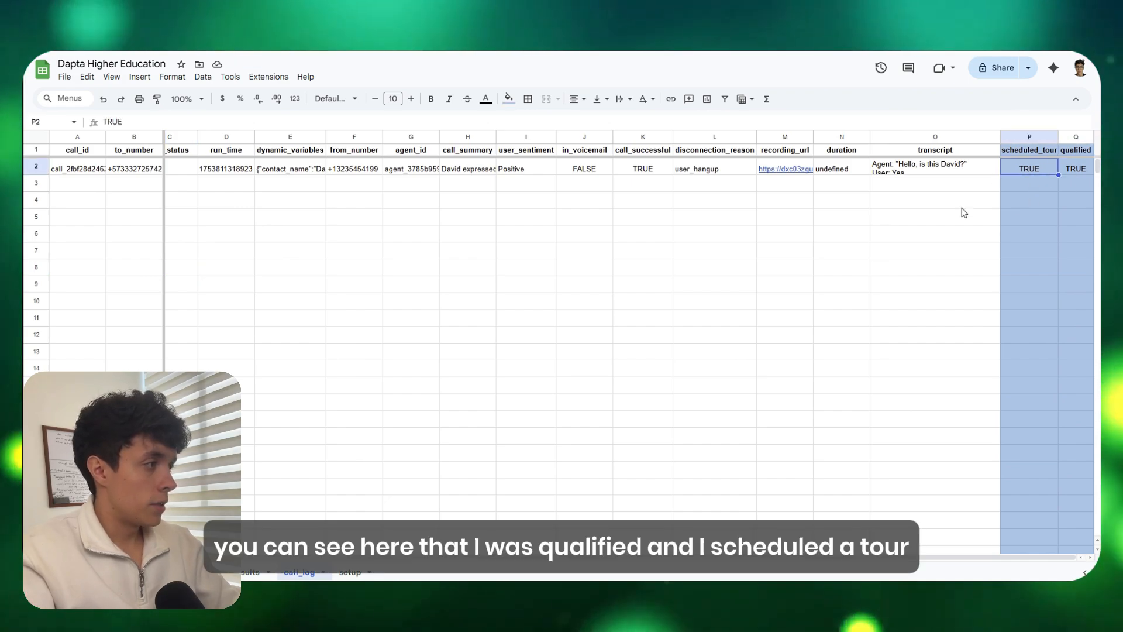
double_click(928, 170)
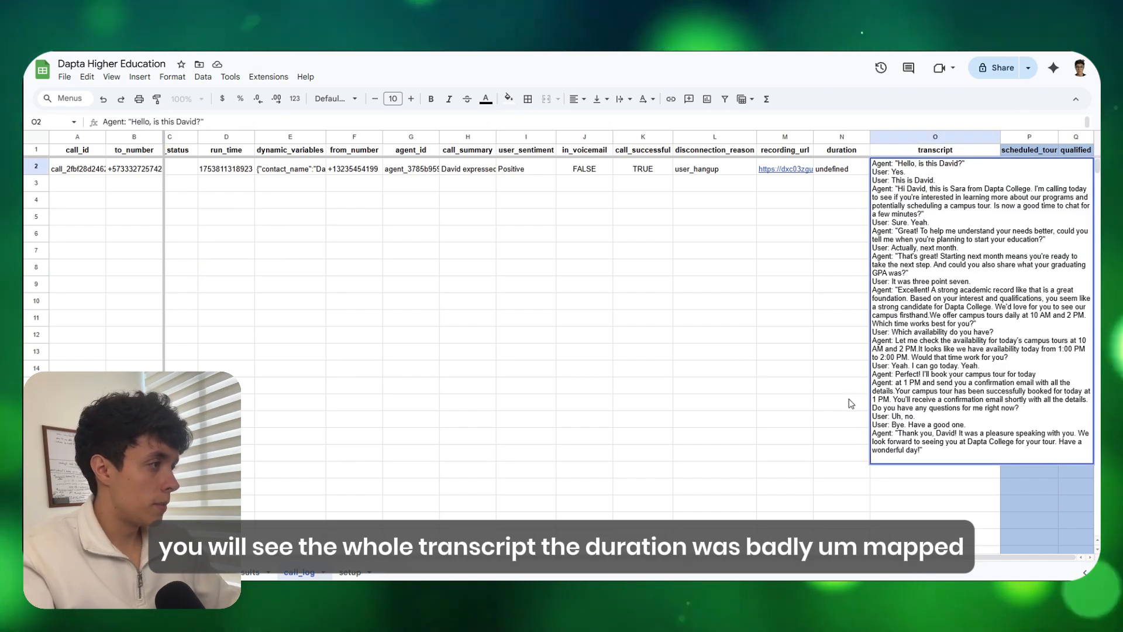
left_click(845, 468)
left_click(855, 173)
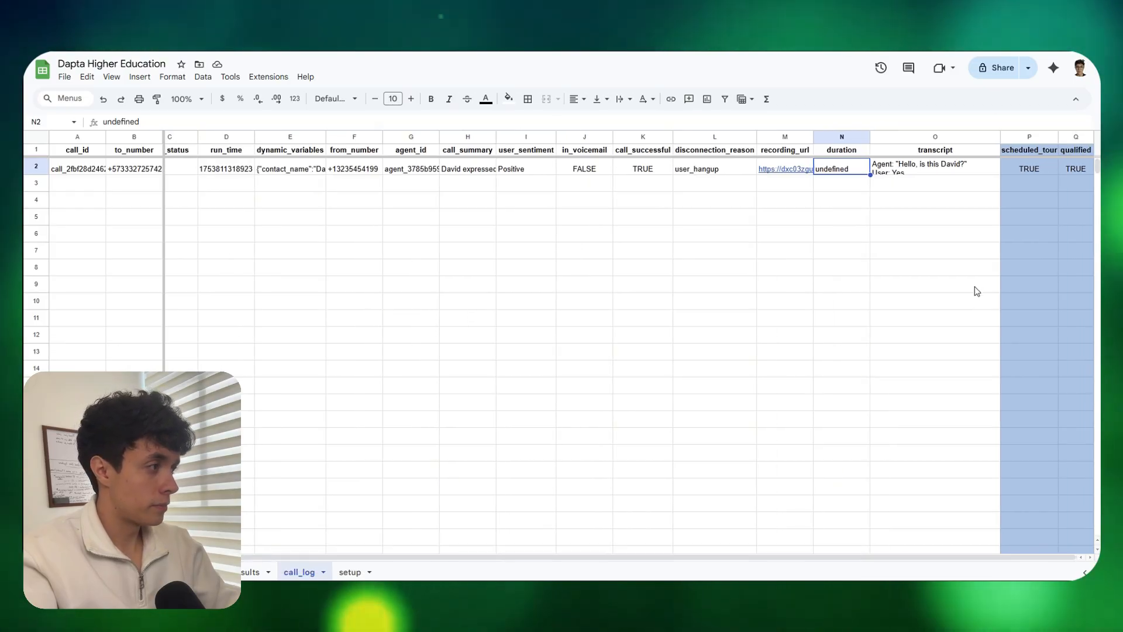
left_click(1043, 172)
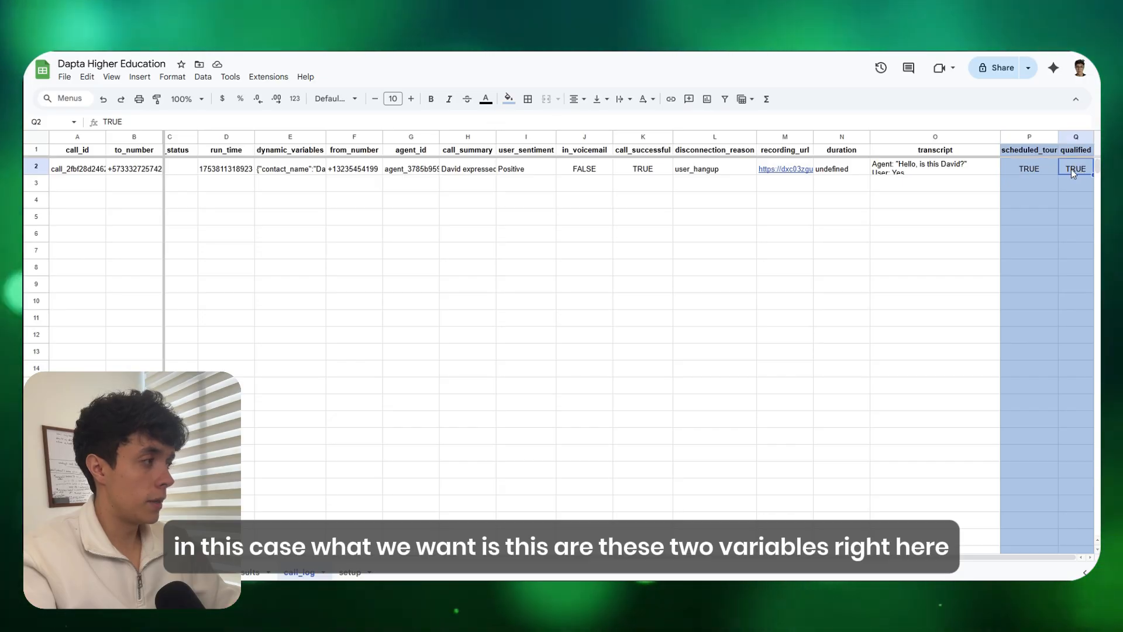
Switch to Gmail and open the newest "Hot Lead to Contact!" email in the inbox
left_click(649, 41)
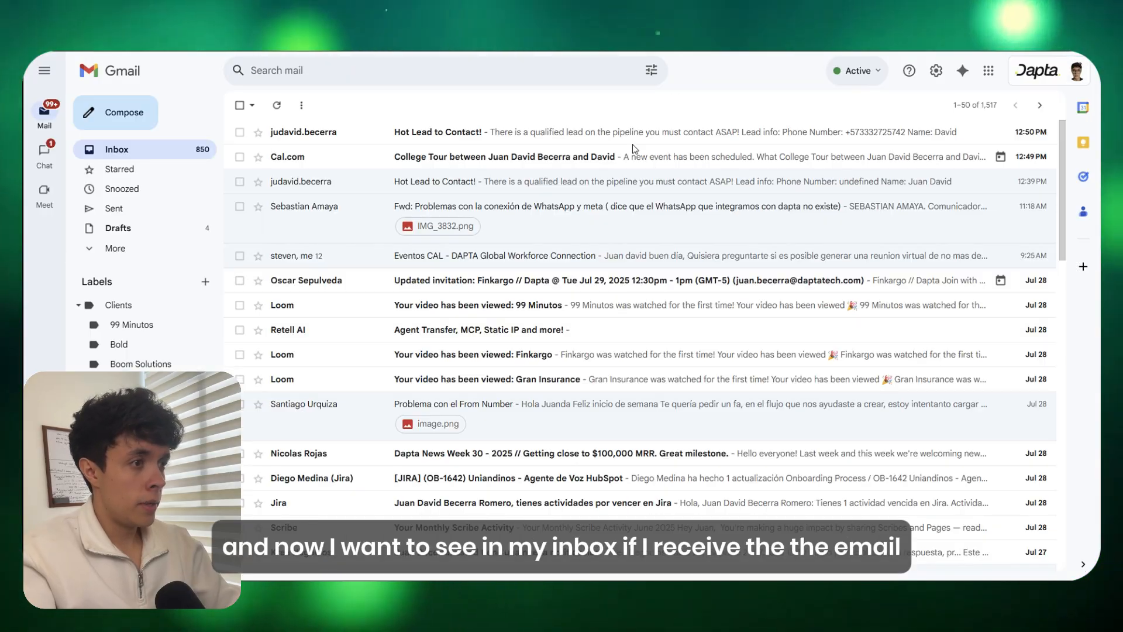
scroll(494, 231, "down", 3)
scroll(493, 235, "up", 3)
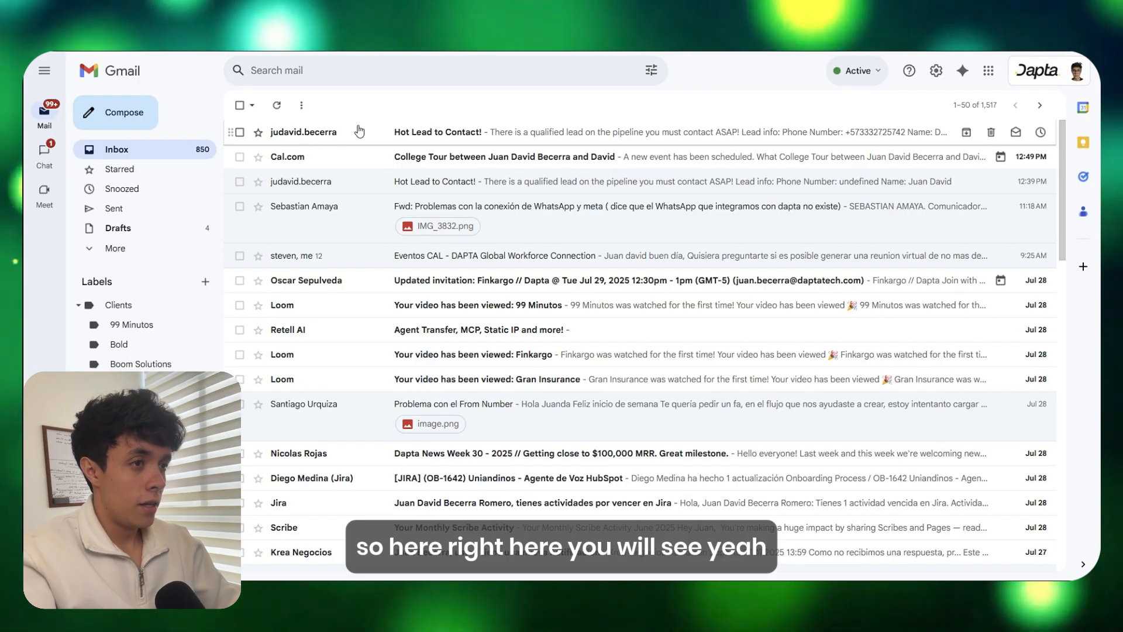
left_click(392, 139)
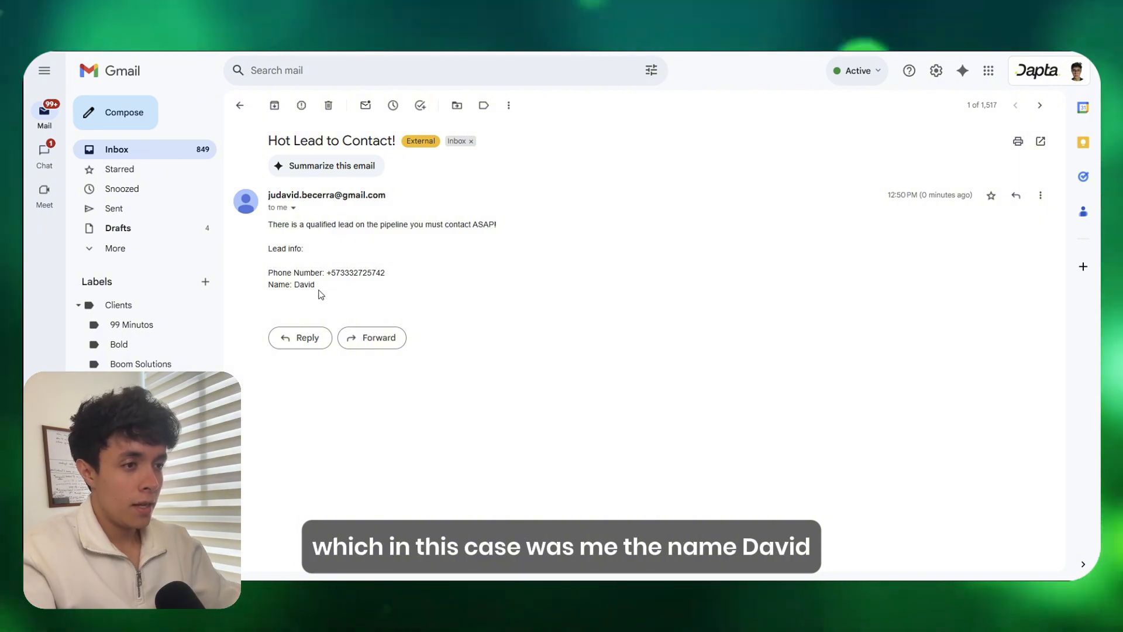
Examine the lead's name, phone number and alert text in the email, and return to the inbox
left_click_drag(318, 287, 263, 288)
left_click(413, 277)
left_click_drag(414, 276, 325, 277)
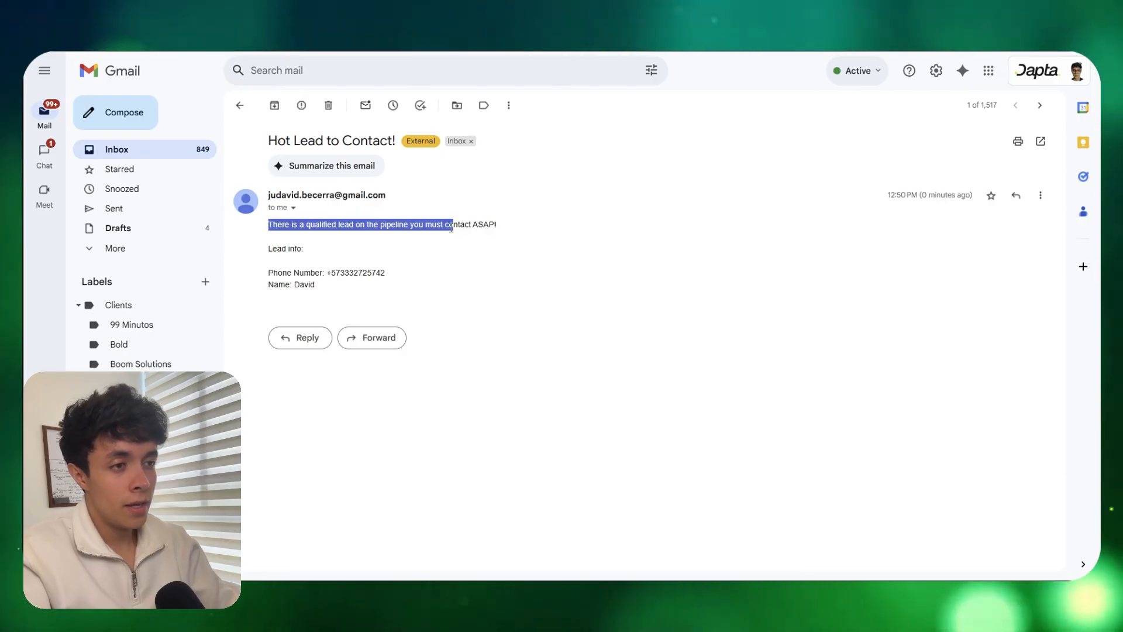
left_click_drag(340, 280, 258, 252)
left_click(393, 293)
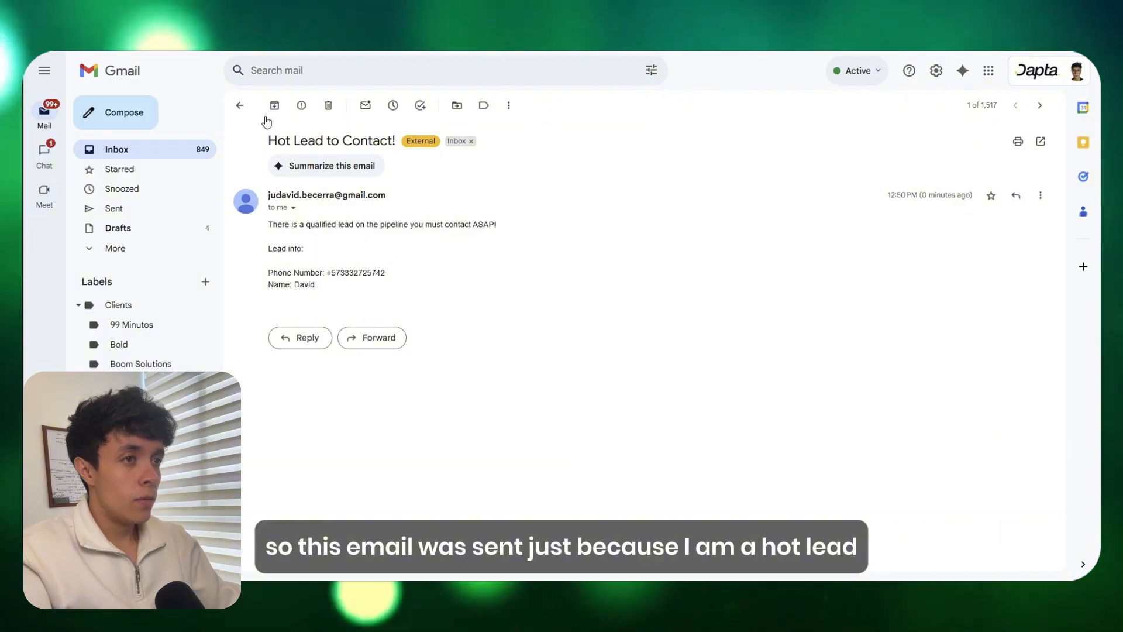
left_click(239, 105)
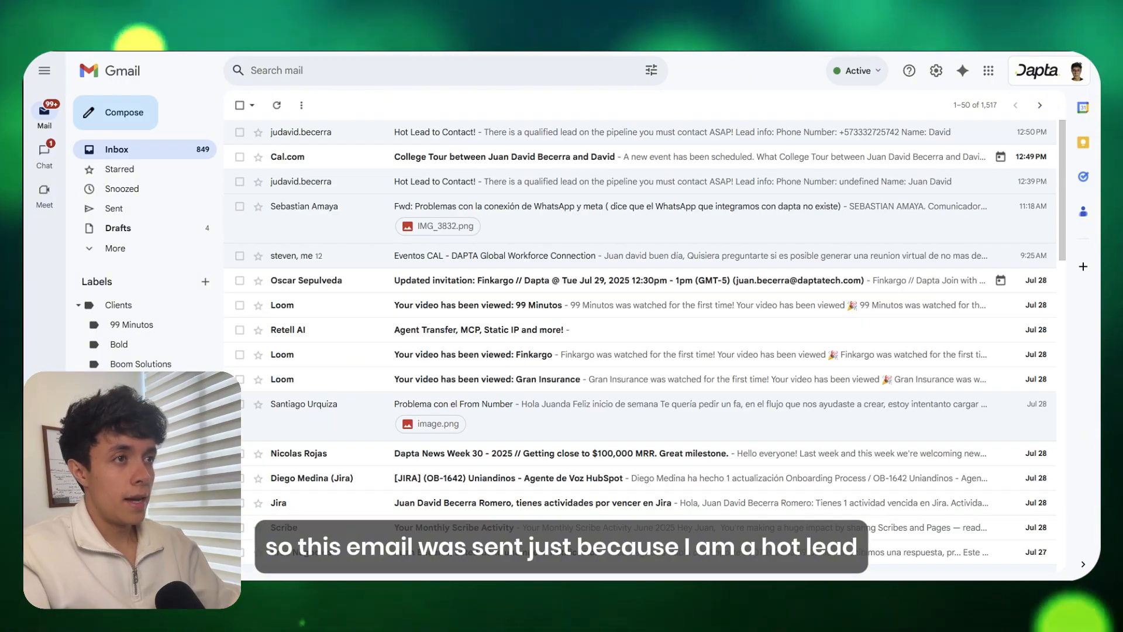